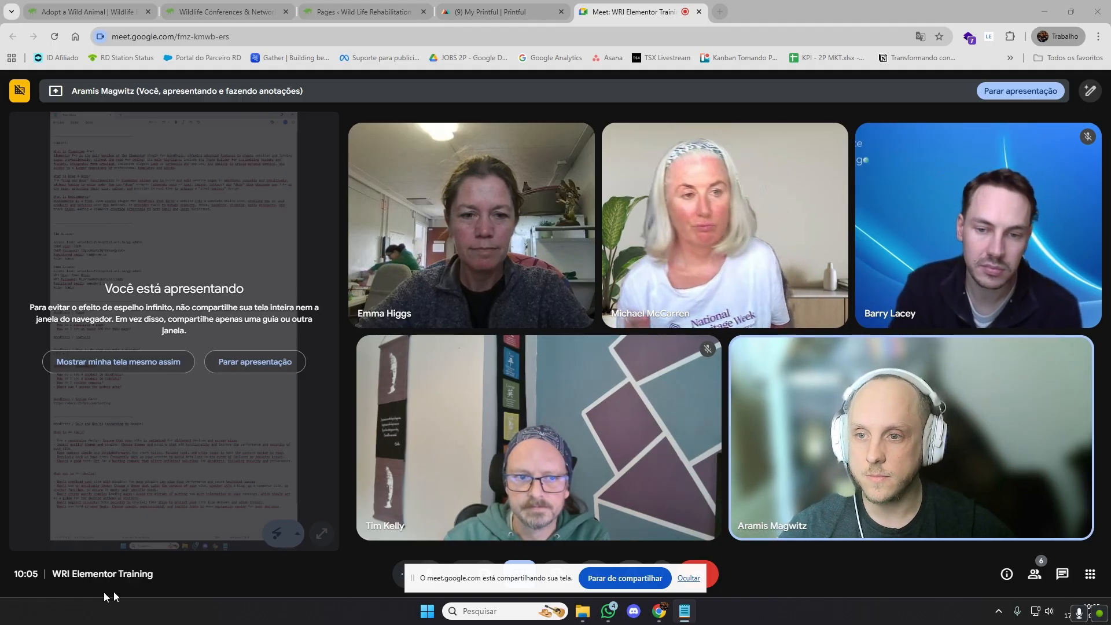
Show the shared screen preview in the meeting and highlight parts of the Elementor Pro definition in the notes
click(120, 362)
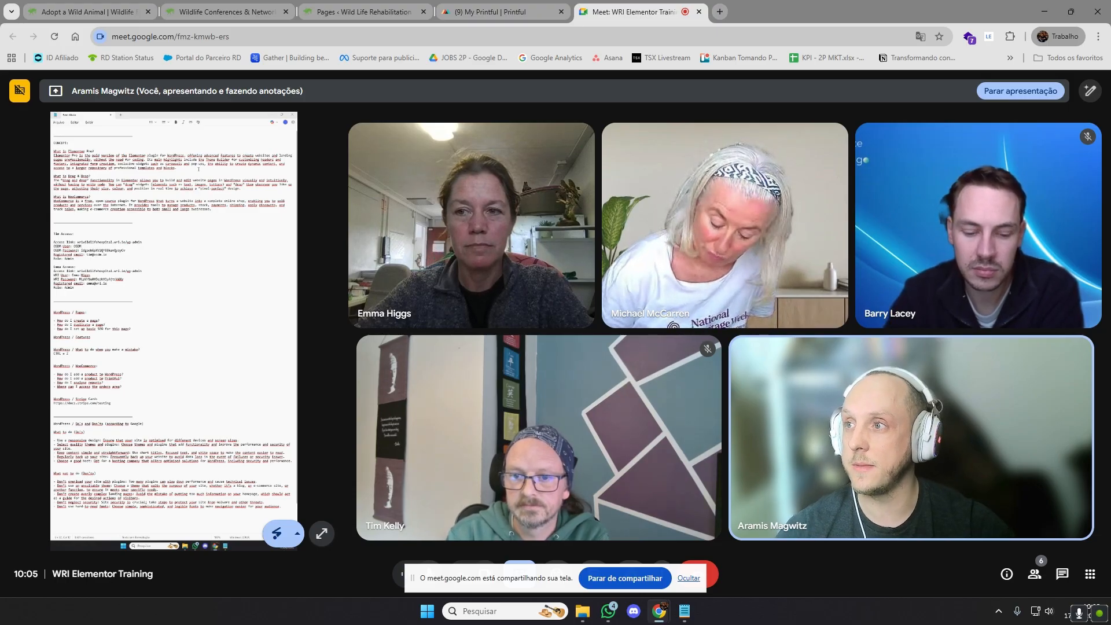
drag(132, 155, 253, 155)
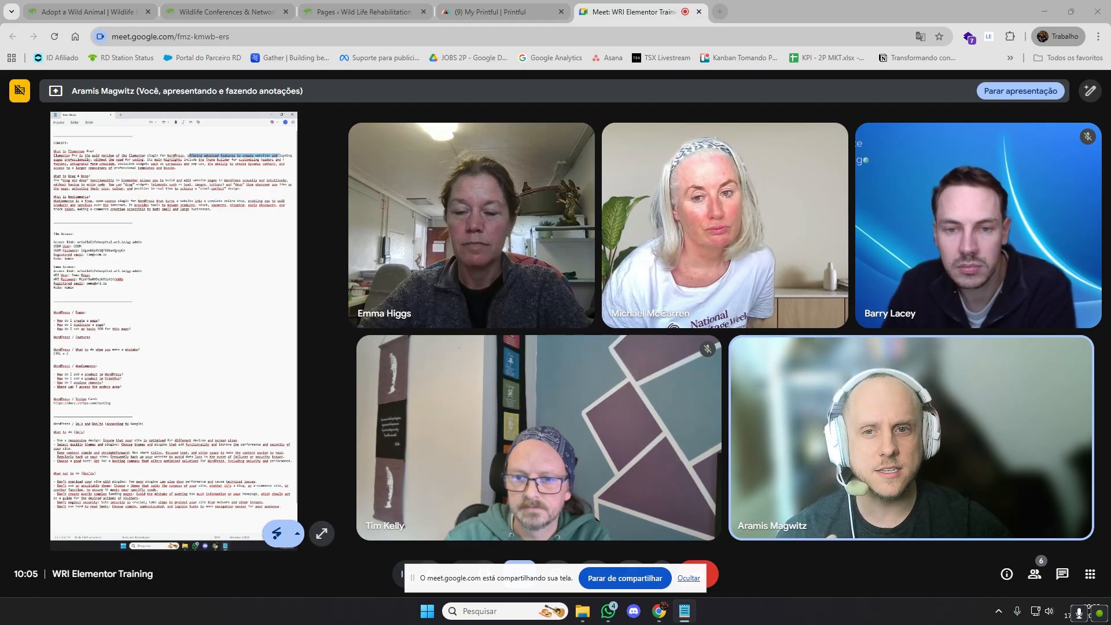
click(283, 158)
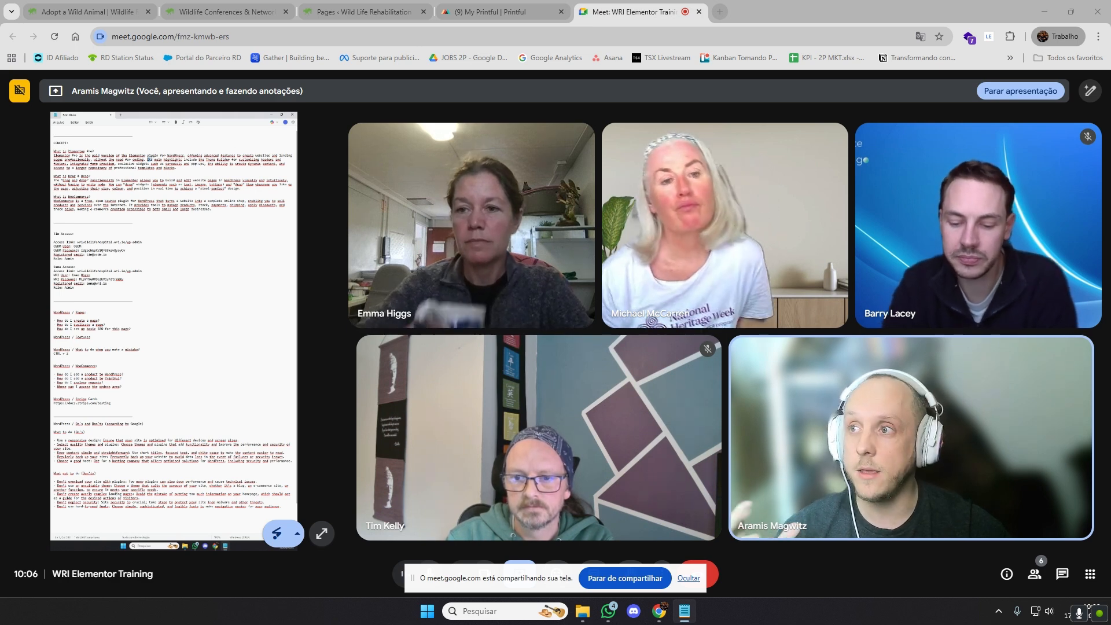
double_click(150, 159)
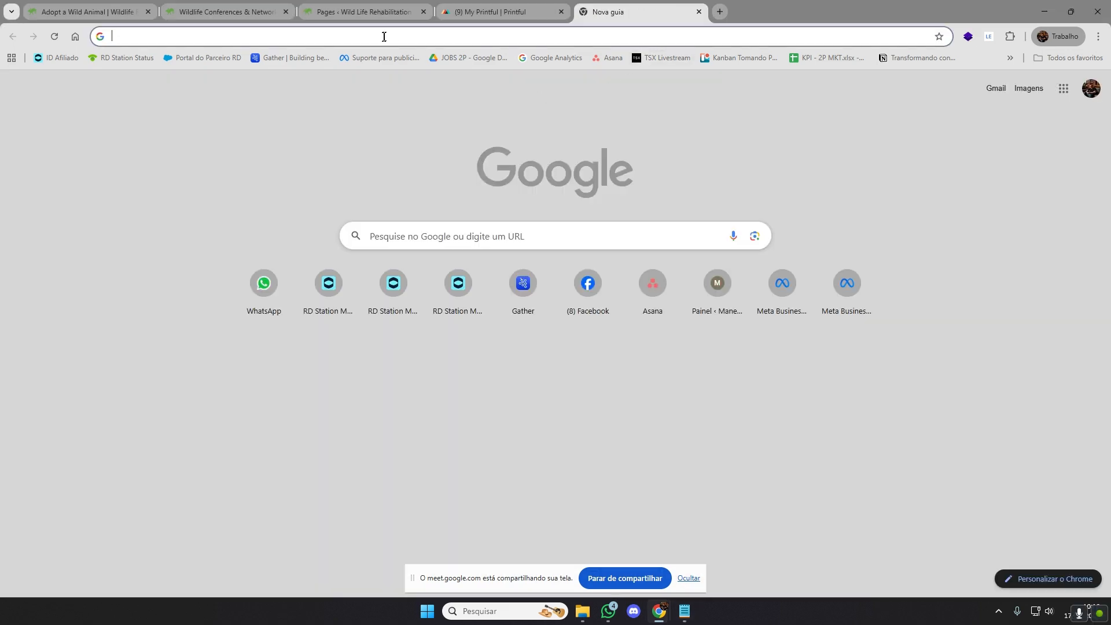
click(385, 38)
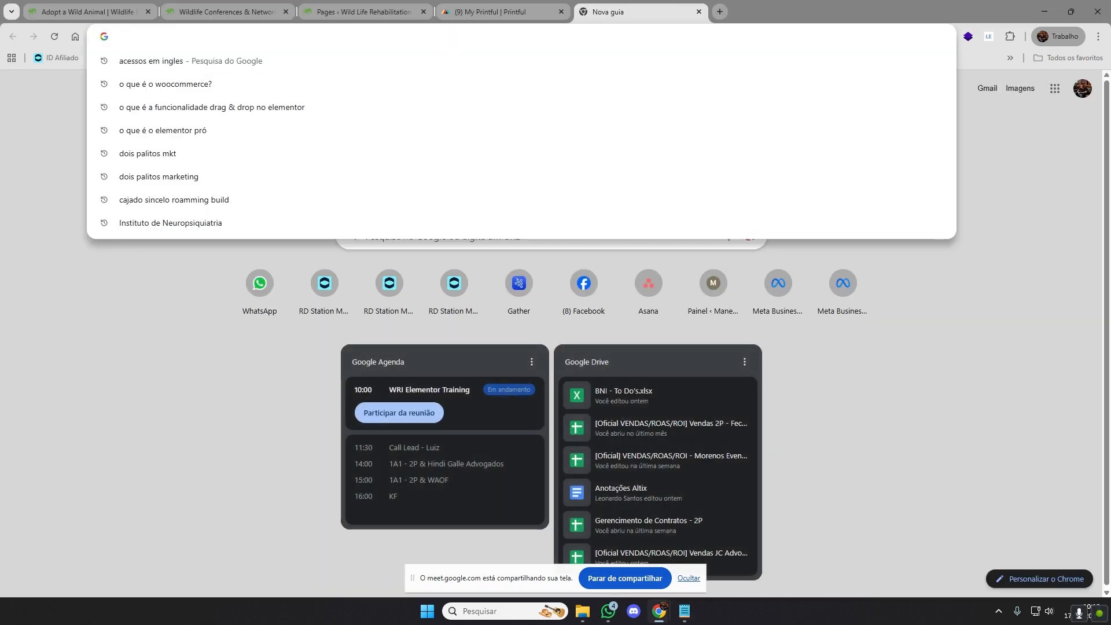
text(https://wriwildlifehospital.wri.ie/wp-admin/)
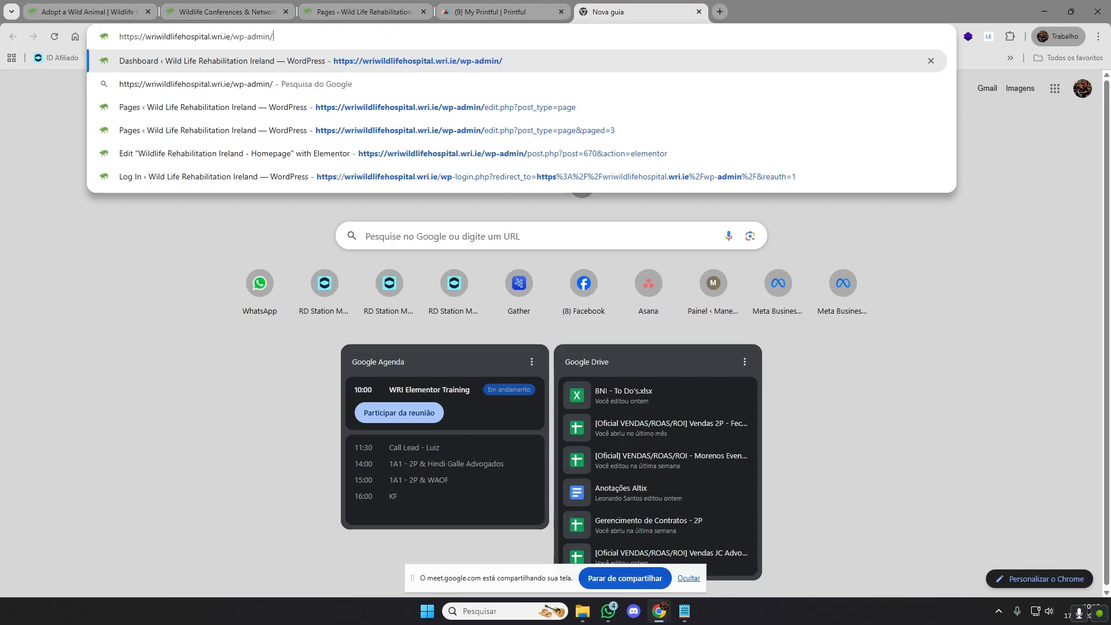
key(Return)
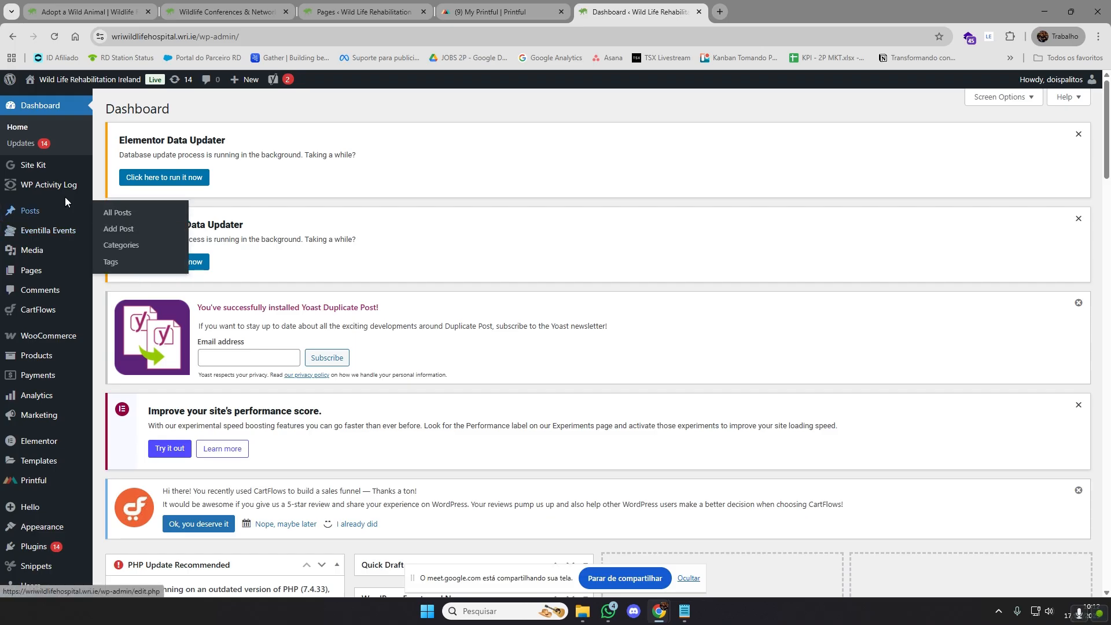
mouse_move(44, 272)
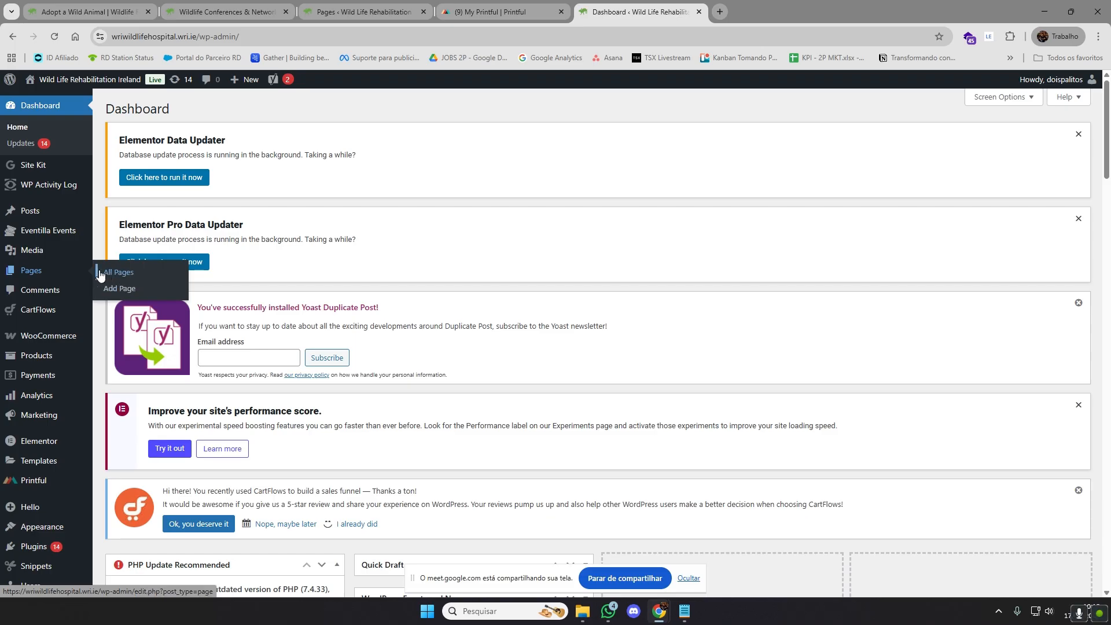
click(120, 273)
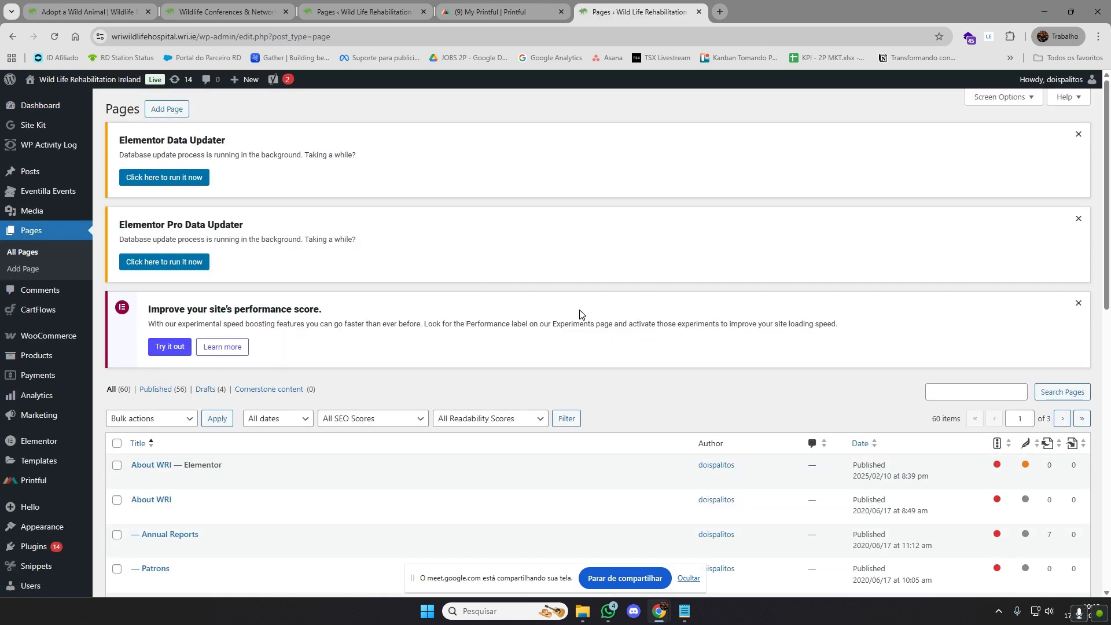
Look through the first part of the site's page list
scroll(577, 311, down, 2)
scroll(577, 311, down, 3)
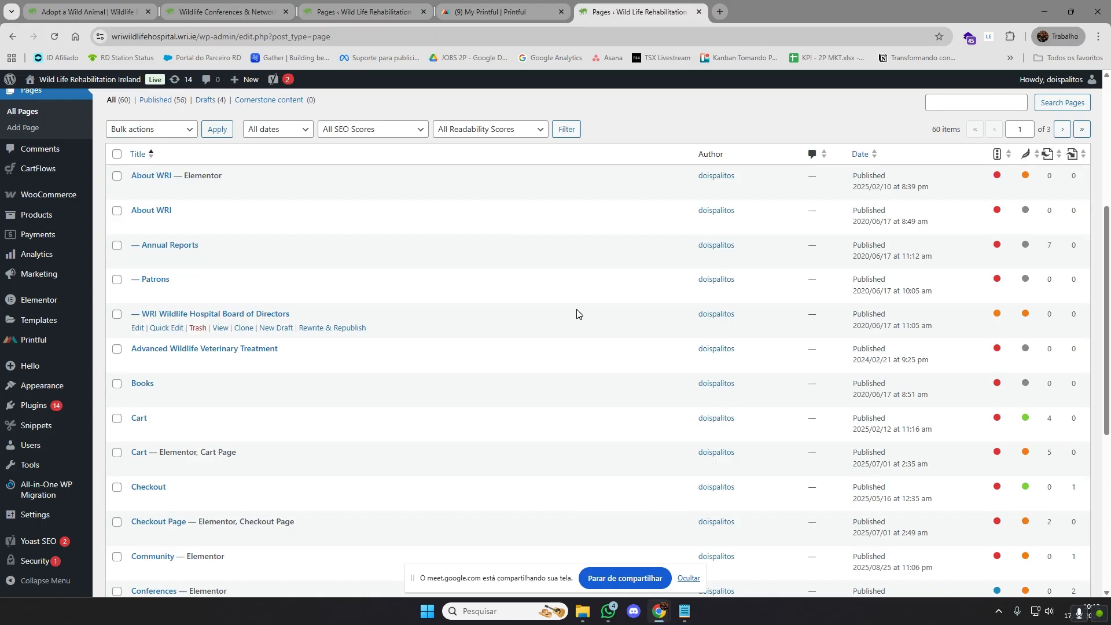
scroll(576, 313, down, 4)
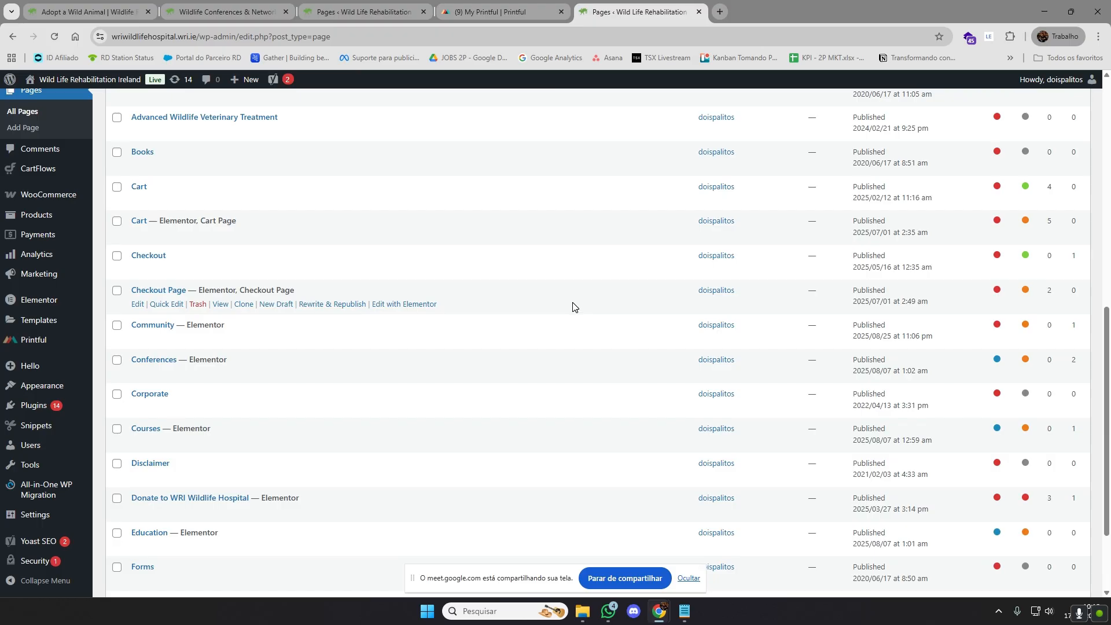
scroll(579, 312, down, 2)
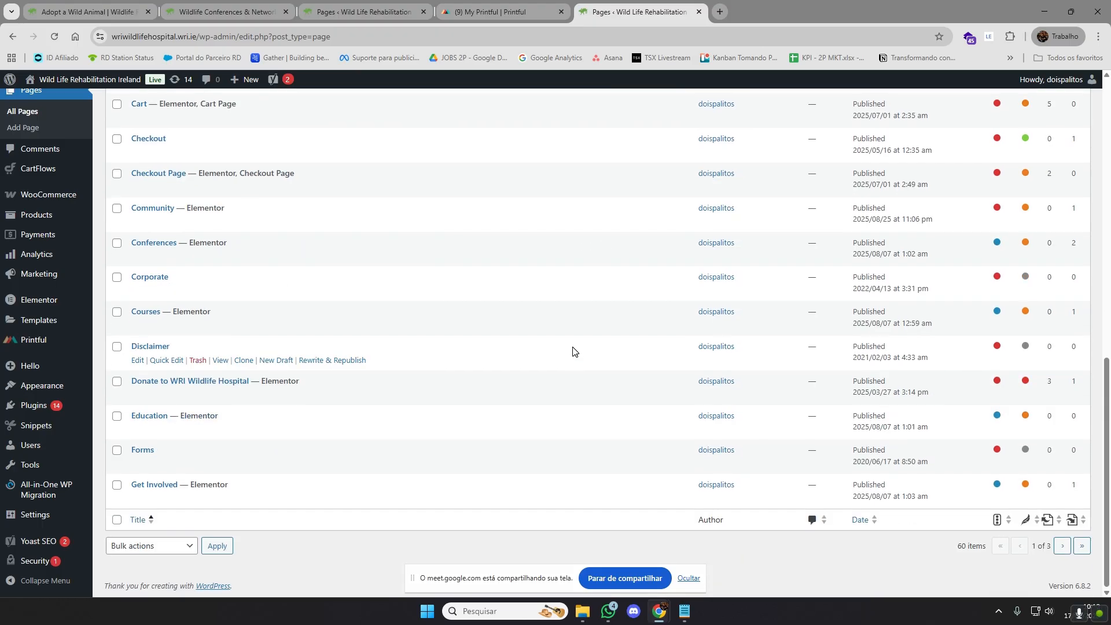
scroll(548, 373, up, 3)
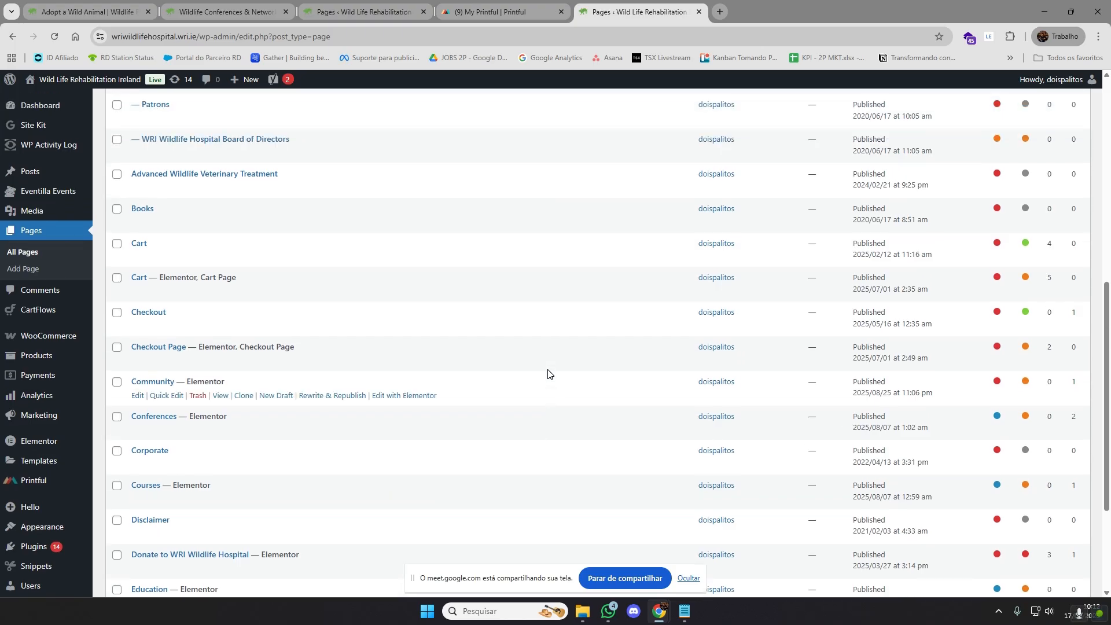
scroll(545, 373, up, 3)
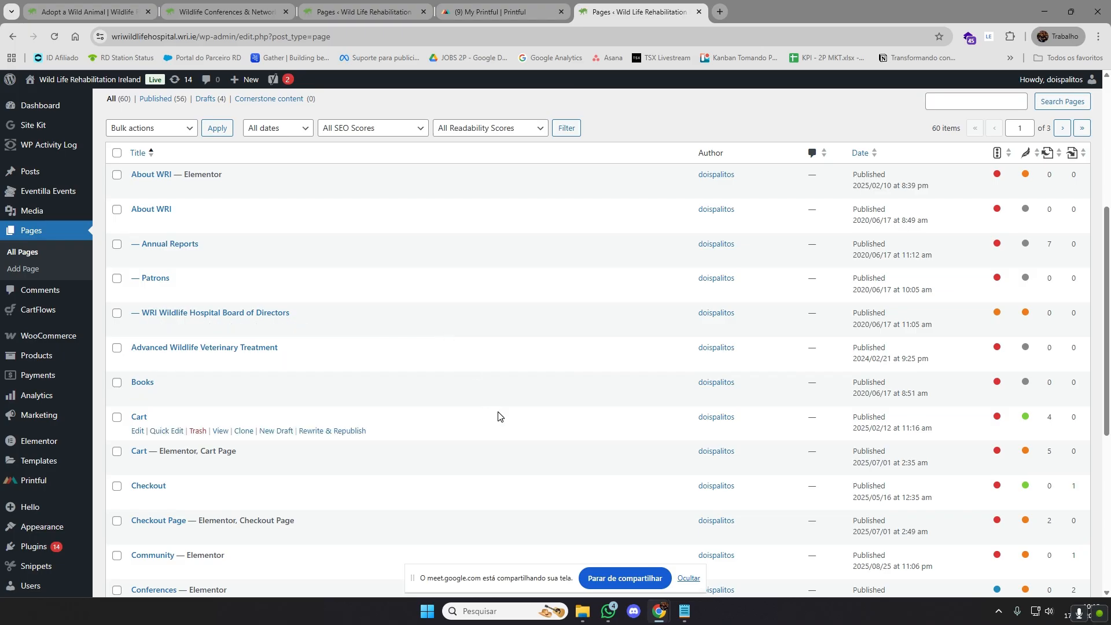
scroll(498, 415, down, 6)
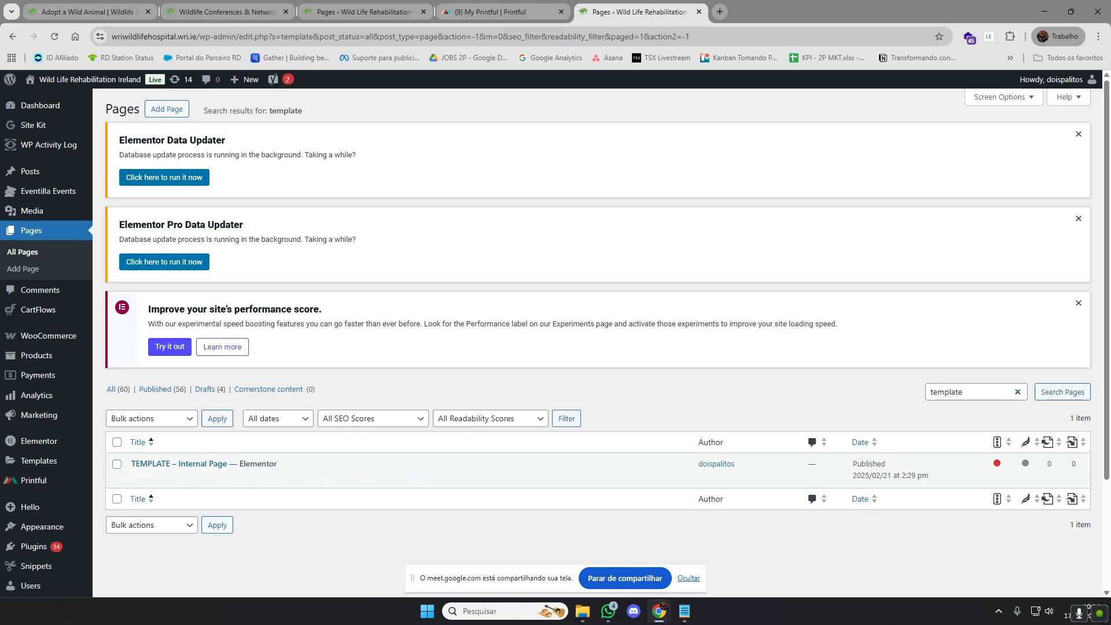
Search the pages for "template" and clone the page "TEMPLATE – Internal Page"
double_click(964, 392)
scroll(926, 376, down, 1)
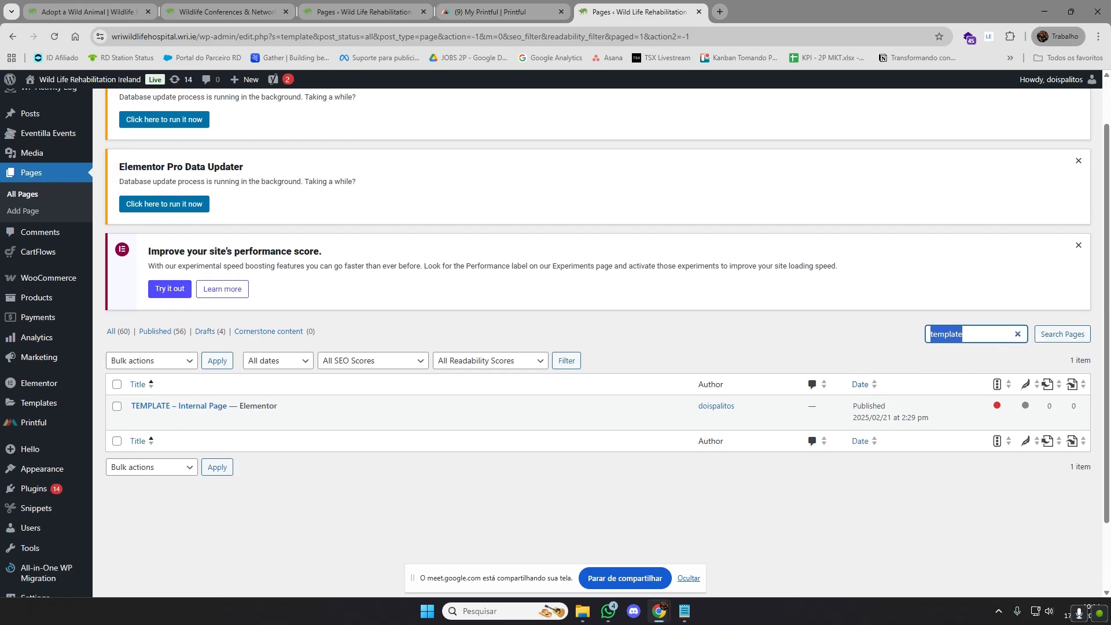
click(836, 330)
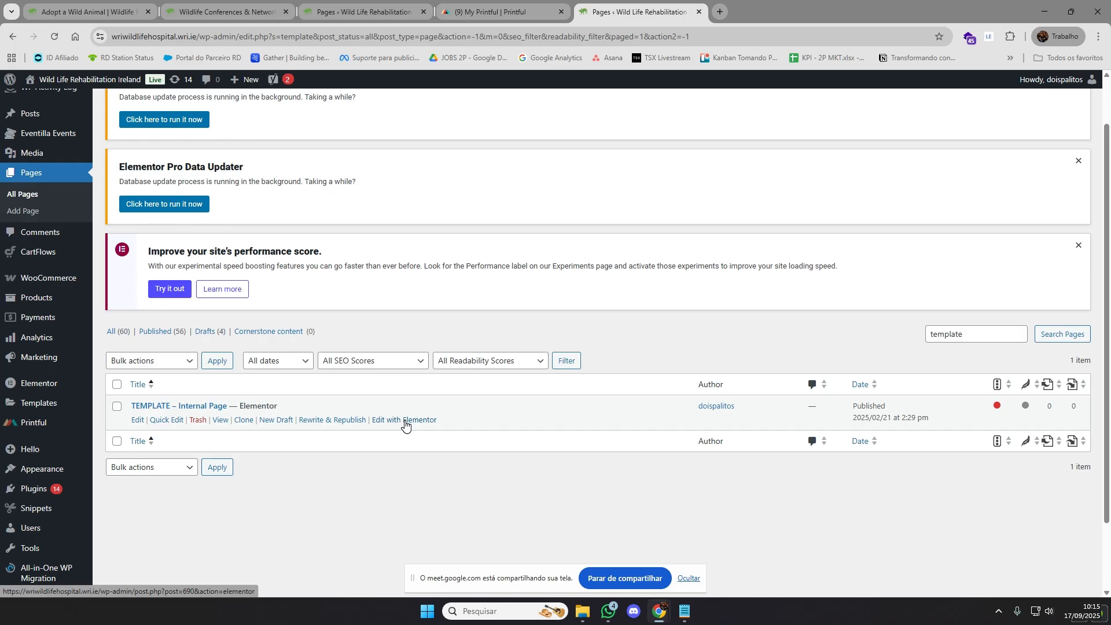
click(116, 412)
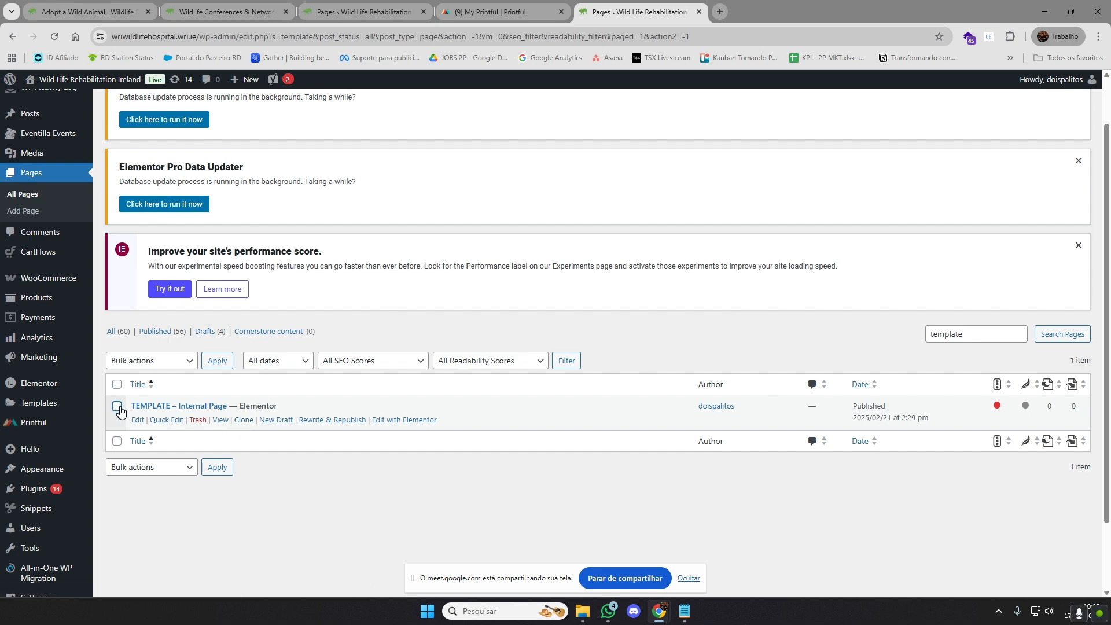
click(244, 421)
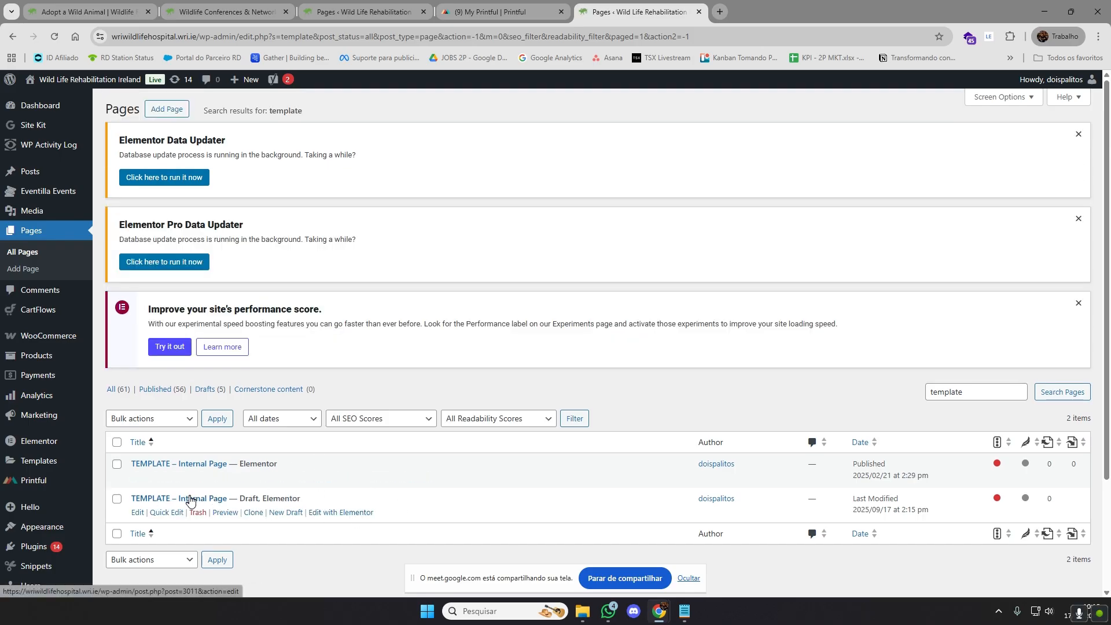
Open the draft copy of "TEMPLATE – Internal Page" for editing and replace its title with "EXAMPLE PAGE"
scroll(301, 374, down, 3)
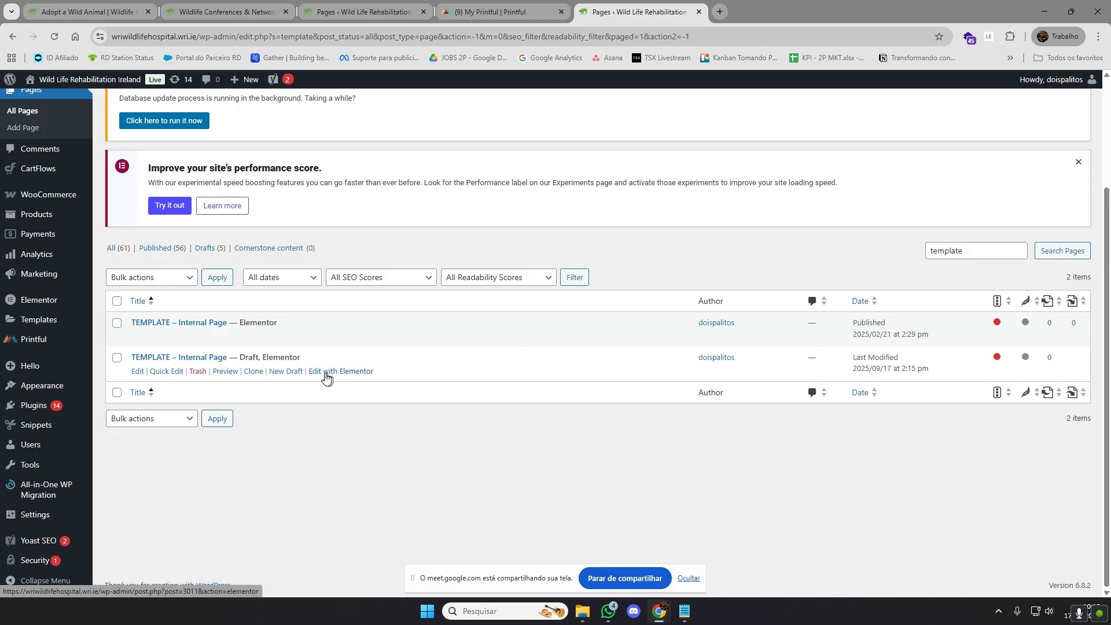
click(137, 372)
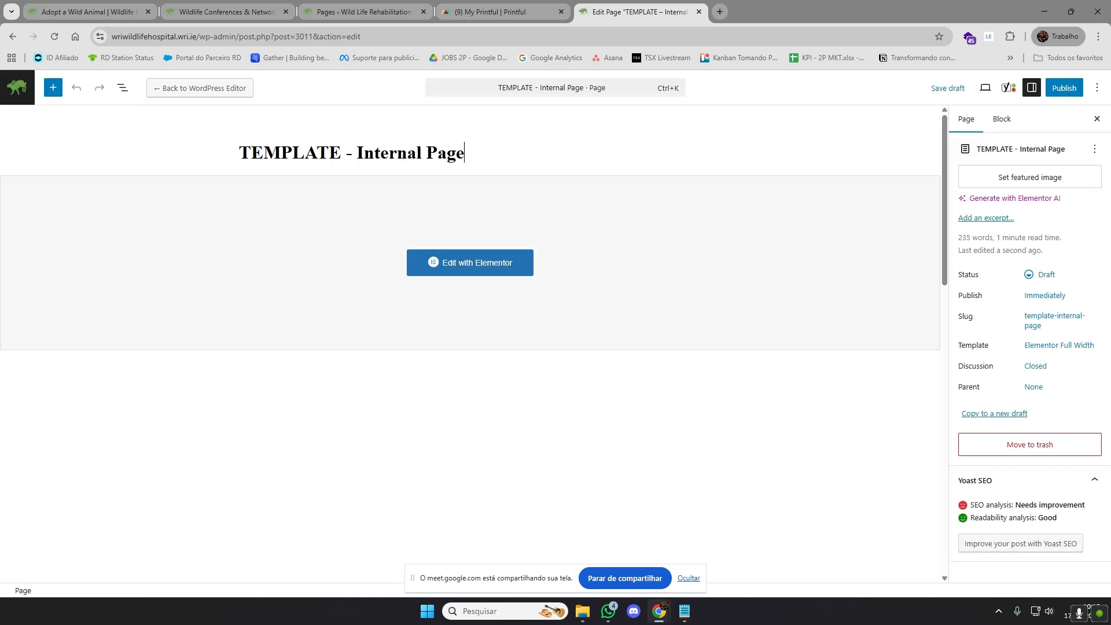
key(shift+Left)
key(shift+Left)
key(shift+Left)
key(shift+Left)
key(shift+Left)
key(shift+Left)
key(shift+Left)
key(shift+Left)
key(shift+Left)
key(shift+Left)
key(shift+Left)
key(shift+Left)
key(shift+Left)
key(shift+Left)
key(shift+Left)
key(shift+Left)
key(shift+Left)
key(shift+Left)
key(shift+Left)
key(shift+Left)
text(EXAMPL)
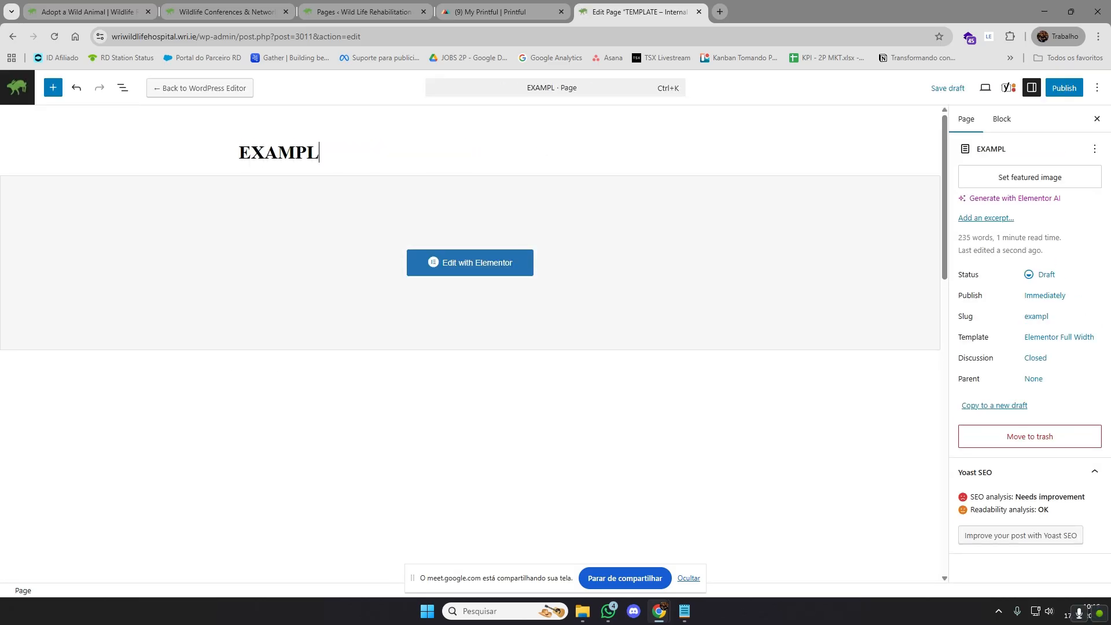
text(E PAGE )
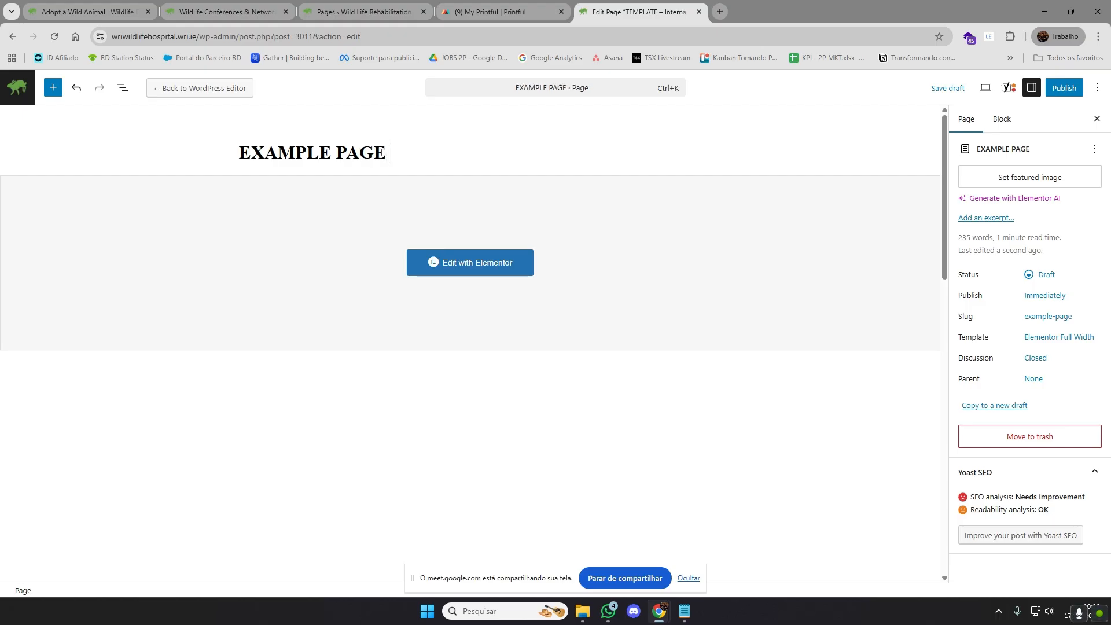
text(- WHALE PAGE )
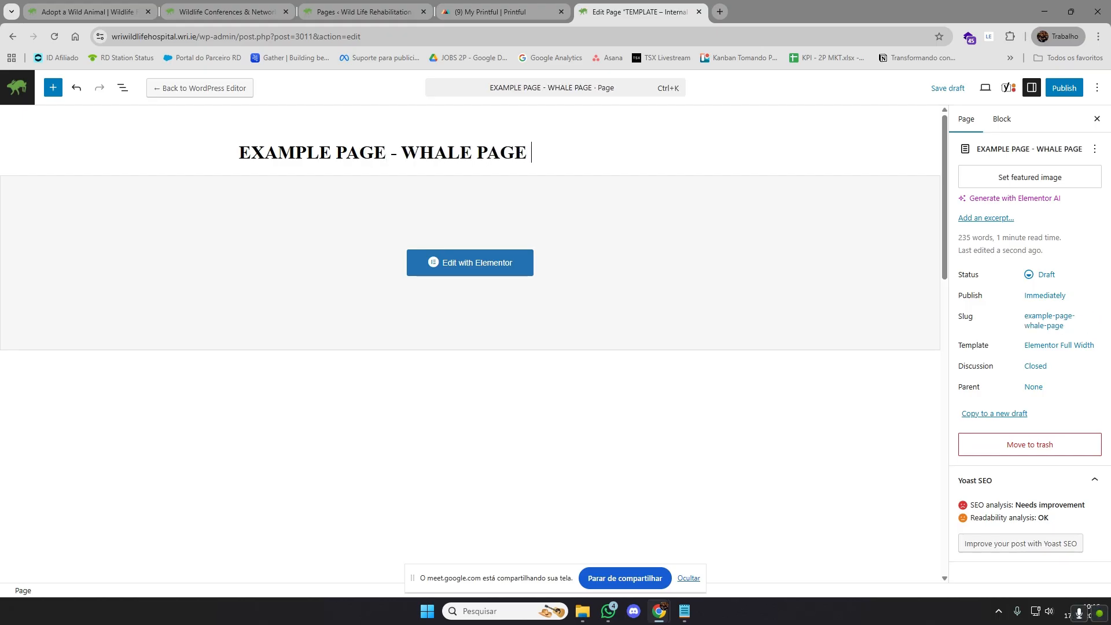
text(- BEAR PEAGE)
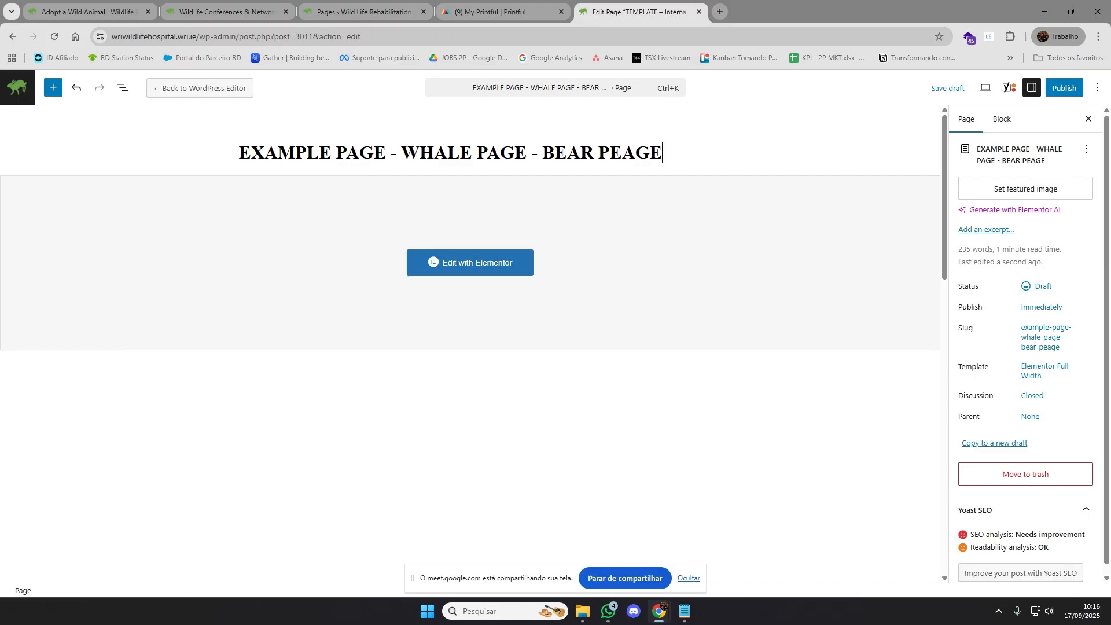
key(BackSpace)
key(BackSpace)
key(BackSpace)
key(BackSpace)
key(BackSpace)
key(BackSpace)
key(BackSpace)
key(BackSpace)
key(BackSpace)
key(BackSpace)
key(BackSpace)
key(BackSpace)
key(BackSpace)
key(BackSpace)
key(BackSpace)
key(BackSpace)
key(BackSpace)
key(BackSpace)
key(BackSpace)
key(BackSpace)
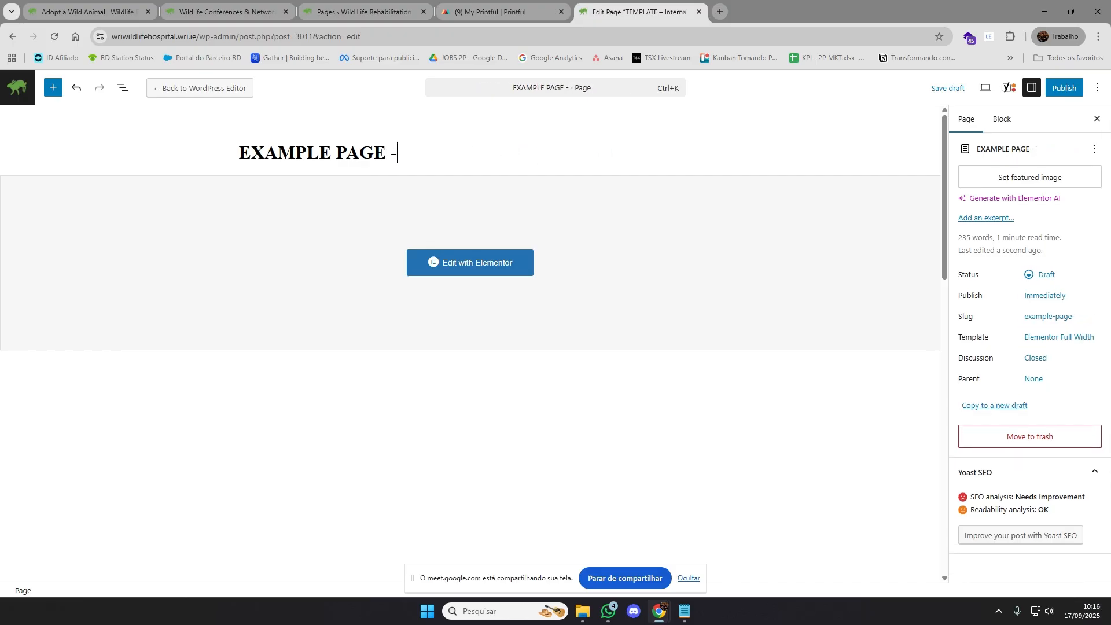
key(BackSpace)
key(BackSpace)
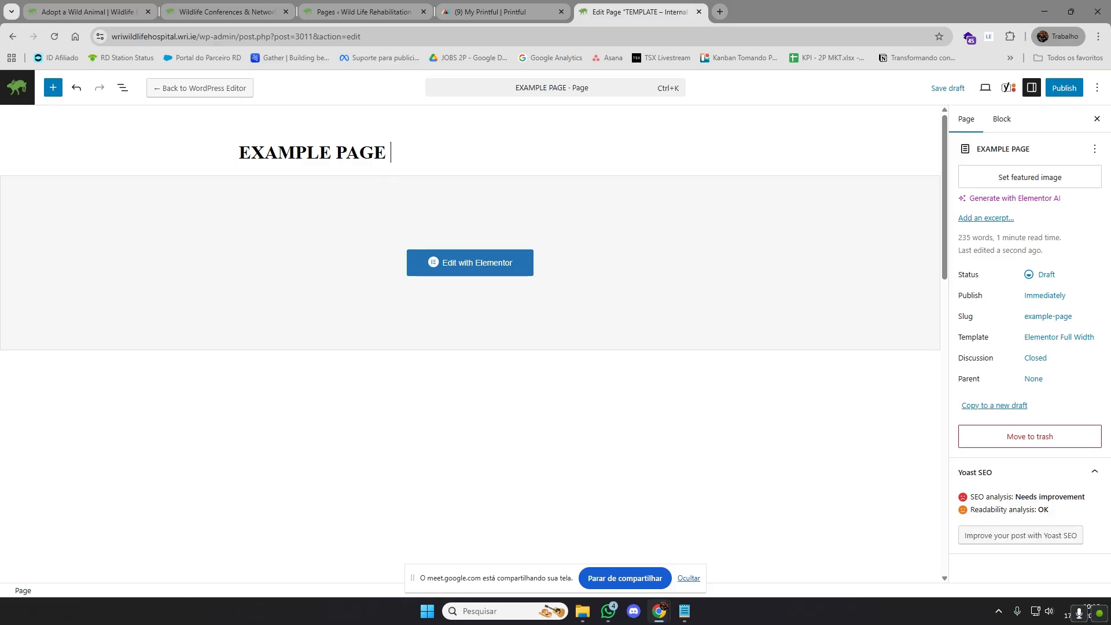
Prefix the page title with "TEMPLATE - " so it reads "TEMPLATE - EXAMPLE PAGE", and publish the page
key(ctrl+a)
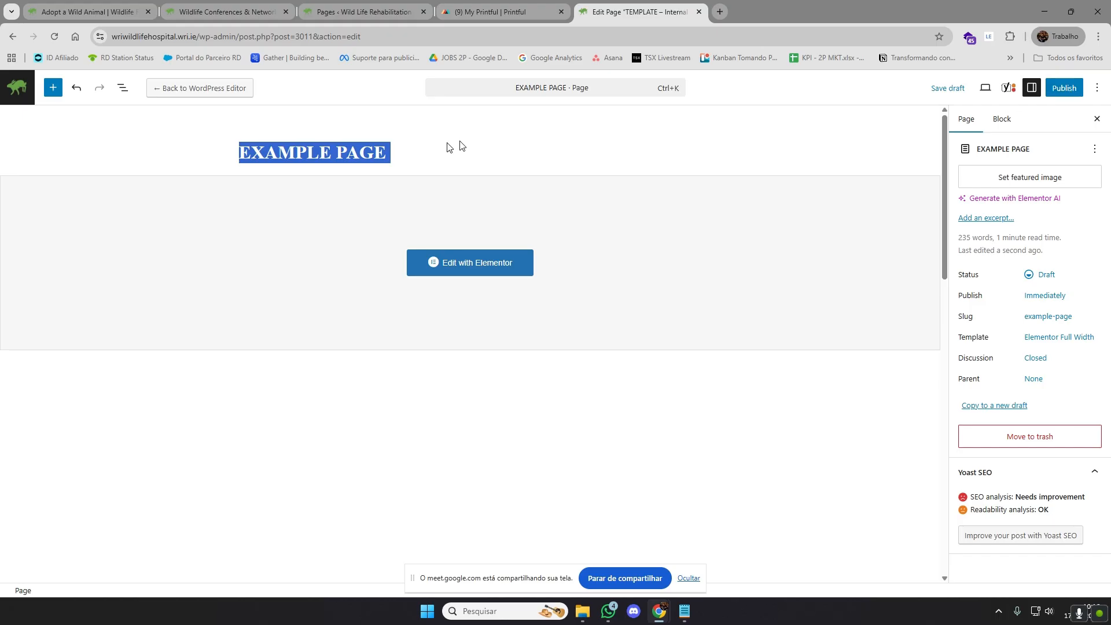
click(392, 154)
drag(391, 154, 337, 153)
click(360, 153)
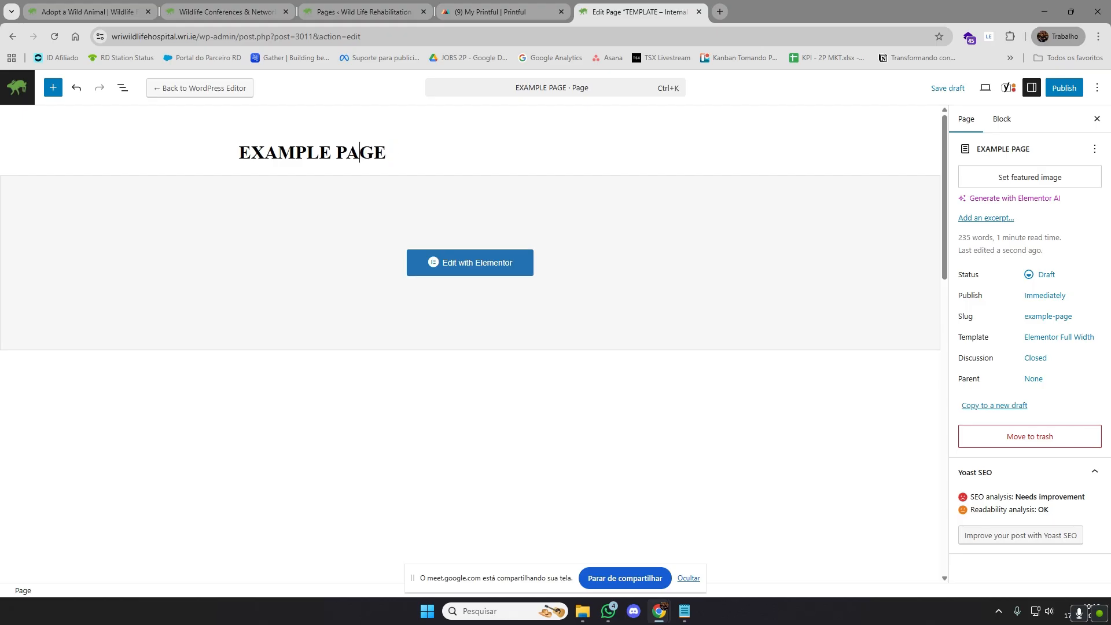
click(230, 152)
text(TEMPLATE -)
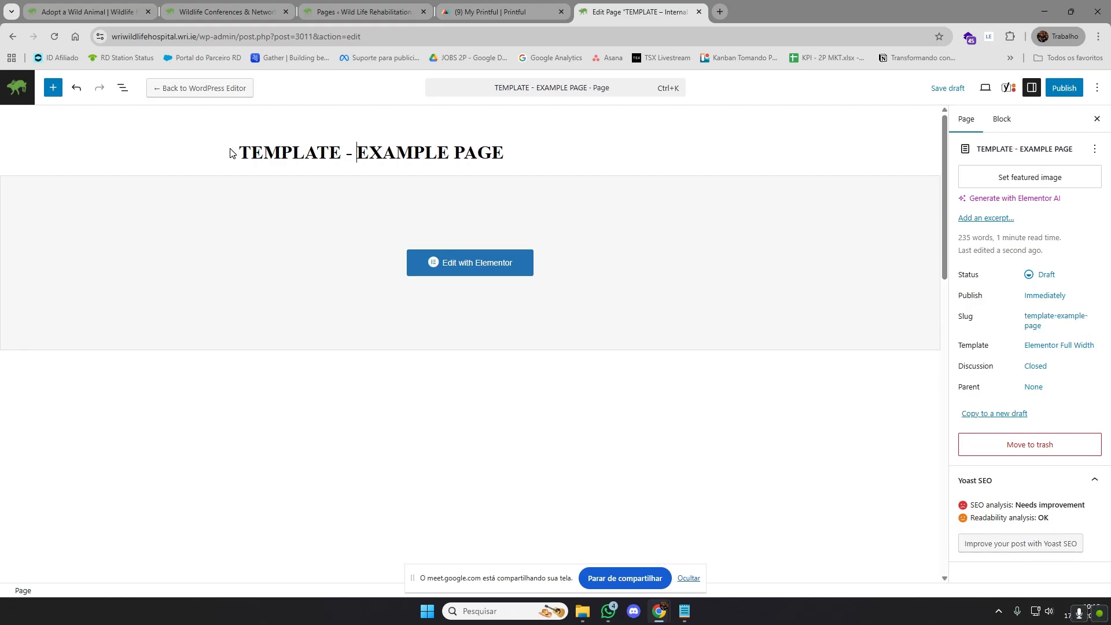
click(1070, 90)
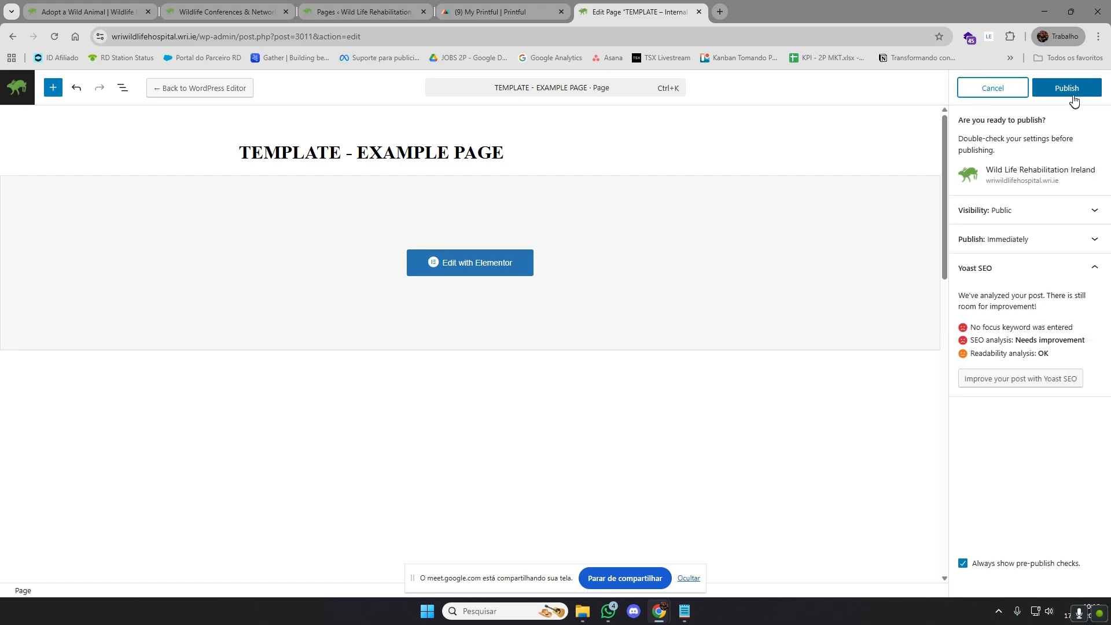
click(1073, 90)
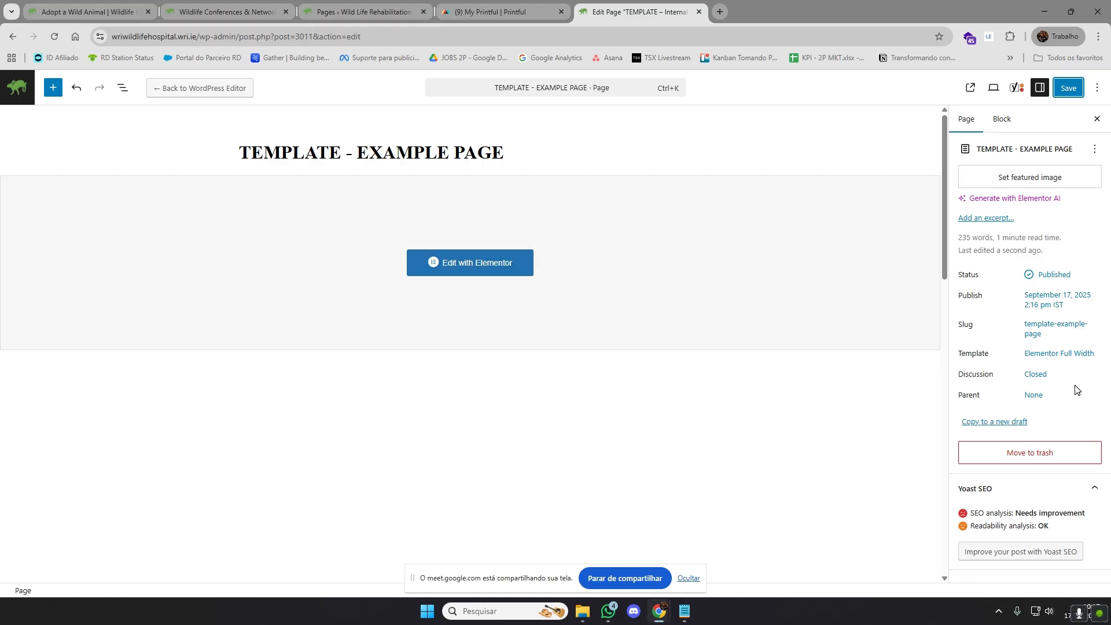
Open the published example page in the Elementor editor and look over its layout from the hero banner to the partners section
click(451, 266)
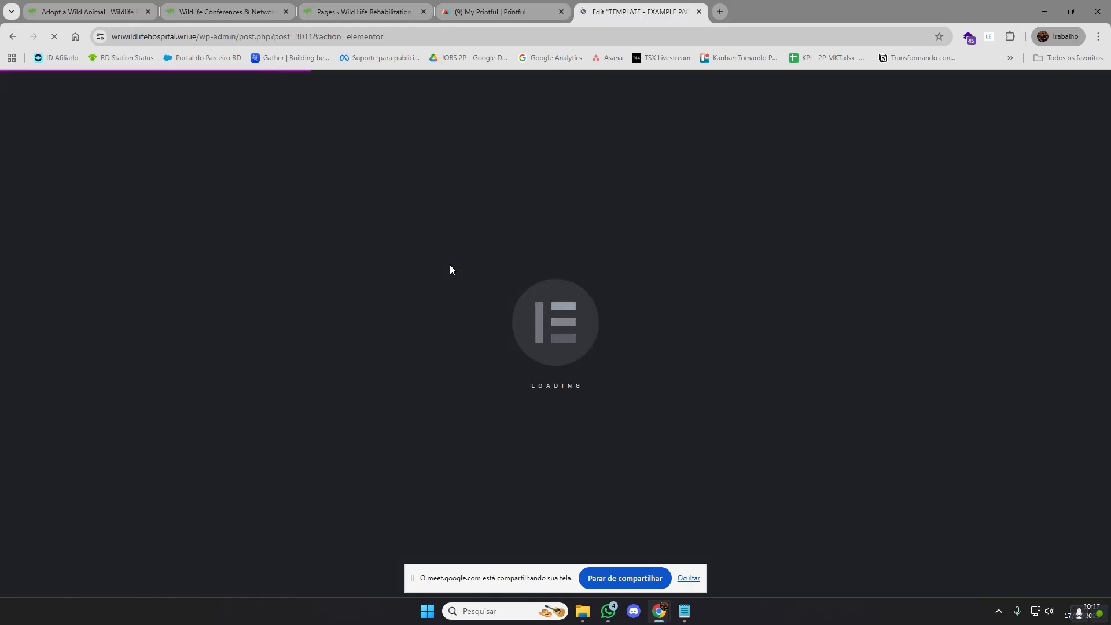
key(XF86AudioLowerVolume)
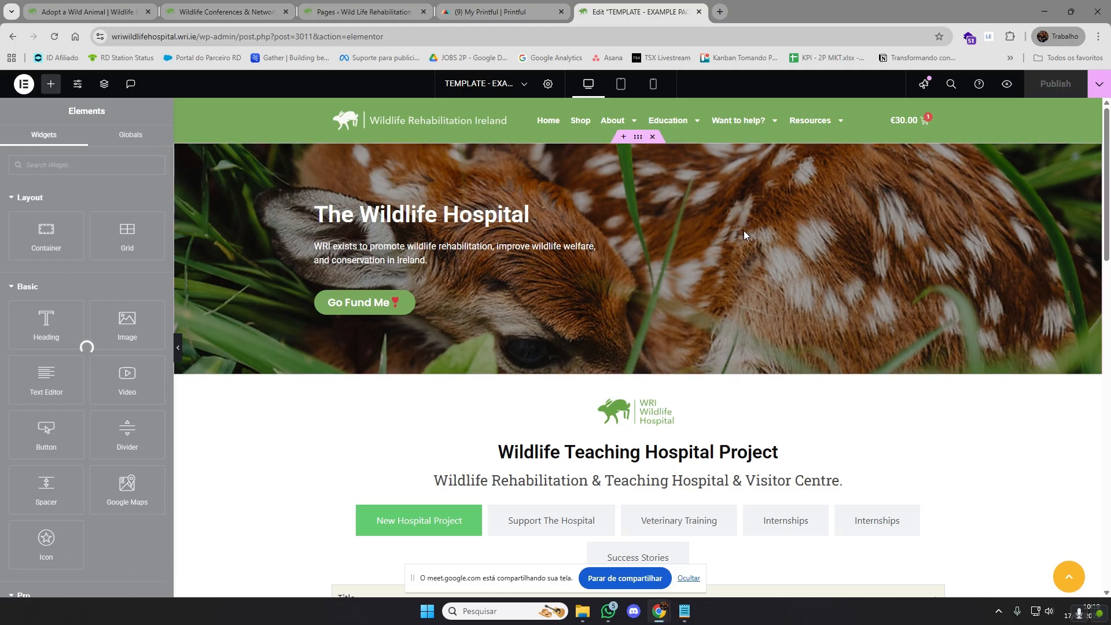
scroll(752, 243, down, 10)
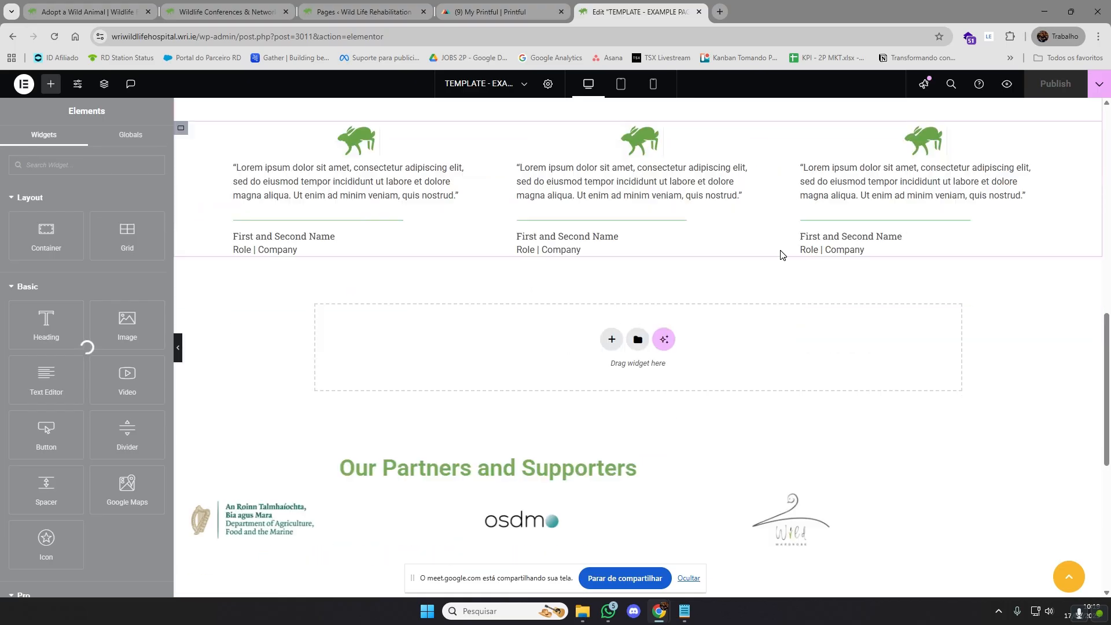
scroll(783, 254, down, 5)
scroll(784, 262, up, 20)
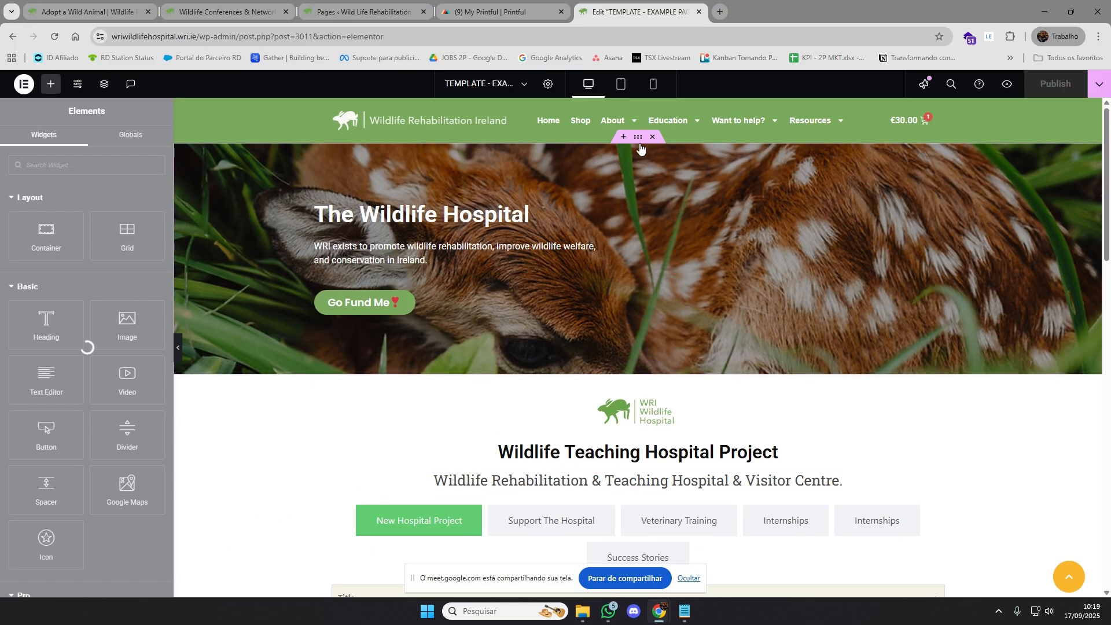
Select the hero banner container and its "The Wildlife Hospital" heading, and reload the page editor
click(640, 148)
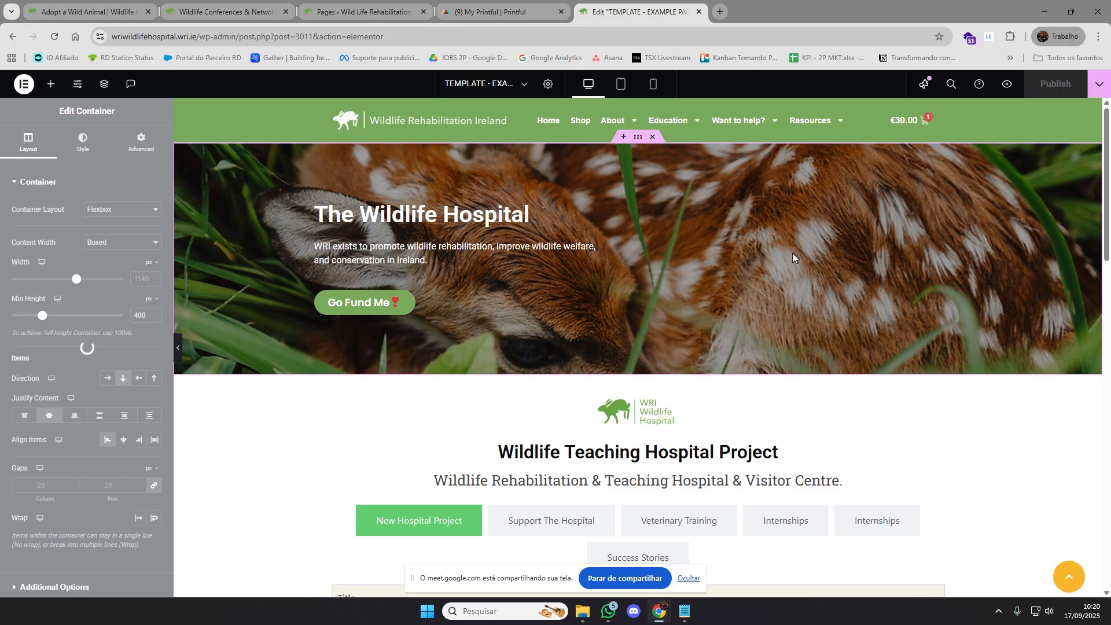
click(673, 213)
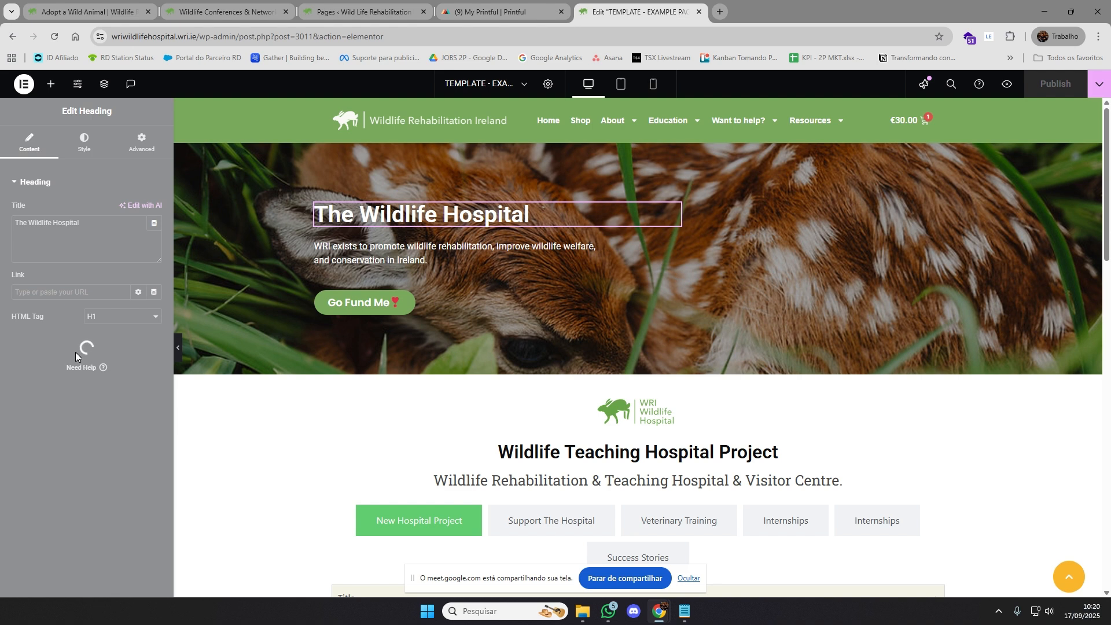
click(54, 36)
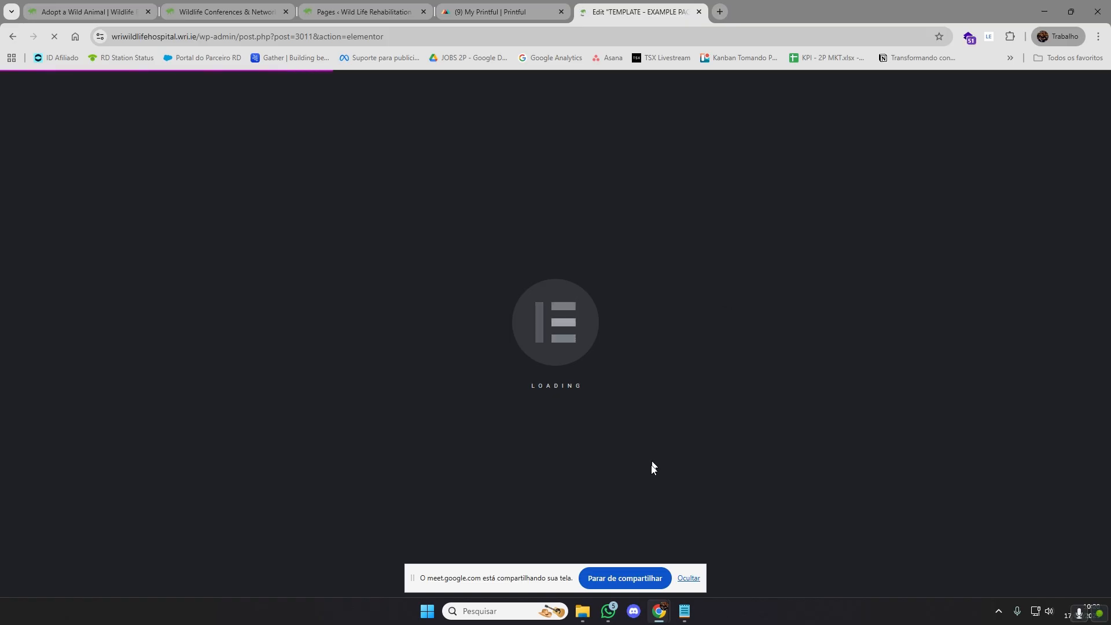
click(688, 578)
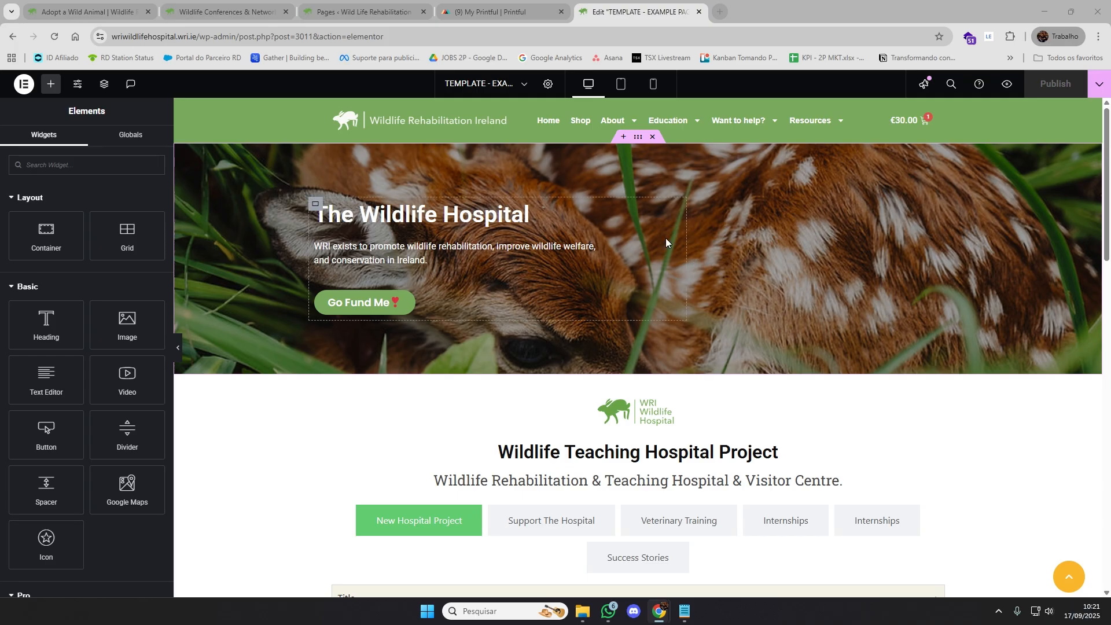
Examine the page layout from the header and hero banner through the content tabs and testimonials to the footer
scroll(787, 356, down, 15)
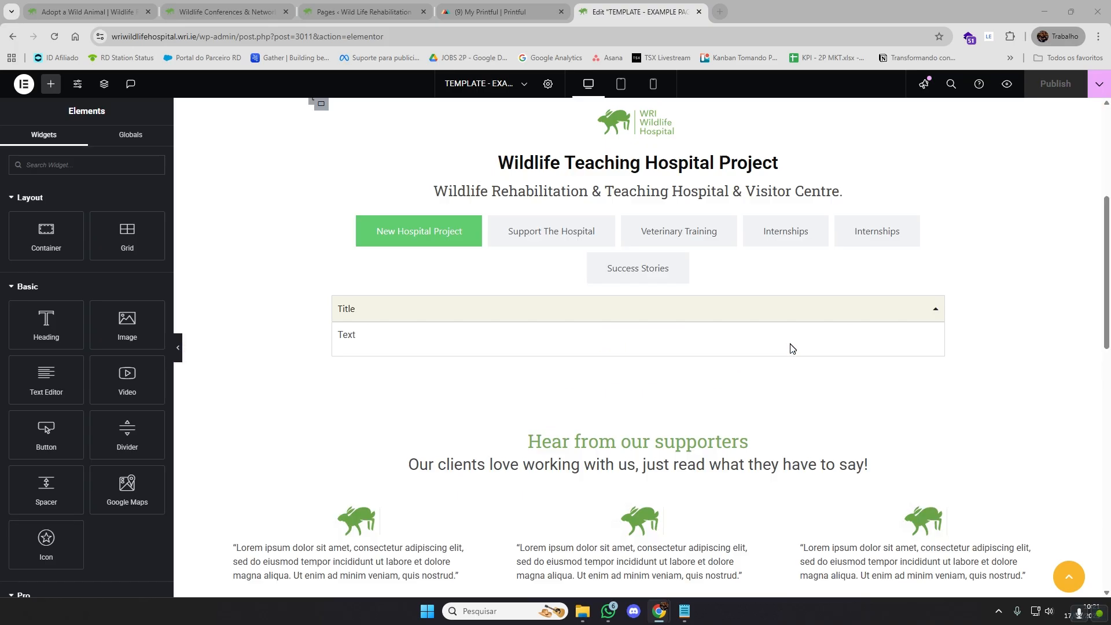
scroll(786, 362, down, 3)
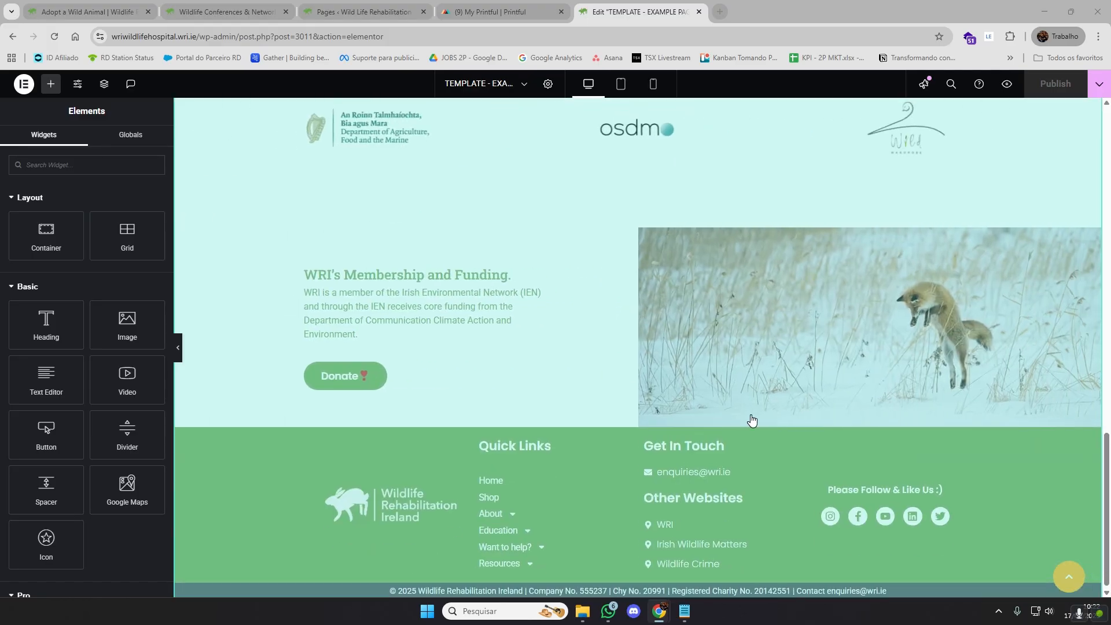
scroll(751, 418, up, 7)
scroll(759, 428, up, 5)
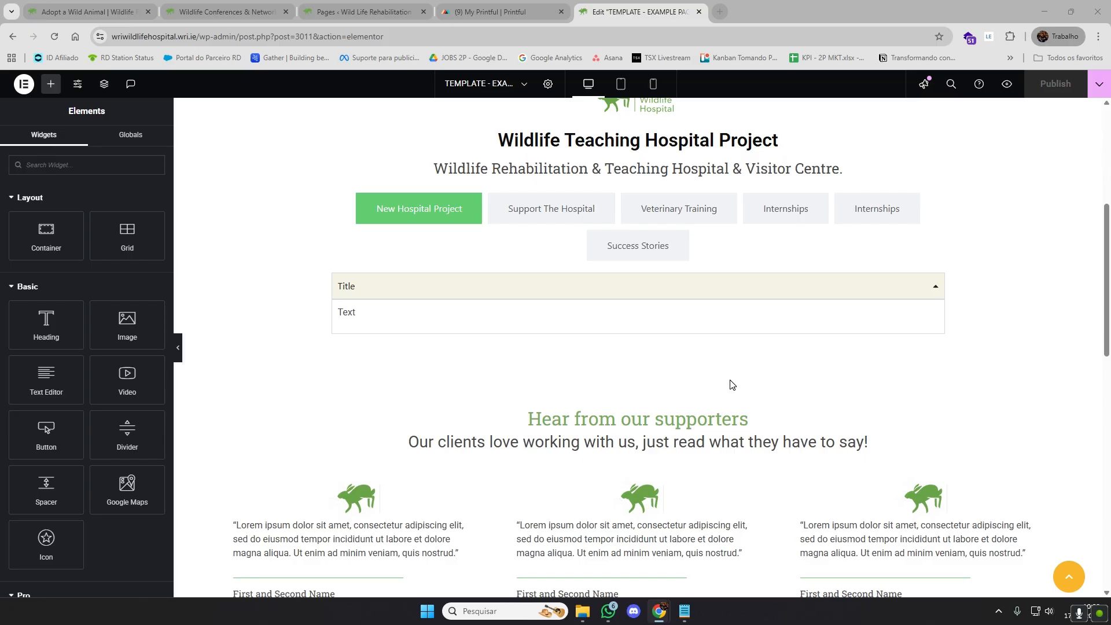
scroll(747, 370, up, 5)
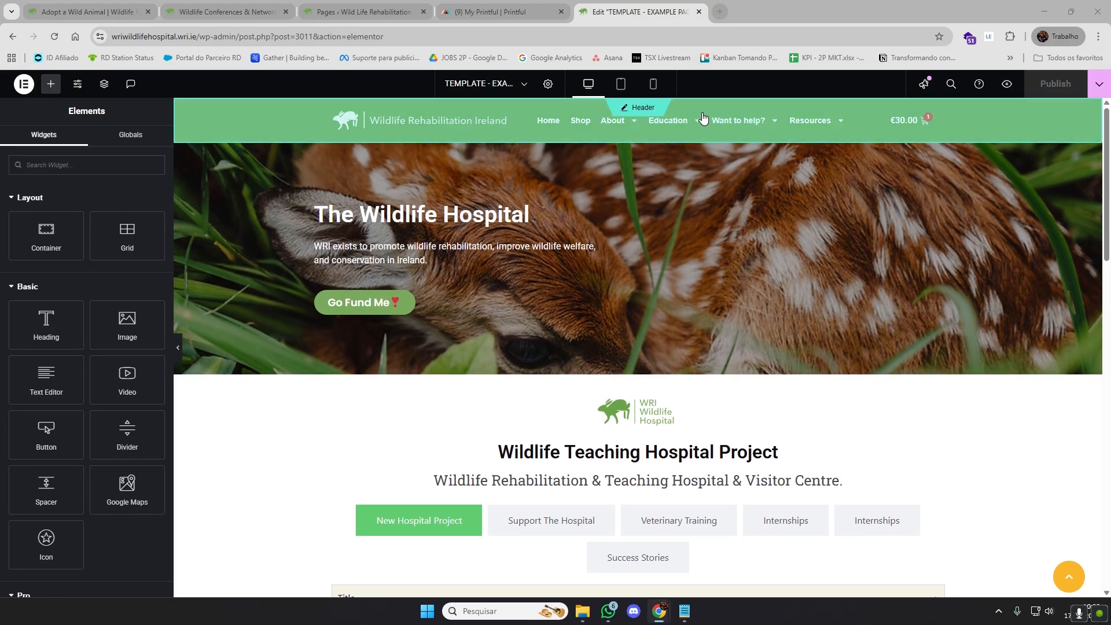
scroll(768, 210, down, 15)
scroll(649, 377, up, 5)
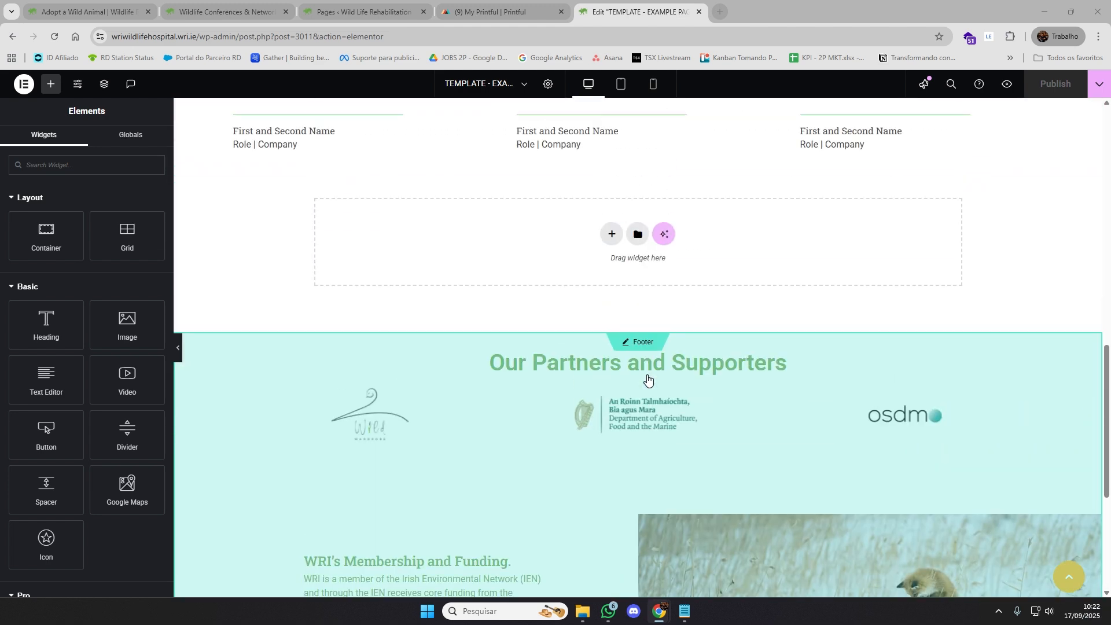
scroll(648, 379, down, 4)
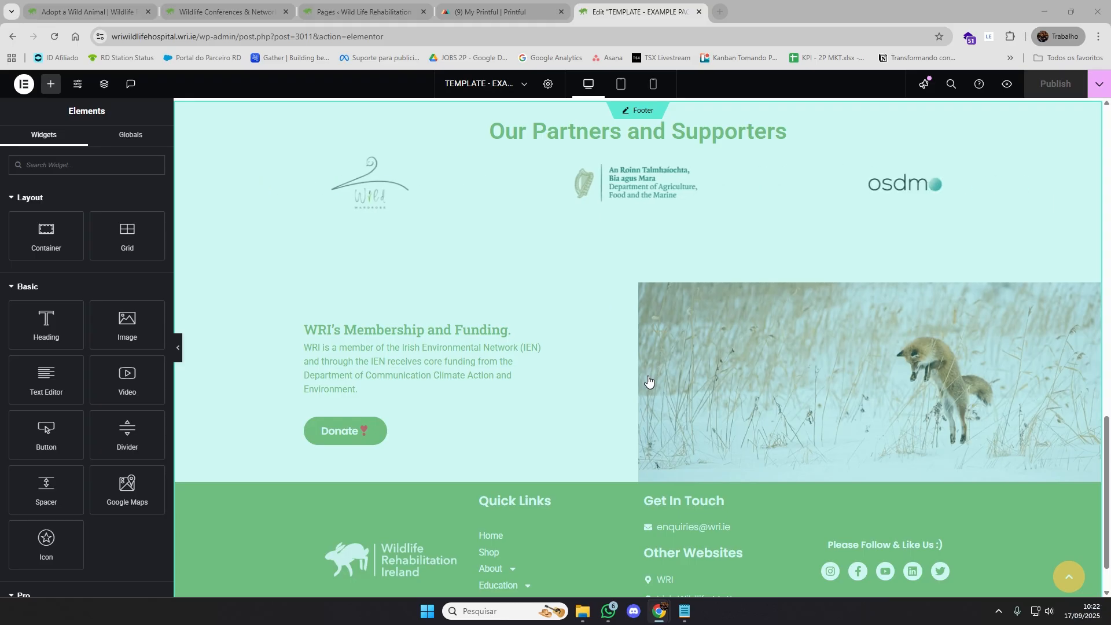
scroll(648, 380, up, 9)
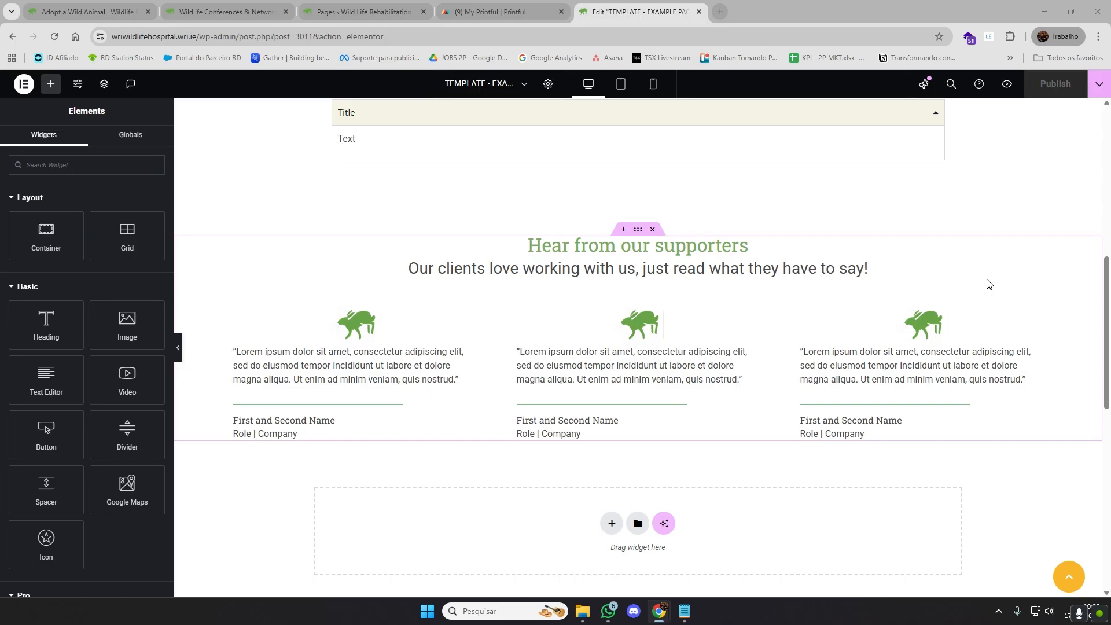
scroll(1009, 276, up, 8)
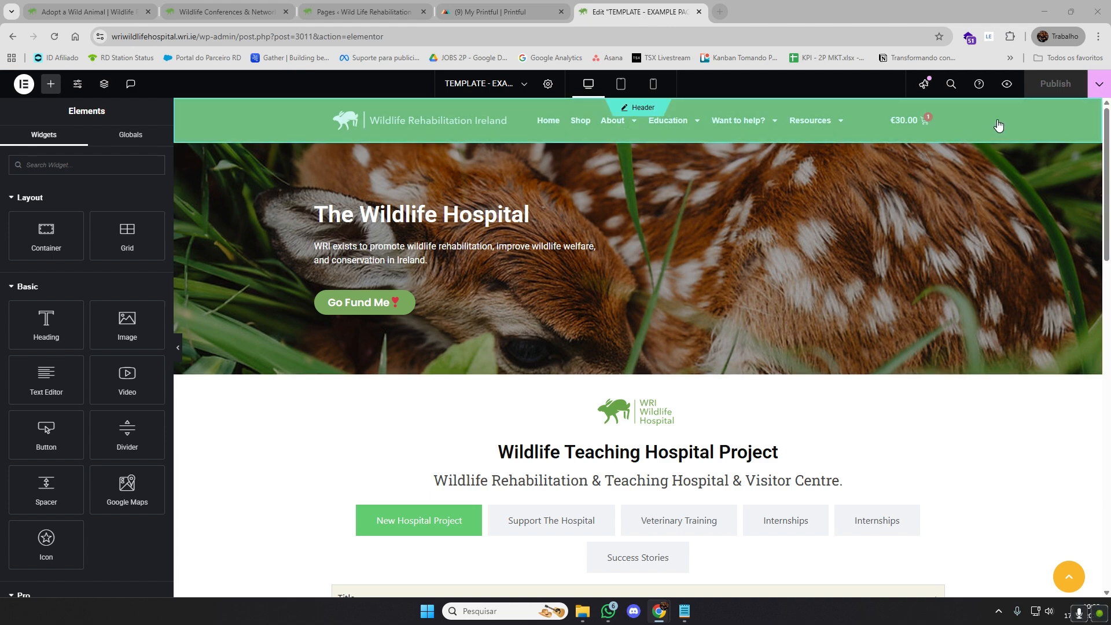
scroll(846, 392, down, 15)
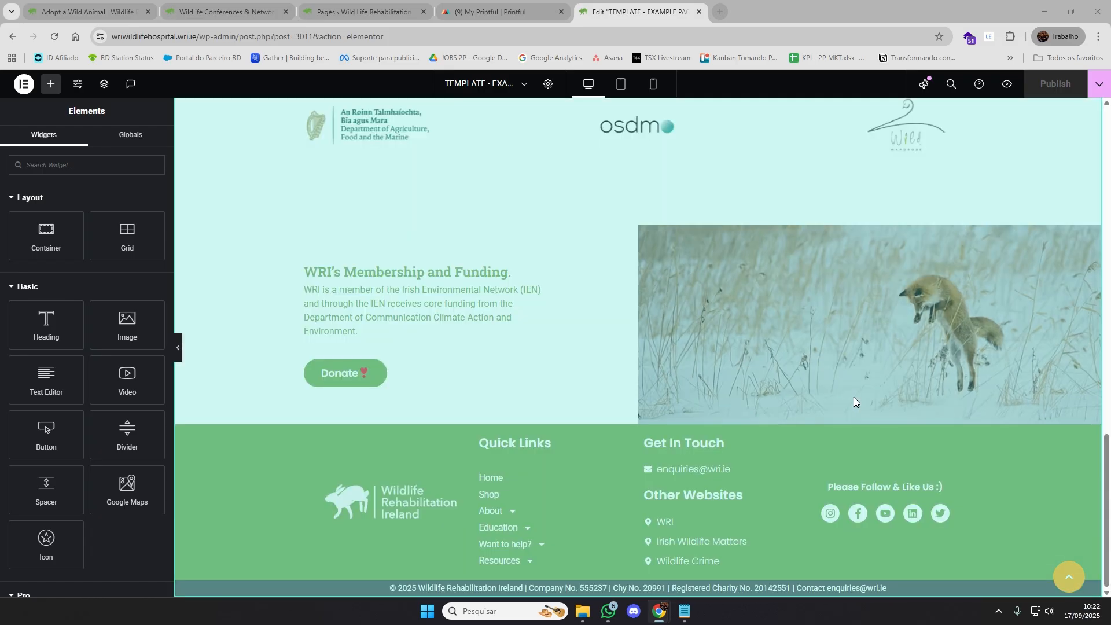
scroll(831, 375, up, 15)
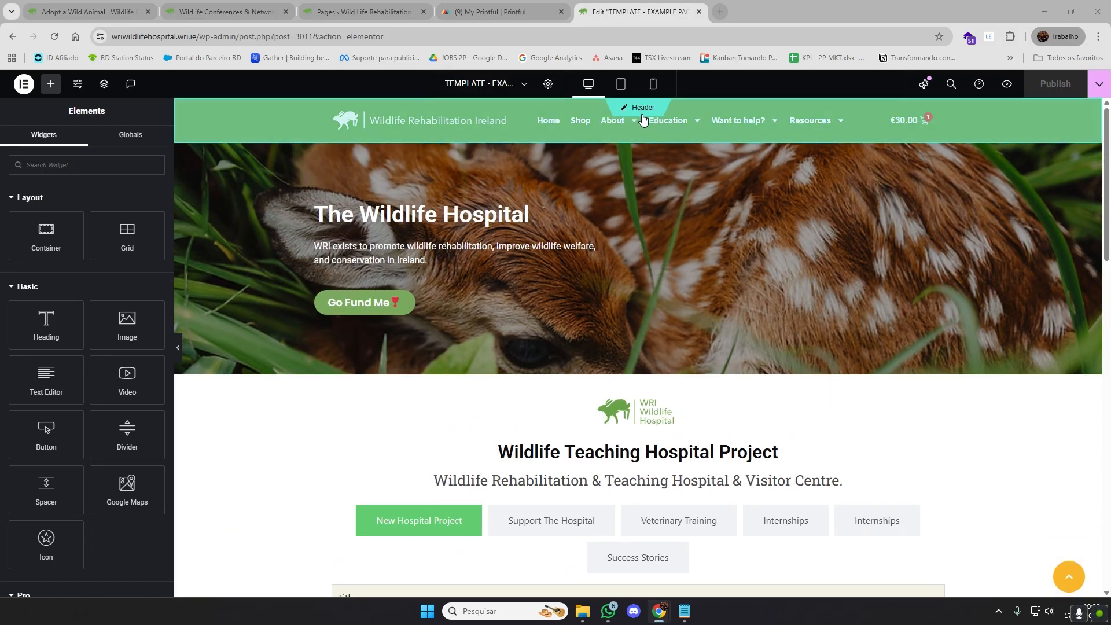
scroll(748, 335, down, 15)
scroll(700, 283, up, 6)
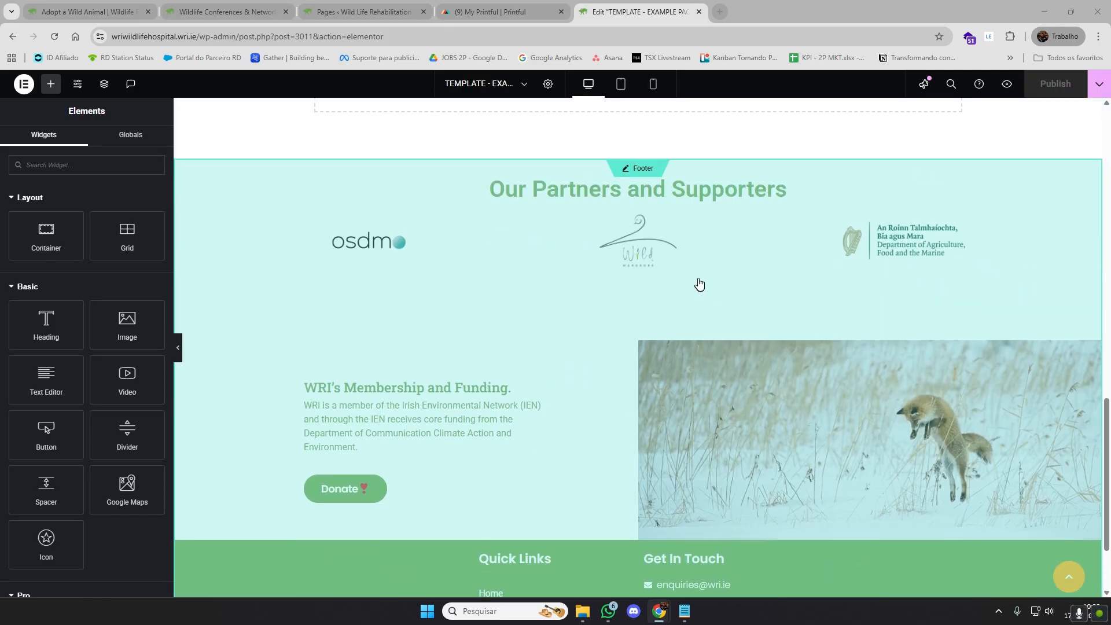
scroll(704, 268, up, 15)
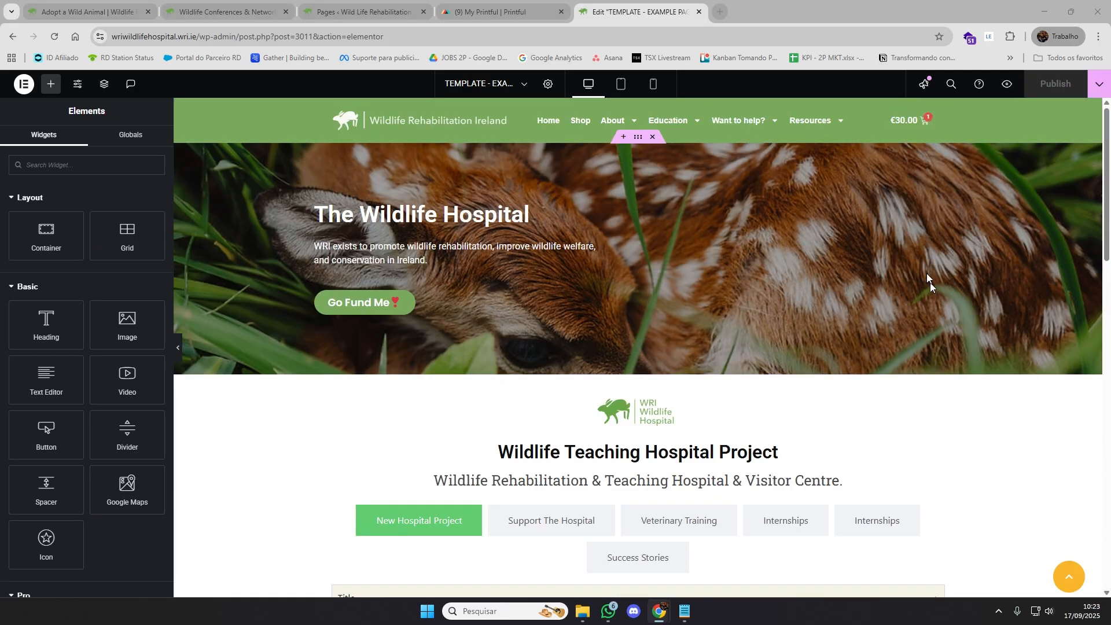
scroll(716, 400, down, 10)
scroll(715, 395, down, 10)
scroll(660, 231, up, 2)
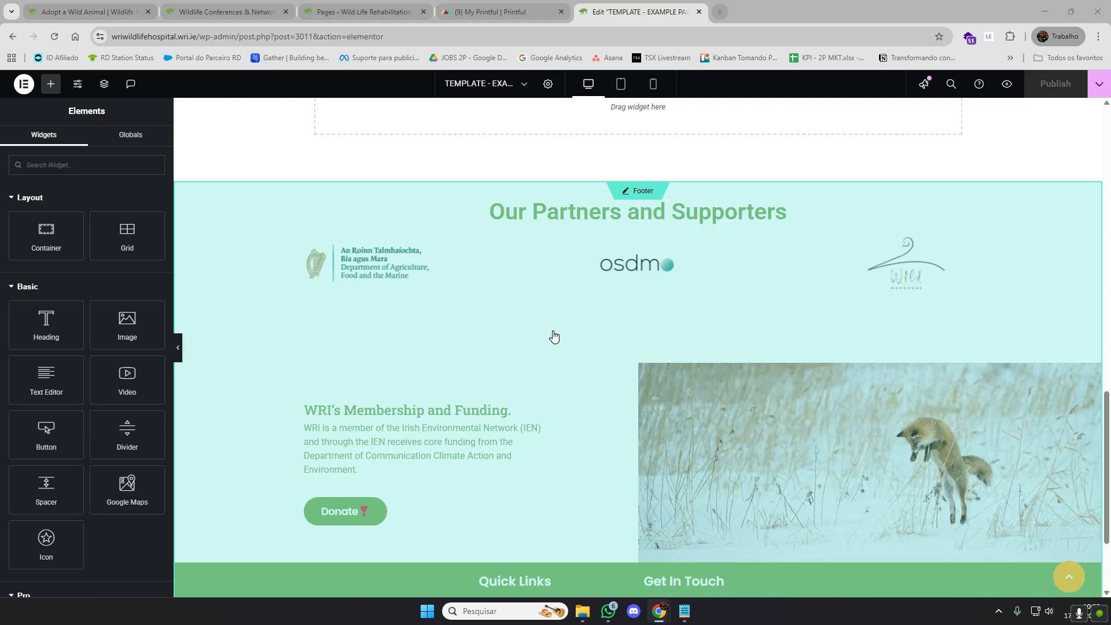
Open the footer for editing and inspect the slide items of its partner logo carousel
scroll(550, 334, down, 3)
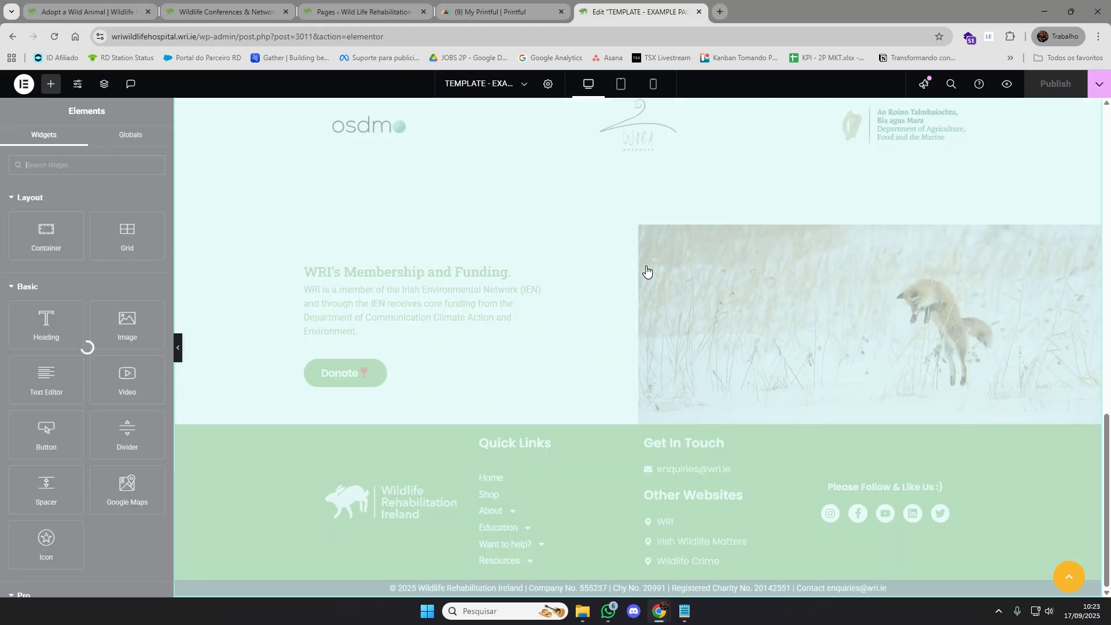
scroll(467, 251, up, 2)
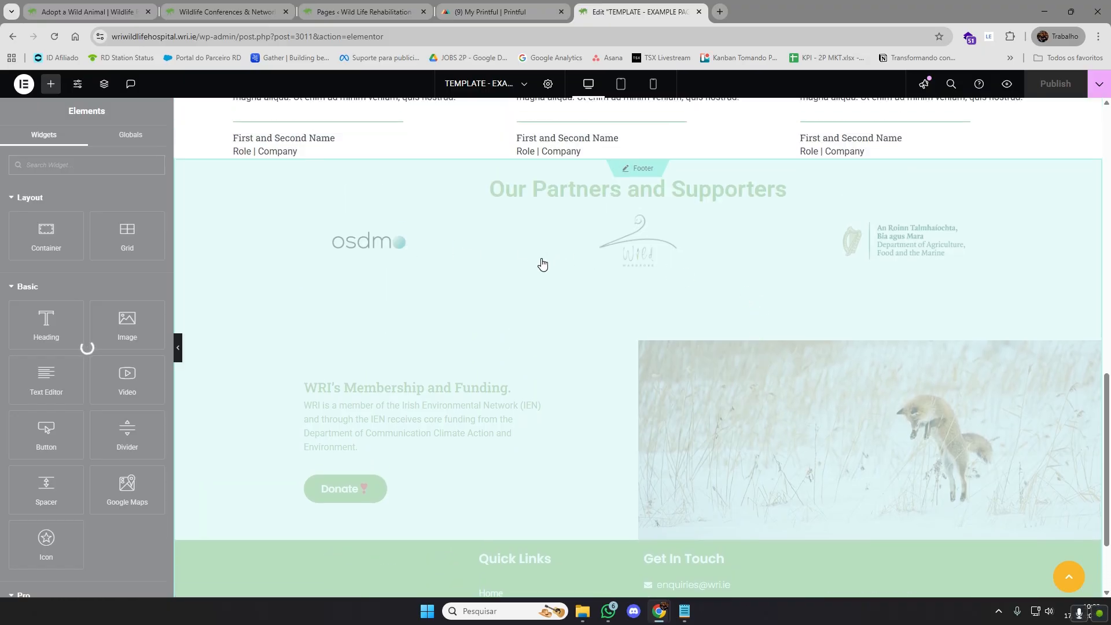
scroll(679, 156, up, 1)
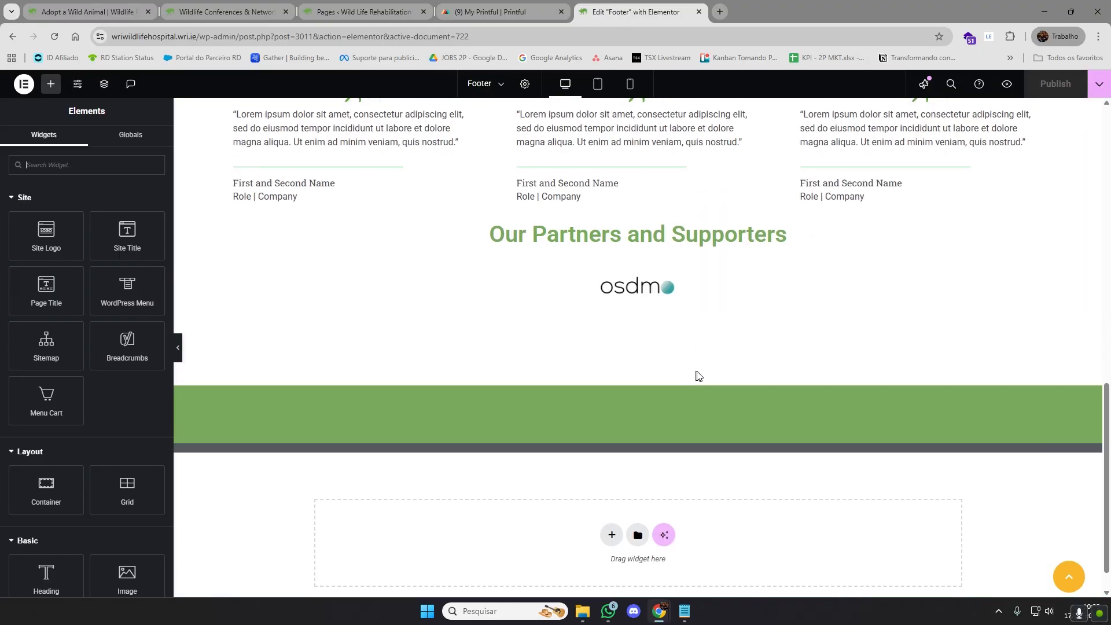
scroll(689, 320, up, 1)
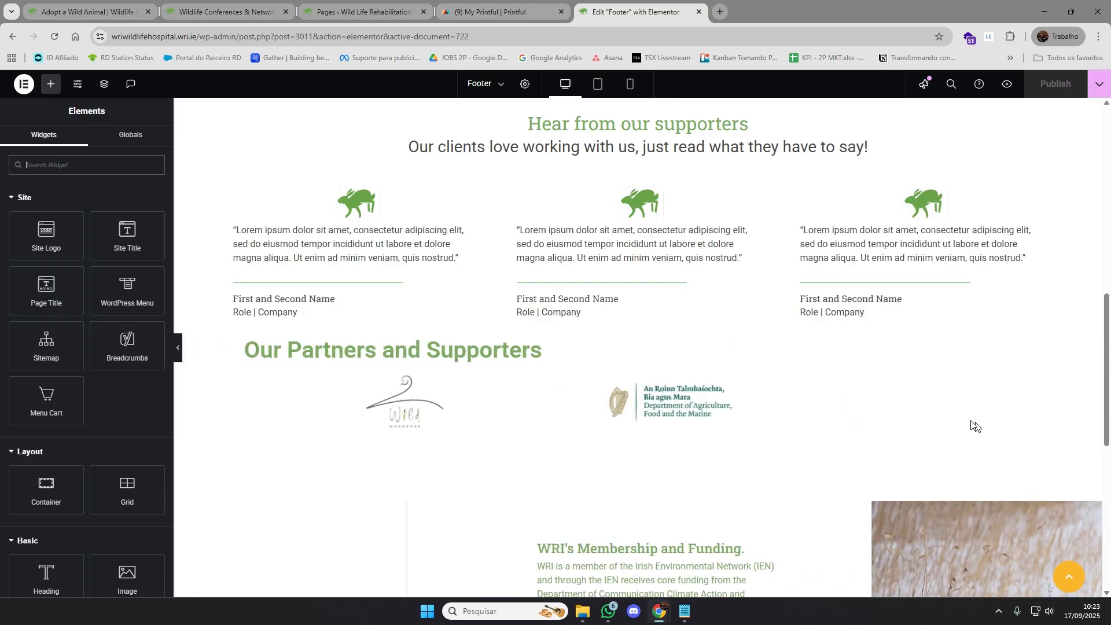
click(1032, 380)
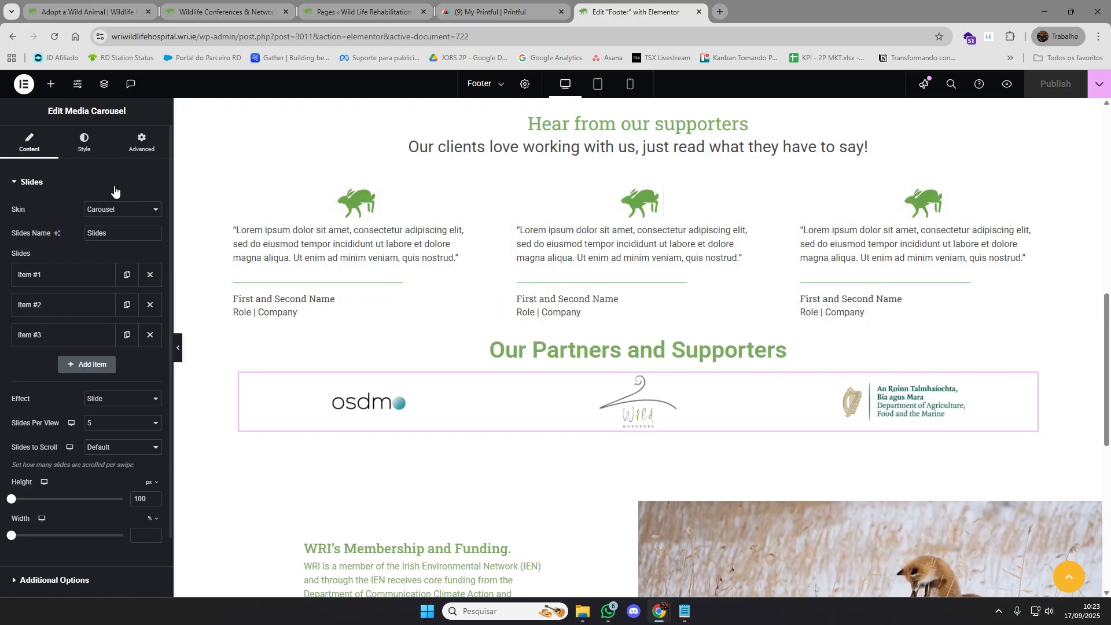
click(58, 335)
click(68, 307)
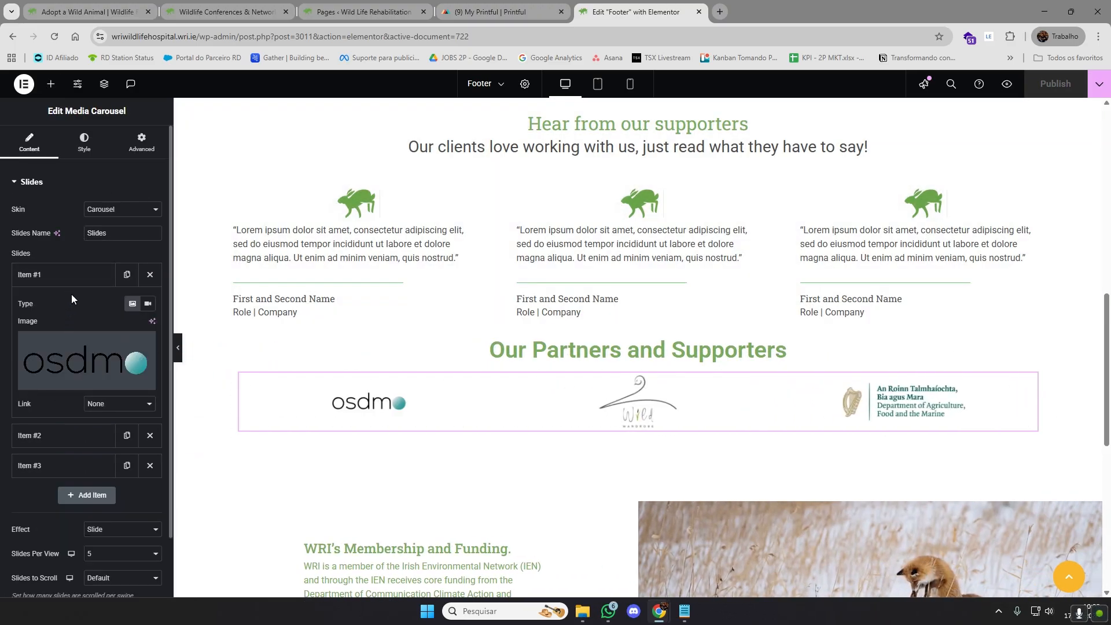
click(71, 295)
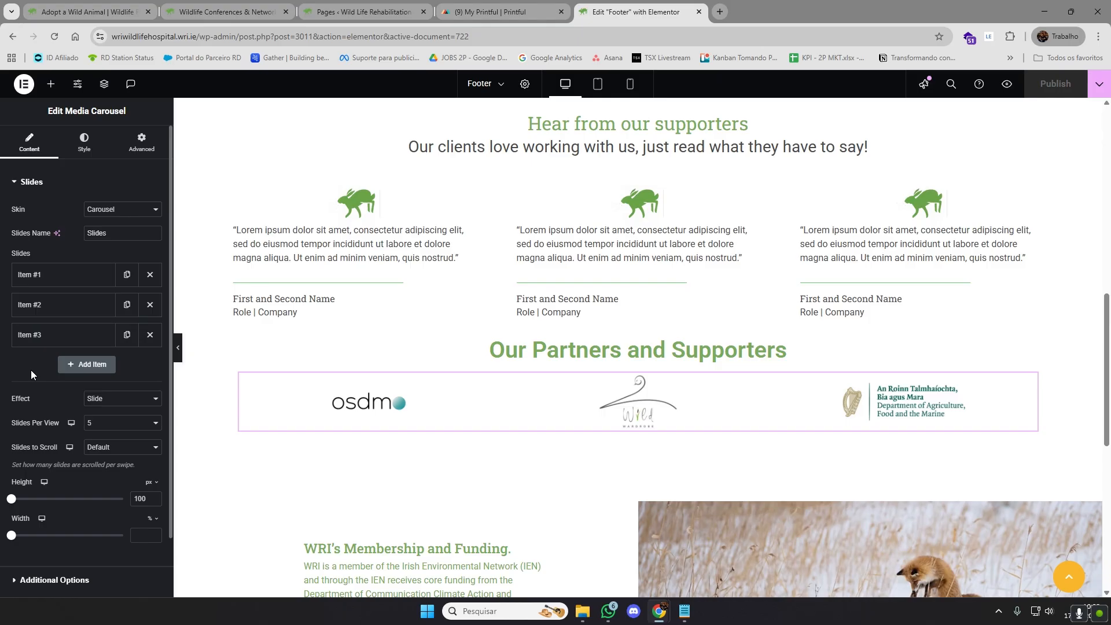
Leave the footer and return to editing the example page's own content
scroll(594, 394, up, 5)
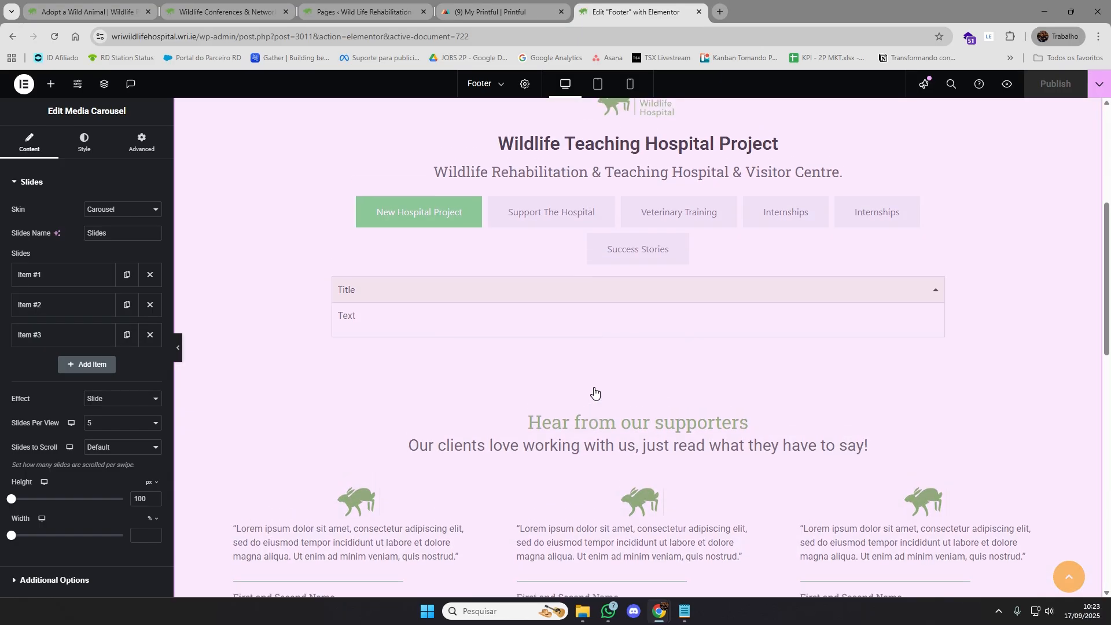
scroll(594, 393, up, 5)
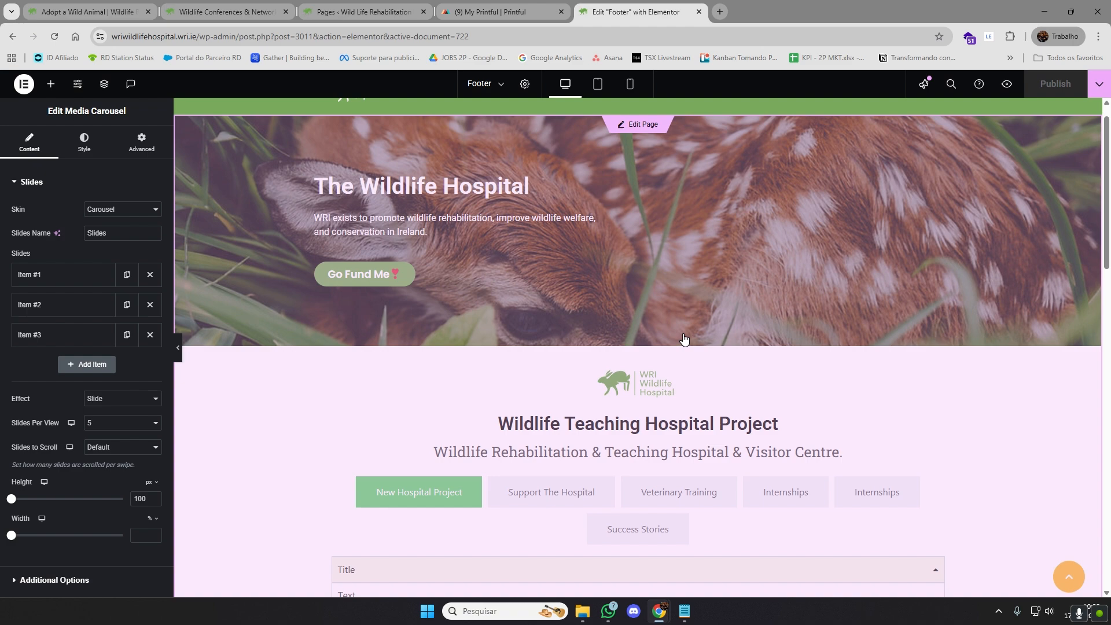
click(965, 408)
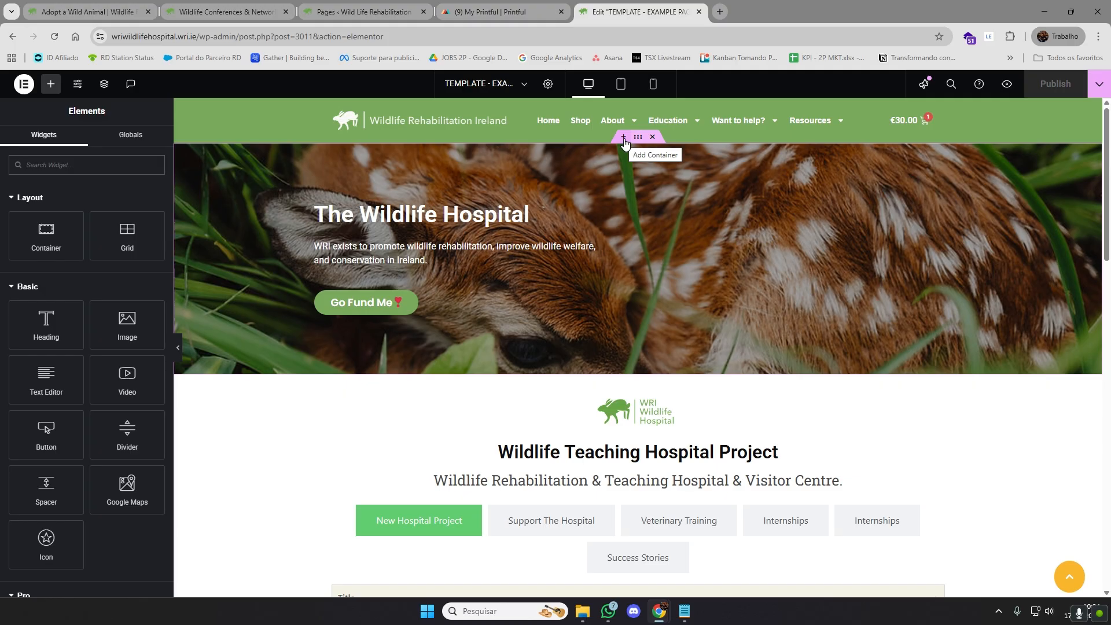
Open a new container placeholder above the "Wildlife Teaching Hospital Project" section and dismiss it
scroll(615, 390, down, 3)
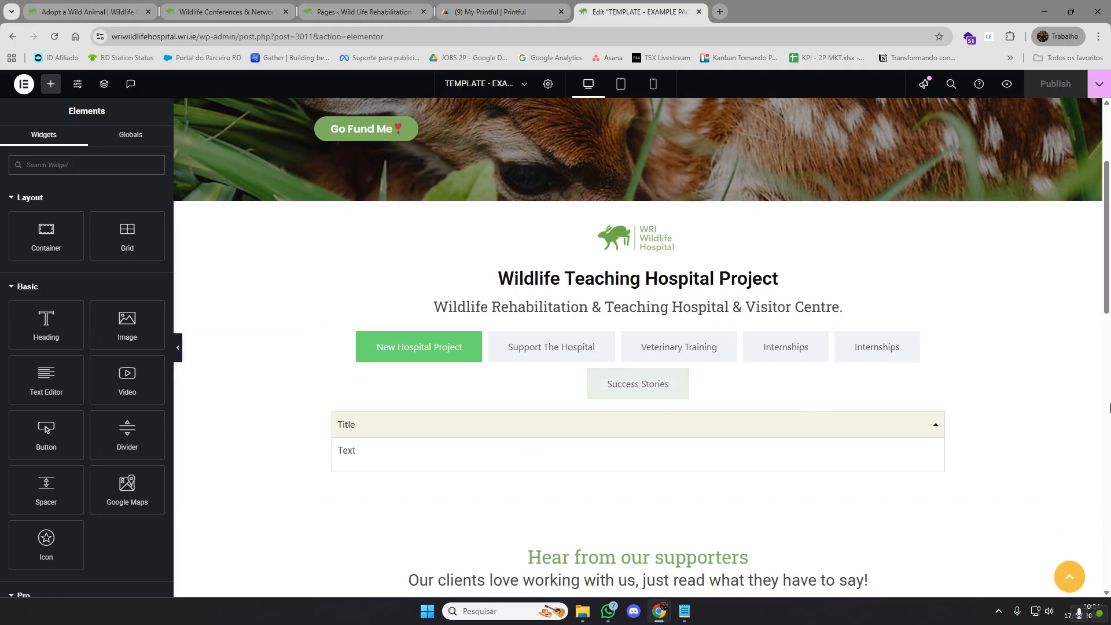
scroll(1082, 409, up, 2)
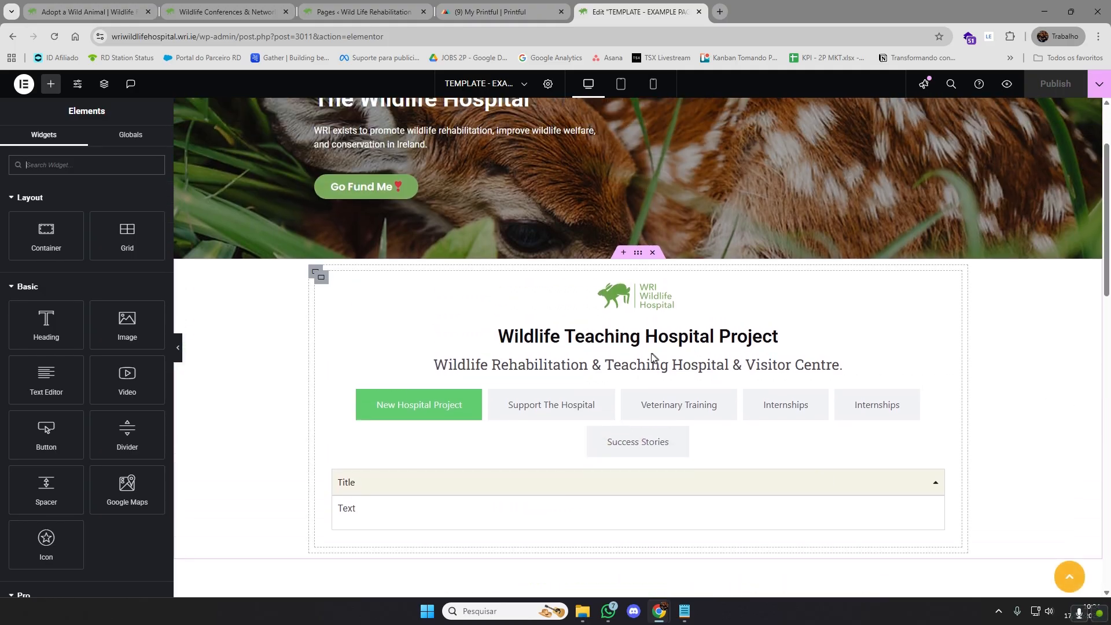
scroll(636, 356, down, 2)
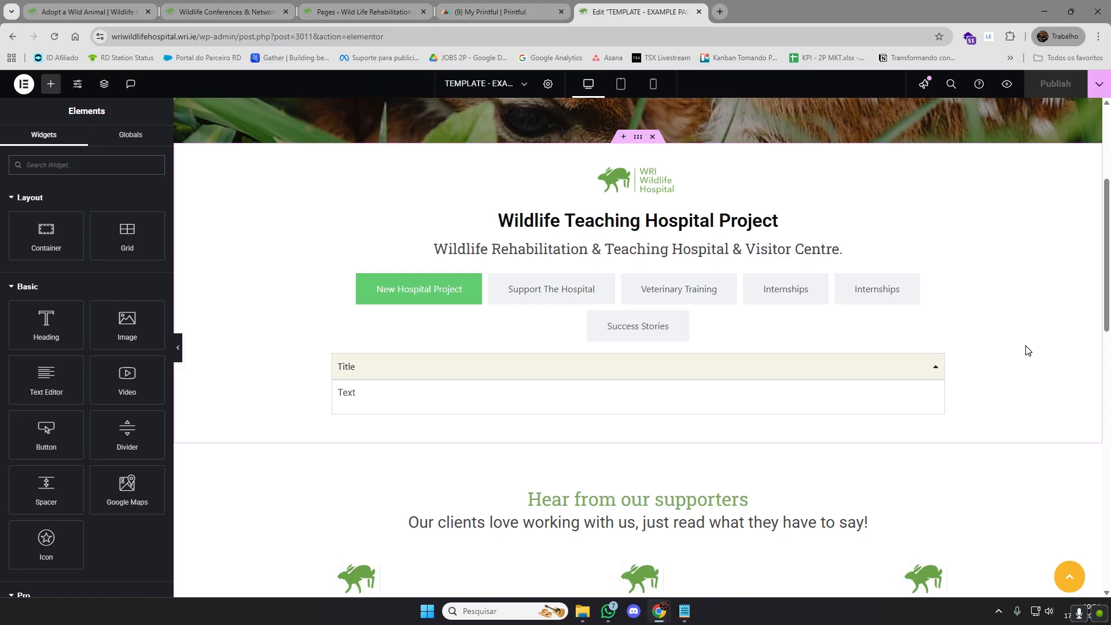
scroll(1028, 347, up, 1)
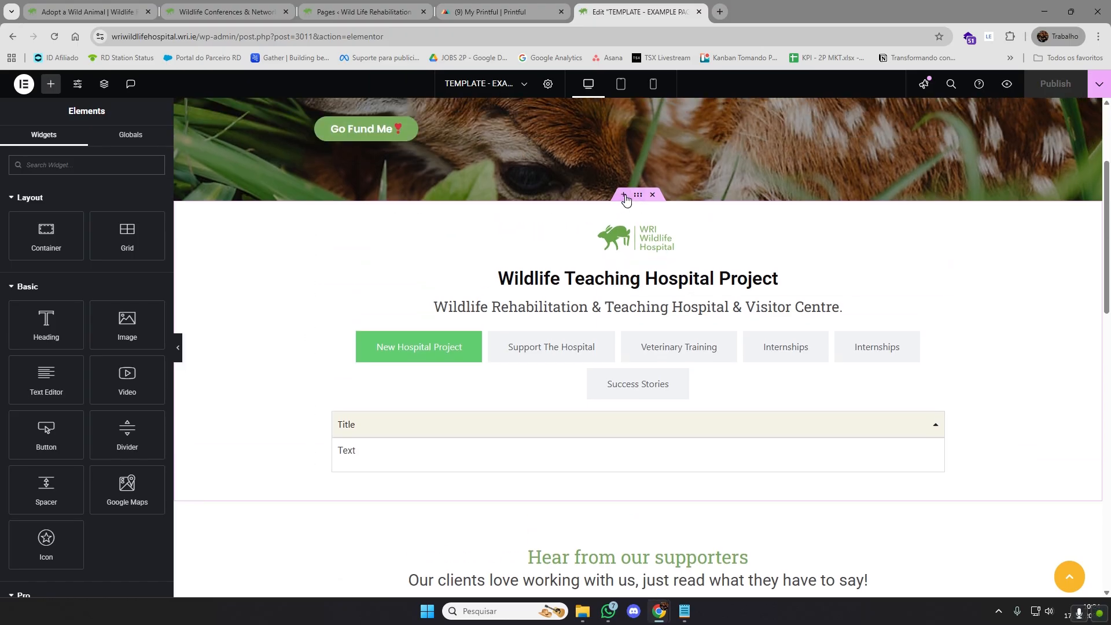
click(624, 196)
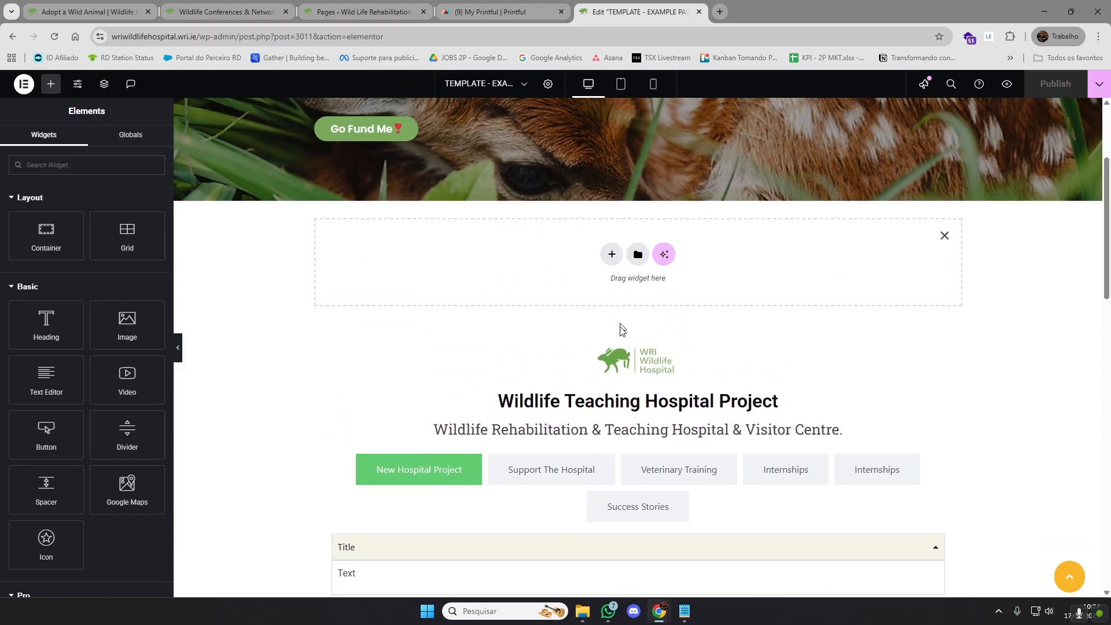
click(945, 236)
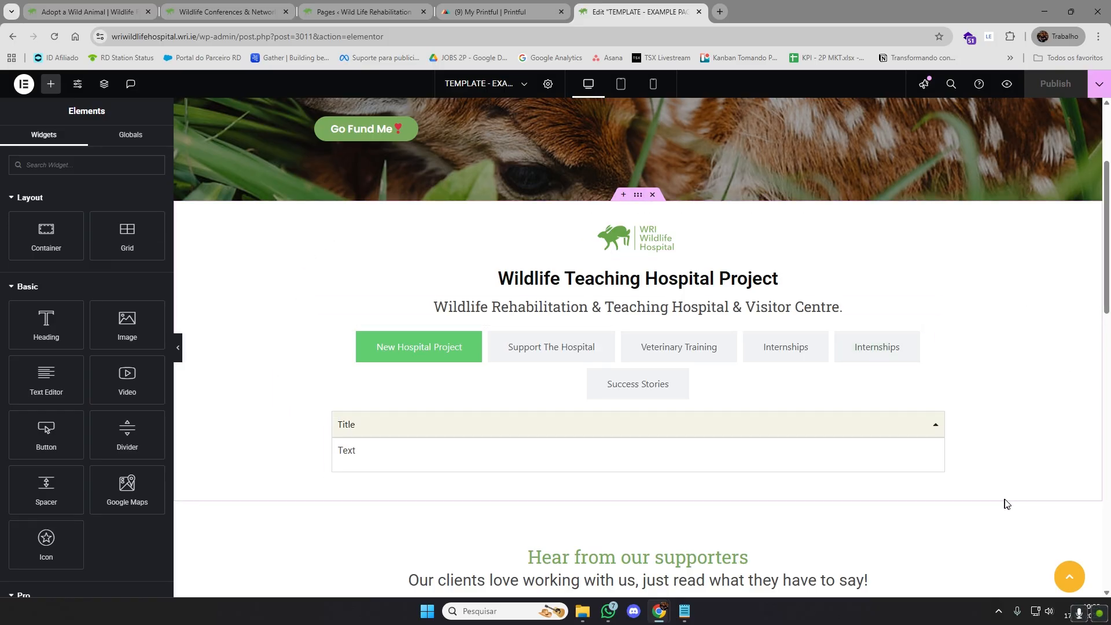
Open a new container placeholder above the "Wildlife Teaching Hospital Project" section and bring up its Flexbox and Grid layout choices
scroll(1010, 498, down, 4)
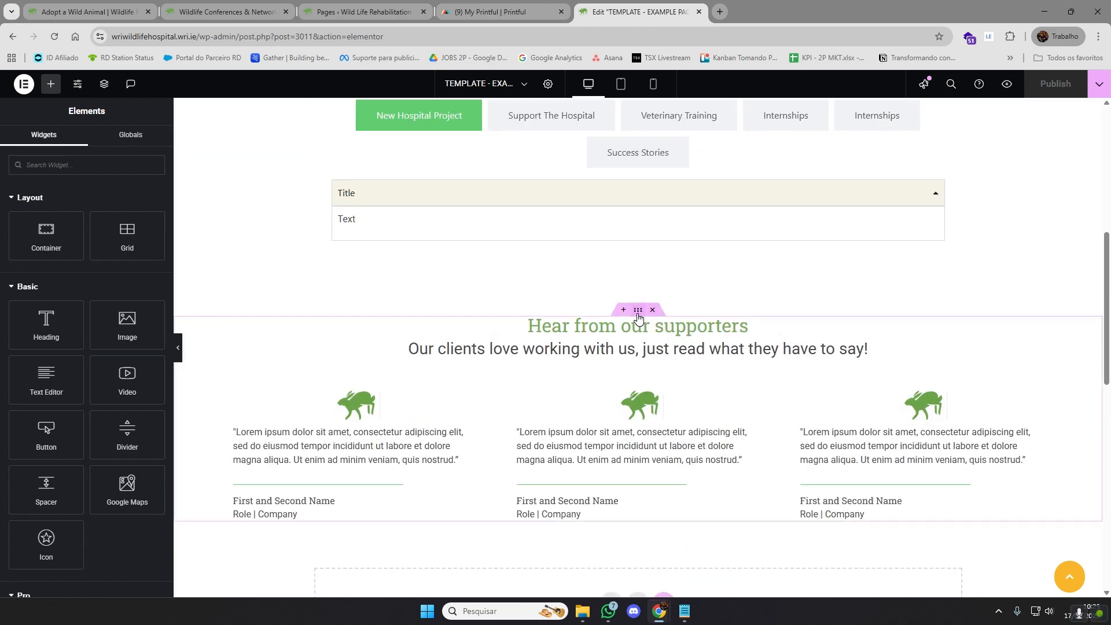
scroll(603, 332, down, 1)
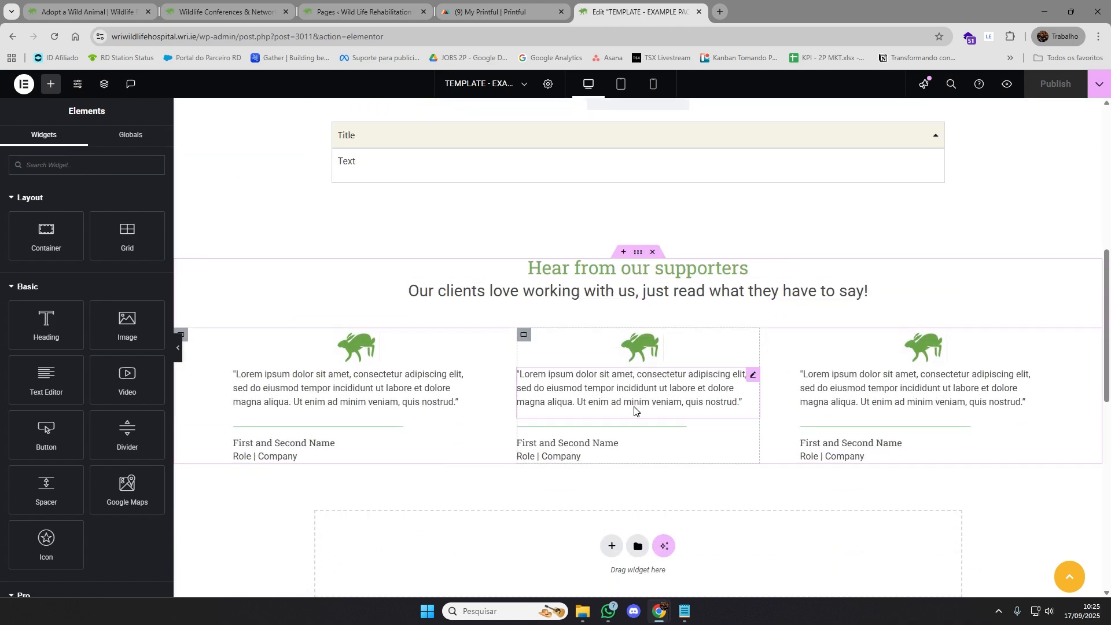
scroll(639, 414, down, 2)
scroll(640, 425, up, 8)
scroll(650, 422, up, 1)
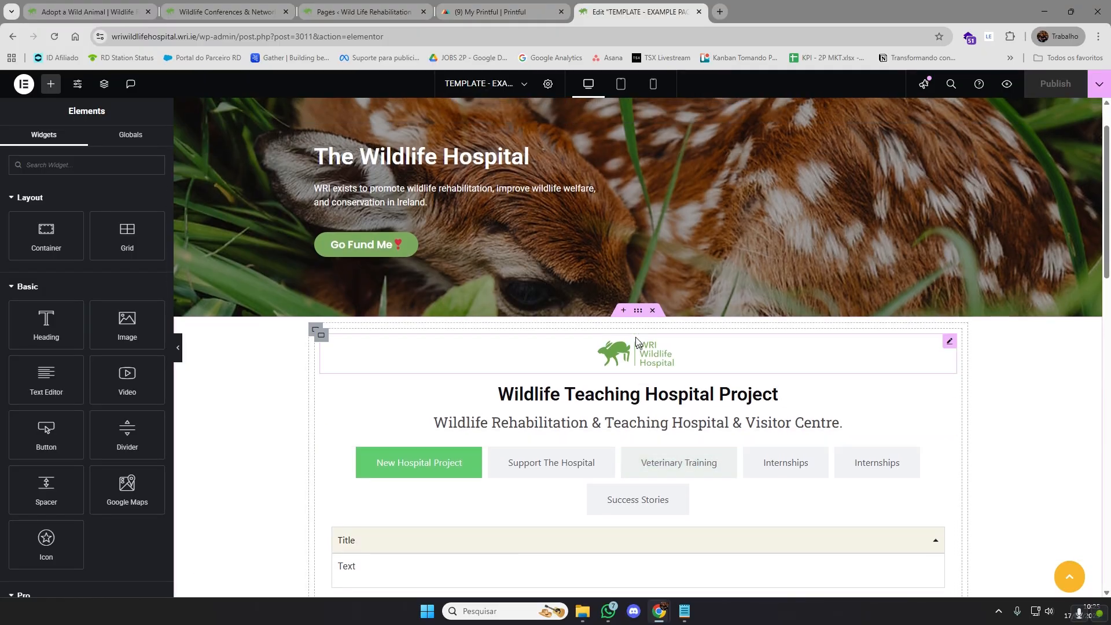
click(625, 309)
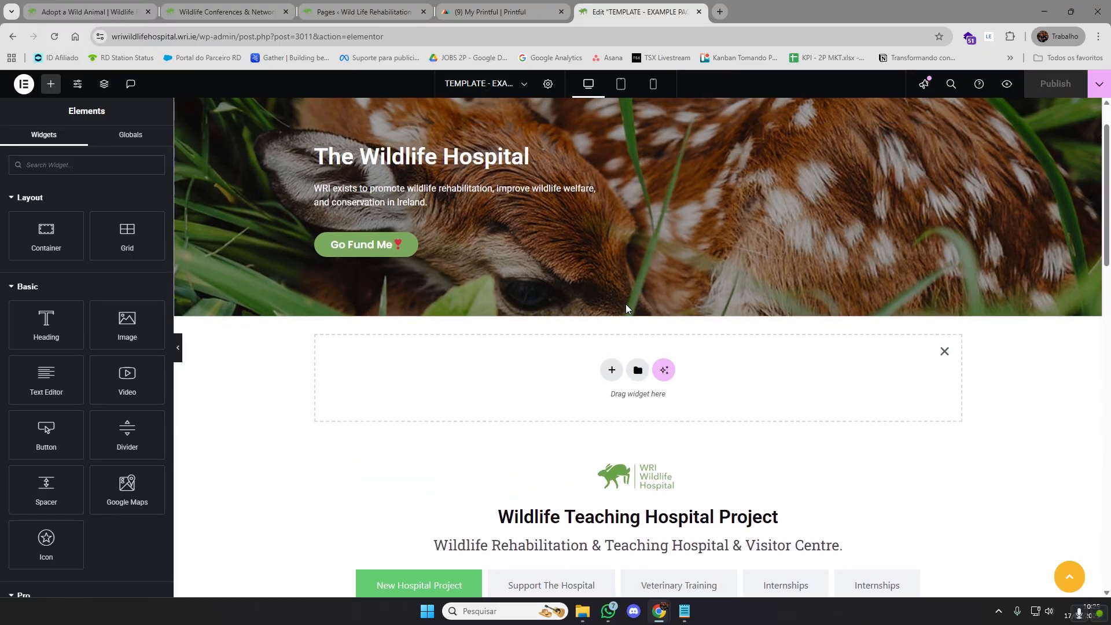
click(608, 378)
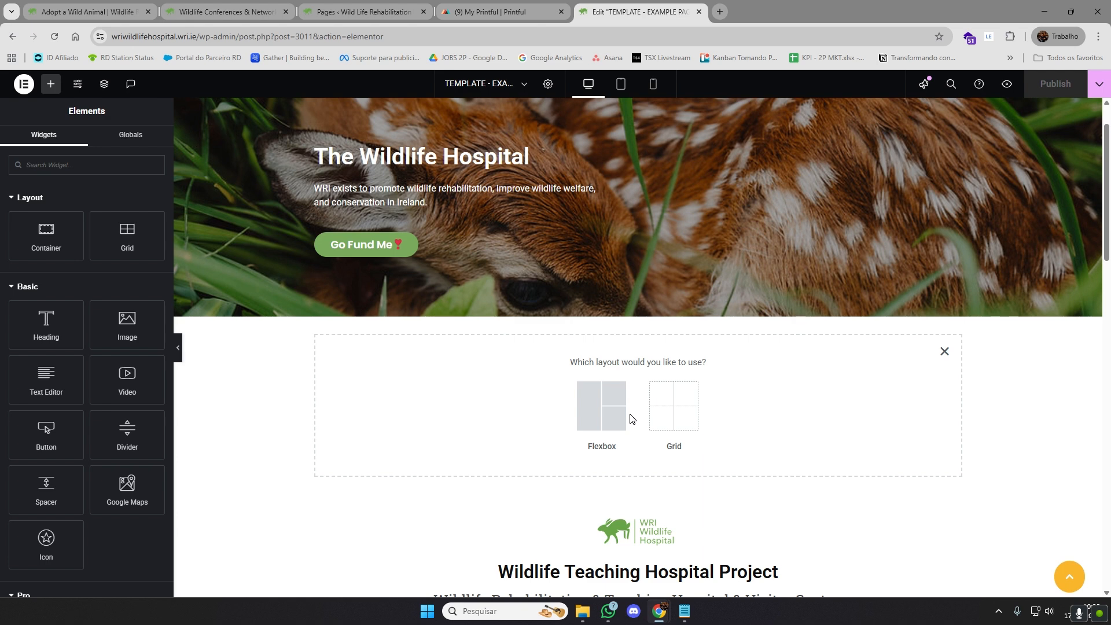
Review the sections below the new container's layout choices down to the partner logos, and dismiss the placeholder without picking a layout
scroll(630, 418, down, 1)
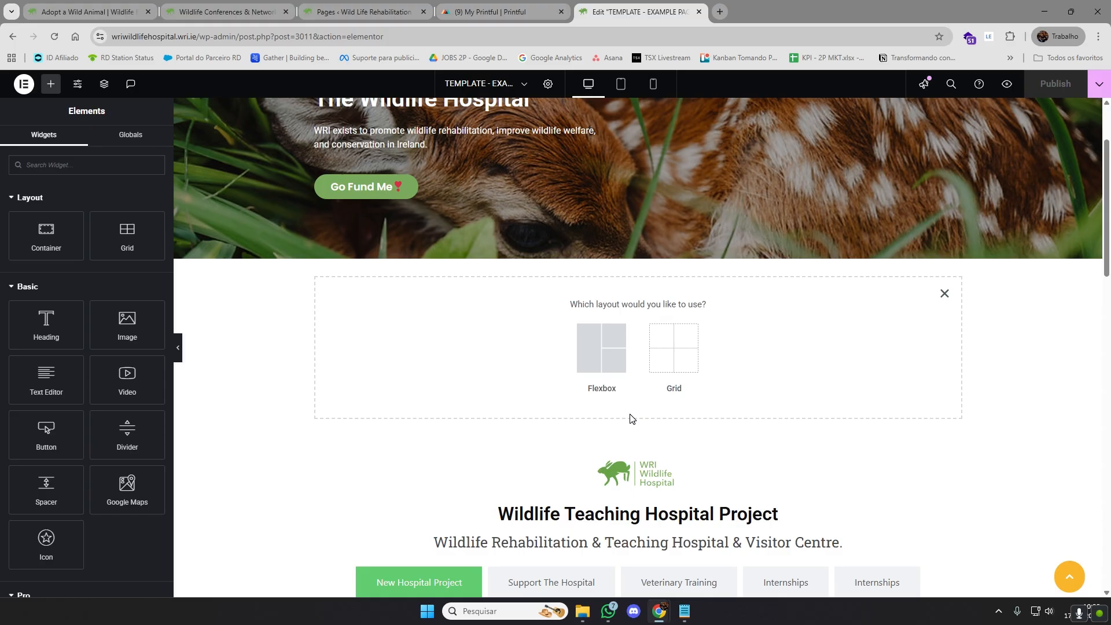
scroll(631, 418, down, 8)
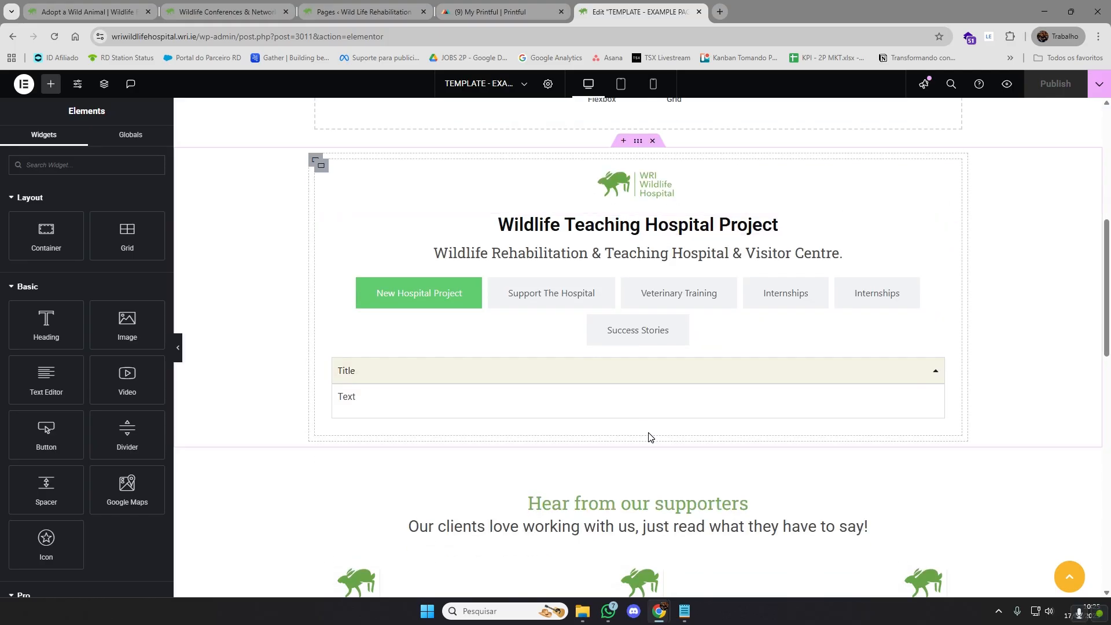
scroll(650, 436, down, 8)
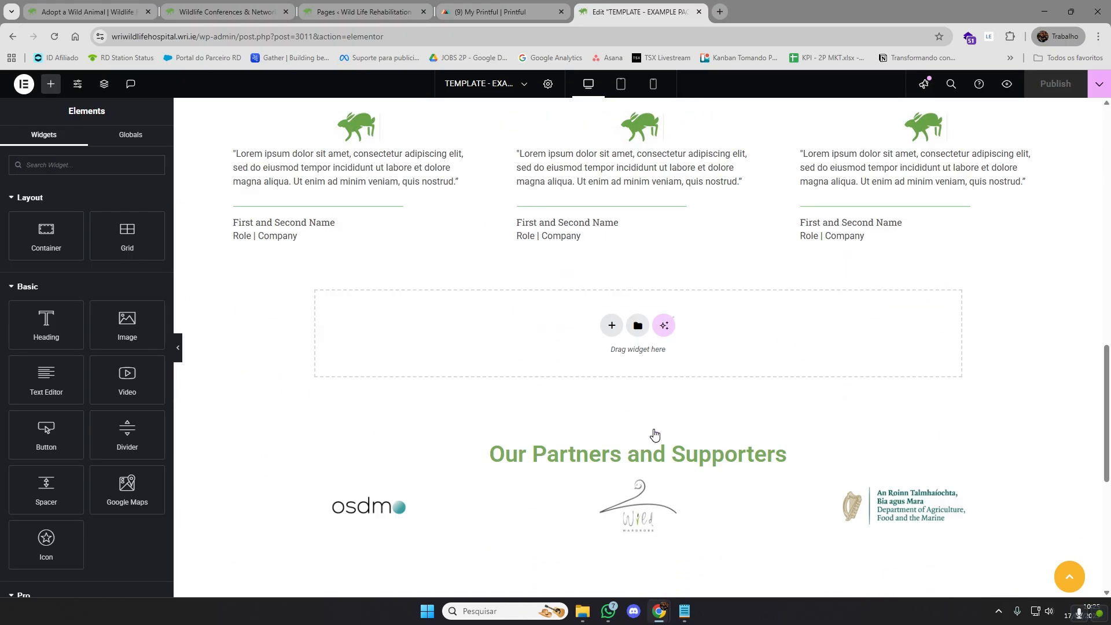
scroll(651, 431, up, 15)
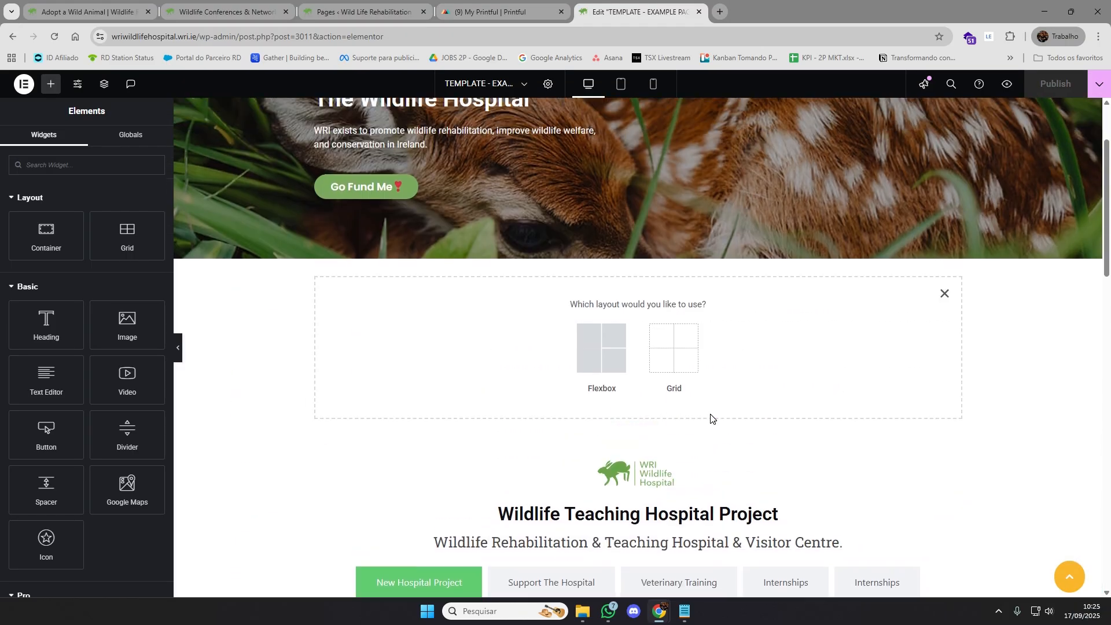
scroll(711, 418, down, 6)
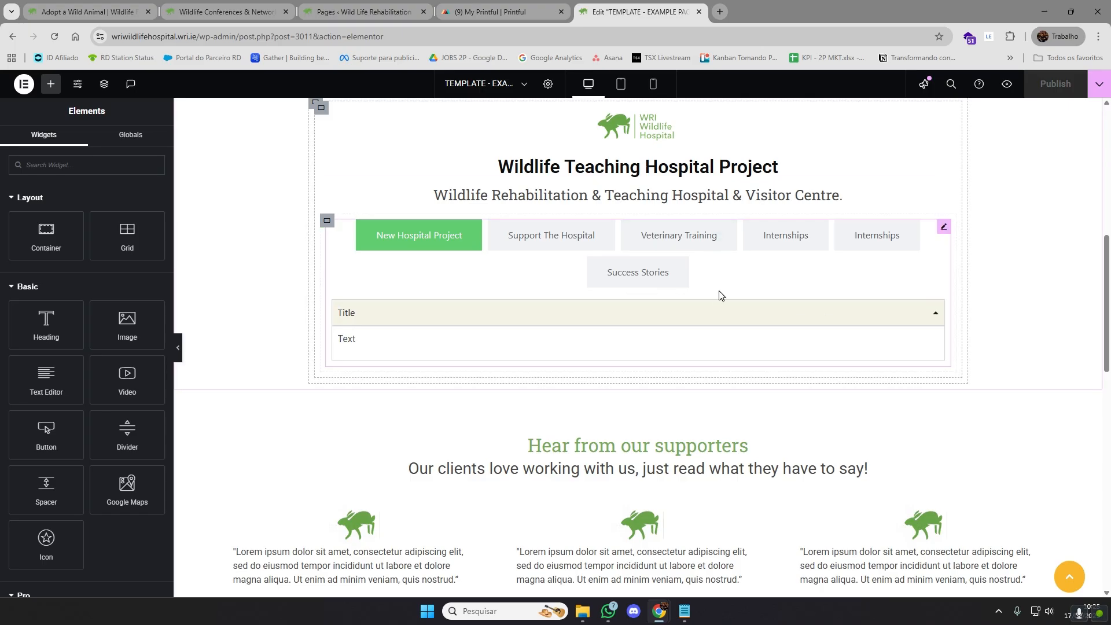
scroll(719, 292, up, 1)
scroll(747, 294, up, 1)
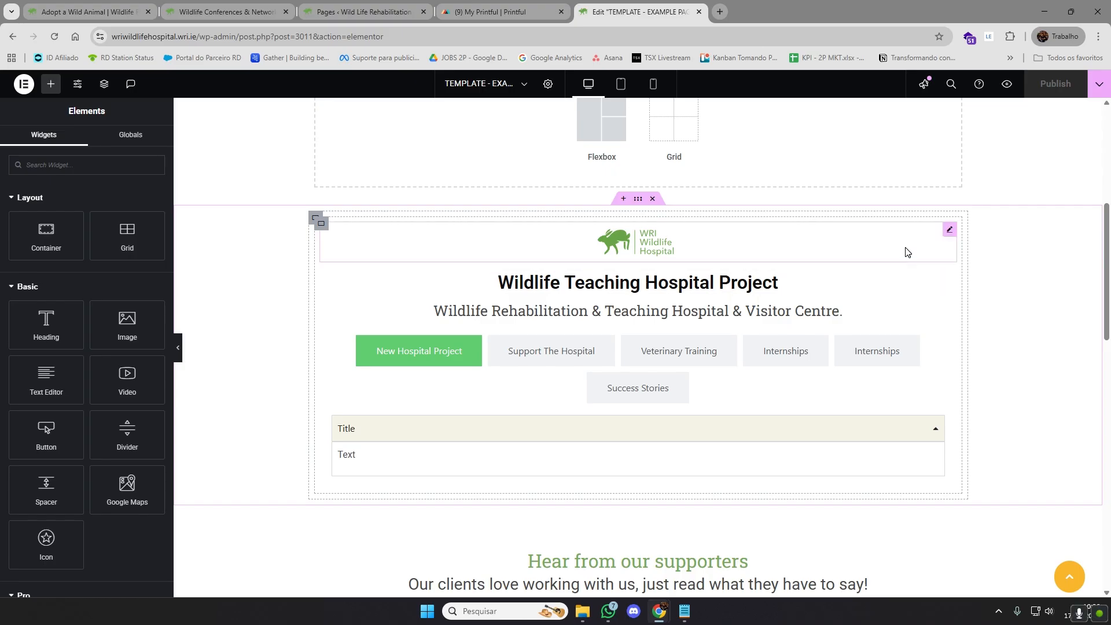
scroll(987, 349, up, 2)
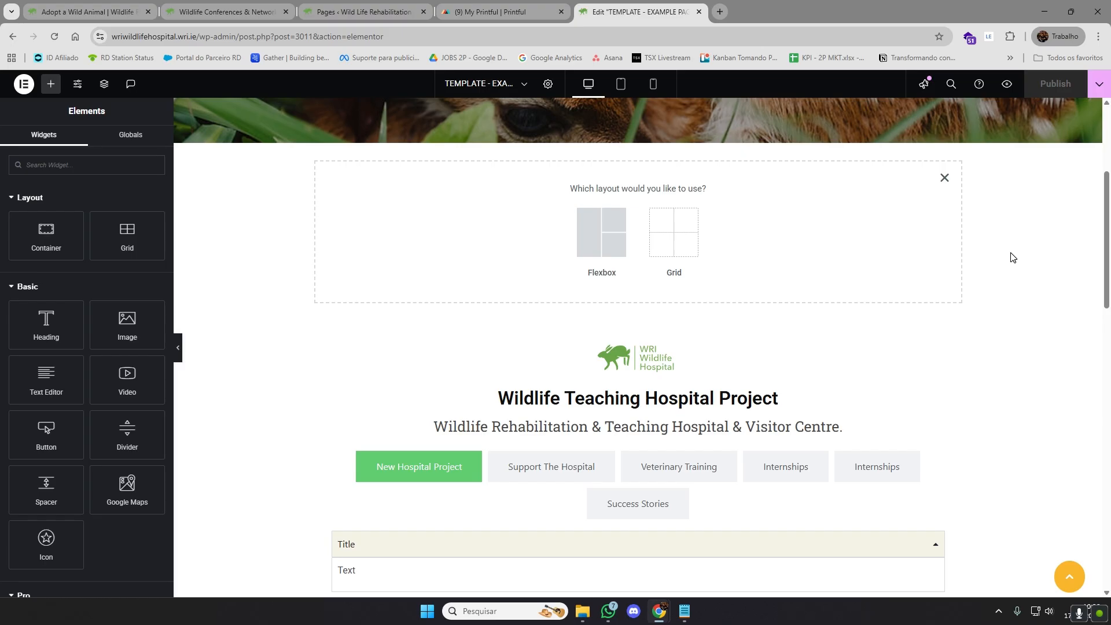
scroll(1023, 244, up, 1)
click(946, 236)
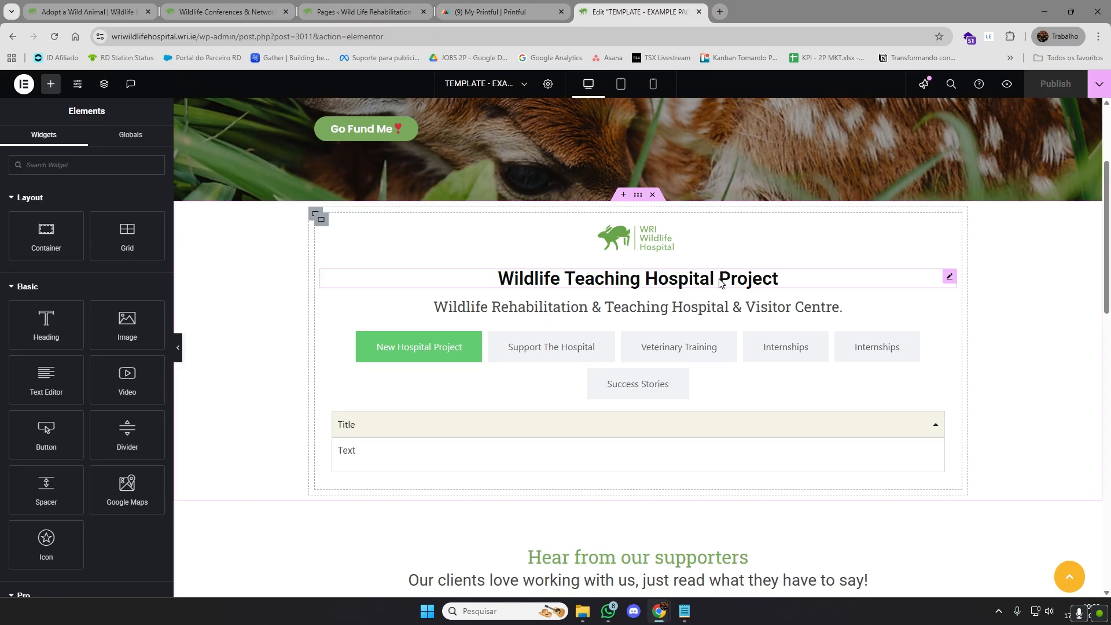
Open another container placeholder between the hero banner and the hospital project section and dismiss it
scroll(722, 281, down, 1)
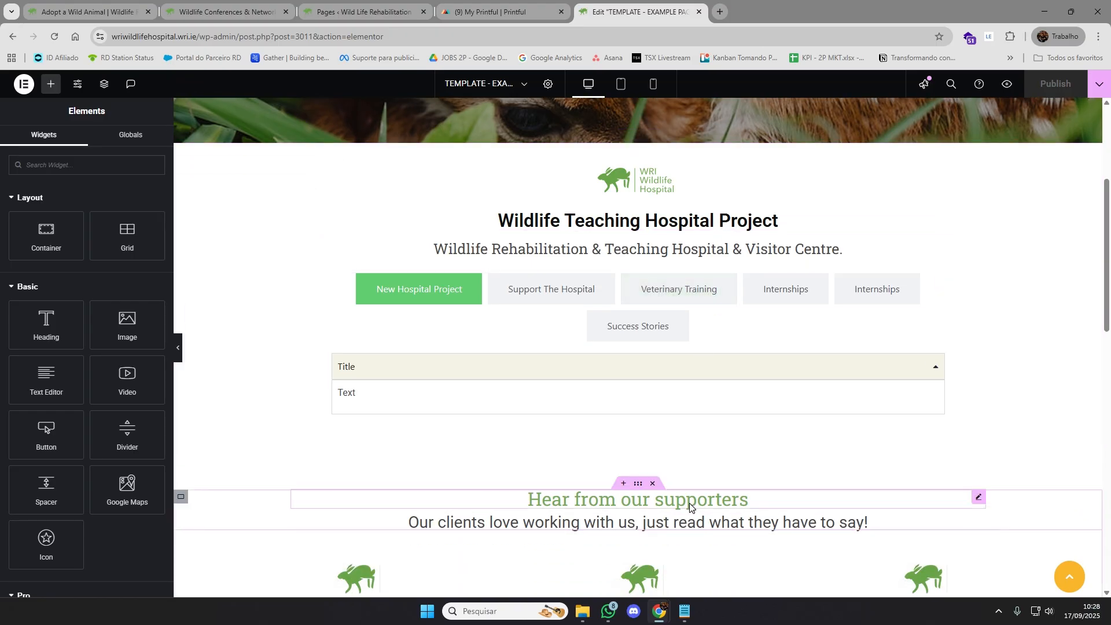
scroll(685, 397, up, 3)
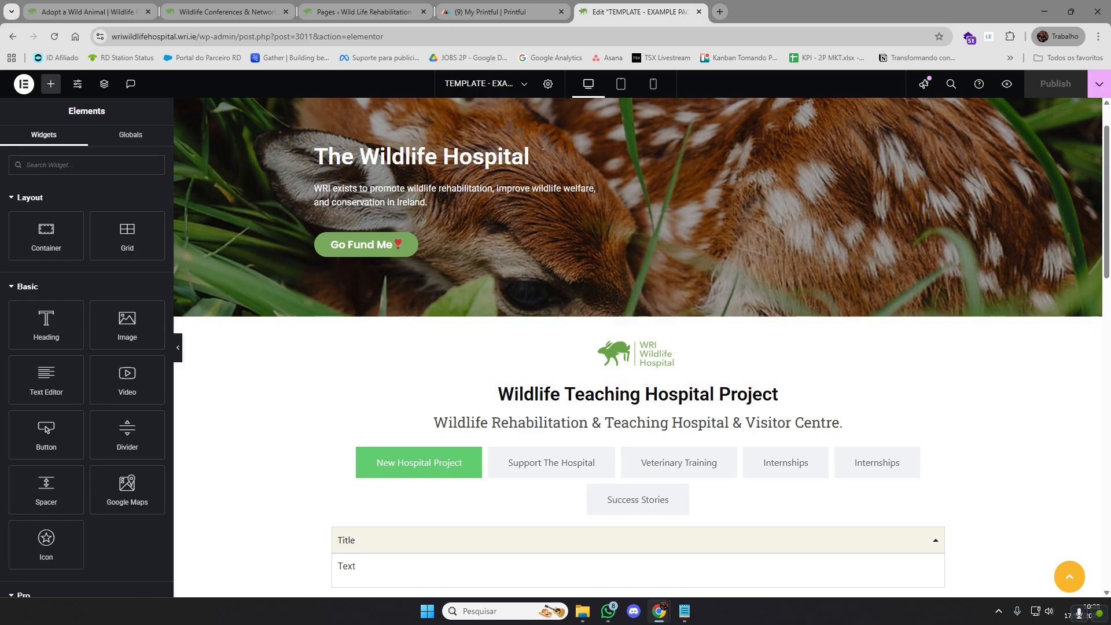
scroll(845, 407, down, 2)
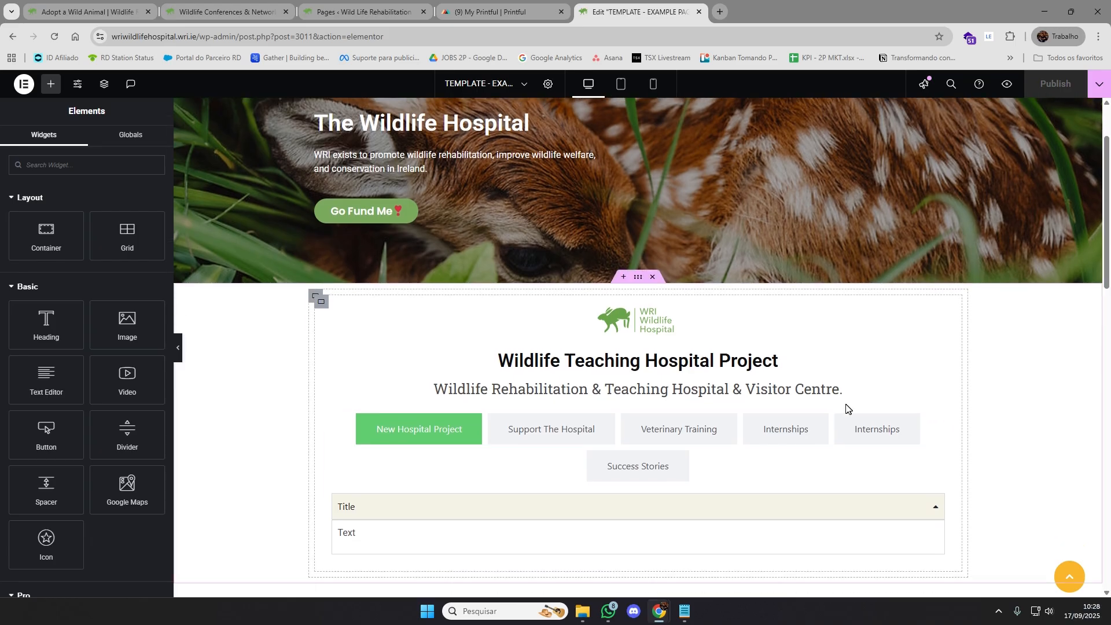
click(624, 194)
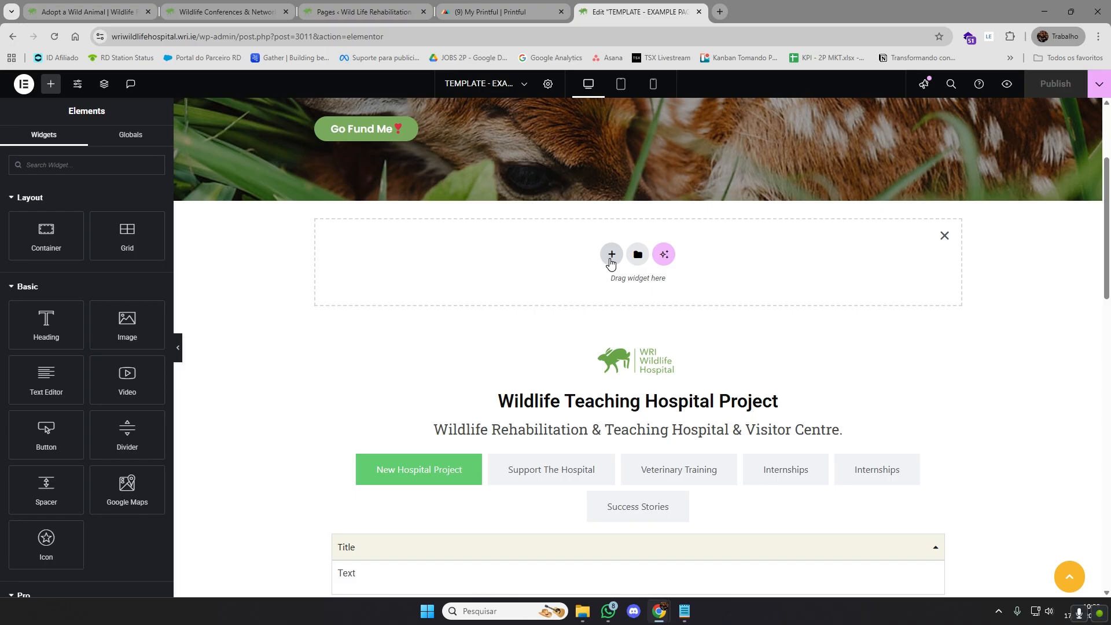
click(944, 235)
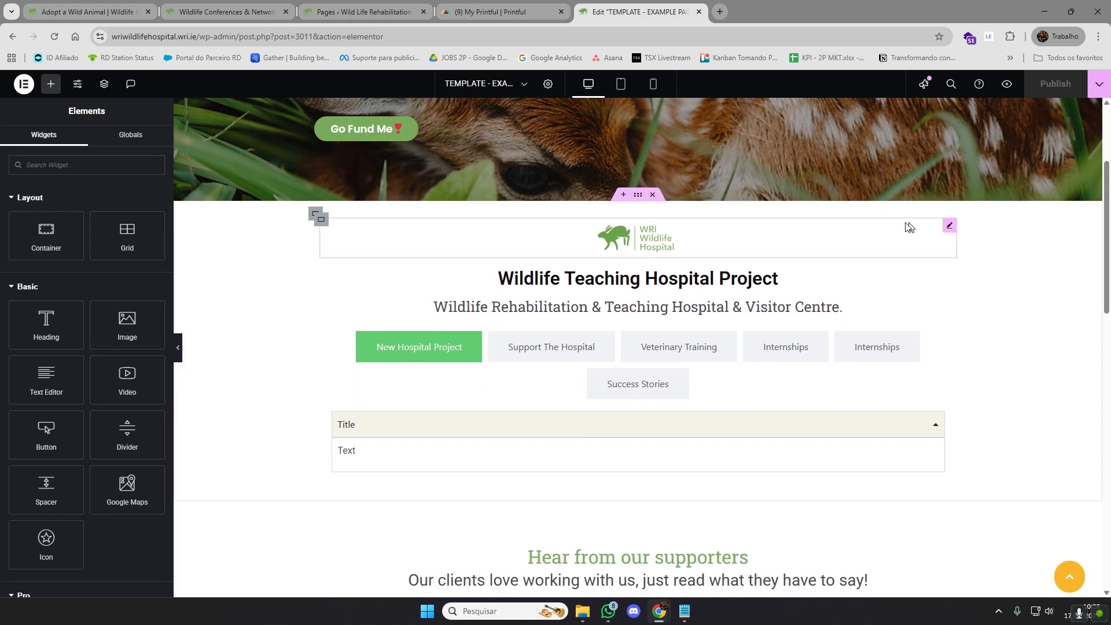
Inspect the settings of the hospital logo image and of the "Title" accordion under the content tabs
click(948, 227)
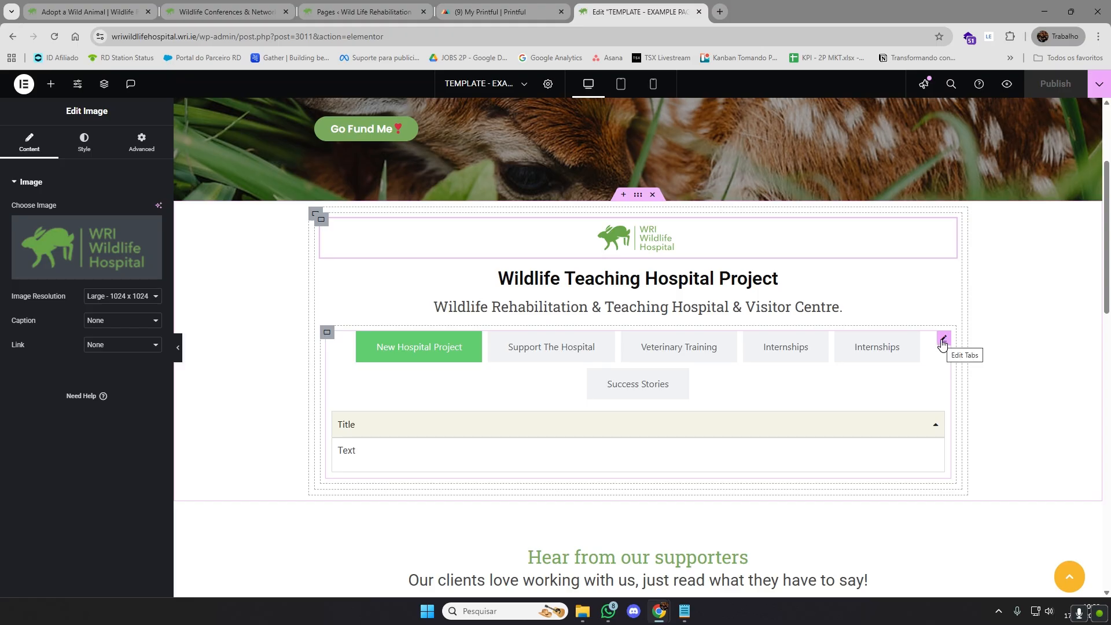
scroll(1024, 332, down, 1)
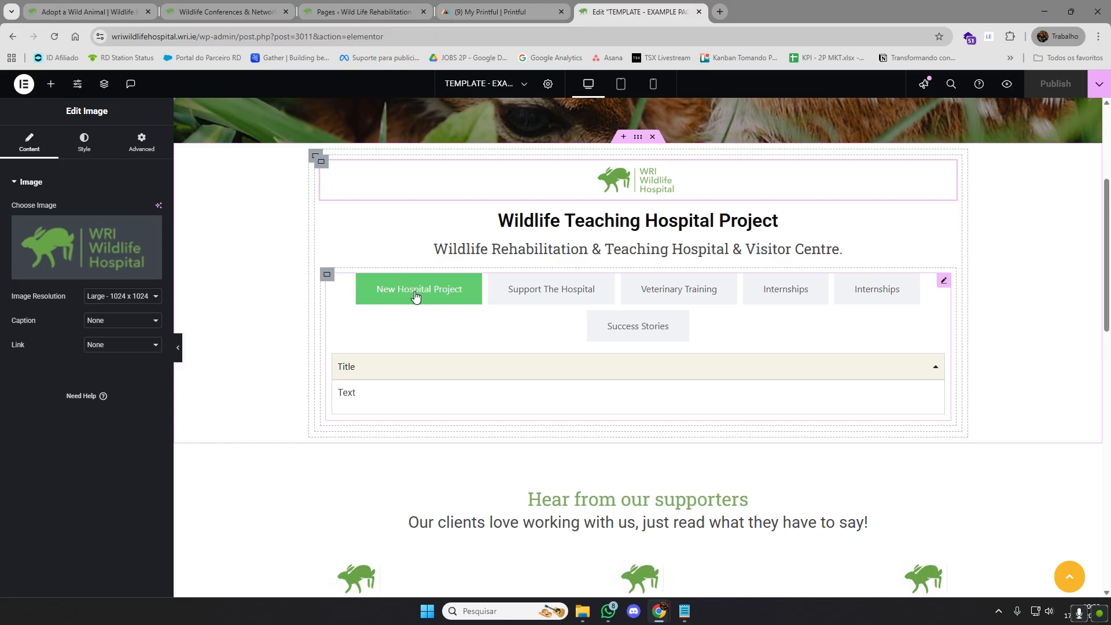
click(938, 361)
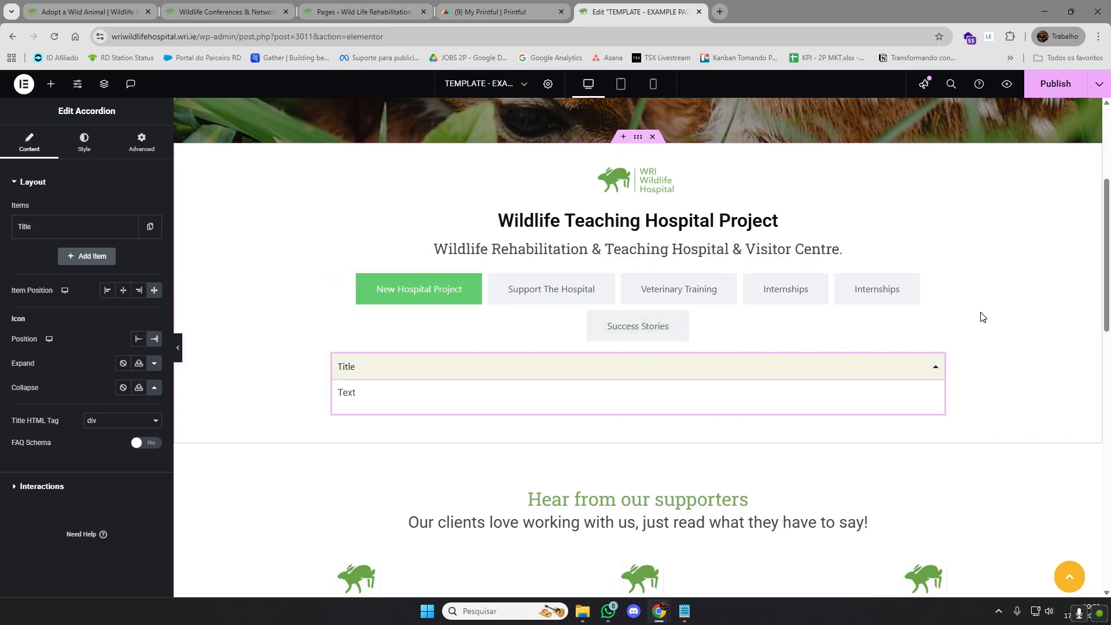
Change the "Wildlife Teaching Hospital Project" heading text to "BEAR IS NOT A MONSTER"
scroll(1019, 291, up, 1)
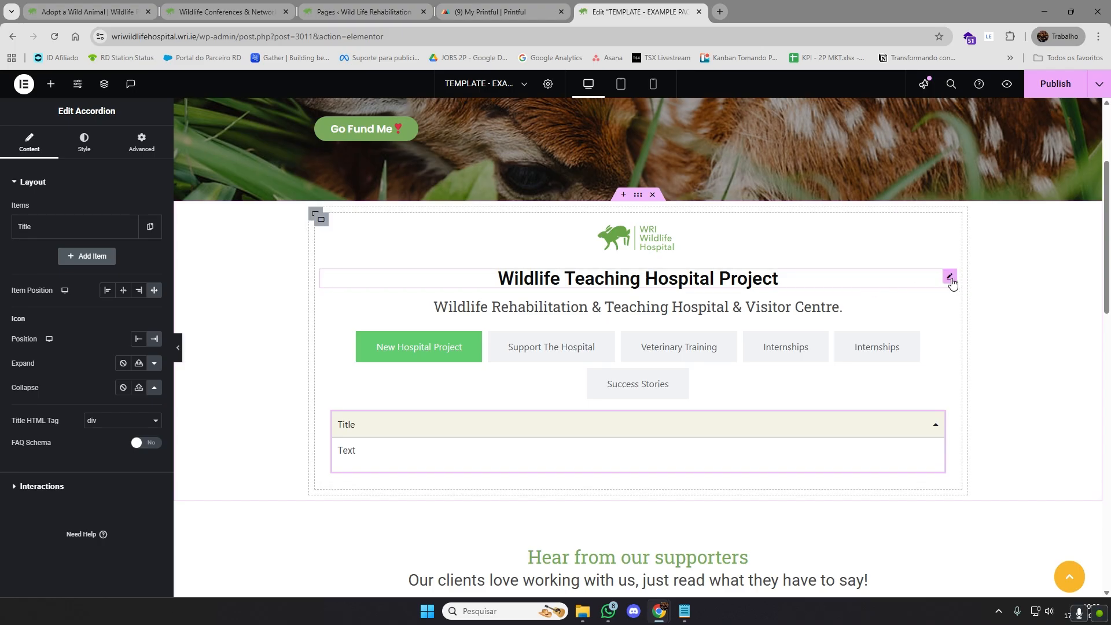
click(952, 282)
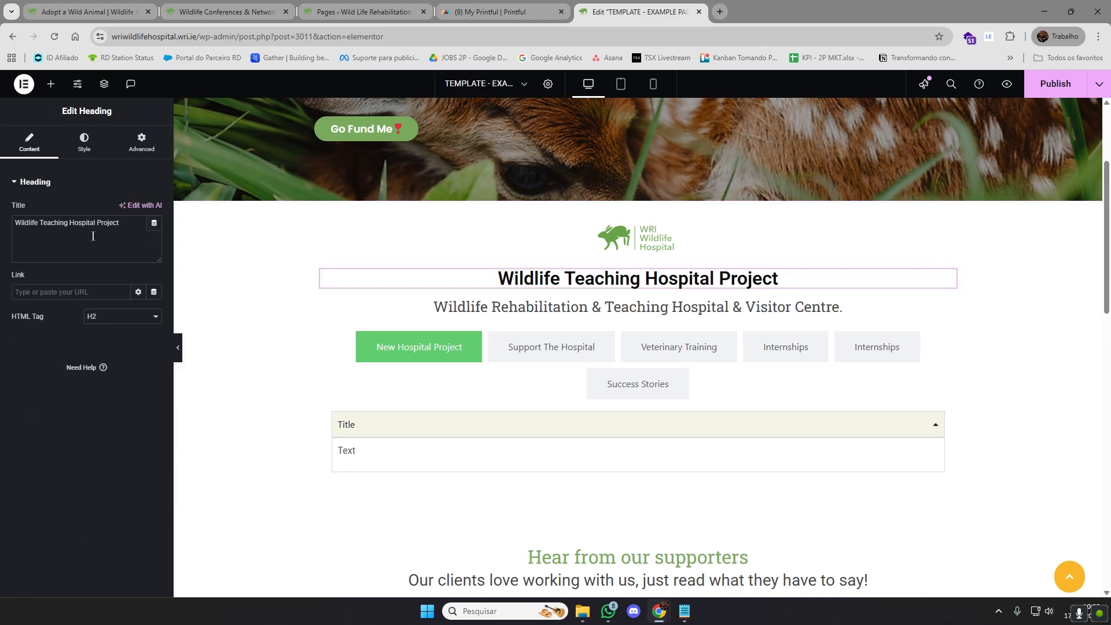
drag(123, 225, 11, 229)
text(BEAR)
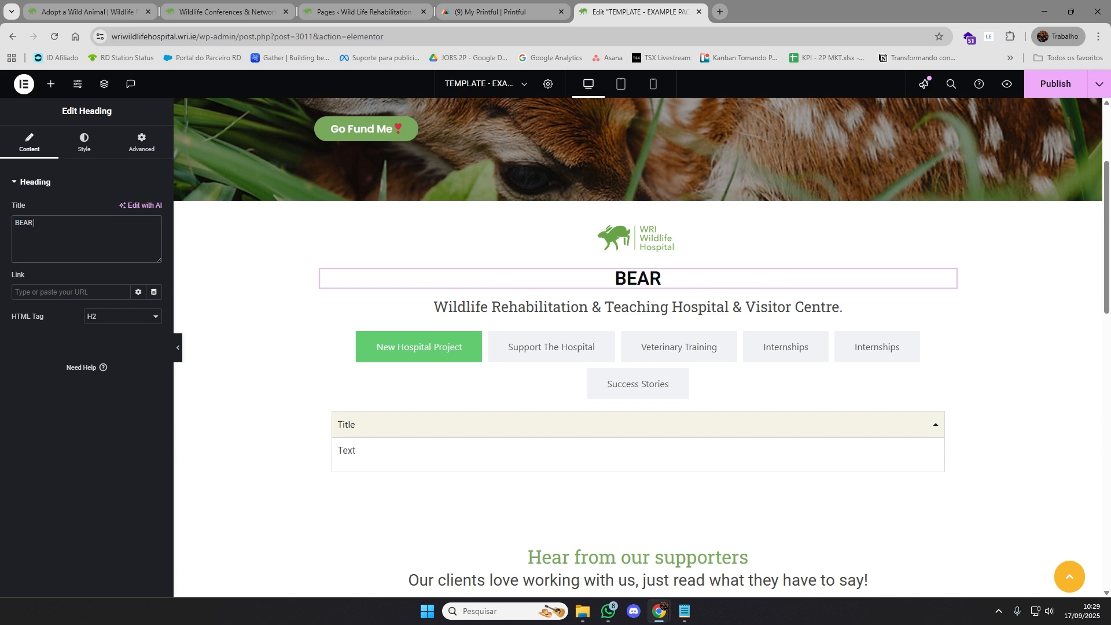
text( IS NOT A MONSTER)
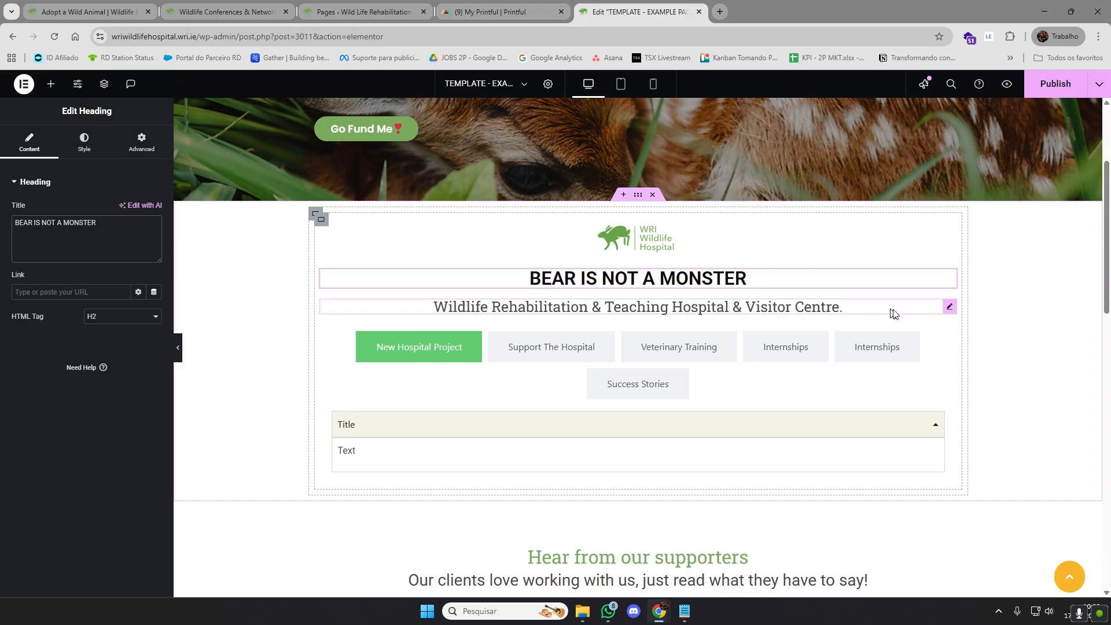
Change the subheading below the main section heading to "Bears are awesome"
click(949, 306)
drag(63, 231, 8, 228)
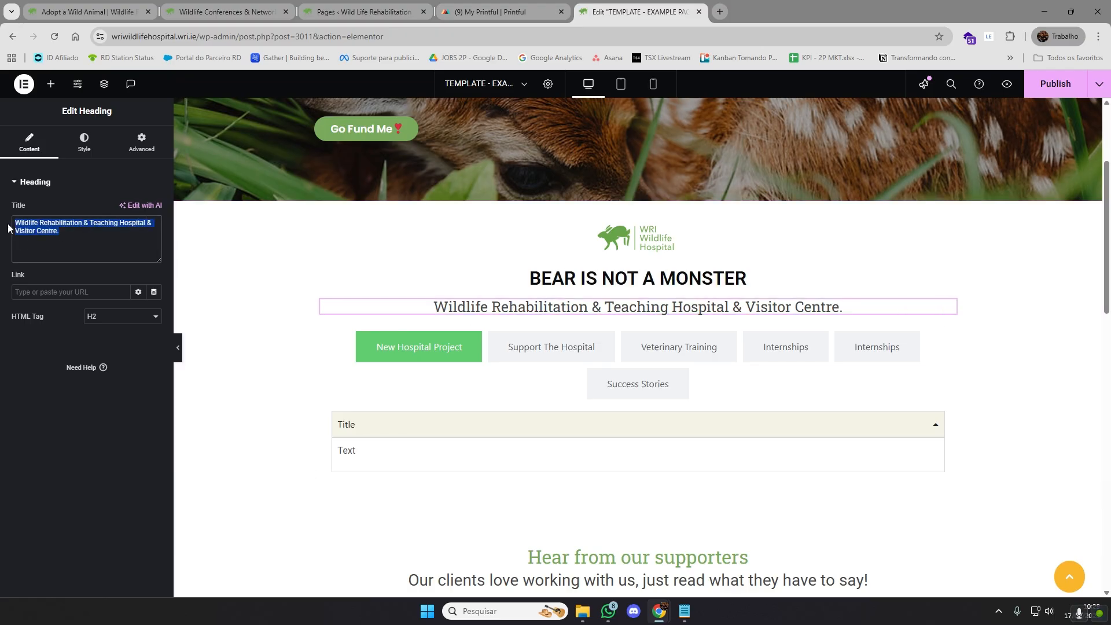
text(Bear)
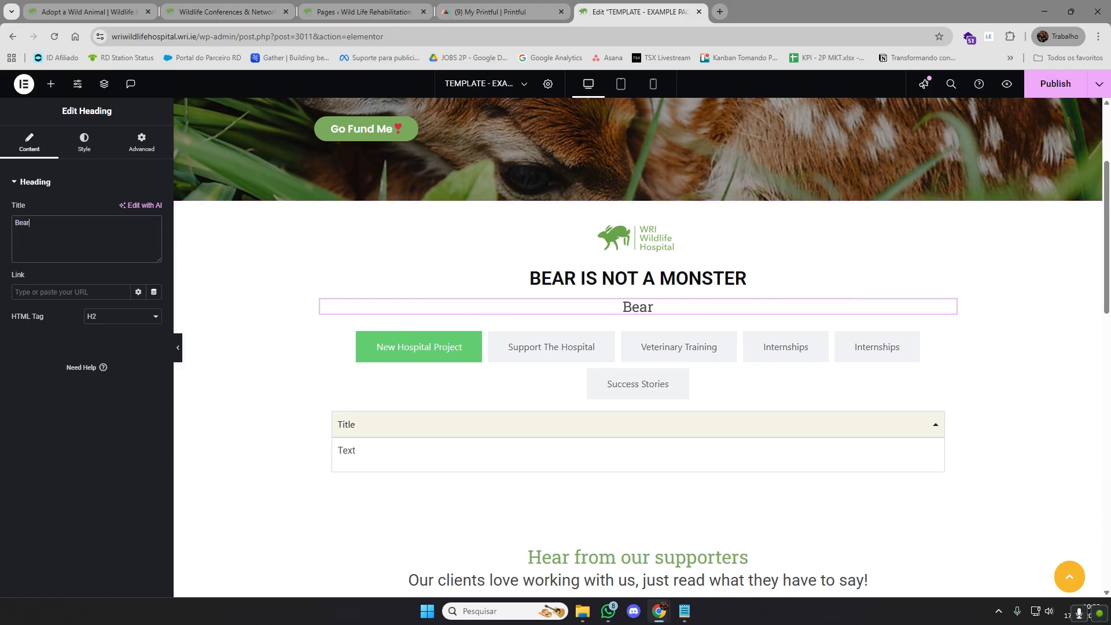
text(s are incredib)
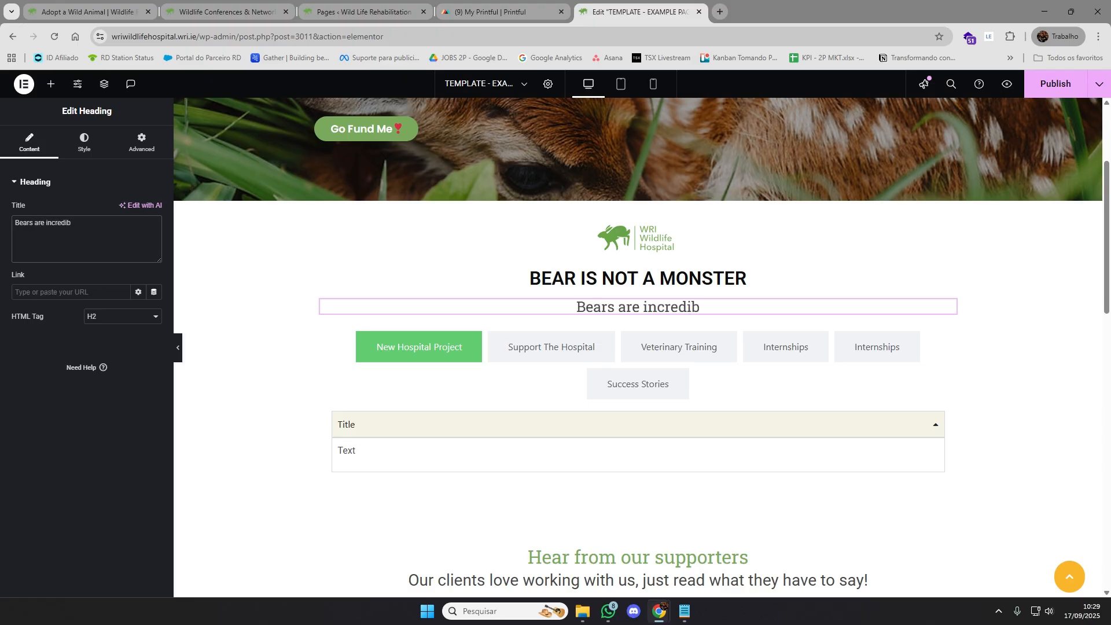
key(BackSpace)
key(BackSpace)
key(BackSpace)
key(BackSpace)
key(BackSpace)
key(BackSpace)
key(BackSpace)
key(BackSpace)
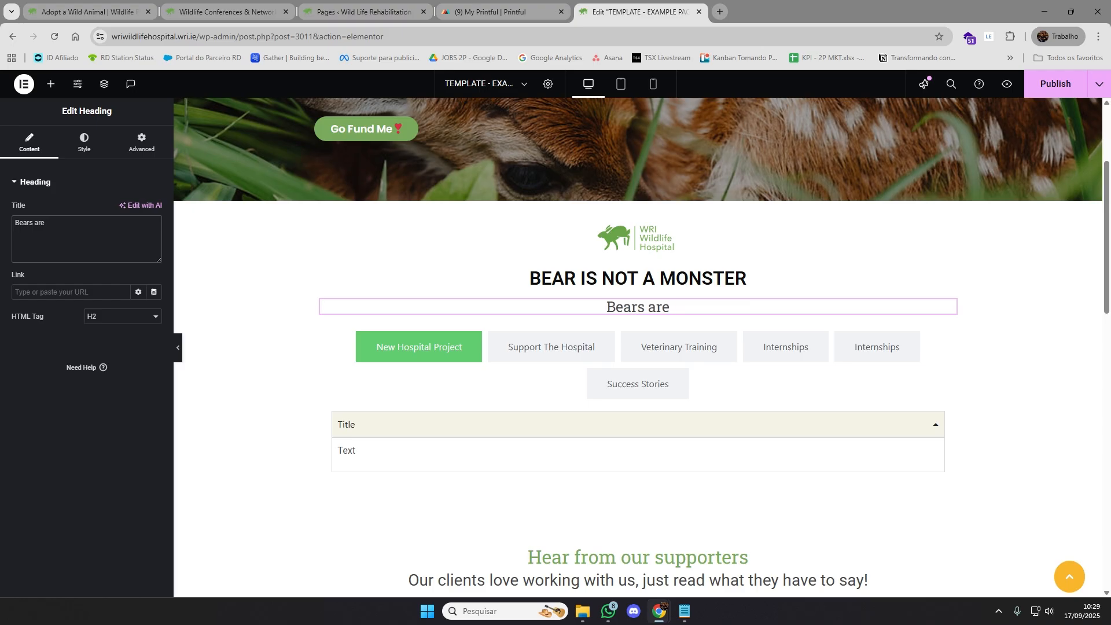
text(awesome)
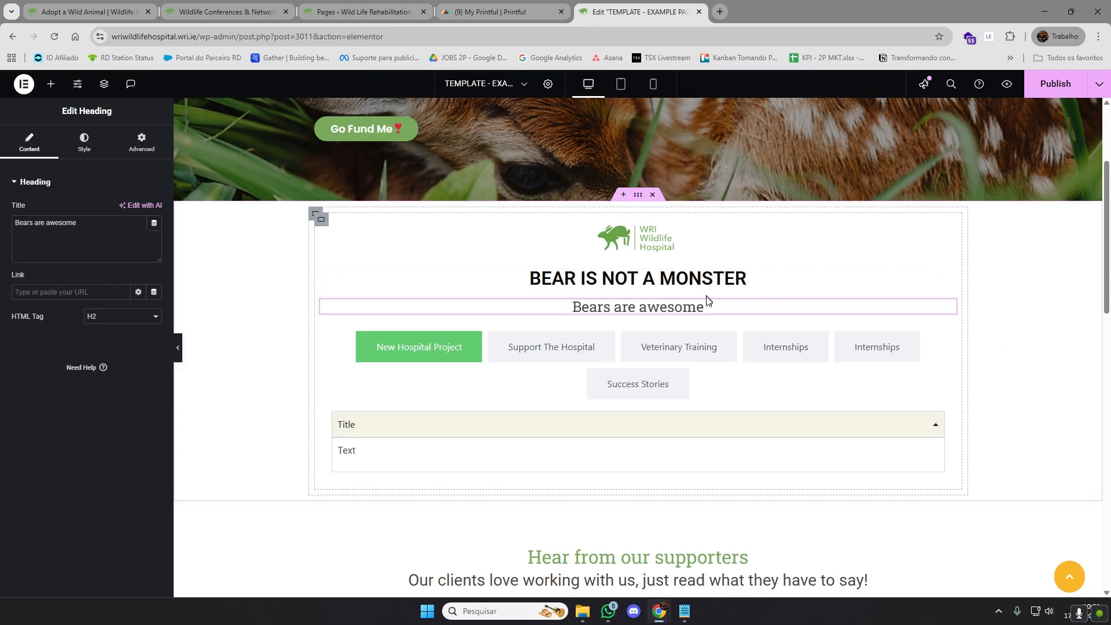
Open the media library for the hospital logo image above the "BEAR IS NOT A MONSTER" heading and browse its images
click(948, 227)
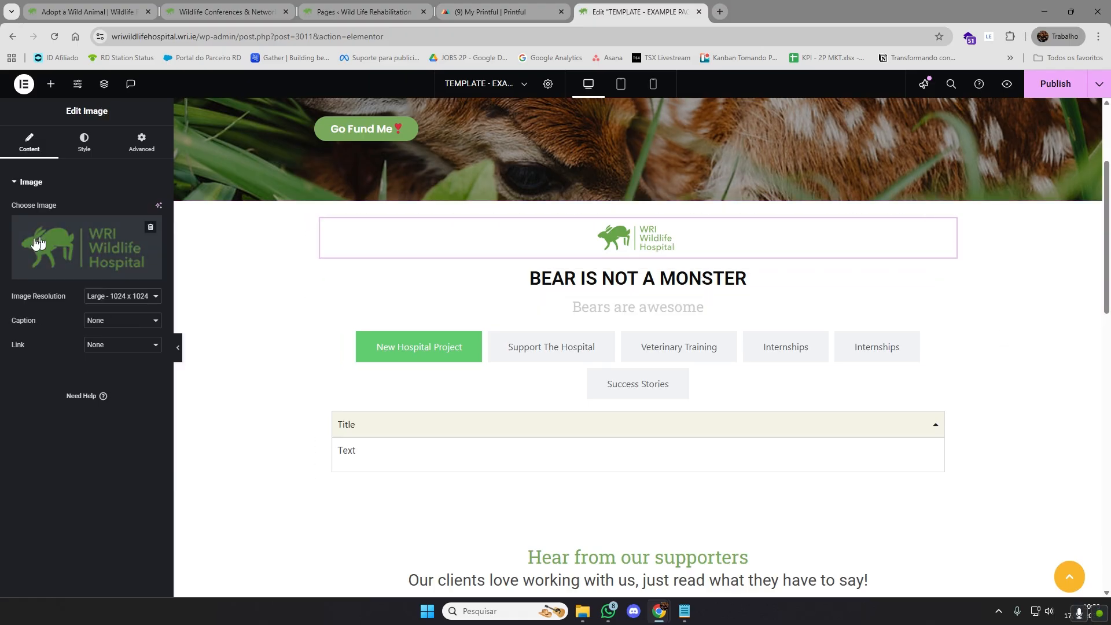
click(72, 243)
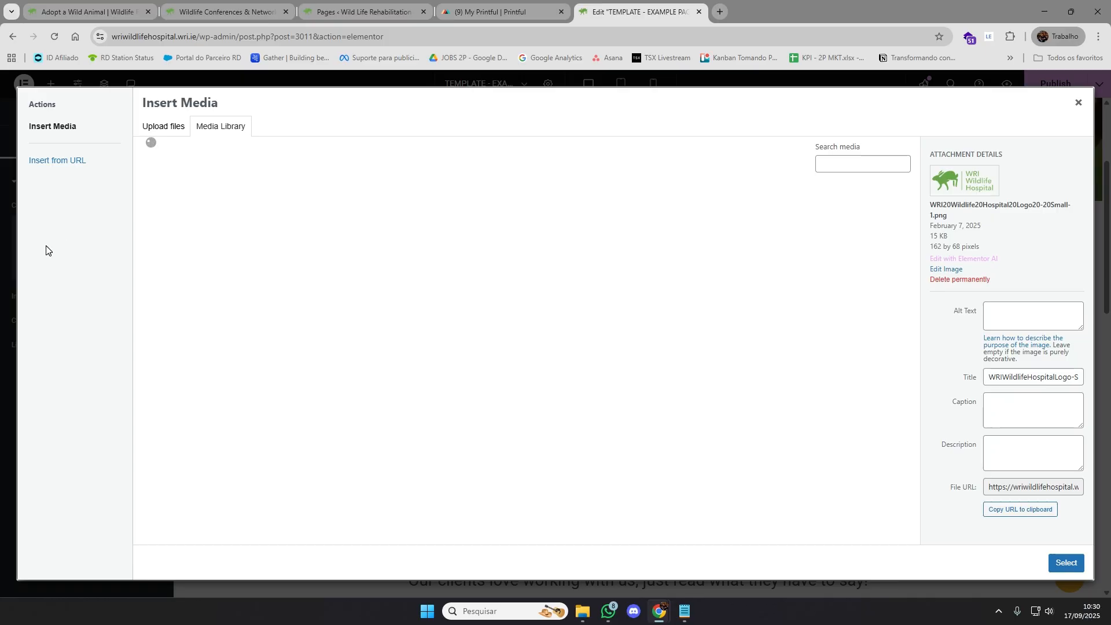
scroll(664, 402, down, 5)
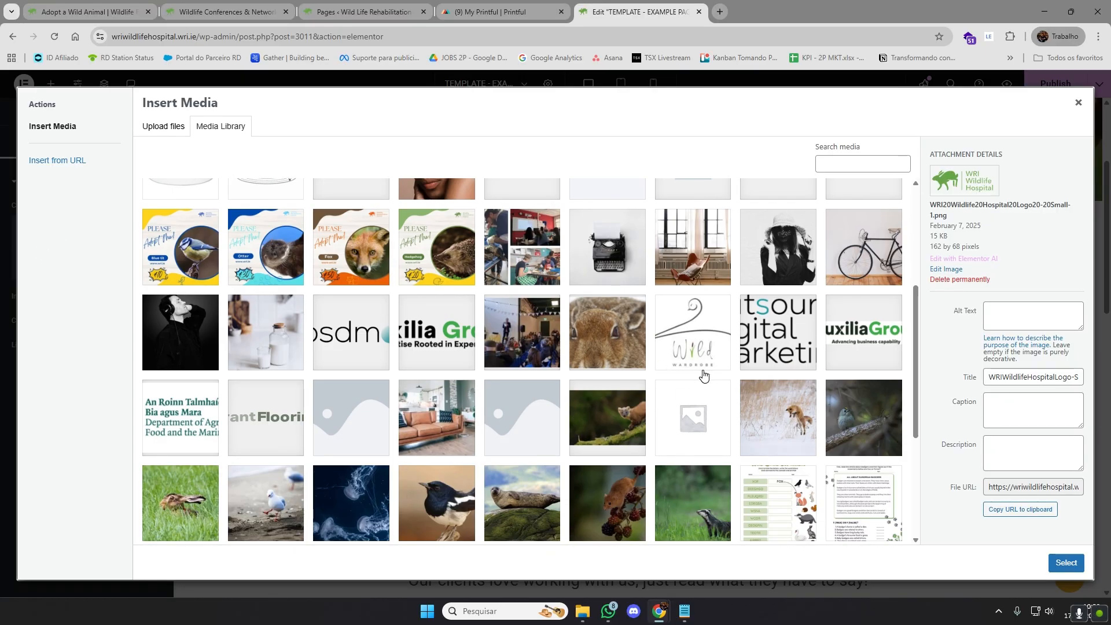
scroll(664, 397, down, 4)
scroll(633, 402, up, 6)
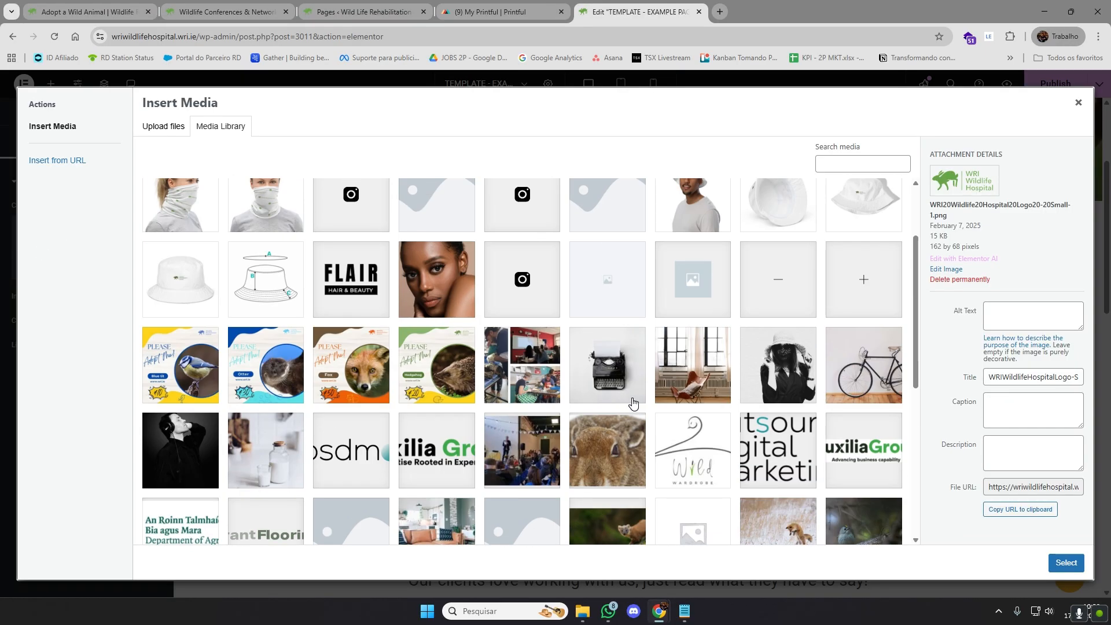
scroll(633, 402, up, 2)
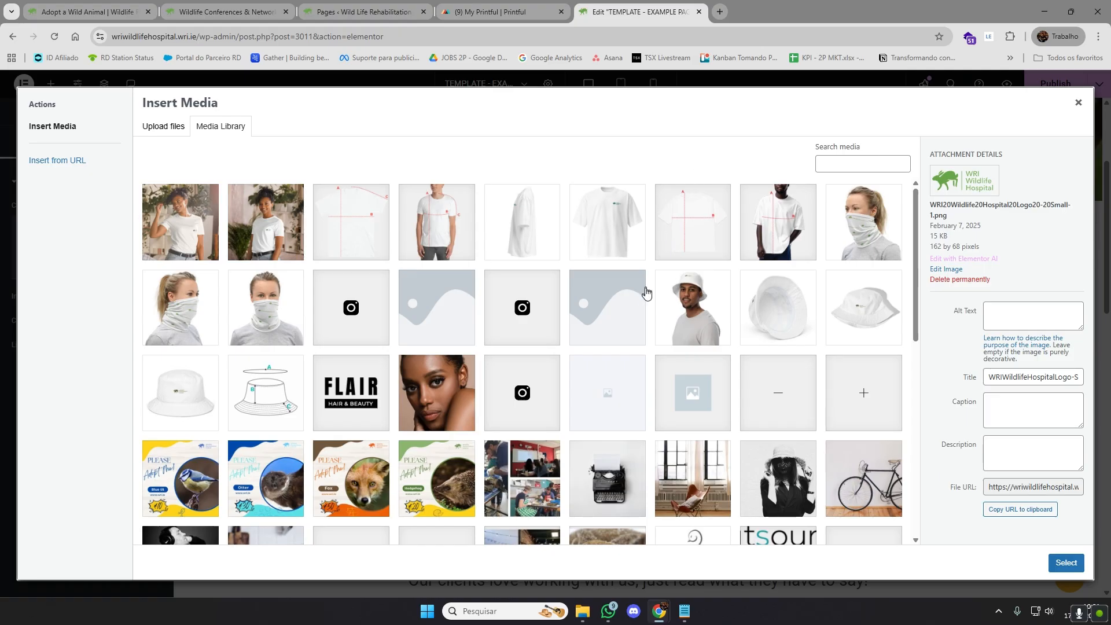
scroll(645, 295, down, 6)
scroll(641, 303, up, 5)
scroll(641, 300, down, 5)
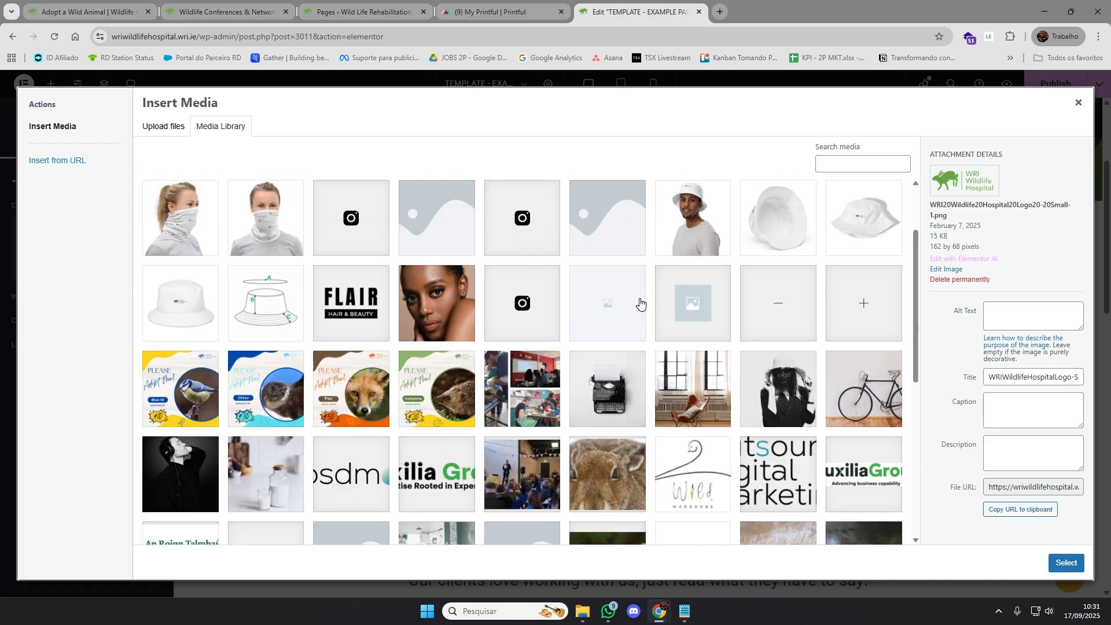
scroll(641, 298, up, 6)
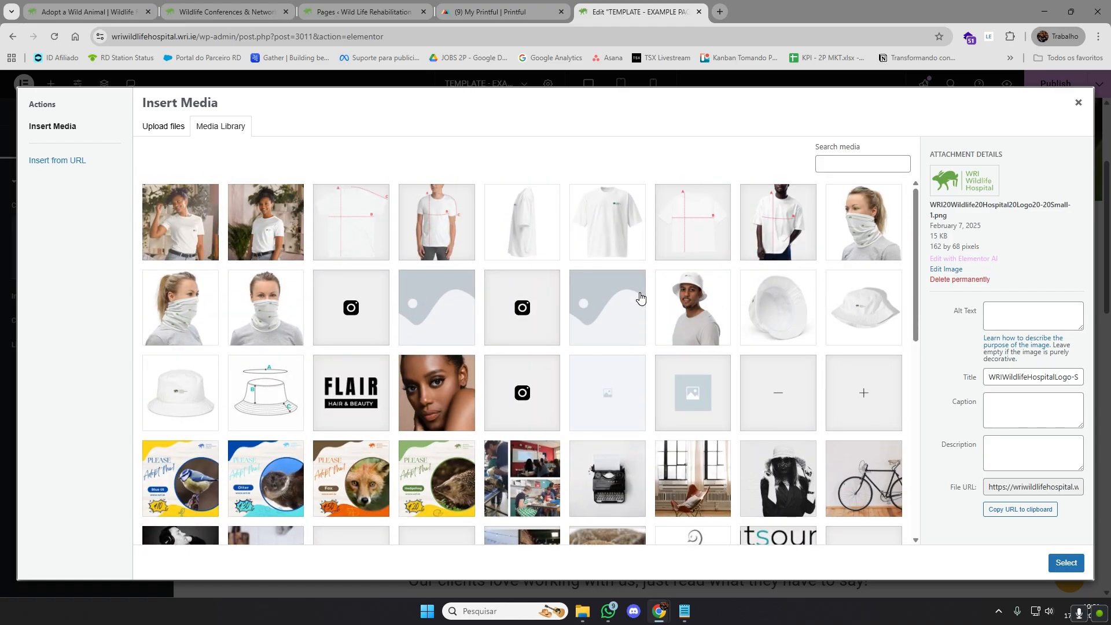
scroll(641, 300, down, 8)
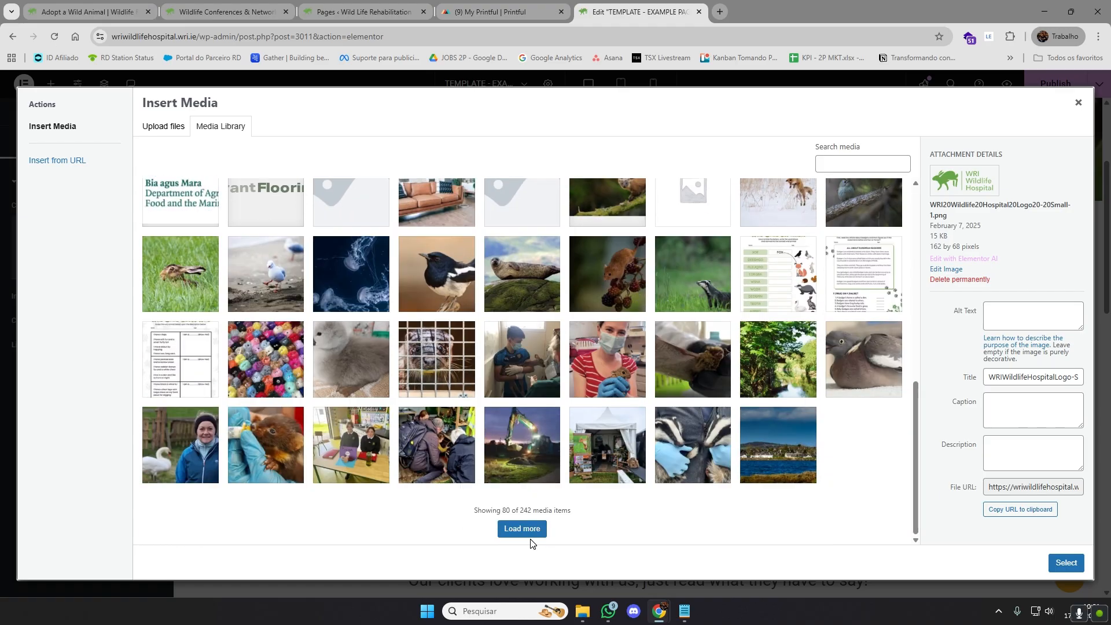
Load the remaining media items and replace the hospital logo with the teal flying bird icon
click(529, 532)
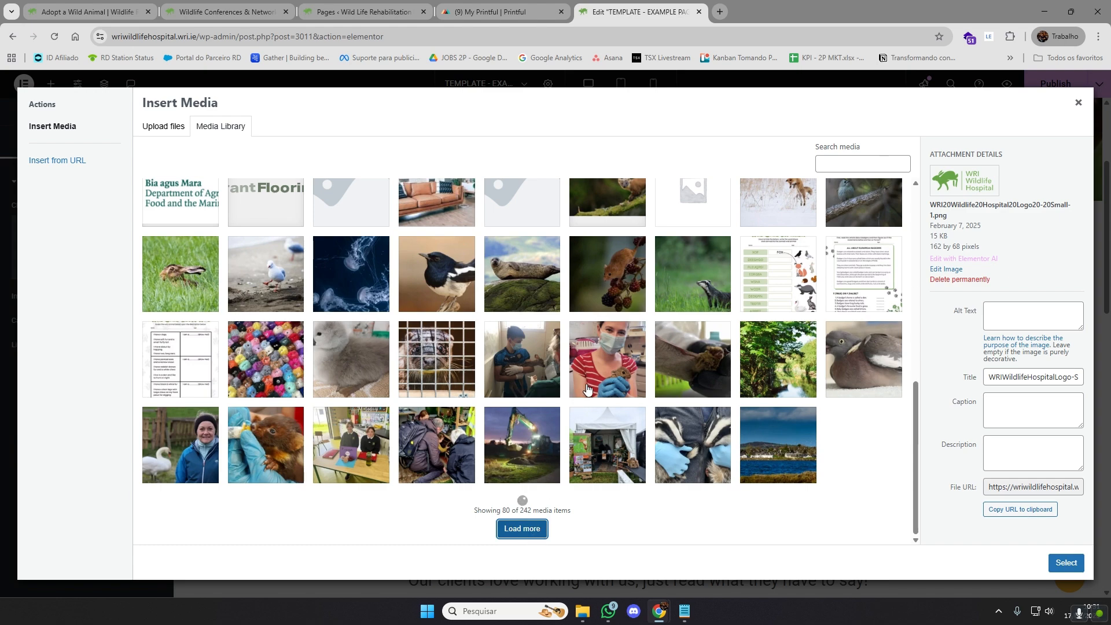
scroll(602, 376, down, 12)
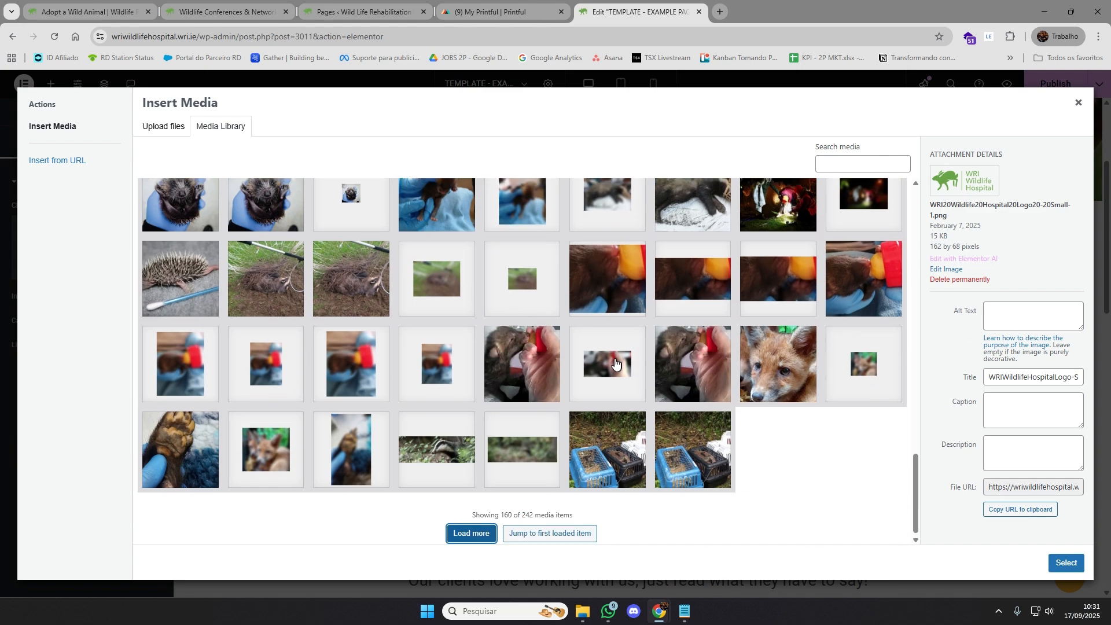
click(477, 533)
scroll(644, 341, down, 1)
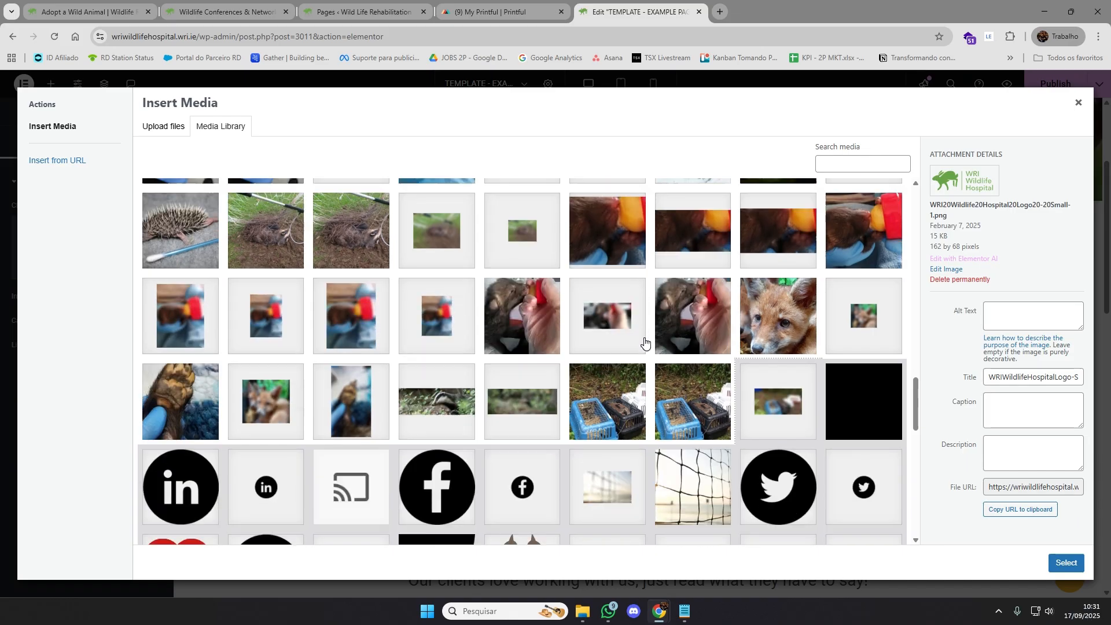
scroll(644, 341, down, 10)
click(470, 528)
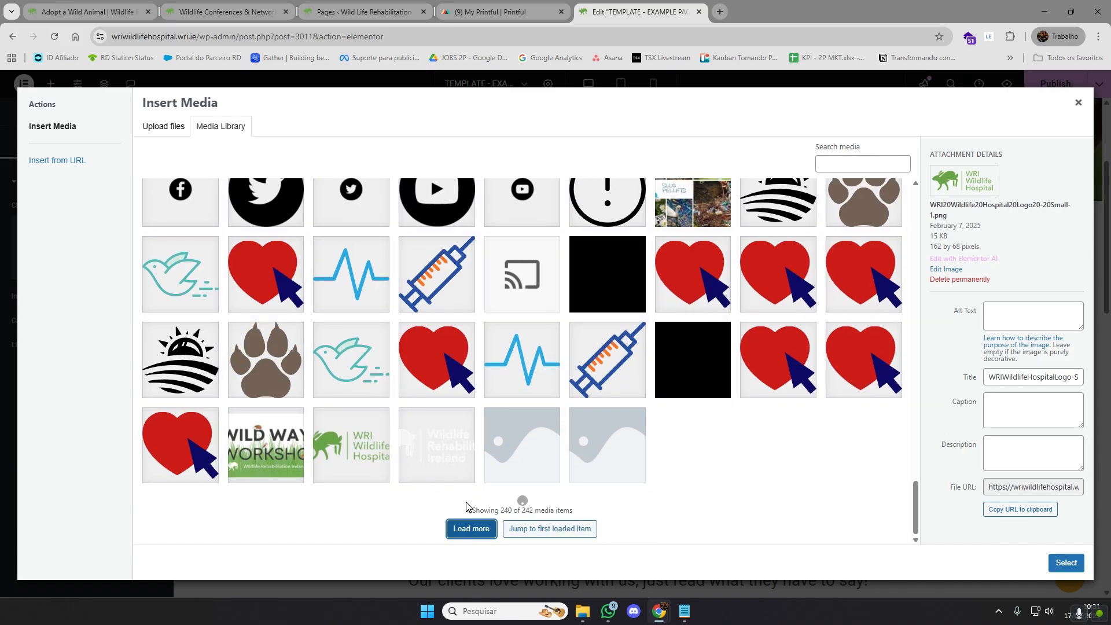
click(368, 382)
key(Return)
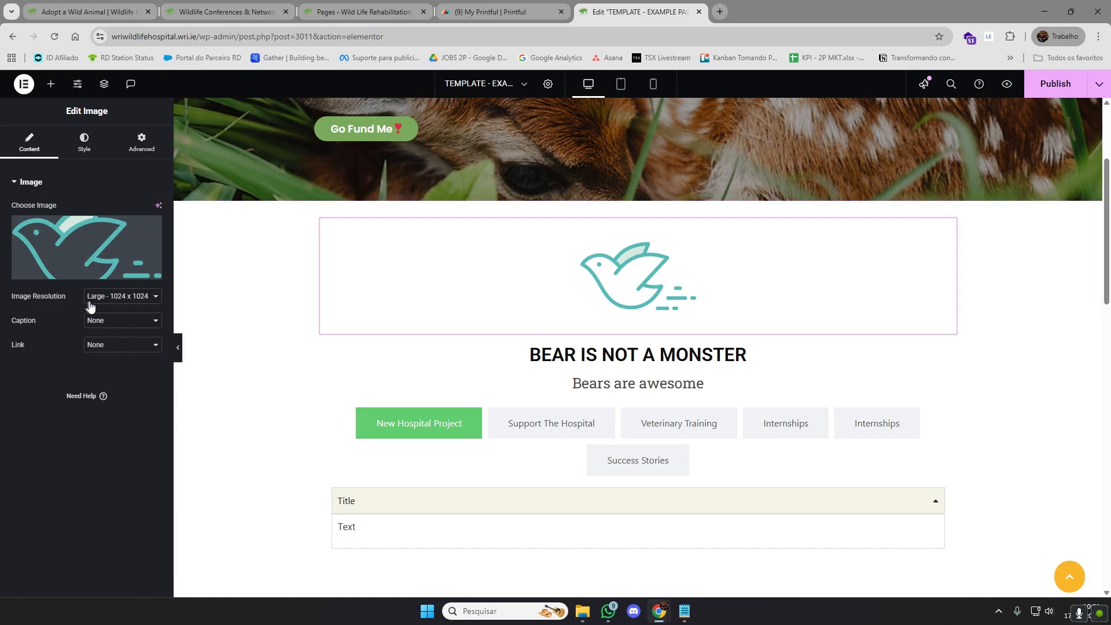
Review the available resolution options for the bird image and leave the current choice unchanged
click(138, 298)
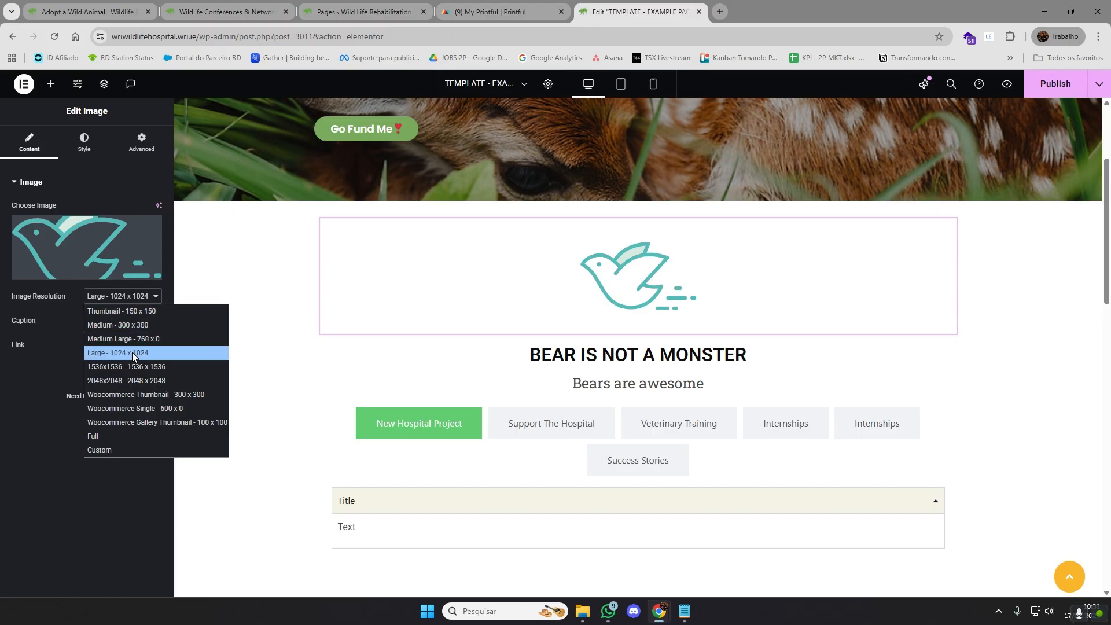
click(47, 475)
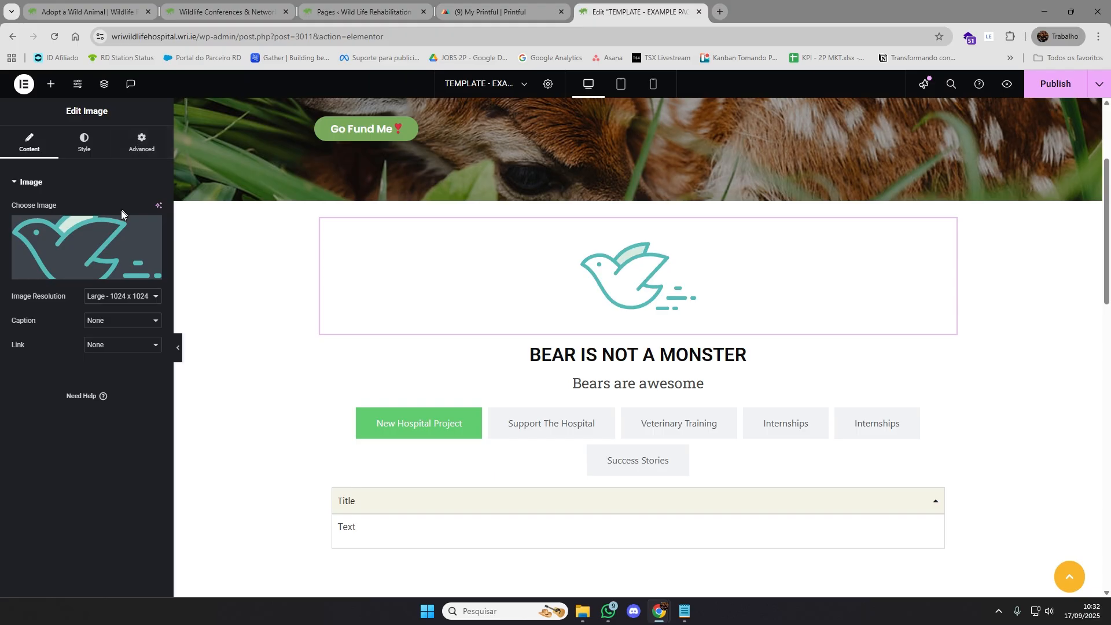
mouse_move(113, 249)
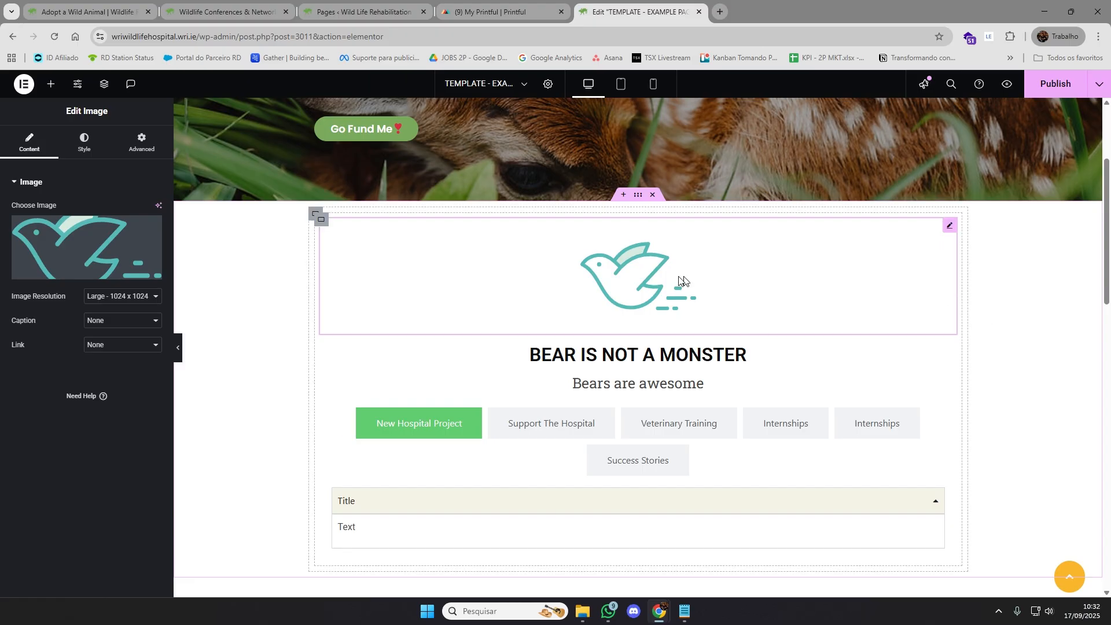
Inspect the settings of the tabs widget below the "Bears are awesome" subheading
scroll(623, 338, down, 1)
scroll(623, 338, up, 1)
scroll(647, 255, down, 3)
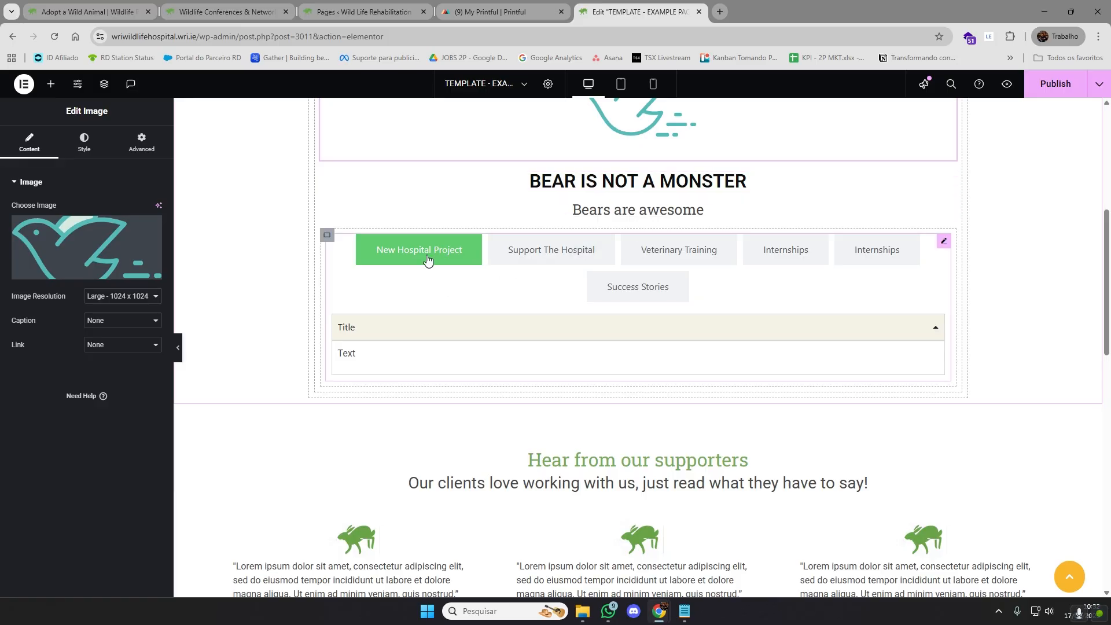
click(944, 241)
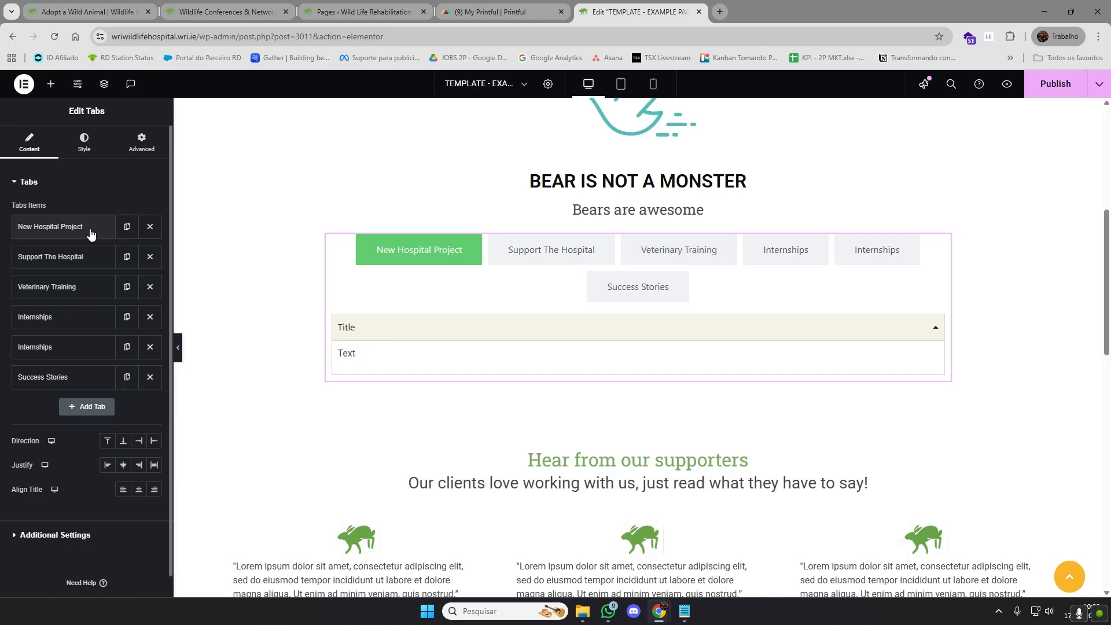
scroll(994, 290, up, 2)
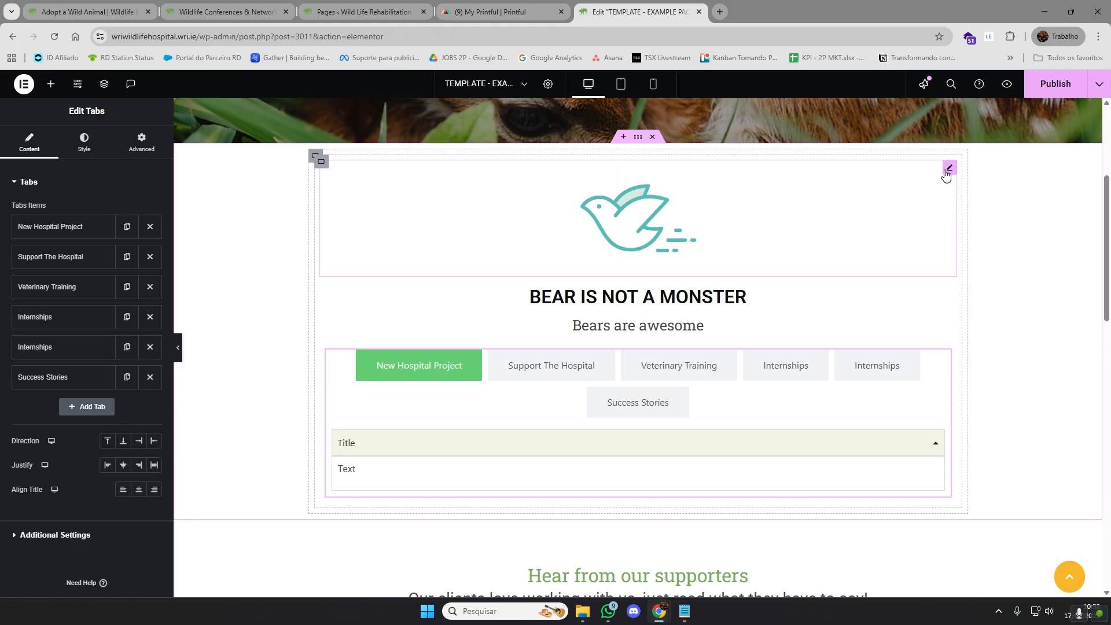
Reopen the media library from the bird image's settings and load more items to reach the selected bird icon
click(948, 169)
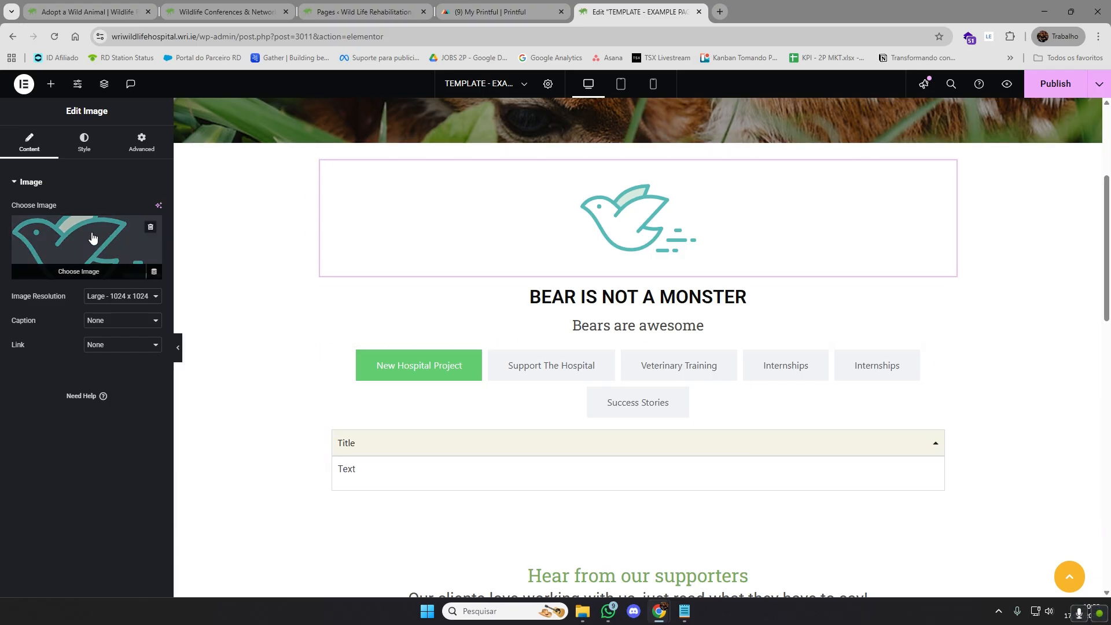
click(87, 254)
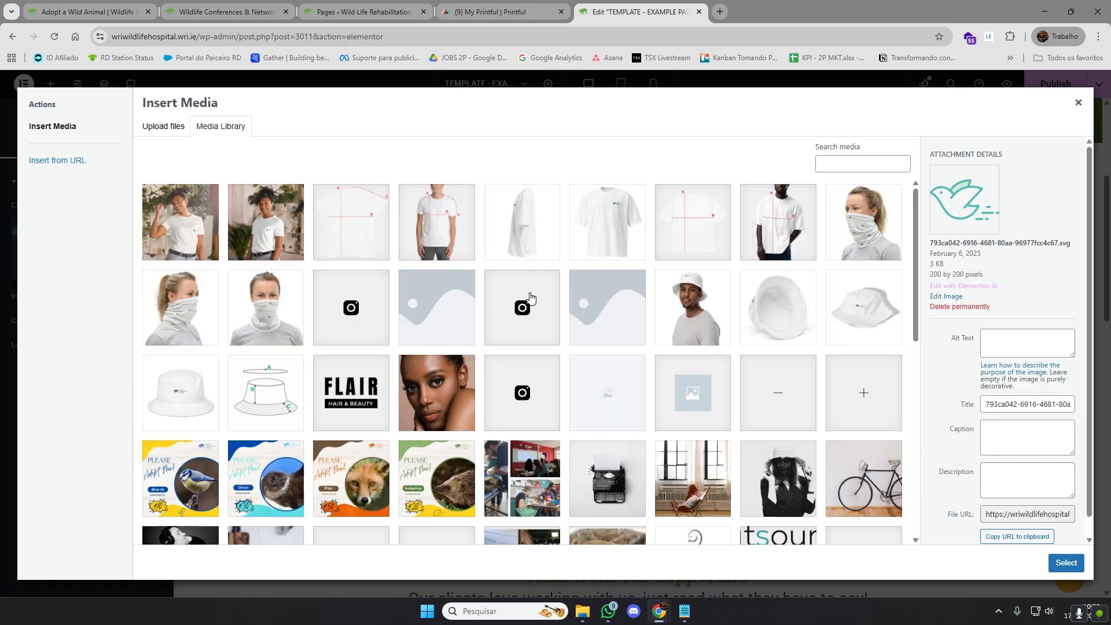
scroll(521, 405, down, 8)
click(523, 530)
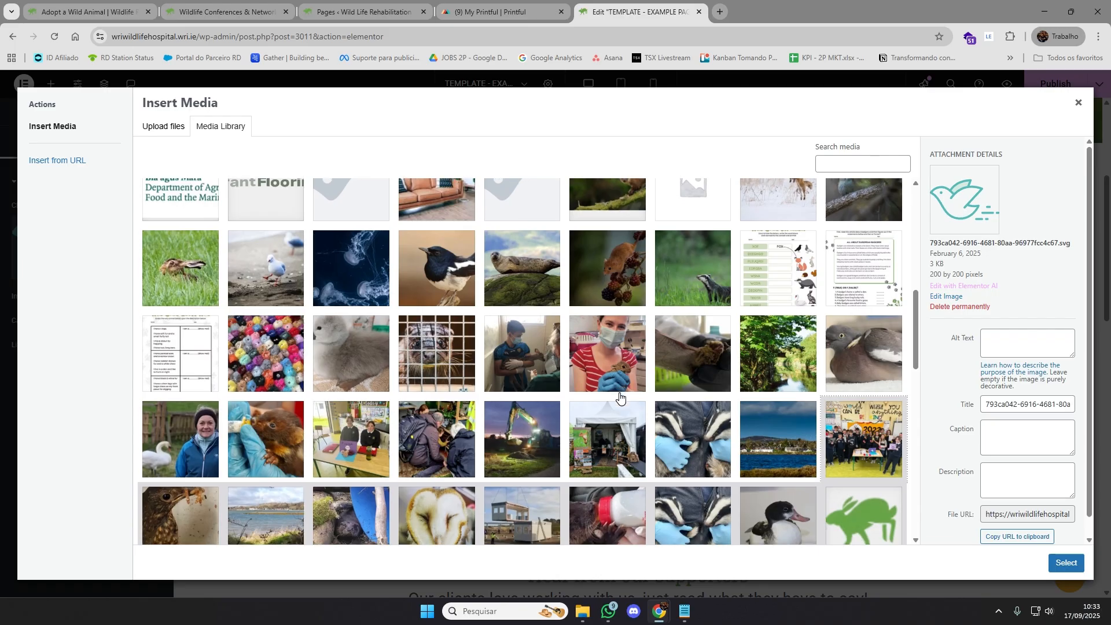
scroll(620, 397, down, 5)
scroll(620, 397, down, 1)
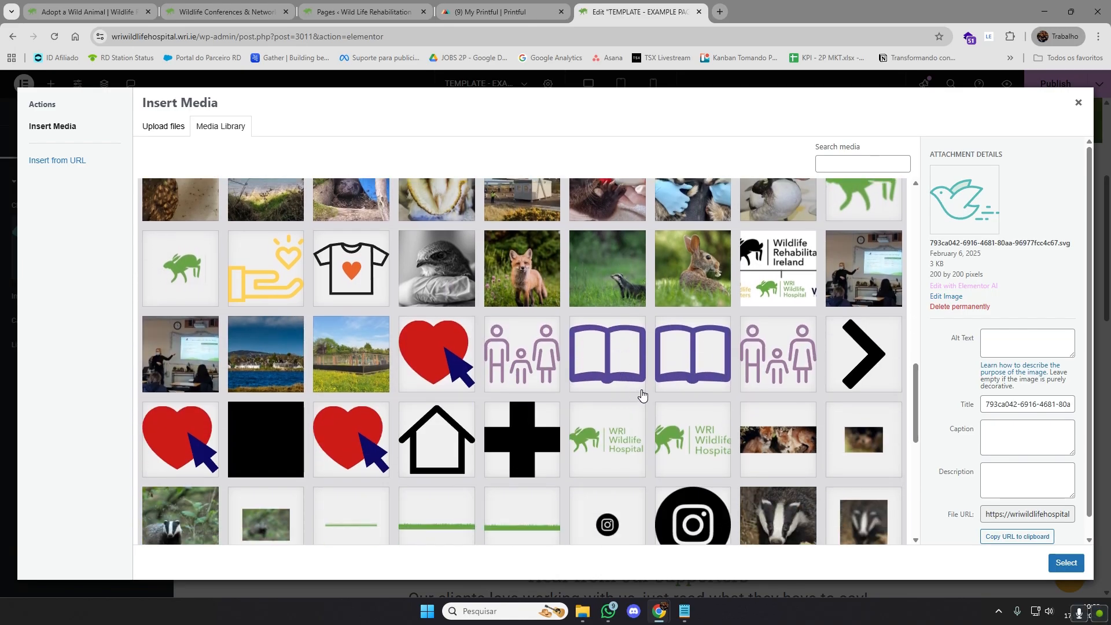
scroll(652, 400, down, 10)
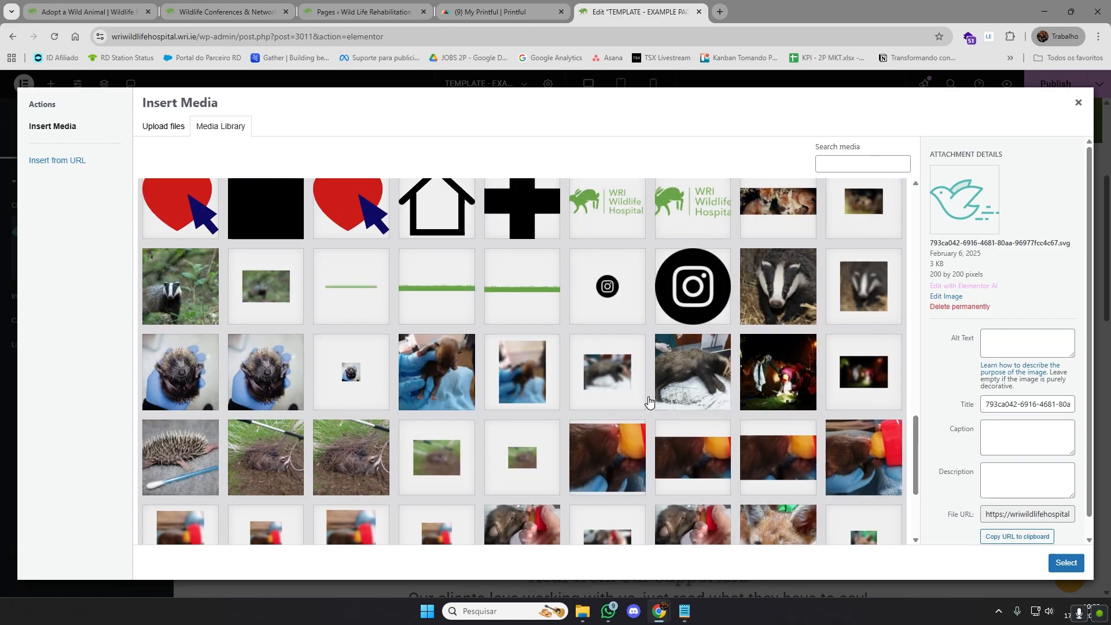
click(483, 528)
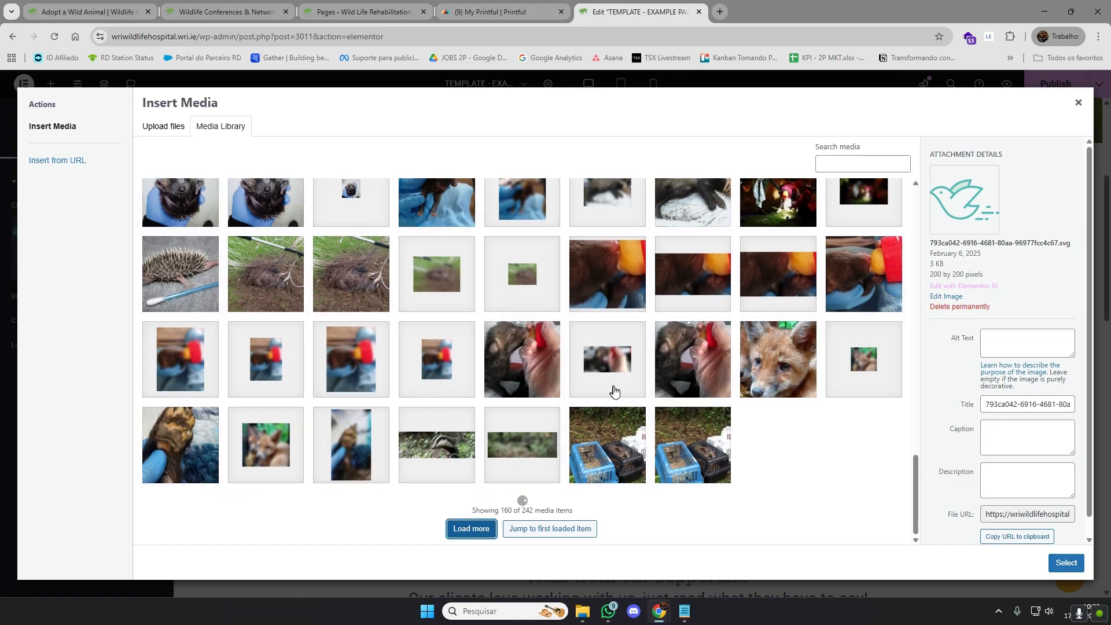
scroll(604, 388, down, 5)
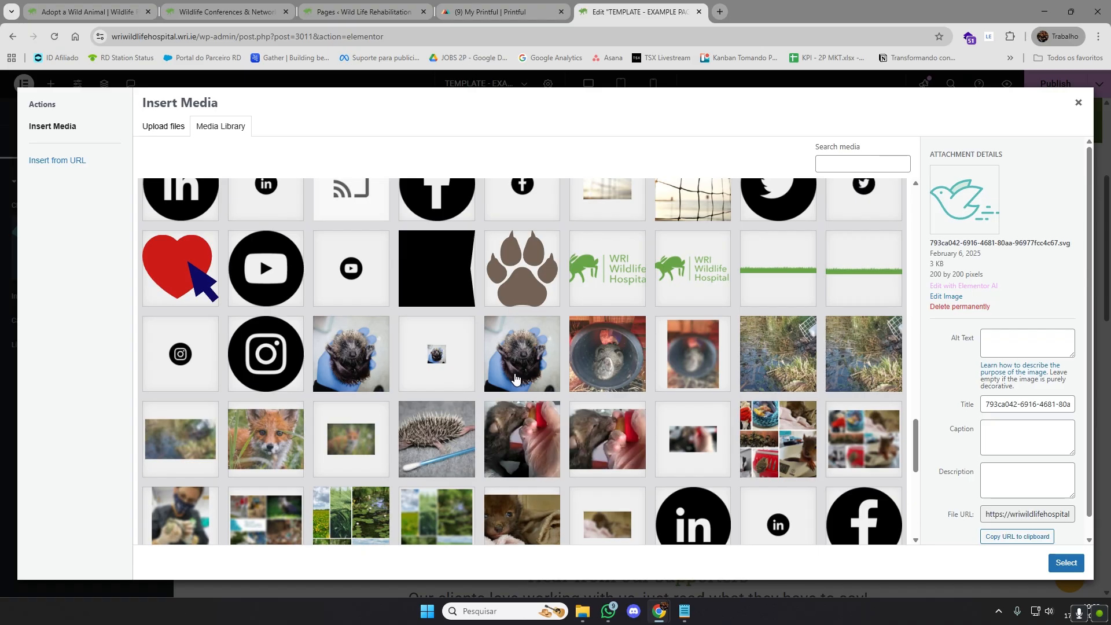
scroll(516, 379, down, 10)
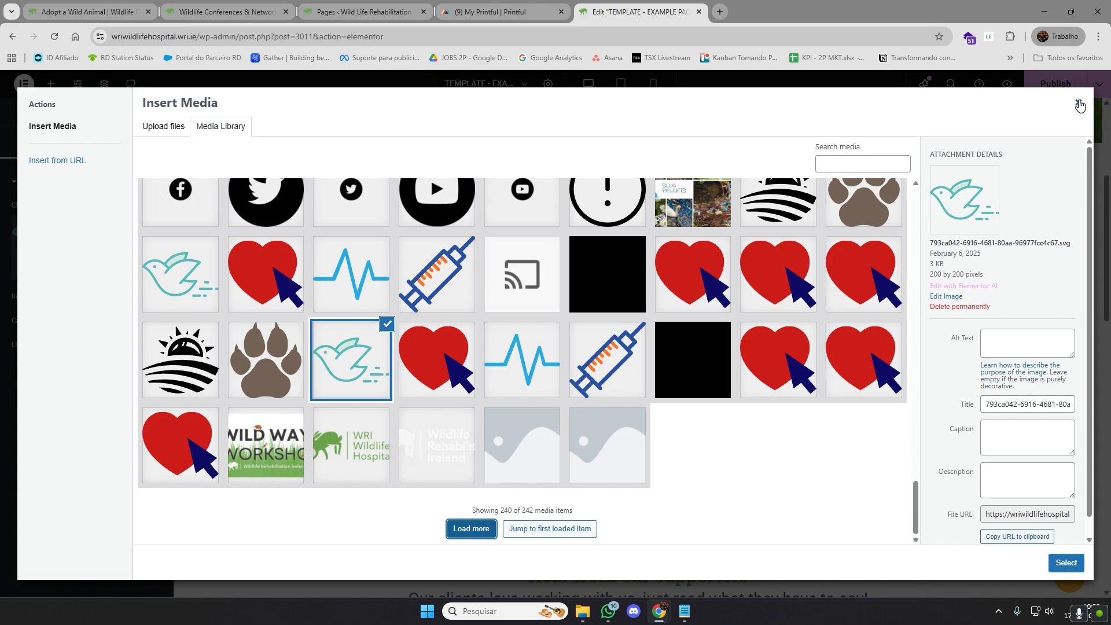
Return to the first media library items and look through the product and wildlife pictures again
scroll(712, 378, up, 15)
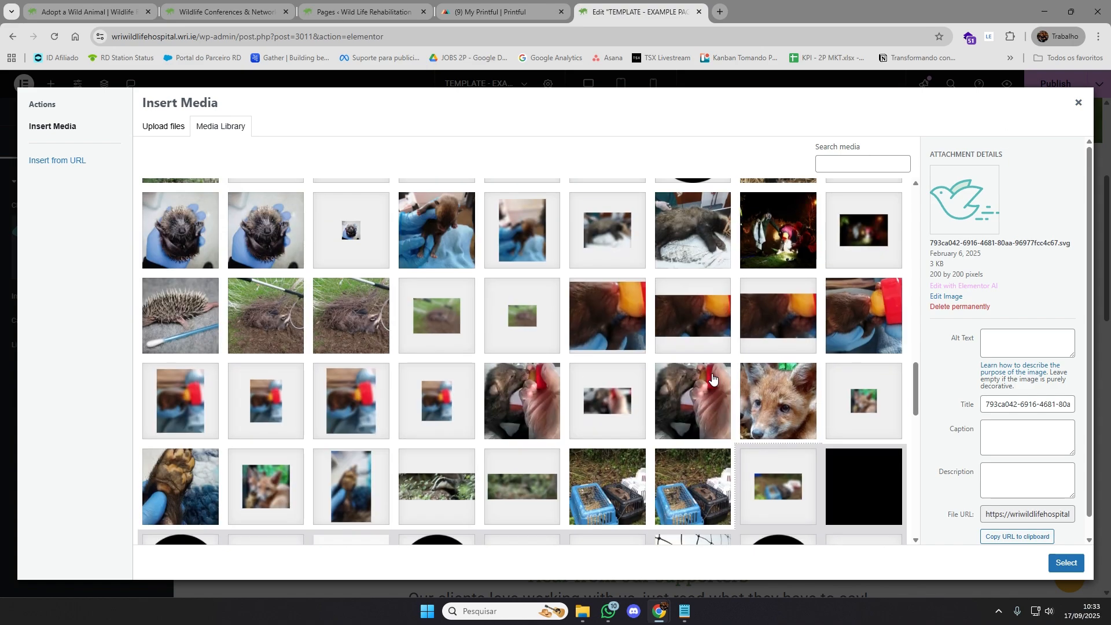
scroll(712, 379, up, 5)
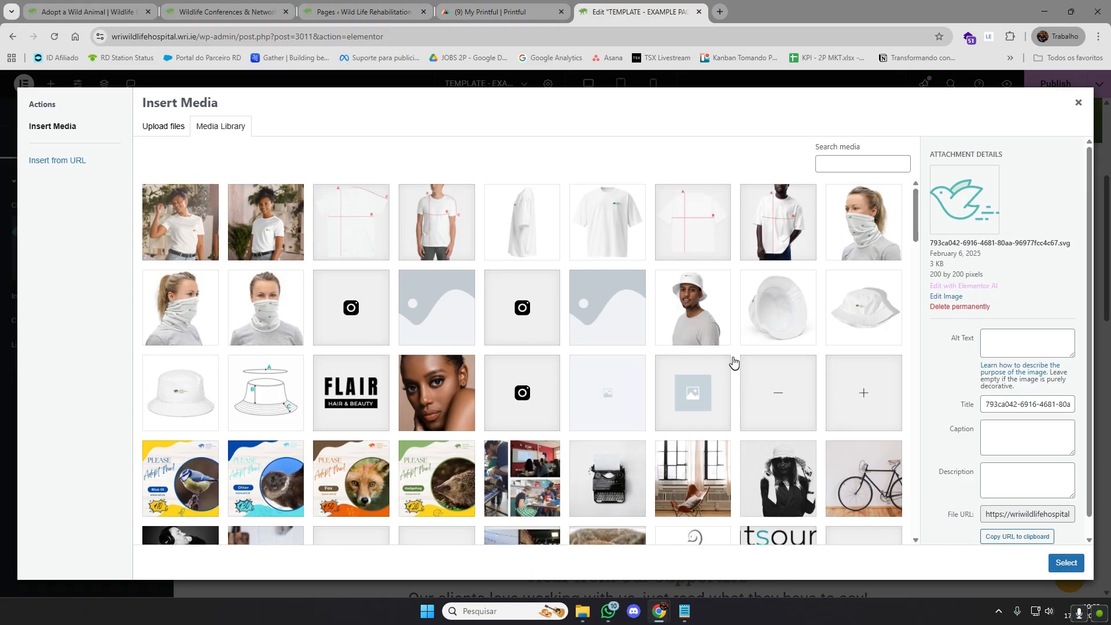
scroll(727, 352, down, 12)
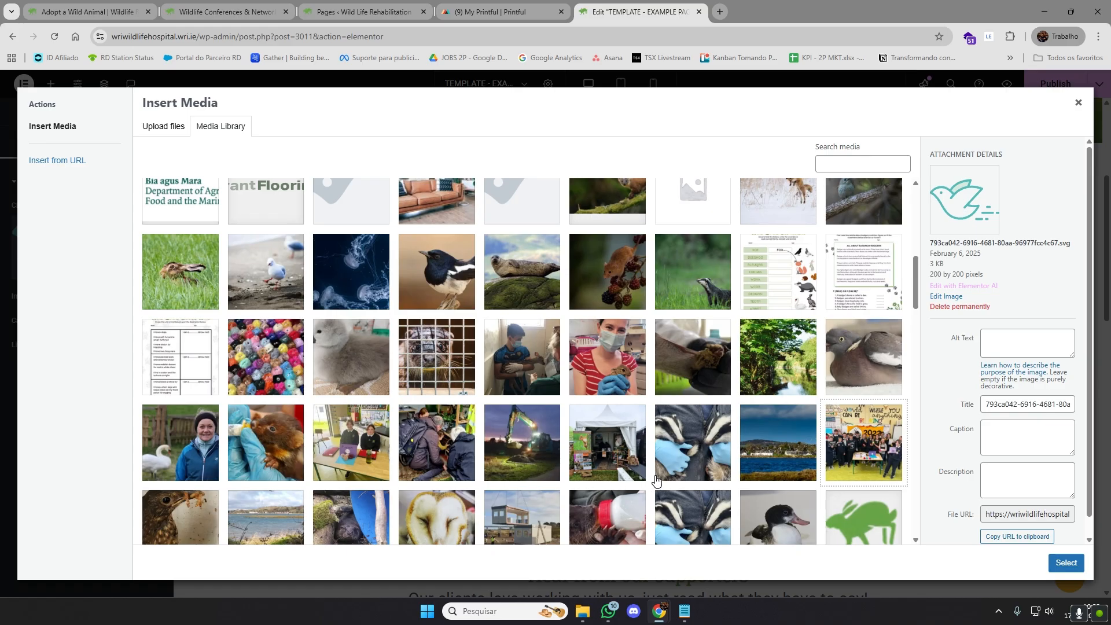
scroll(654, 479, up, 1)
scroll(658, 475, down, 2)
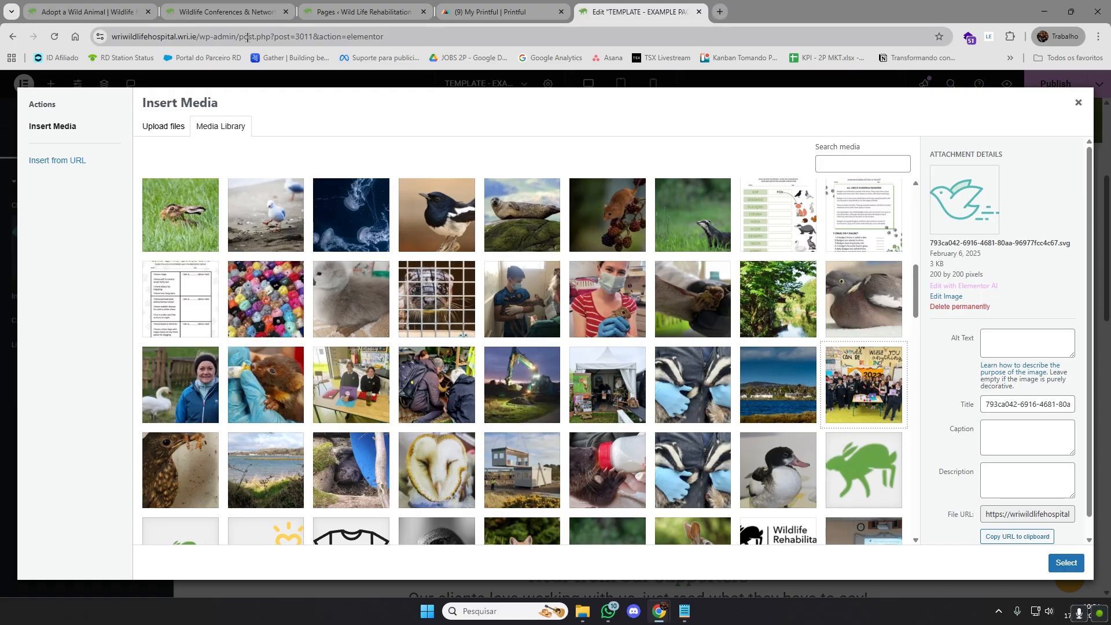
Open wriwildlifehospital.wri.ie/wp-admin in a new browser tab, then view the Media Library and its Add Media File page
drag(237, 37, 110, 37)
key(ctrl+c)
click(724, 11)
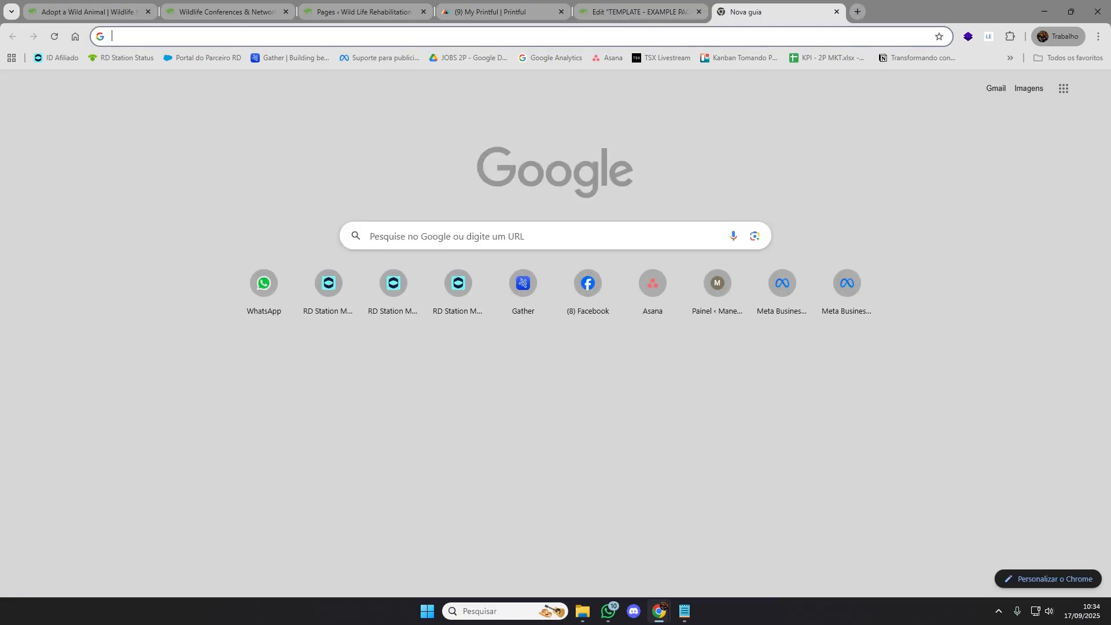
key(ctrl+v)
key(Return)
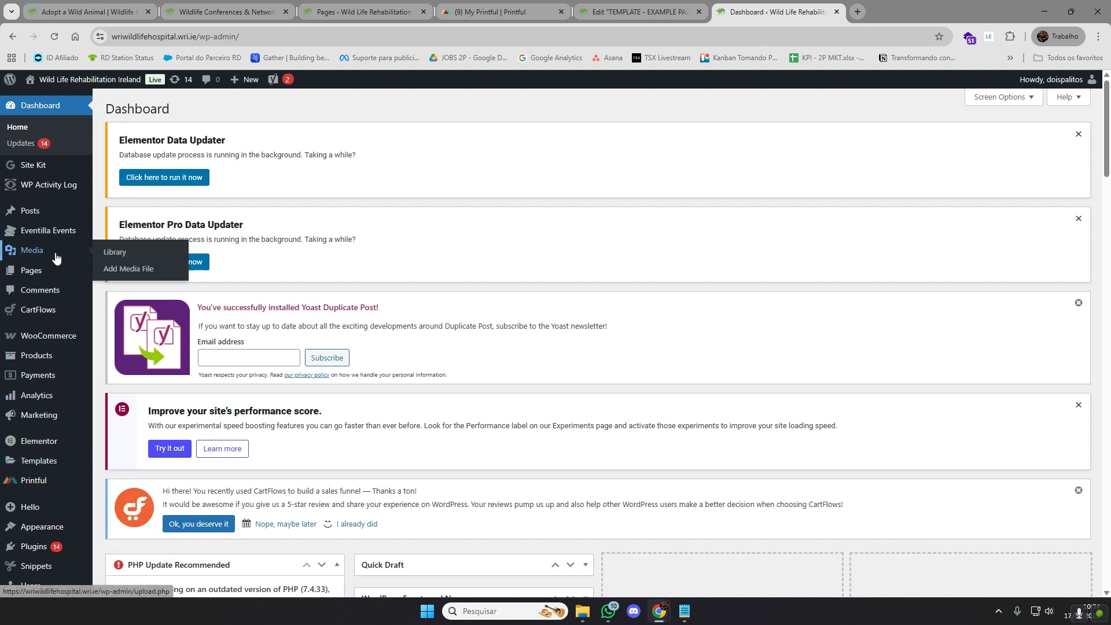
click(165, 248)
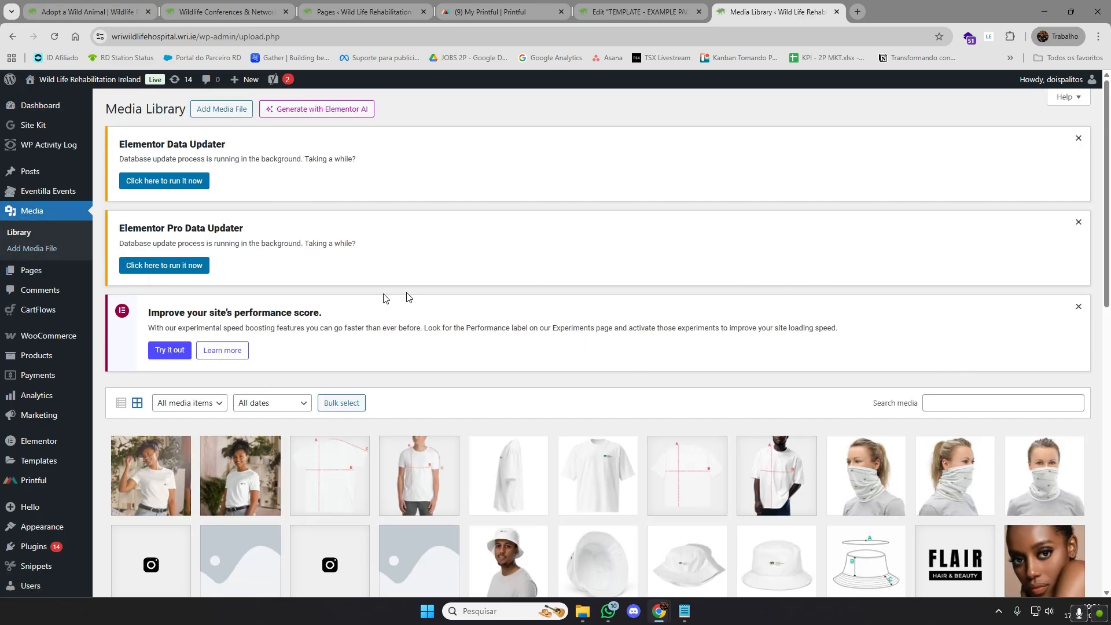
click(145, 265)
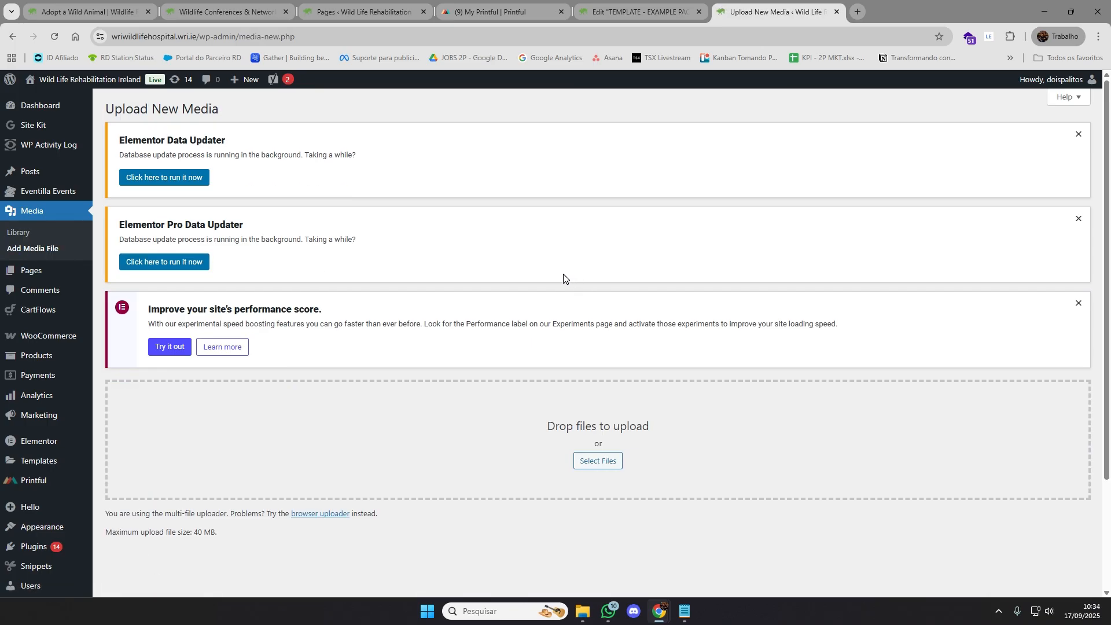
Browse the Downloads folder in the file picker of the Upload New Media page, then close it without choosing a file
scroll(578, 348, down, 2)
click(598, 345)
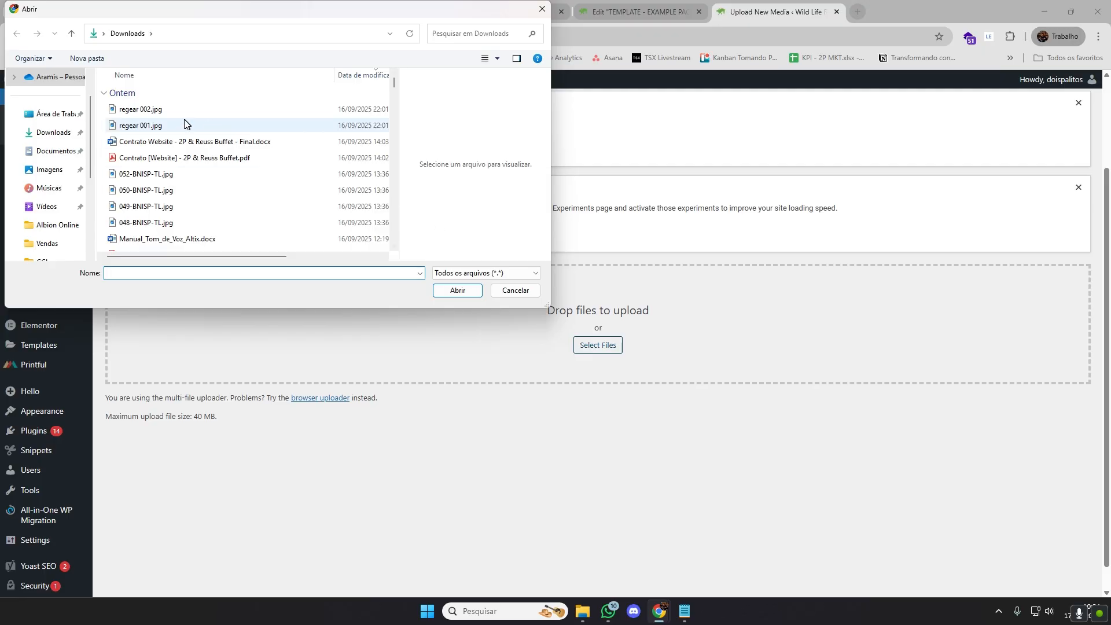
scroll(202, 231, down, 5)
scroll(210, 214, up, 5)
scroll(210, 214, down, 5)
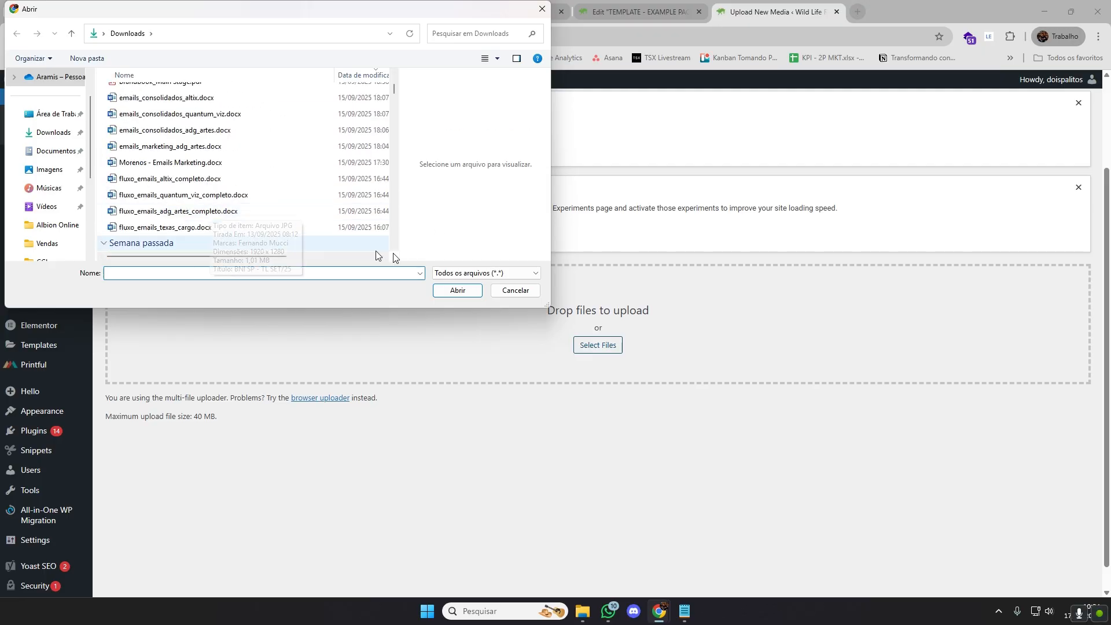
click(513, 289)
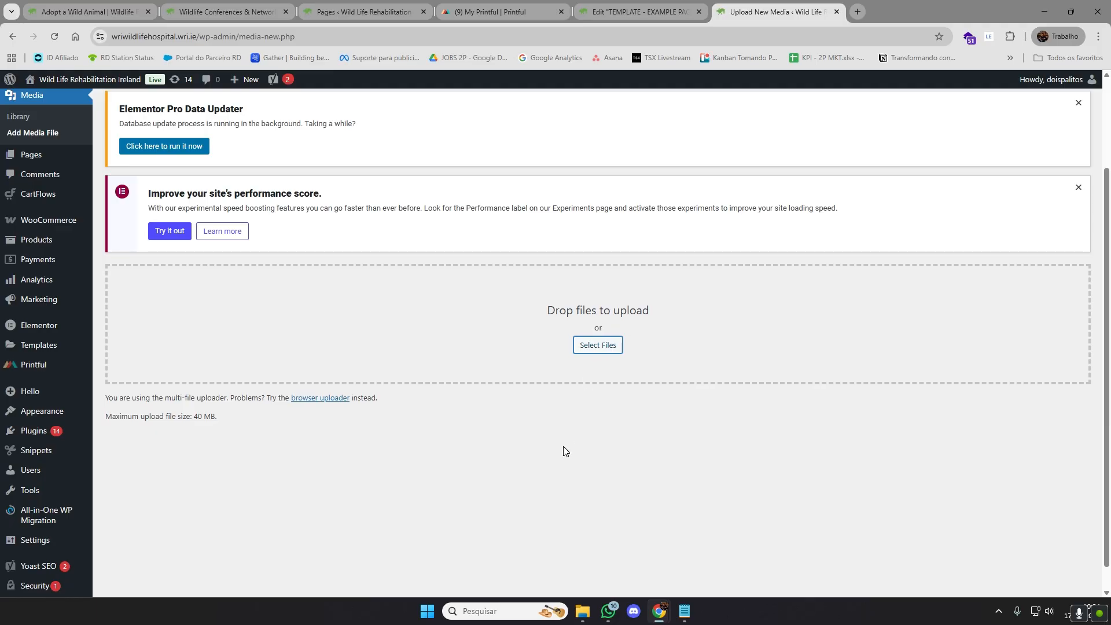
Try selecting the files from regear 002.jpg through 048-BNISP-TL.jpg for upload, then cancel the file selection
scroll(568, 437, up, 1)
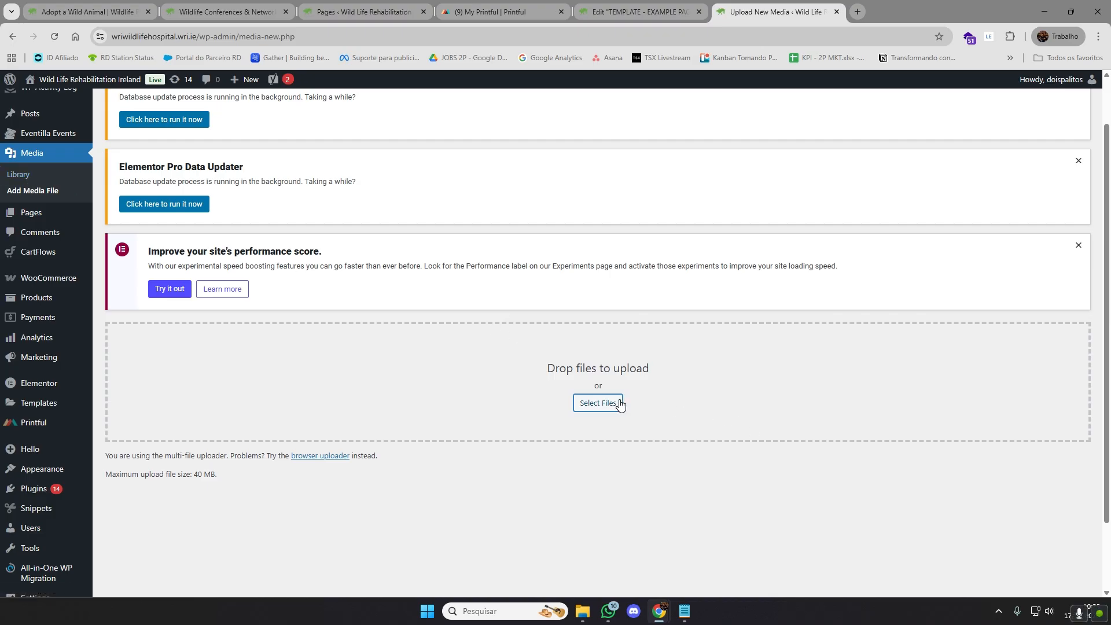
click(598, 403)
click(139, 109)
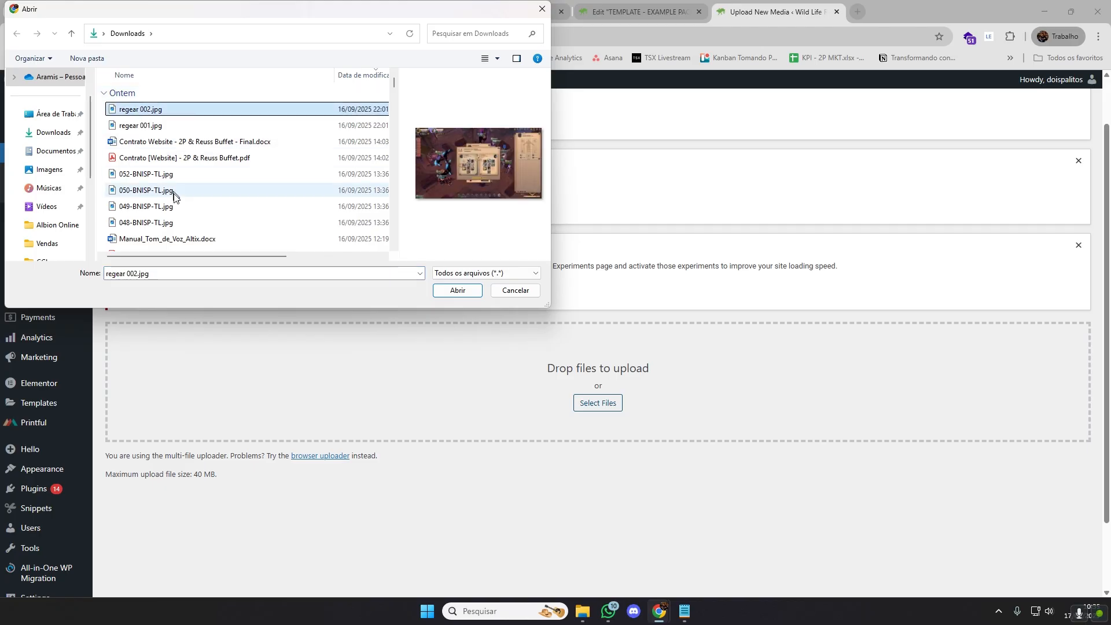
shift+click(146, 222)
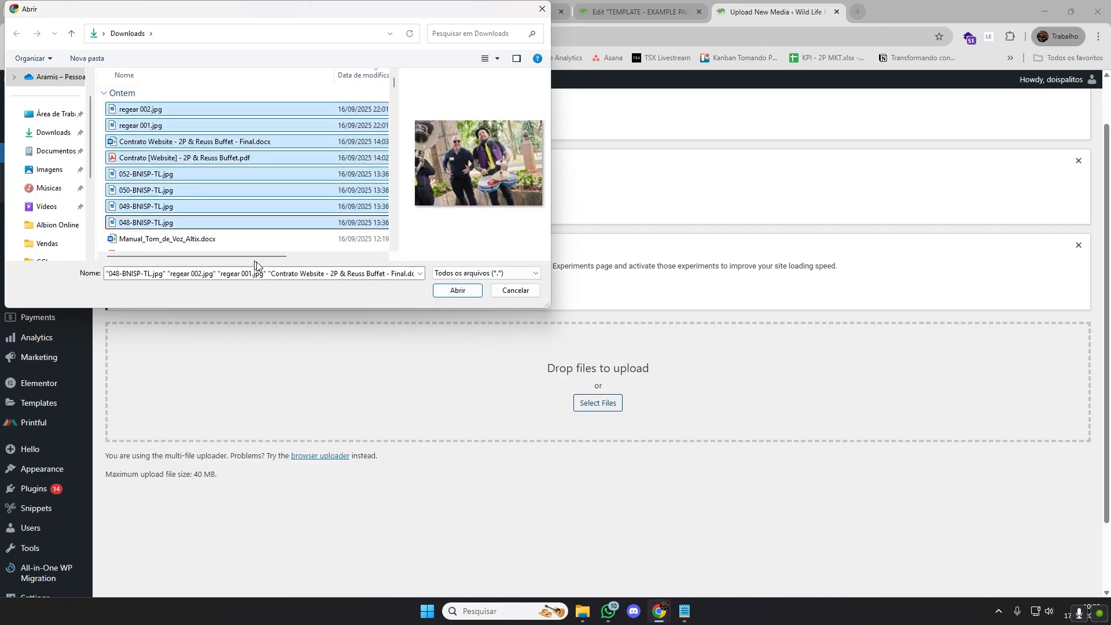
click(514, 290)
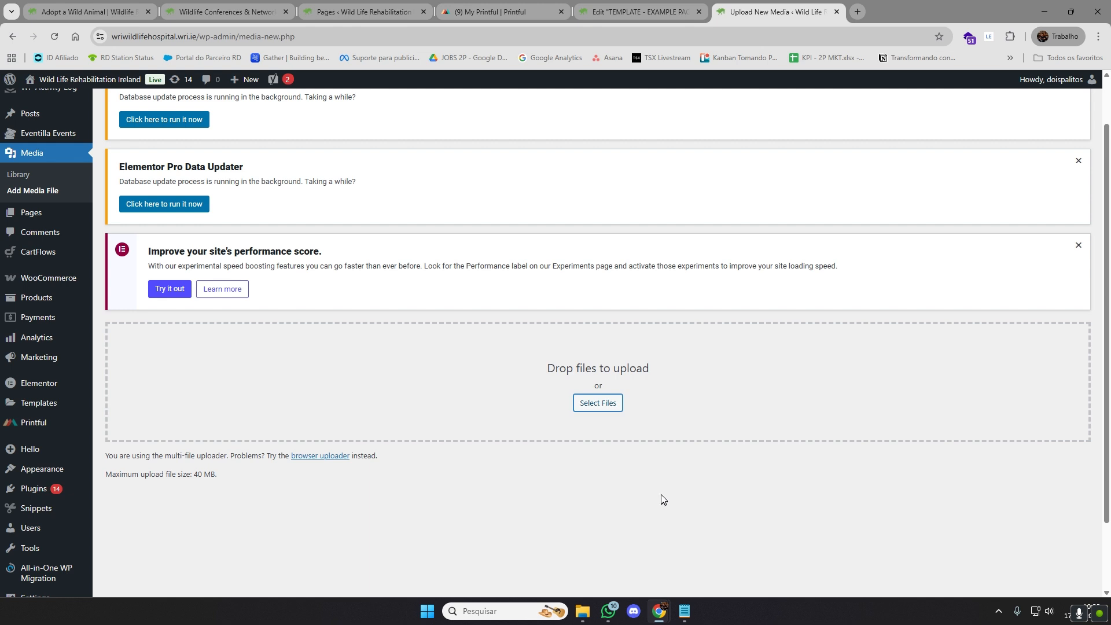
Try selecting the long range of Downloads files from regear 002.jpg through Proposta 2P & Café Invest.pdf, then cancel the upload
click(64, 193)
click(597, 402)
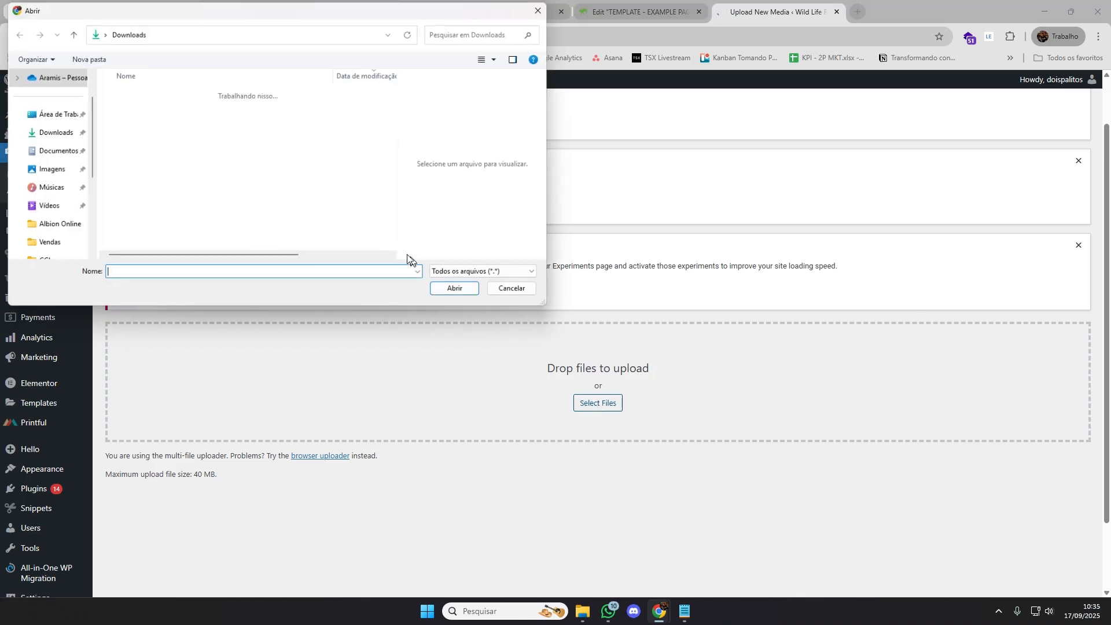
click(181, 114)
scroll(228, 196, down, 15)
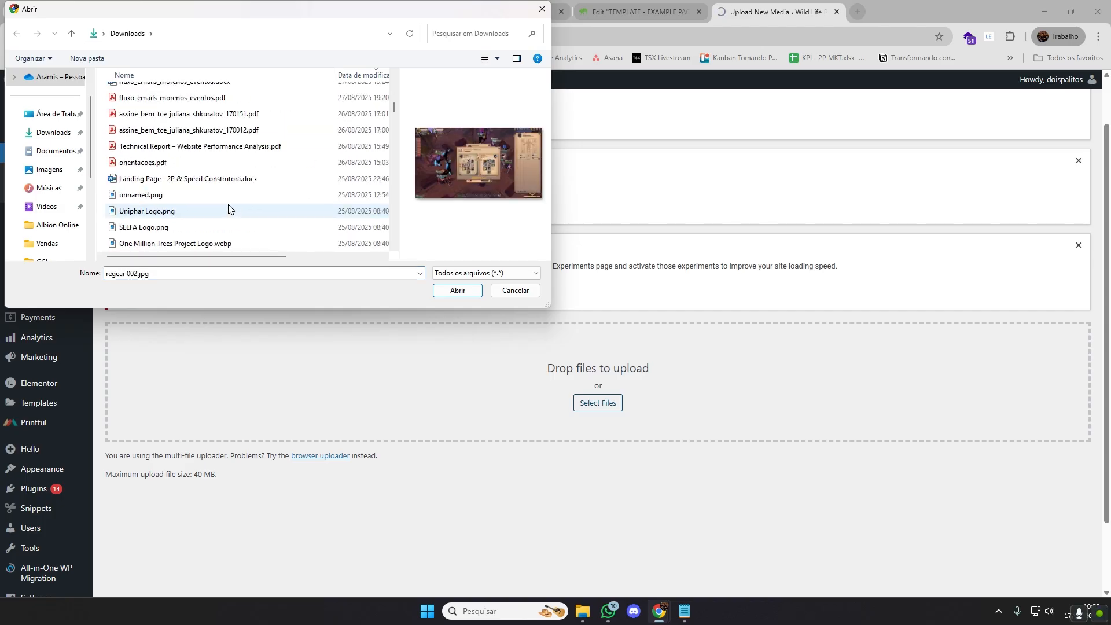
shift+click(219, 211)
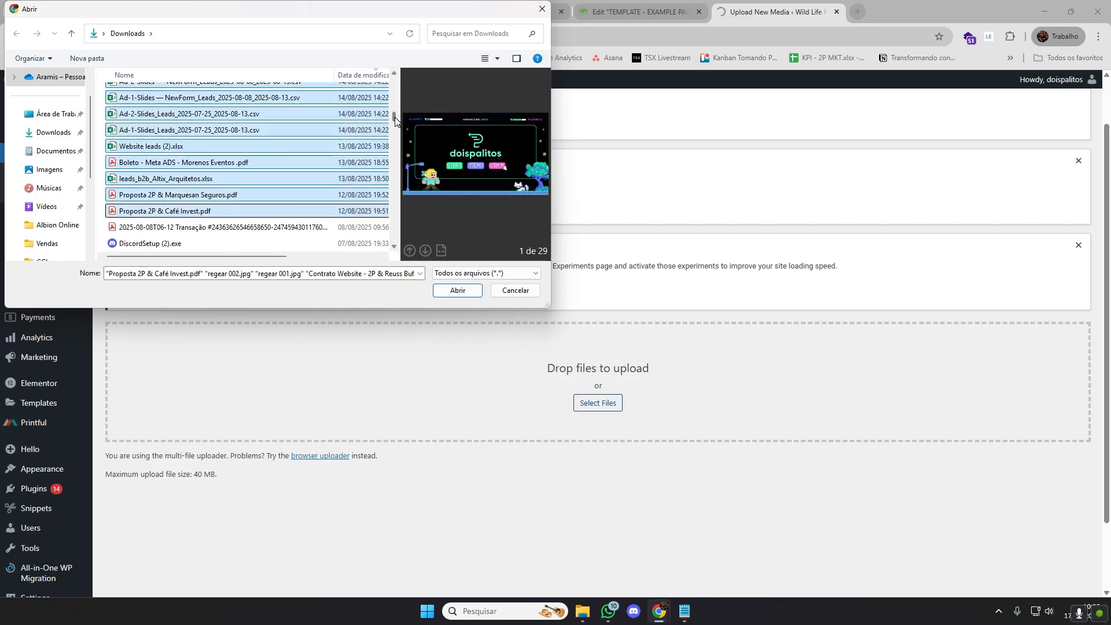
drag(393, 108, 394, 81)
click(508, 291)
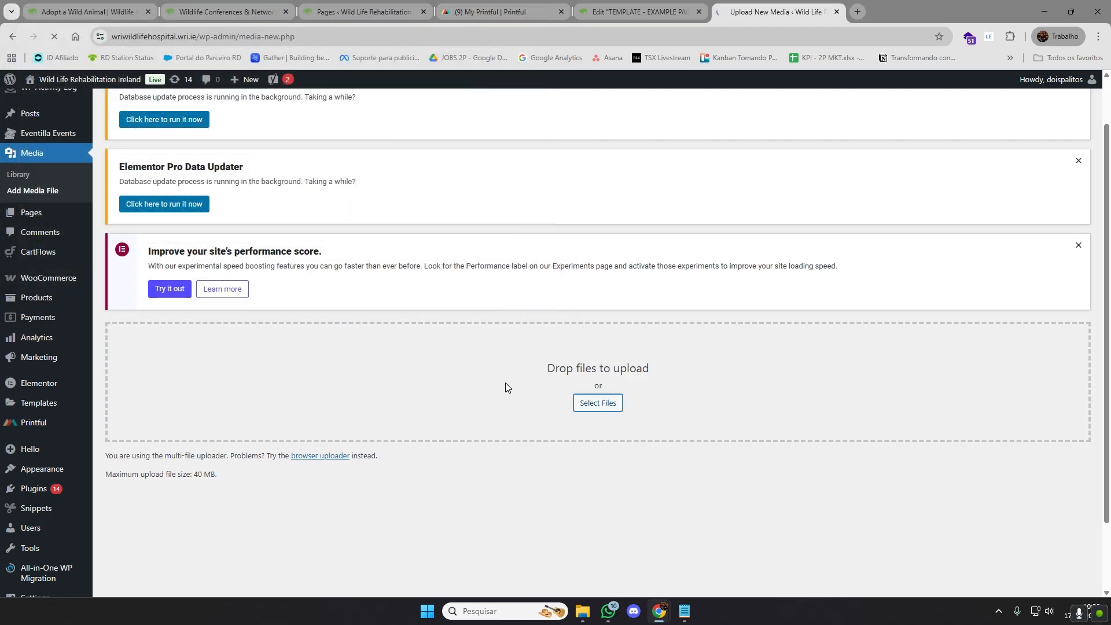
Dismiss the site performance score and Elementor Pro Data Updater notices on the Upload New Media page
click(654, 508)
scroll(751, 407, up, 1)
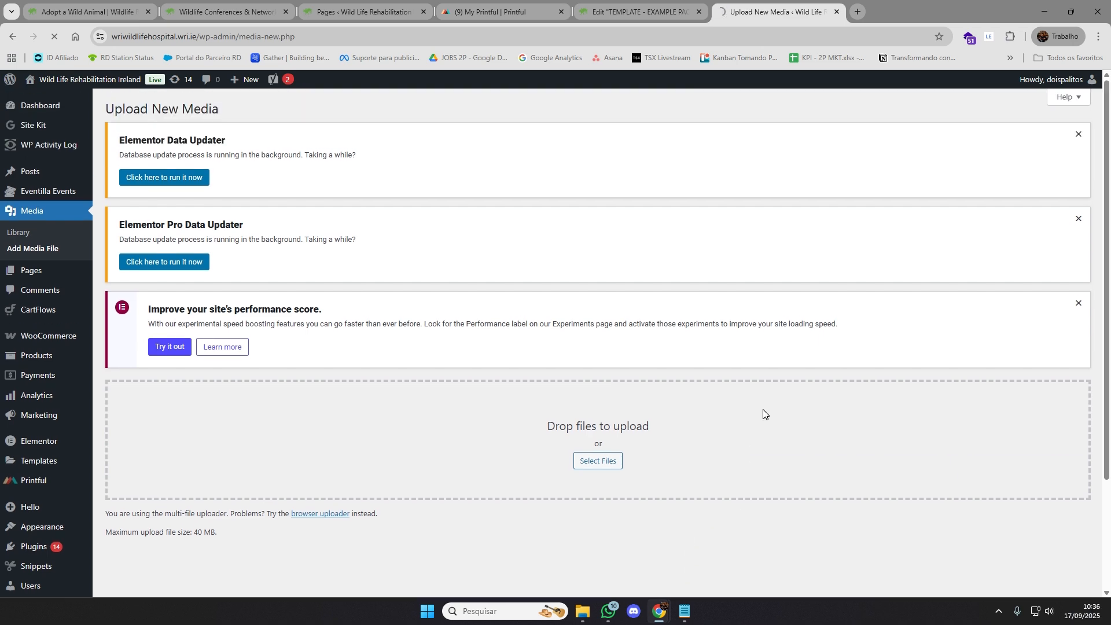
click(1079, 302)
click(1078, 219)
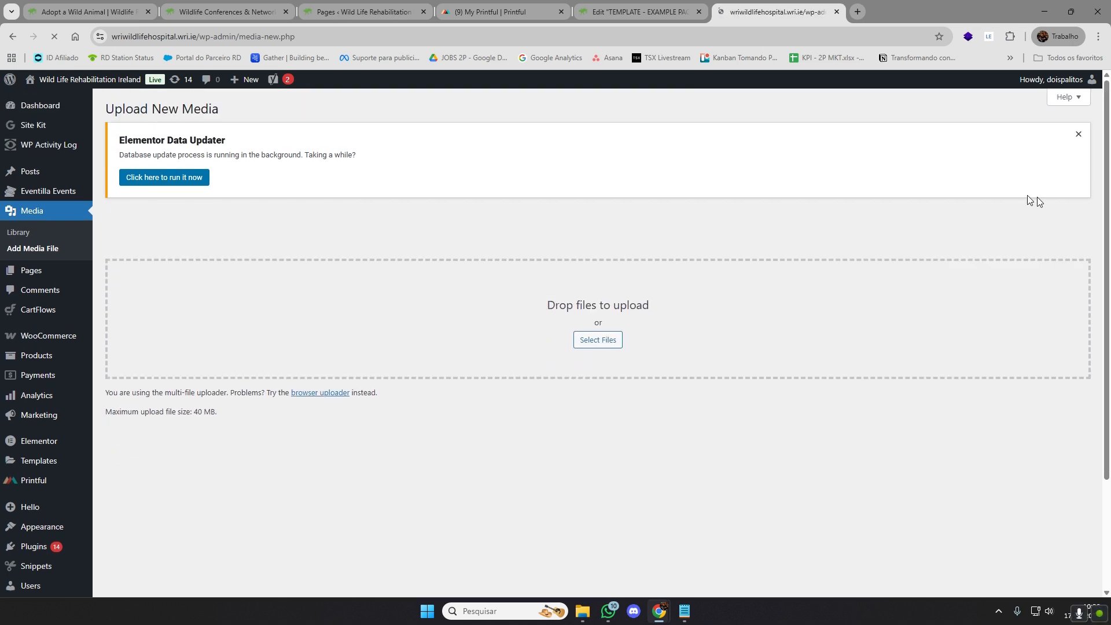
Close the upload page and the Insert Media dialog, then open the settings of the tabs widget below "Bears are awesome"
click(837, 12)
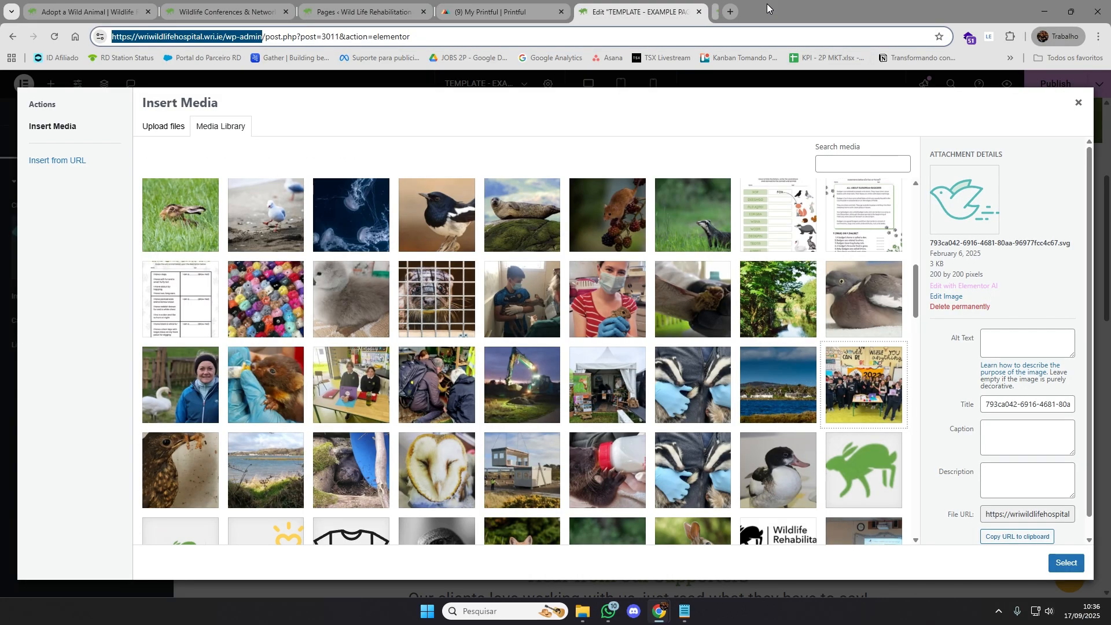
click(1078, 102)
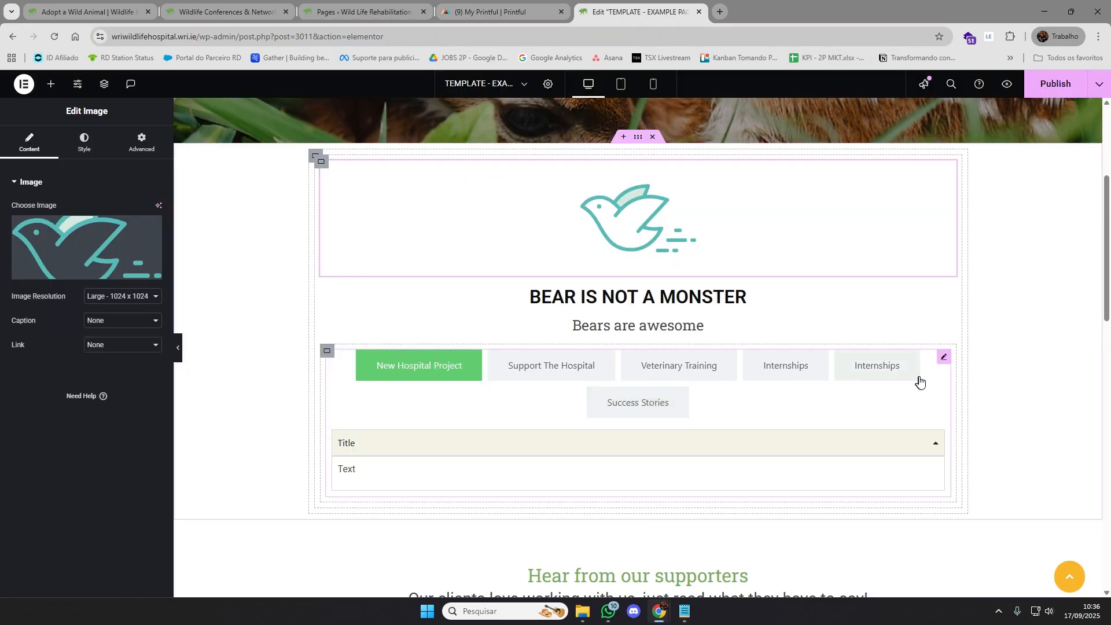
click(944, 357)
scroll(1024, 354, down, 2)
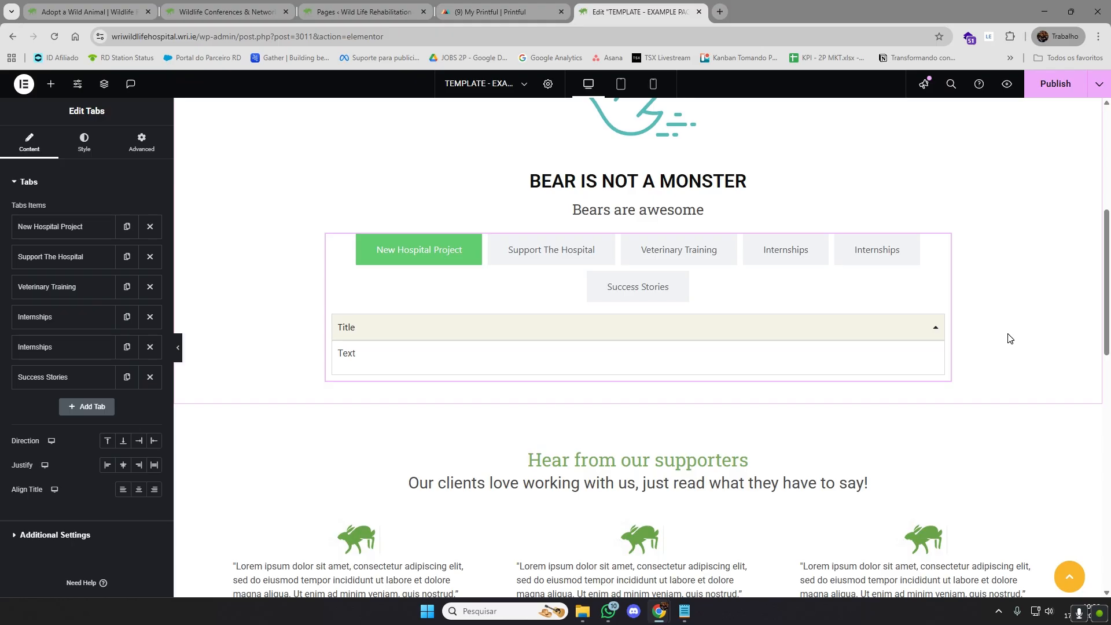
scroll(949, 325, up, 4)
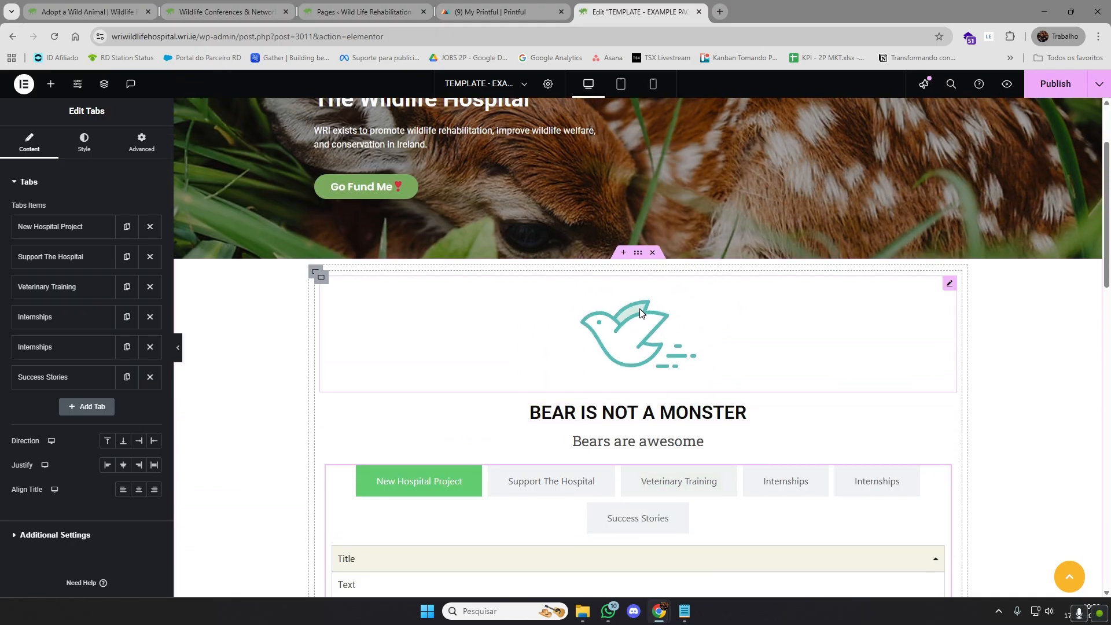
scroll(640, 342, down, 2)
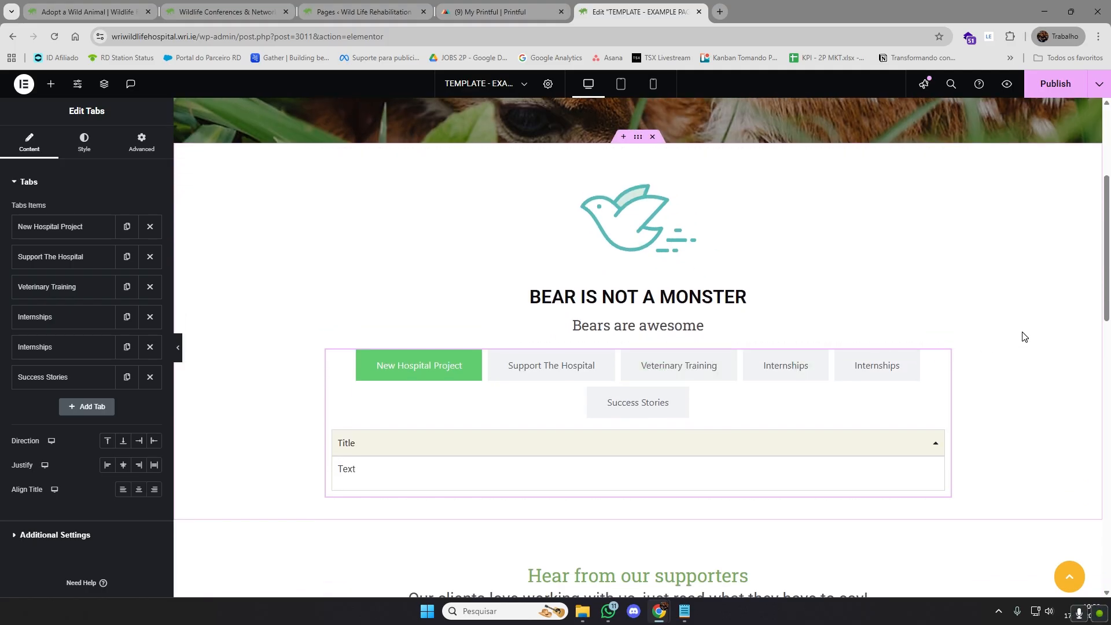
scroll(1019, 341, up, 1)
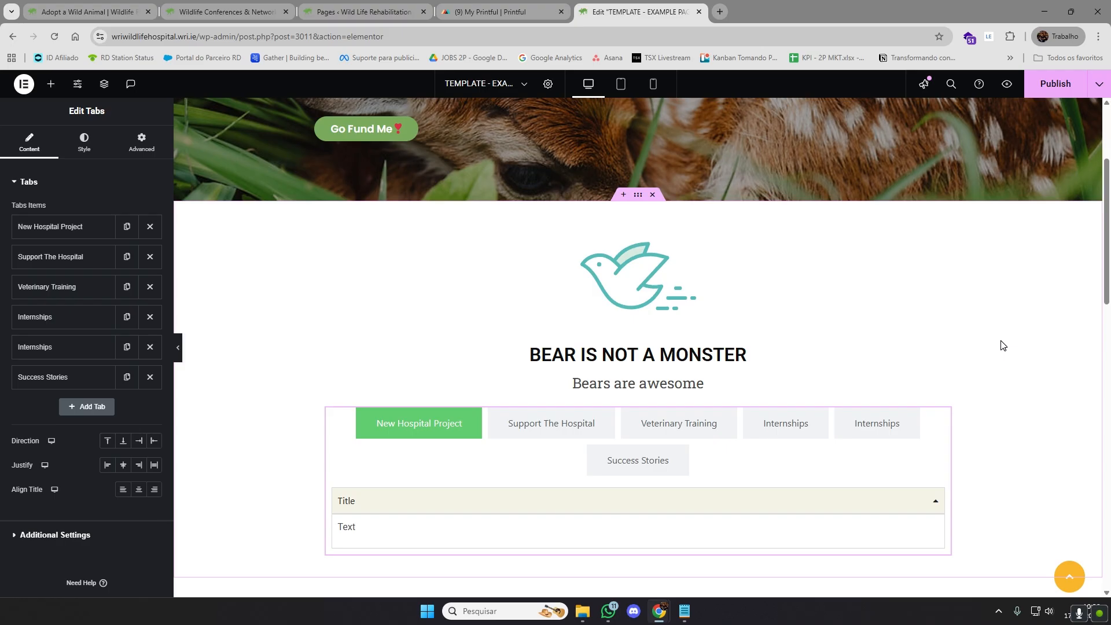
Try a two-column Flexbox container above the bird image section, then delete it
click(621, 196)
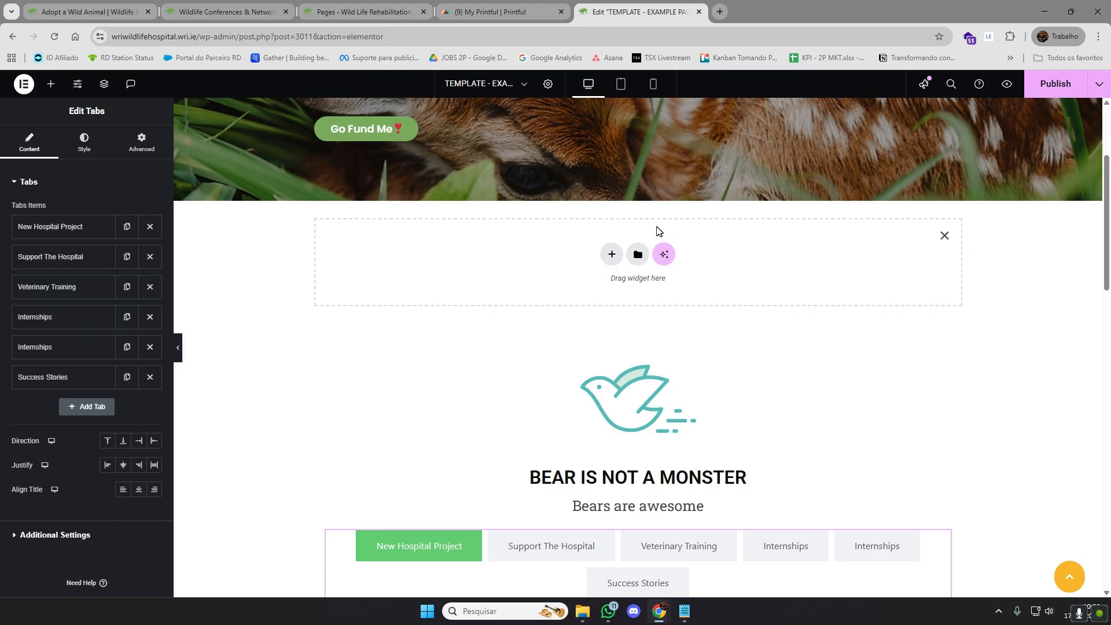
click(611, 254)
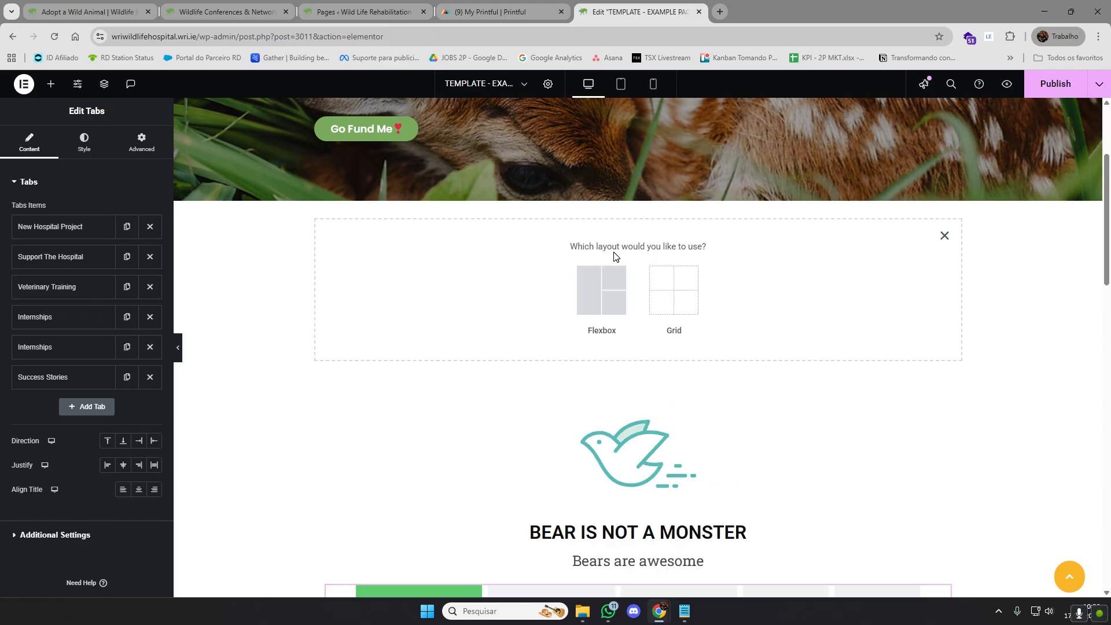
click(604, 289)
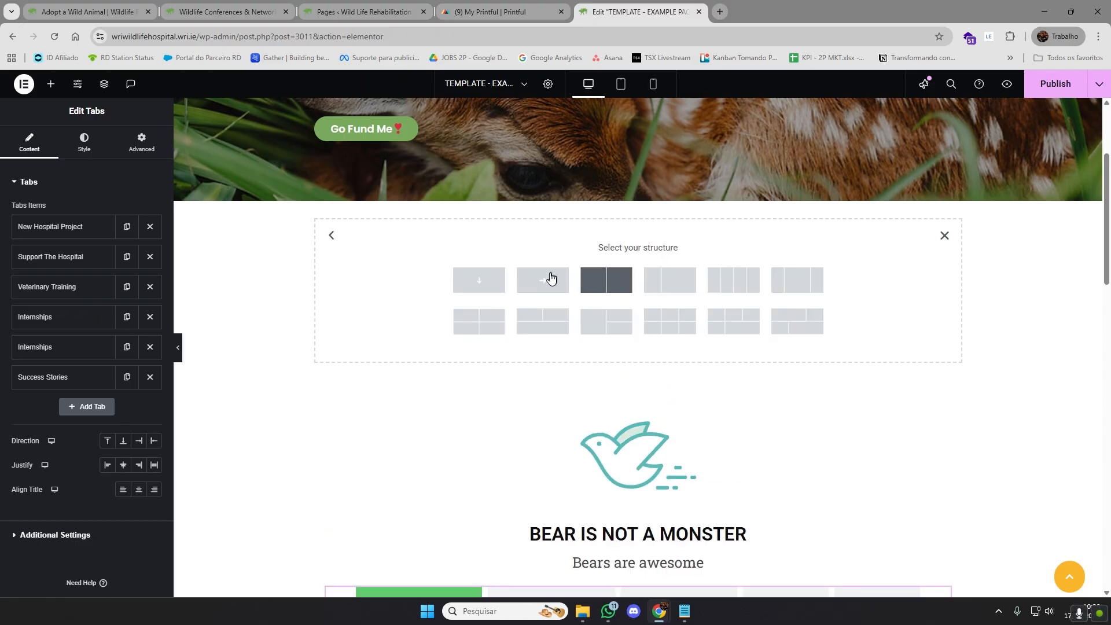
click(613, 283)
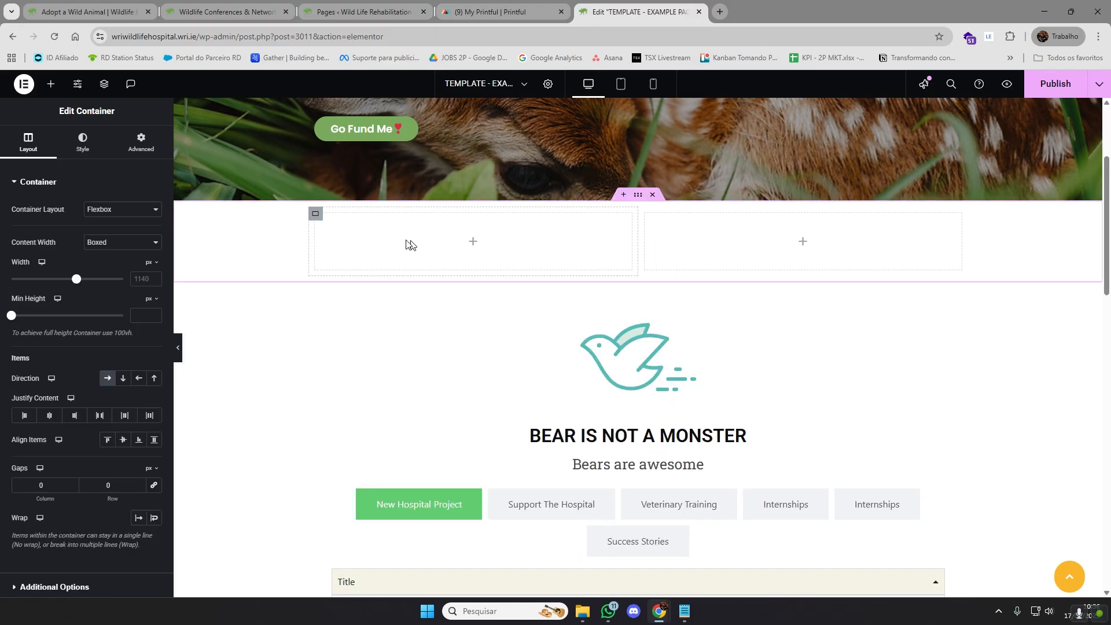
click(656, 199)
Insert a Flexbox container with two equal columns between the hero banner and the bird image section
click(624, 196)
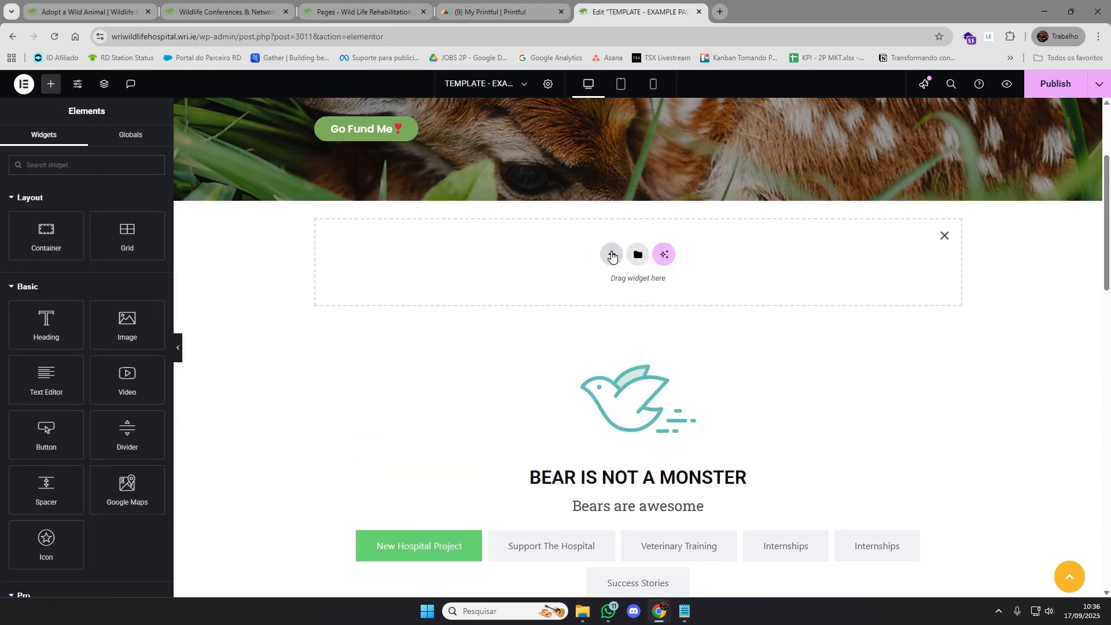
click(612, 254)
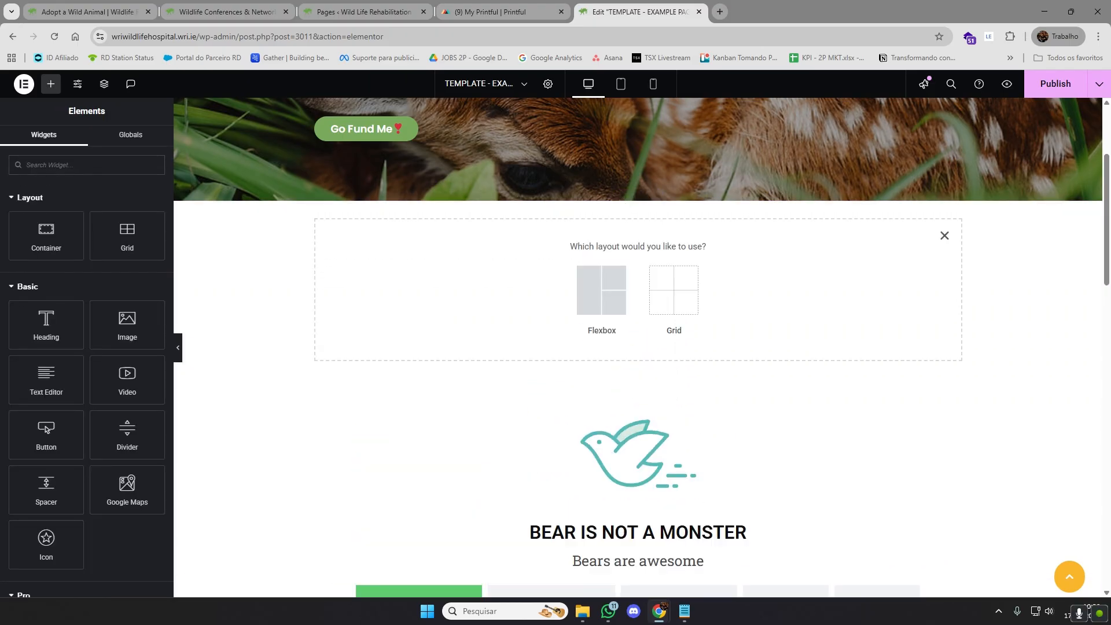
mouse_move(570, 246)
mouse_down()
mouse_move(706, 246)
mouse_move(561, 249)
mouse_up()
click(562, 251)
click(598, 290)
drag(581, 247, 686, 246)
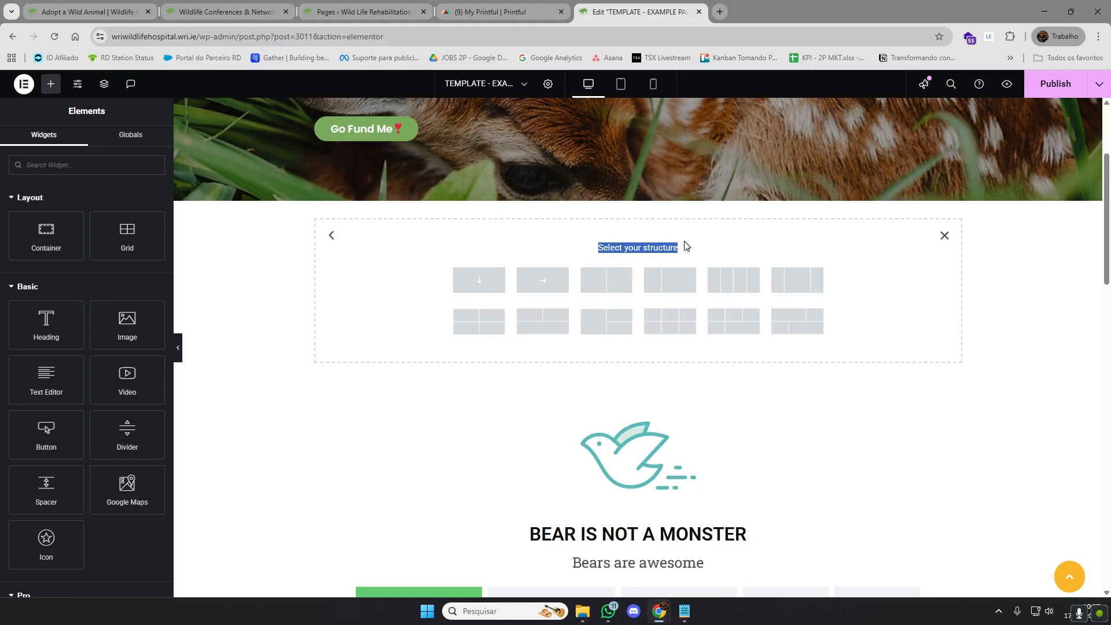
click(695, 249)
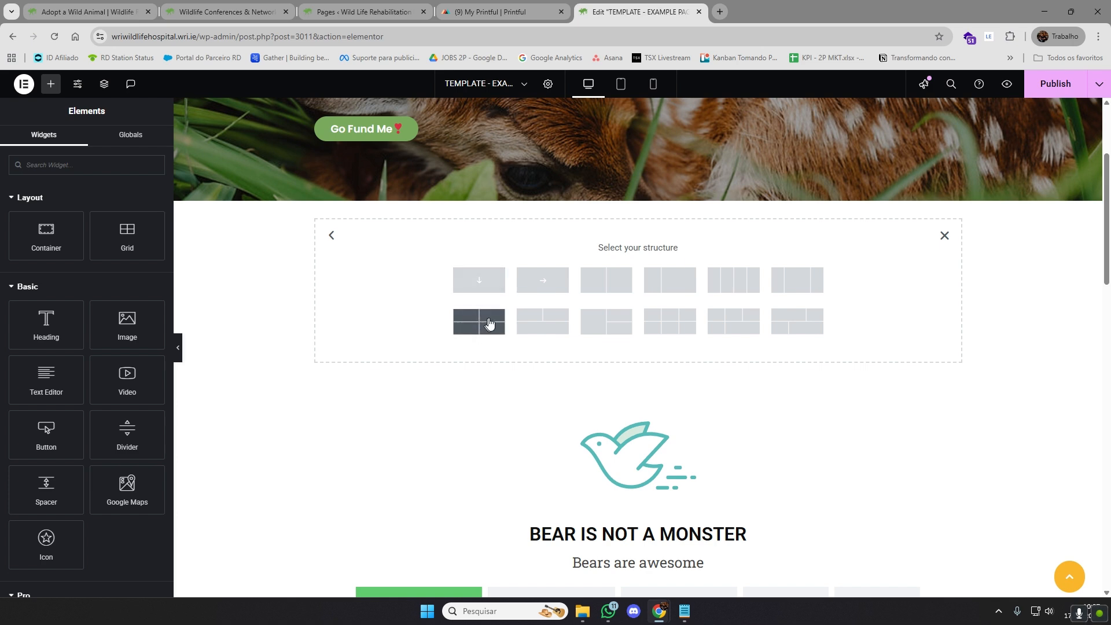
click(613, 284)
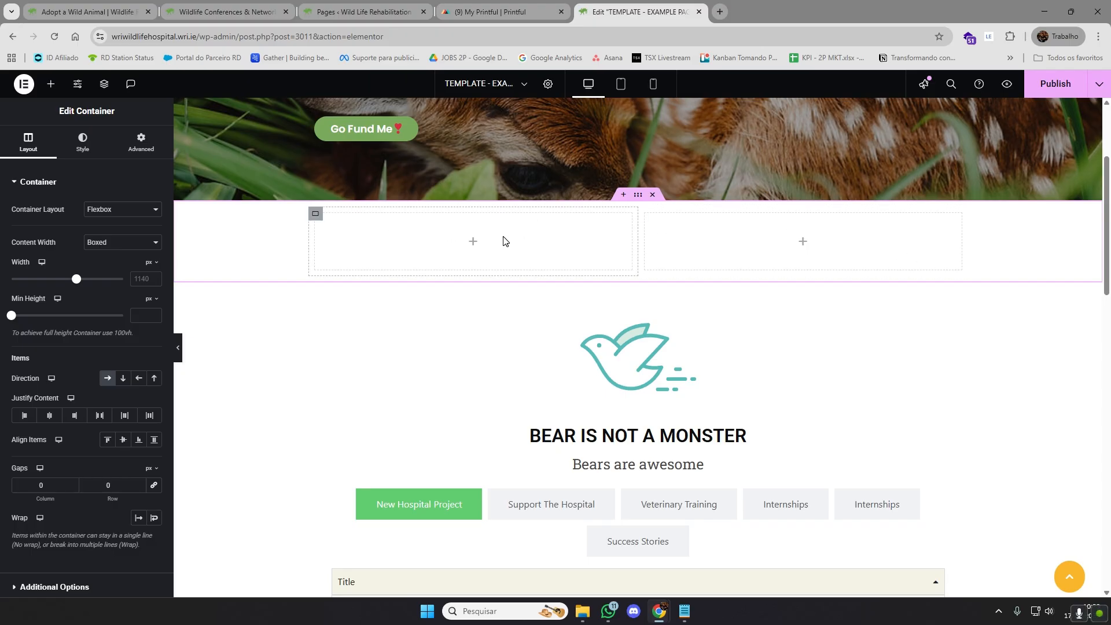
scroll(799, 422, down, 2)
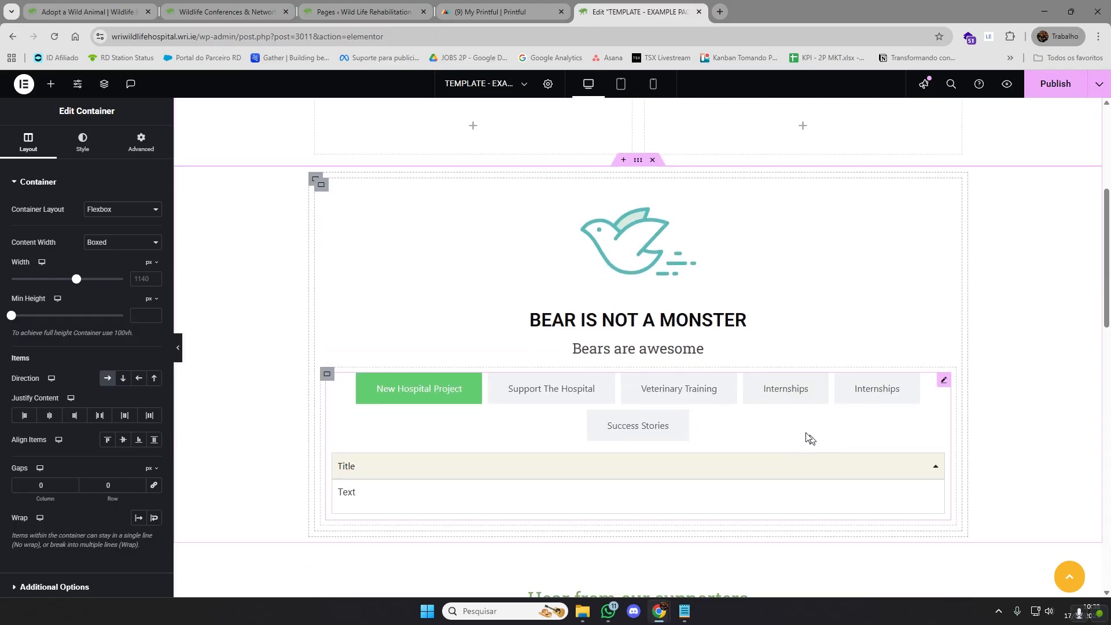
scroll(719, 409, up, 1)
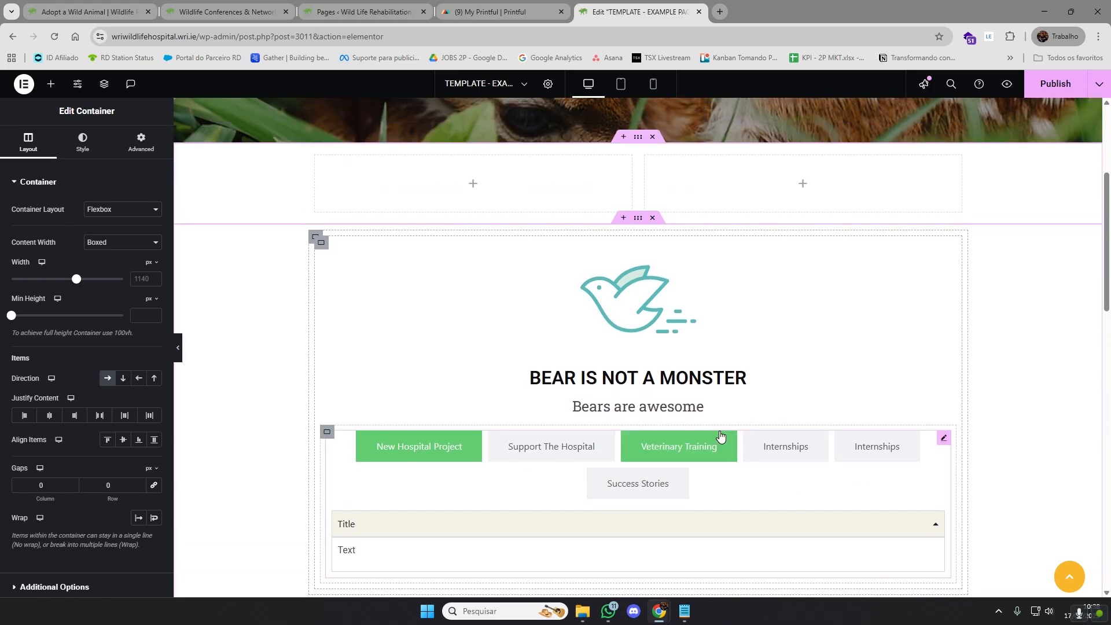
Open the list of available elements and look through the Pro, General and Link In Bio widgets
scroll(722, 427, up, 1)
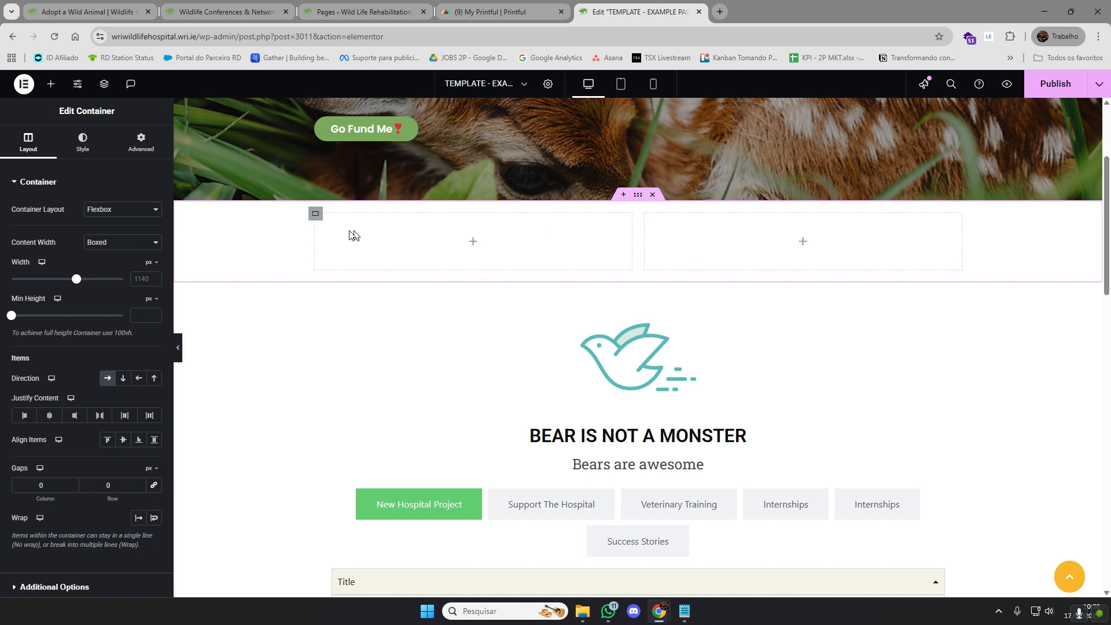
click(52, 87)
scroll(90, 252, down, 10)
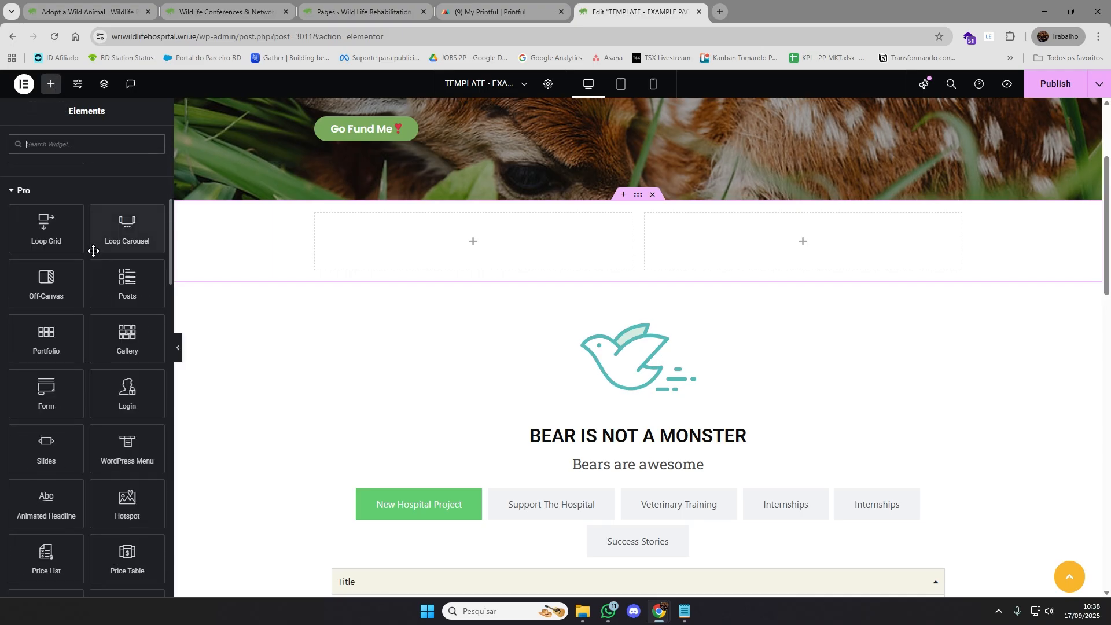
scroll(93, 251, down, 12)
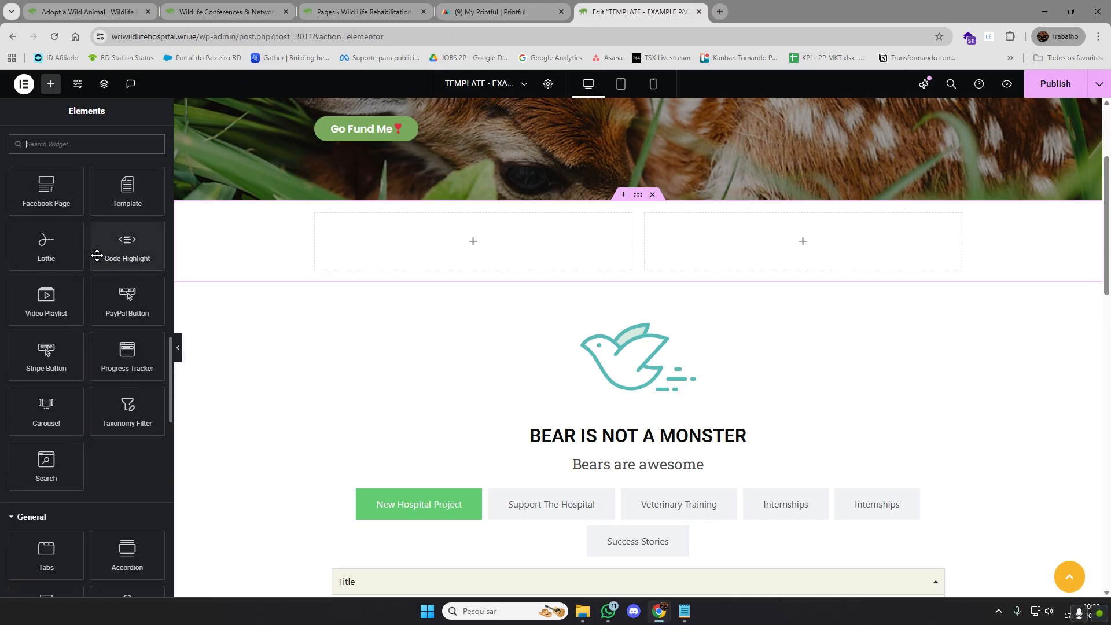
scroll(97, 255, down, 15)
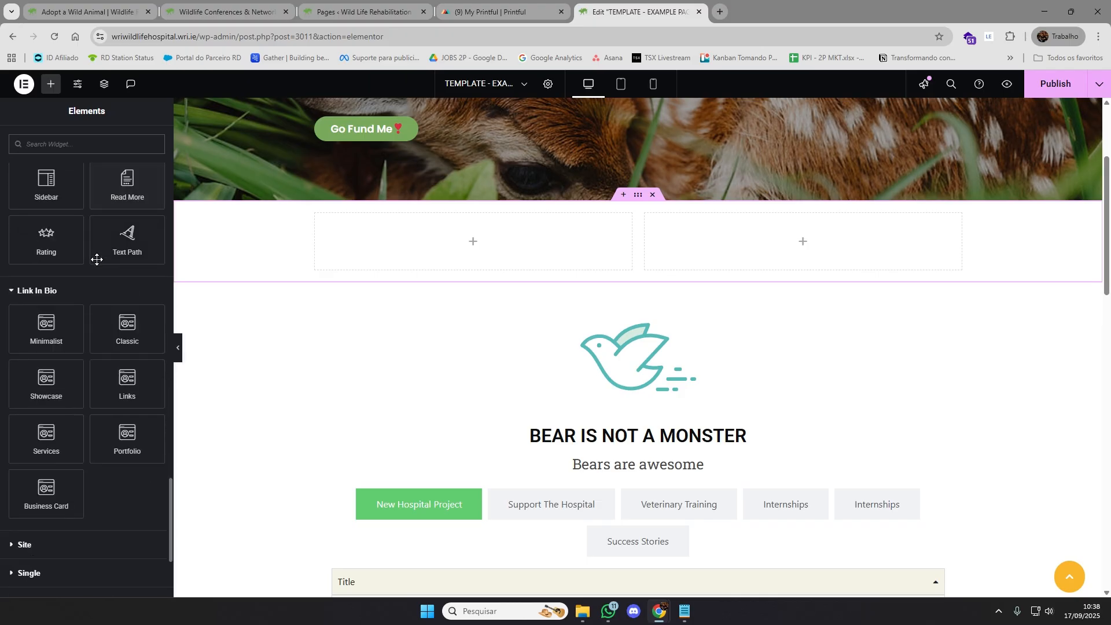
scroll(97, 259, down, 3)
scroll(81, 376, up, 6)
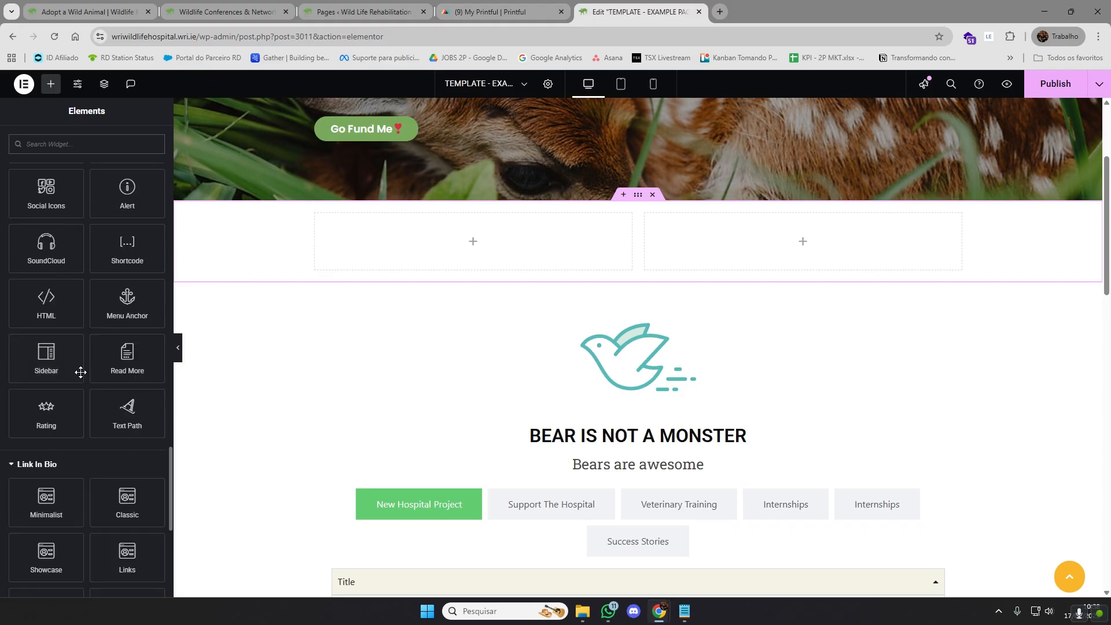
Add an Image widget to the left column of the new container and a Text Editor widget to its right column
scroll(81, 372, up, 15)
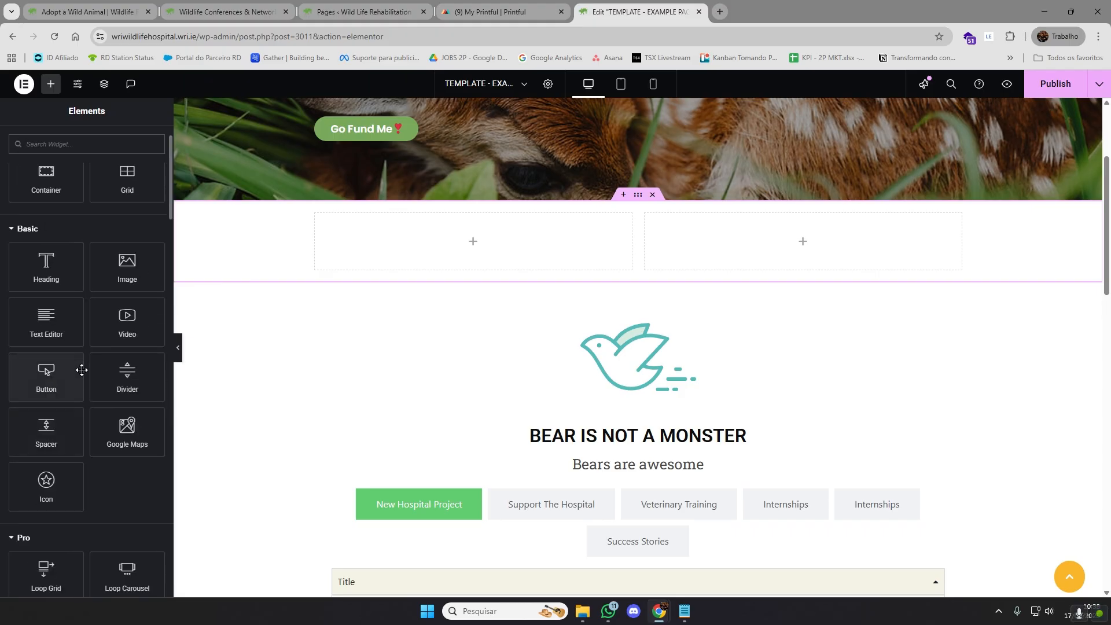
scroll(114, 325, up, 1)
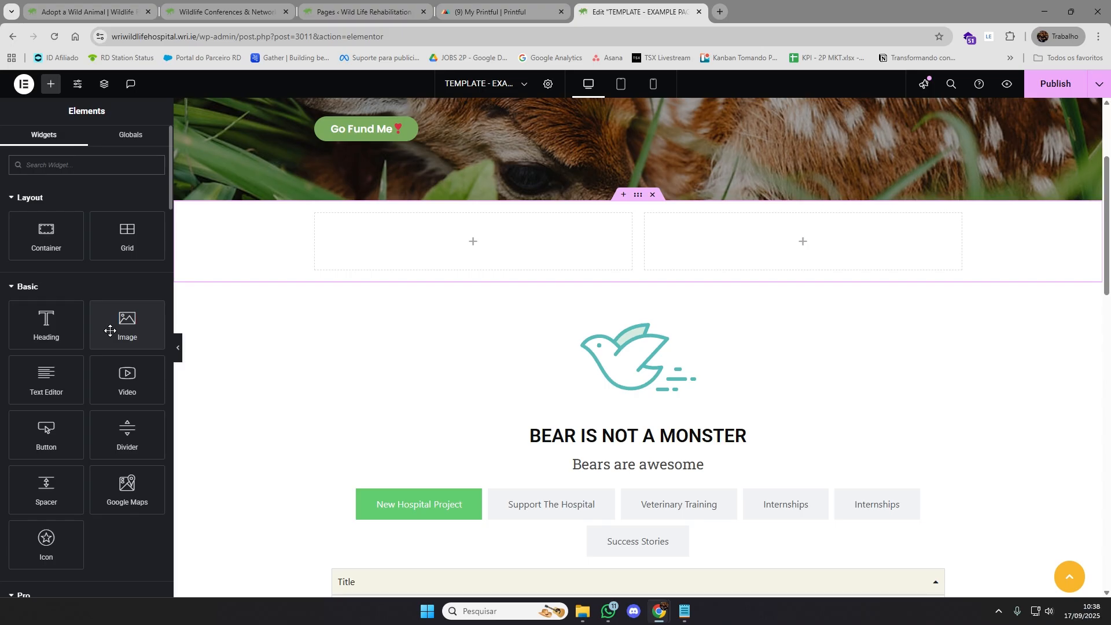
drag(110, 330, 459, 251)
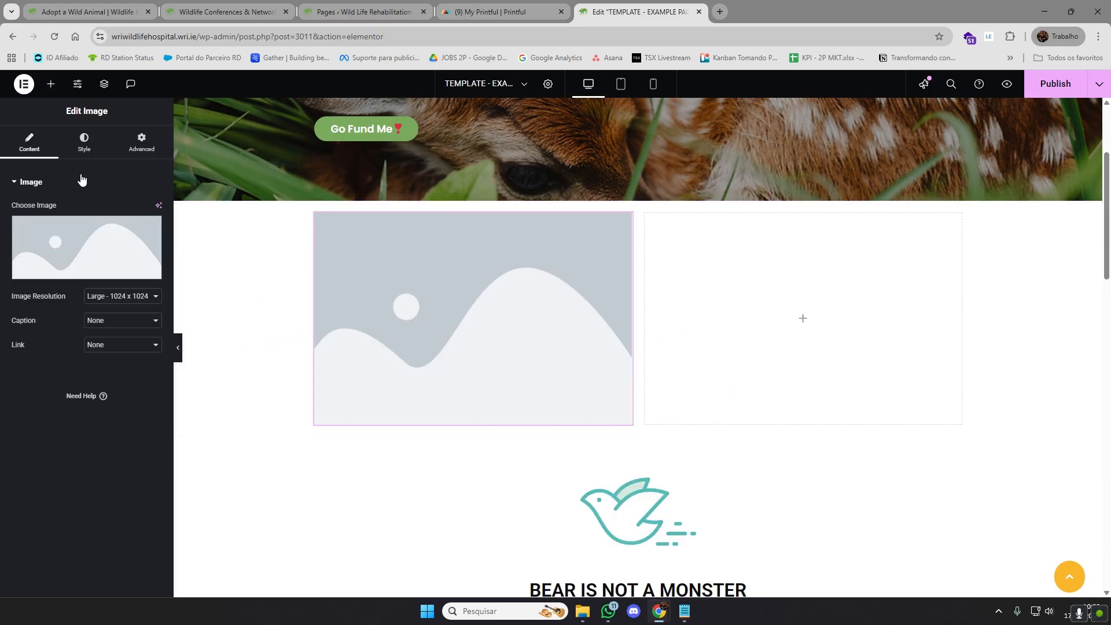
click(51, 84)
drag(79, 377, 835, 320)
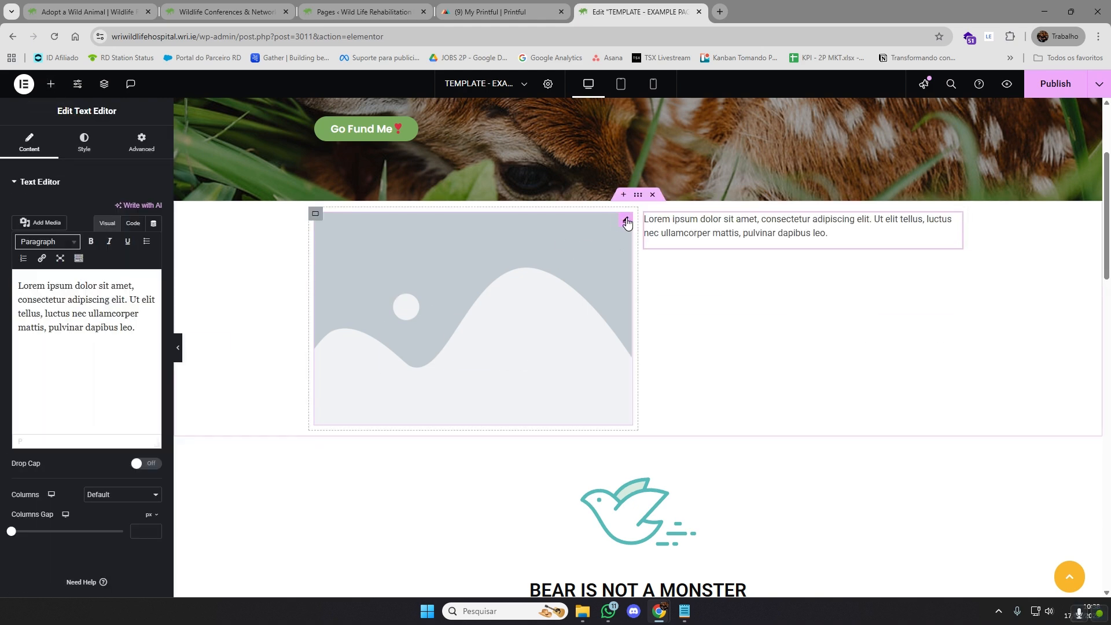
Set the placeholder image to 2963_model_size_guide.png from the media library
click(626, 223)
click(112, 242)
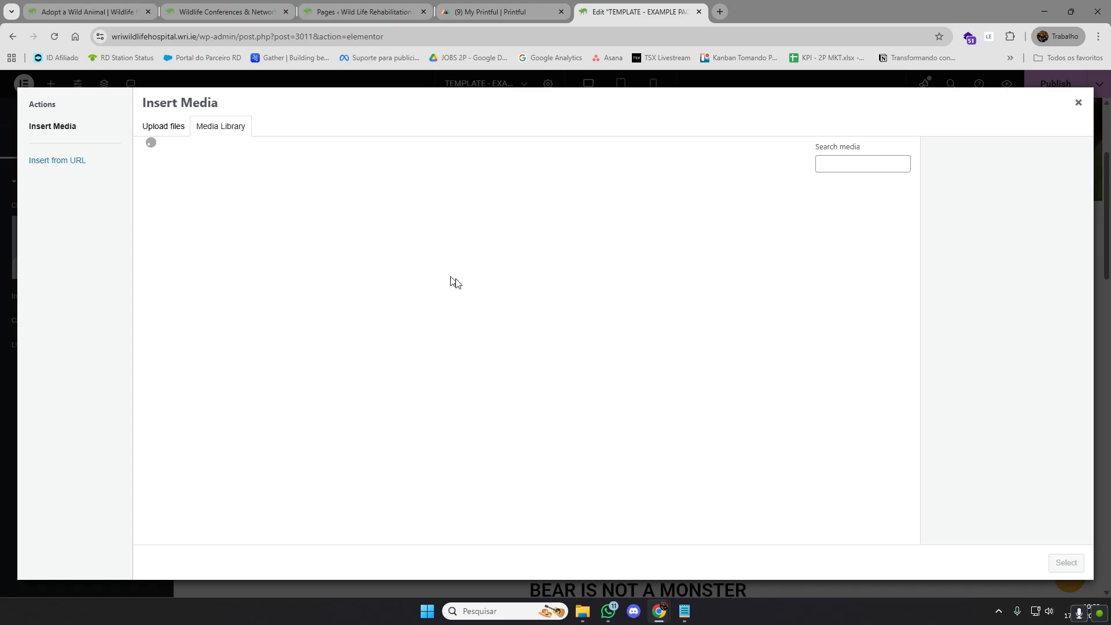
click(428, 223)
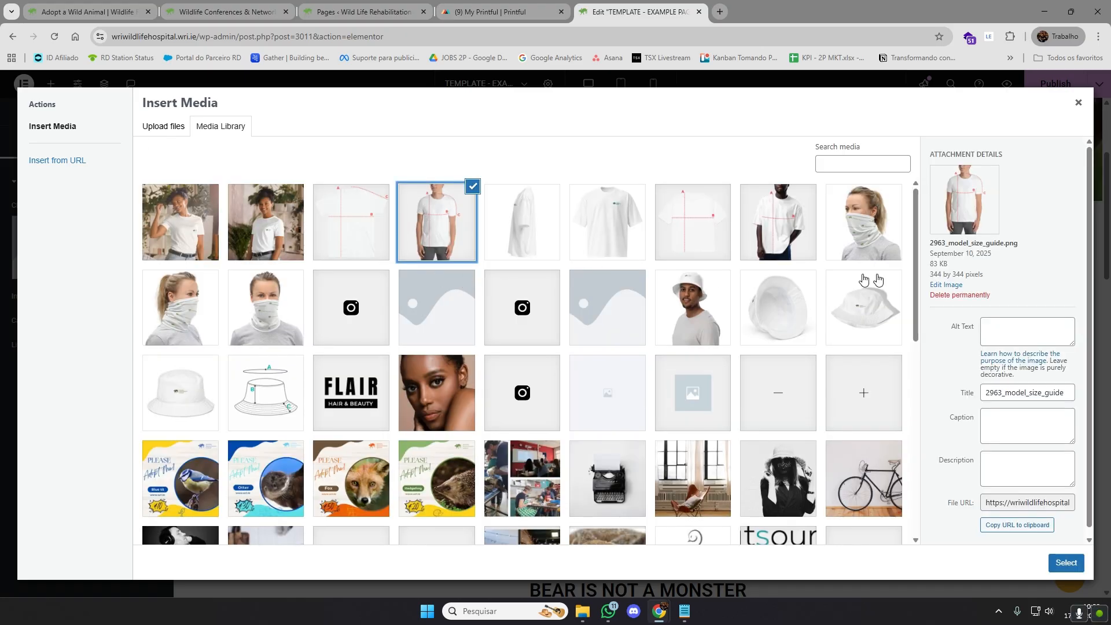
click(1071, 557)
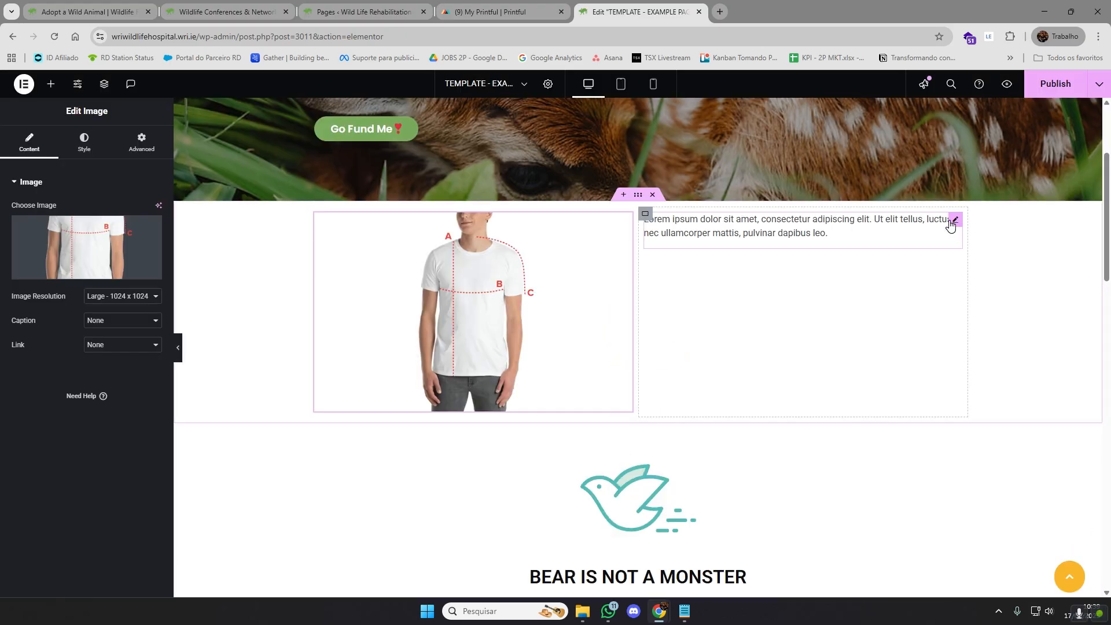
Add a Heading widget above the placeholder paragraph in the container's right column
click(953, 221)
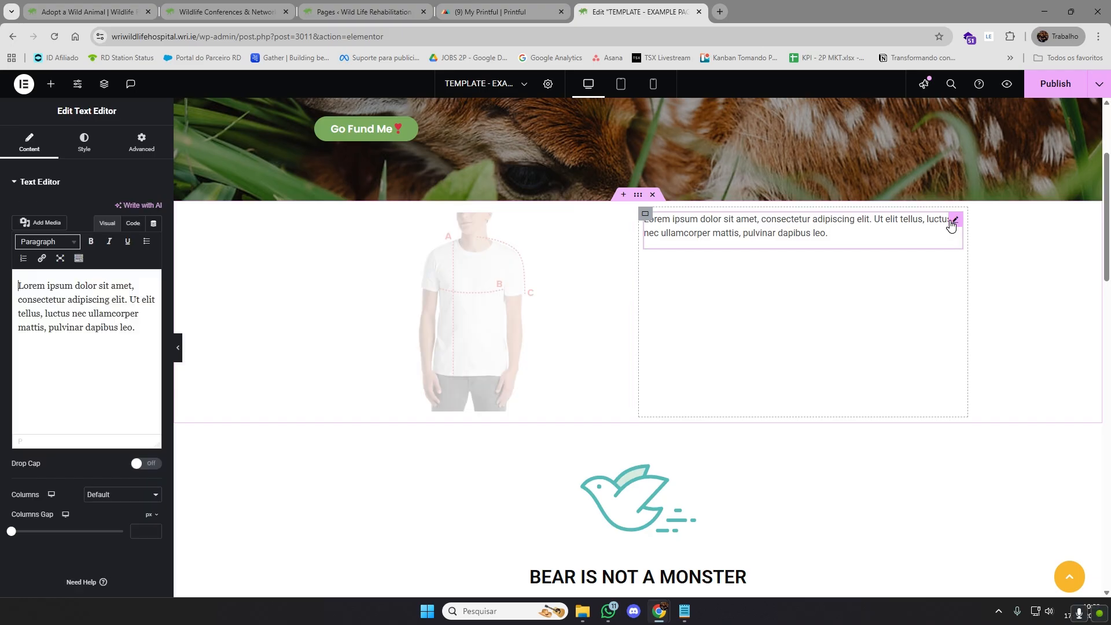
click(52, 85)
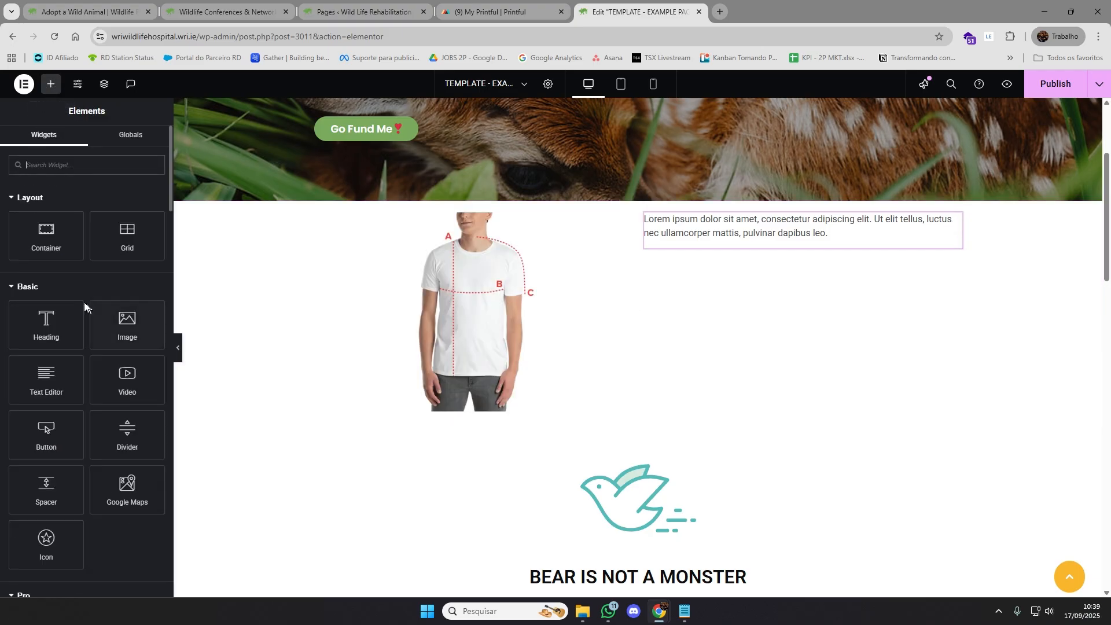
drag(53, 340, 707, 223)
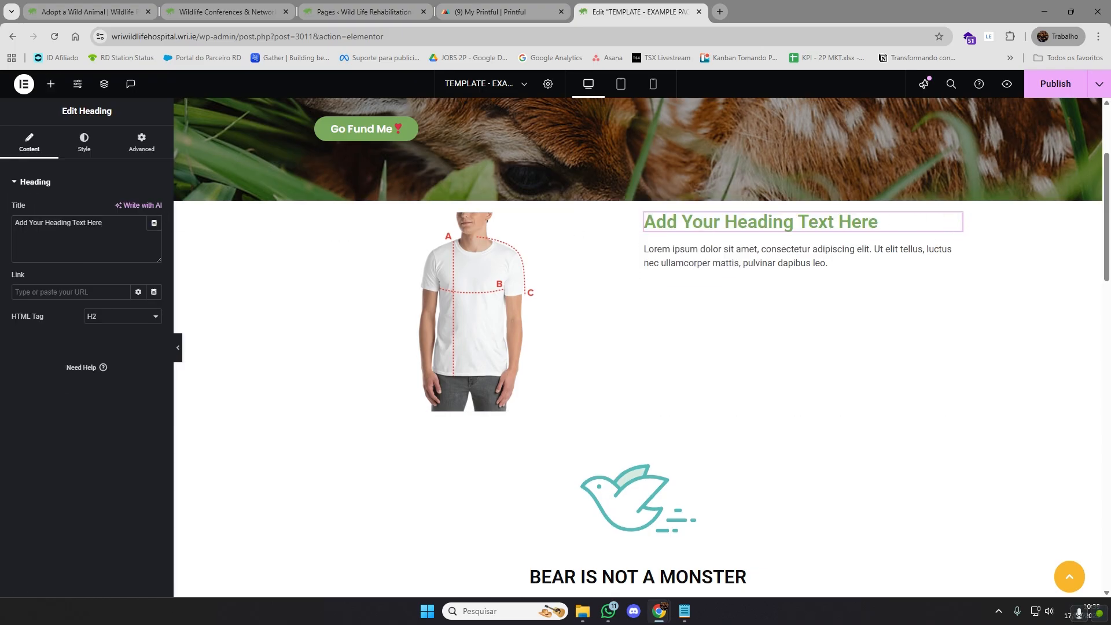
Set the new heading's title to "Take a look at this T-Shirt"
drag(104, 223, 2, 230)
text(Take a L)
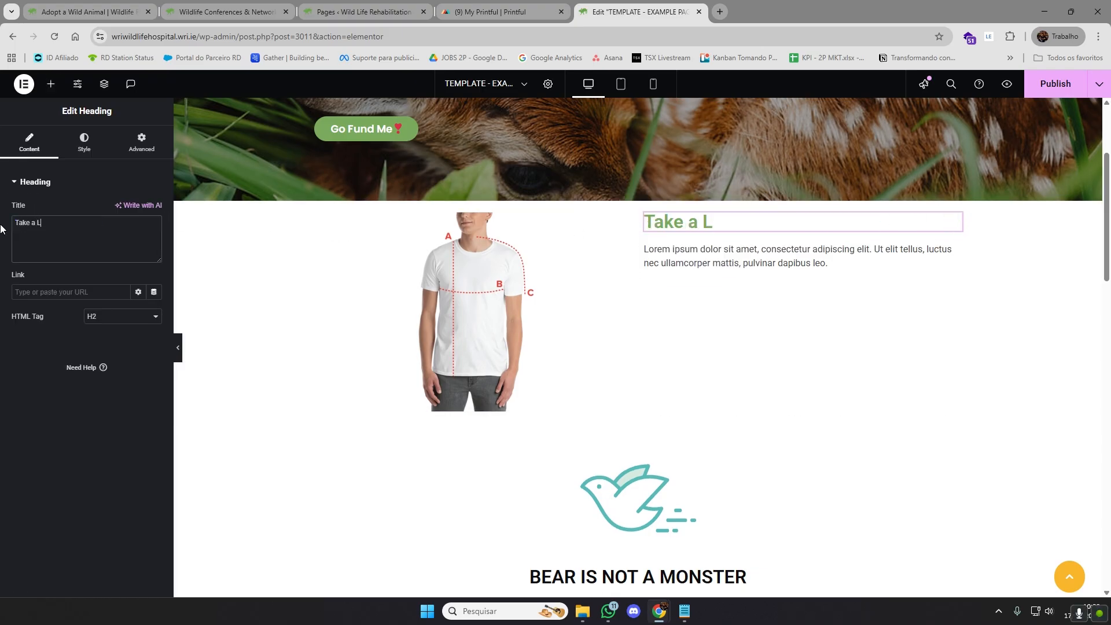
text(ook at this T)
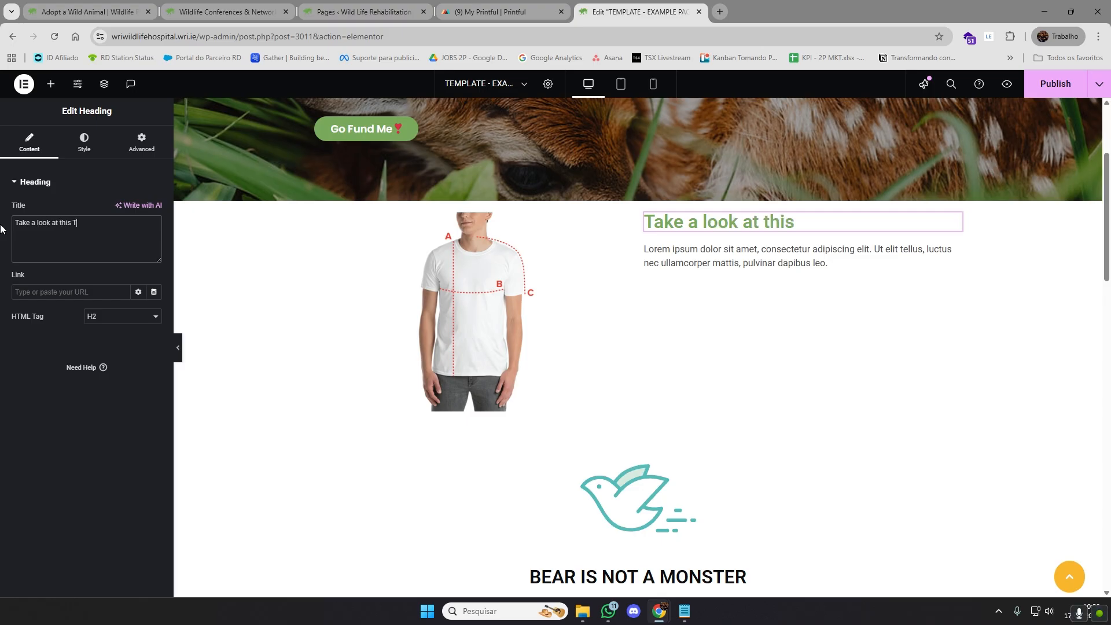
text('Shi)
key(BackSpace)
key(BackSpace)
key(BackSpace)
key(BackSpace)
key(BackSpace)
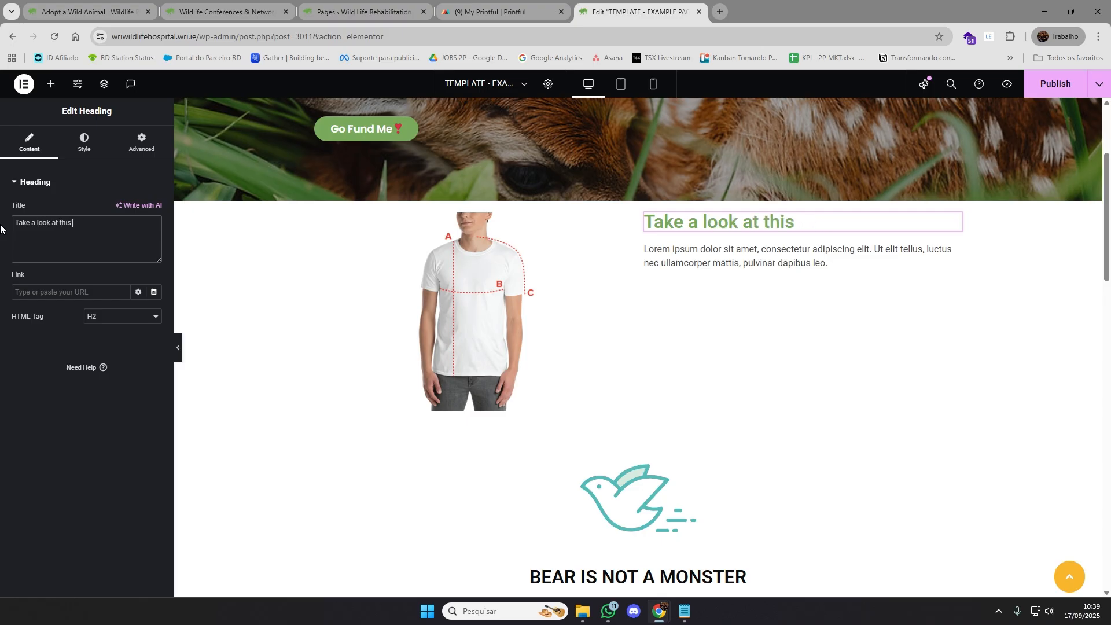
text(T-Shirt)
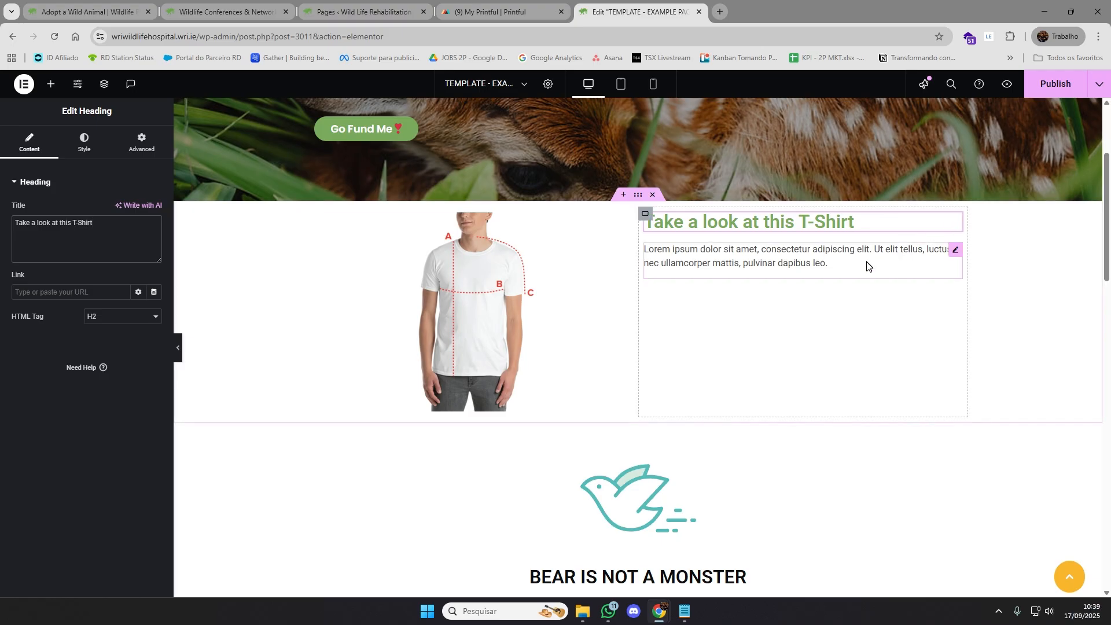
Add a Button widget below the Lorem ipsum paragraph in the container's right column
click(863, 272)
key(ctrl+a)
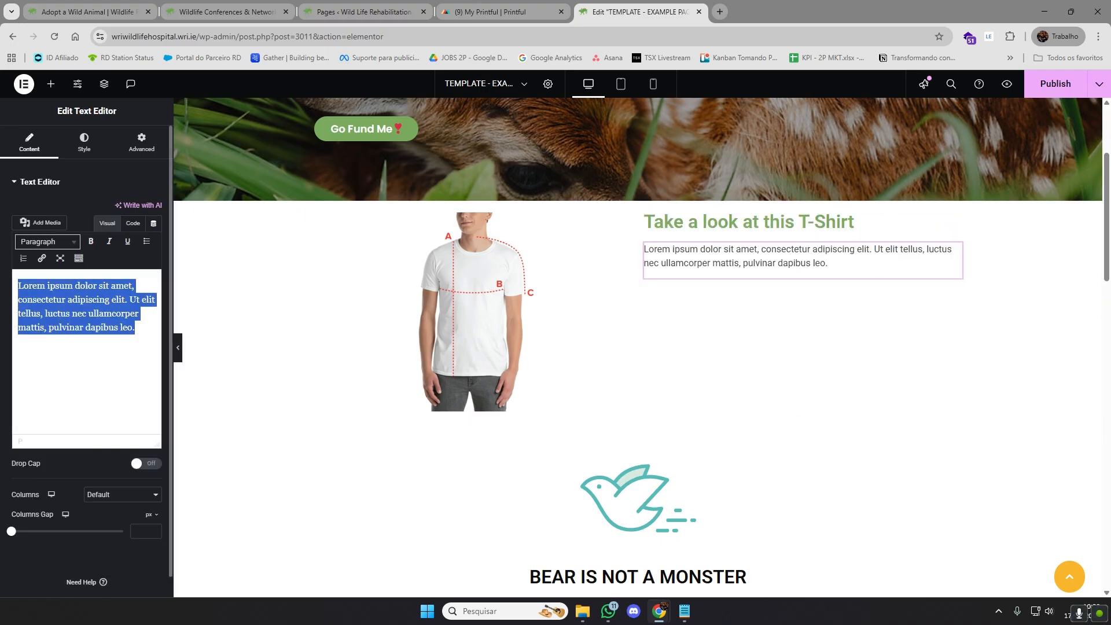
click(1031, 297)
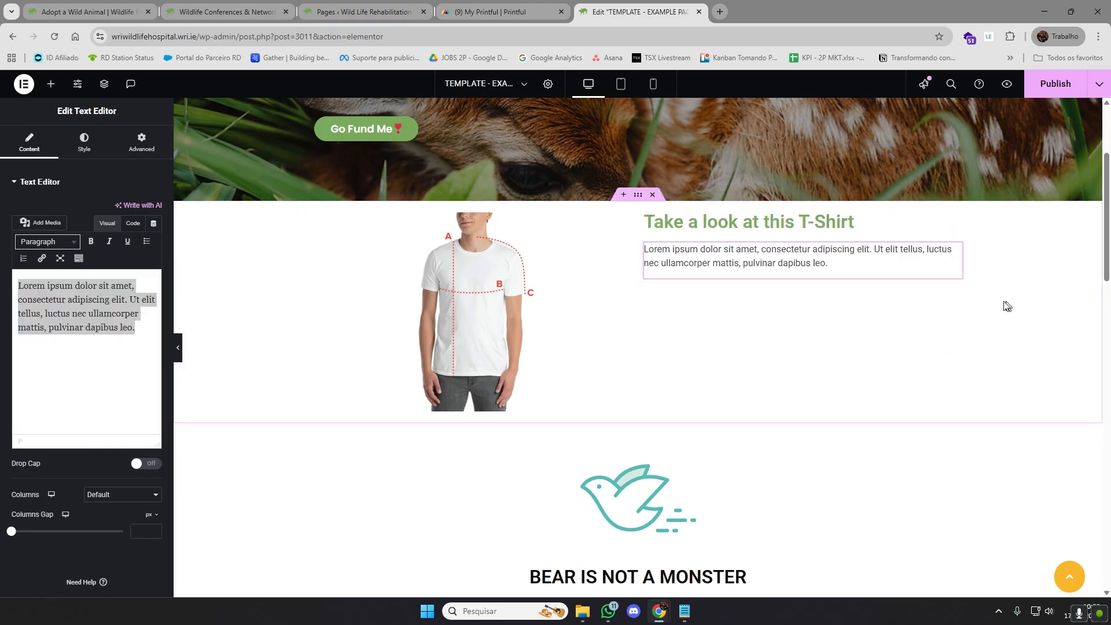
click(51, 84)
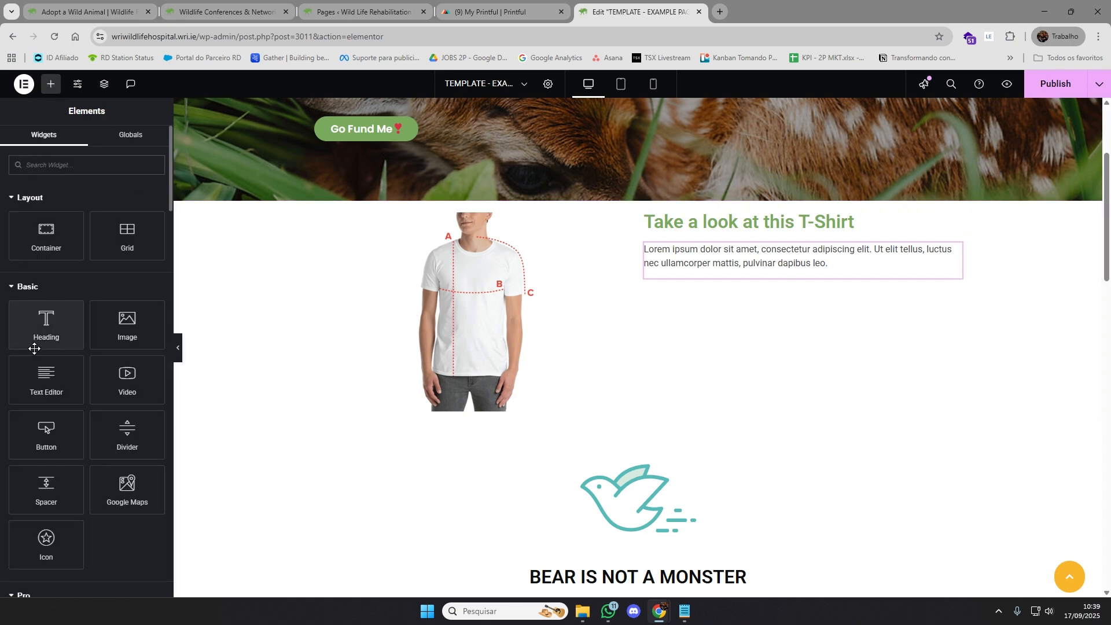
drag(48, 436, 705, 272)
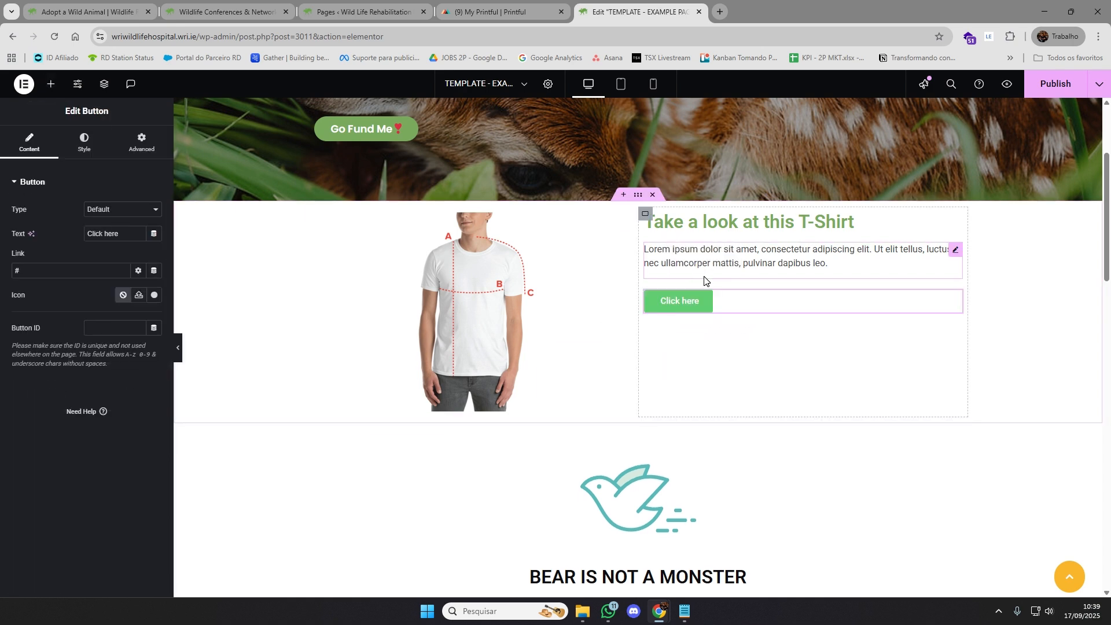
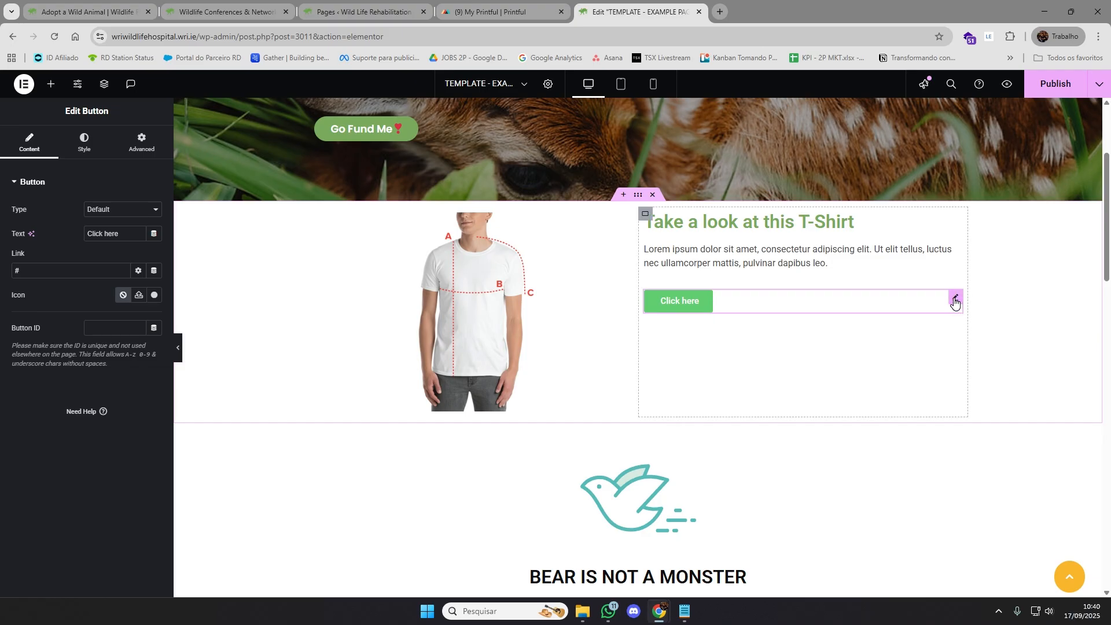
Replace the button below the Lorem ipsum paragraph with a new Button widget and stretch it across the full column width
key(Delete)
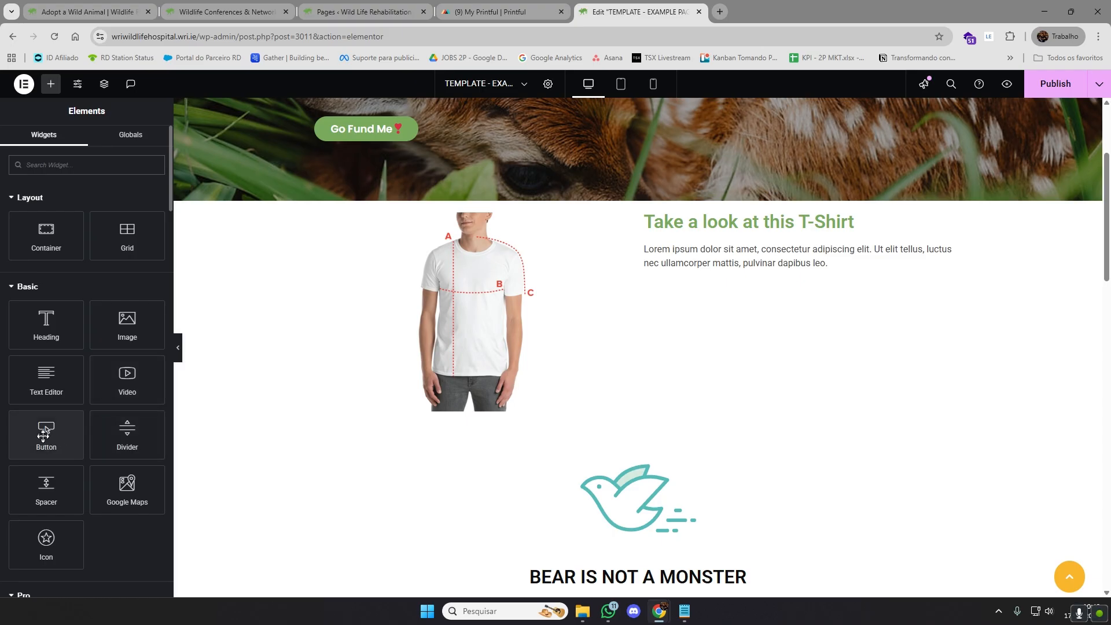
drag(47, 431, 781, 288)
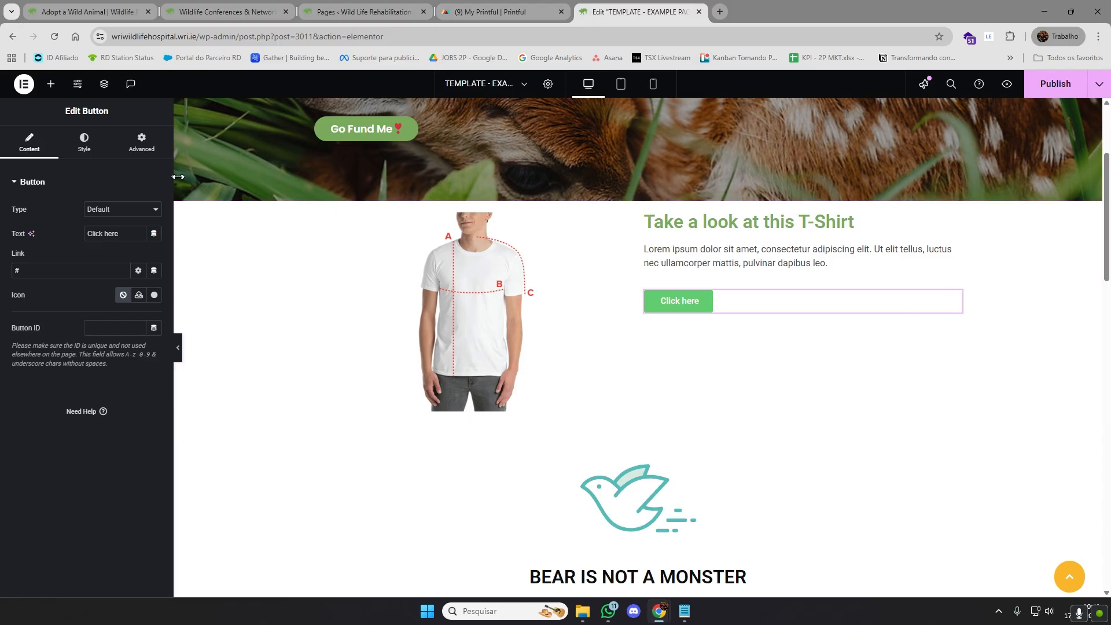
click(84, 144)
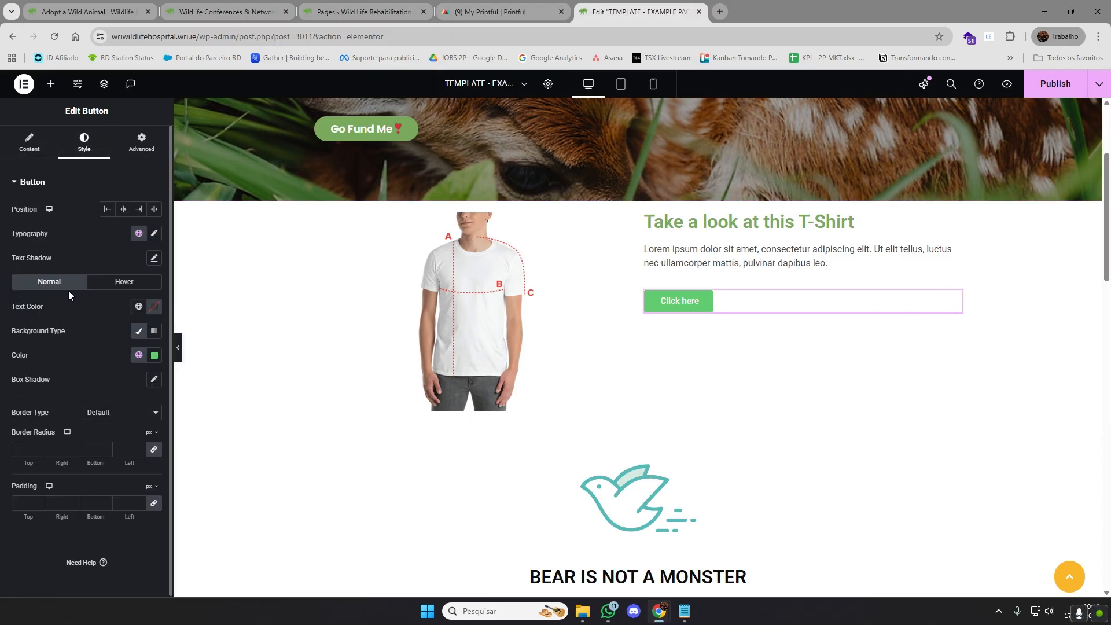
click(155, 209)
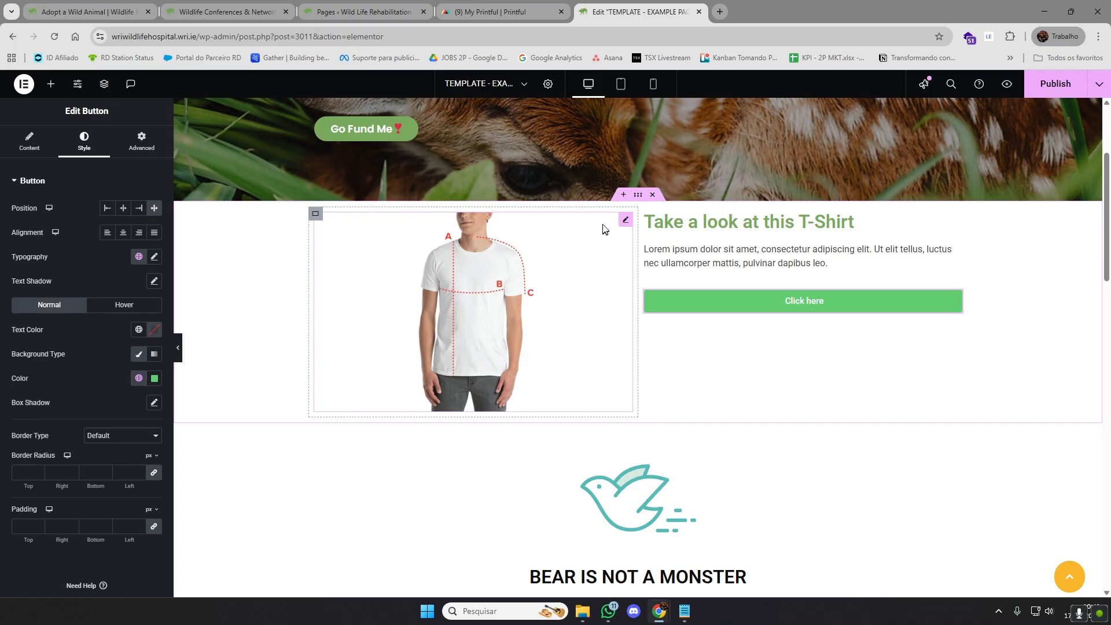
Duplicate the two-column T-Shirt container below the hero banner
right_click(637, 196)
click(1036, 299)
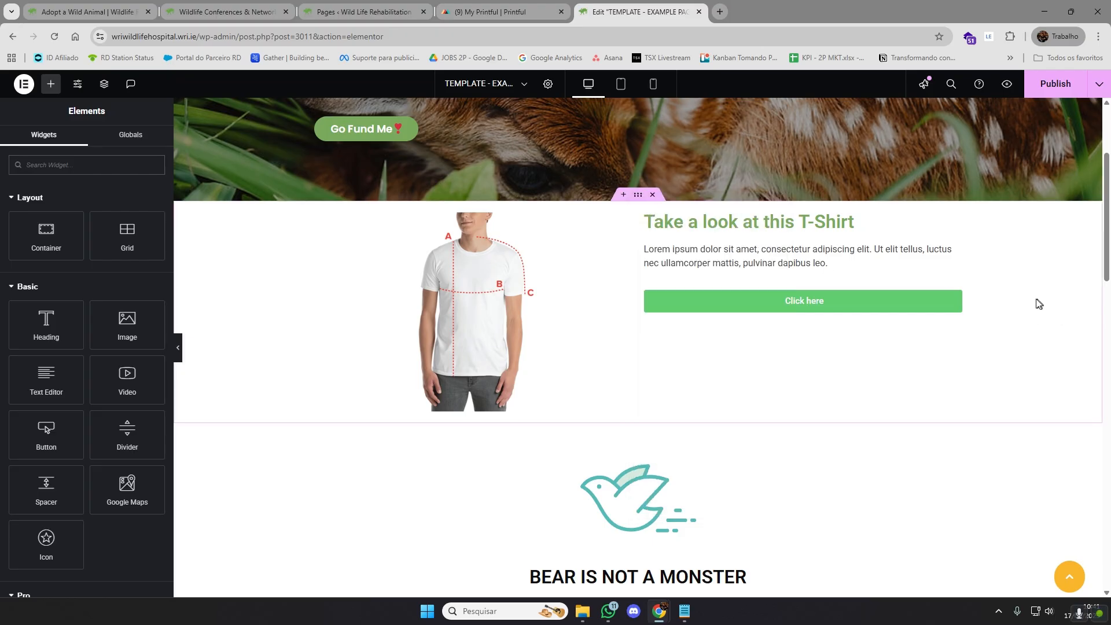
right_click(637, 197)
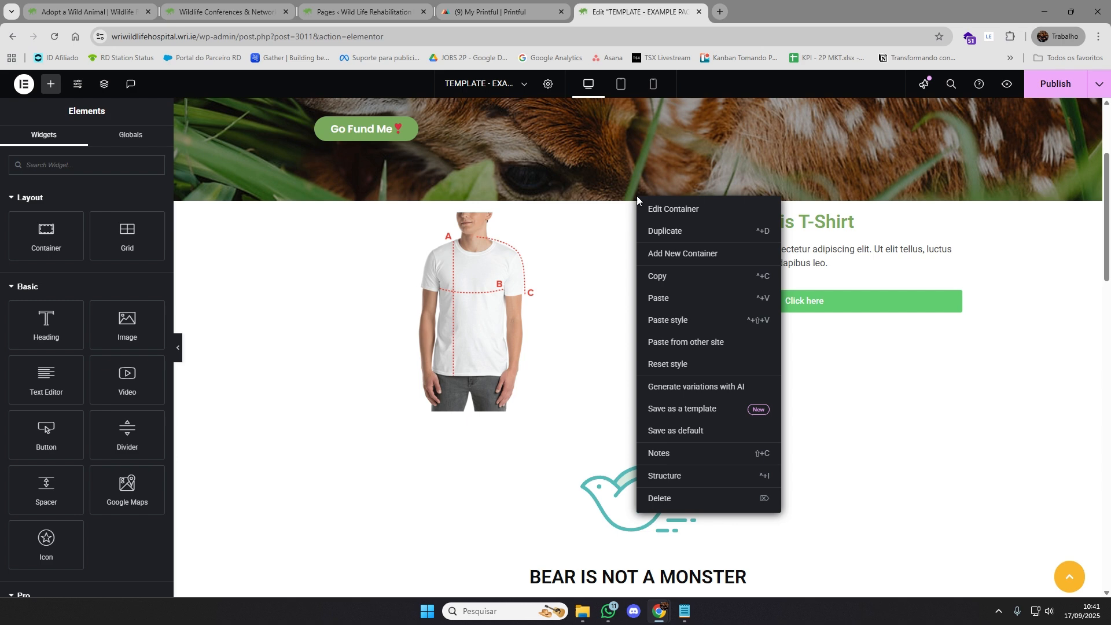
click(687, 237)
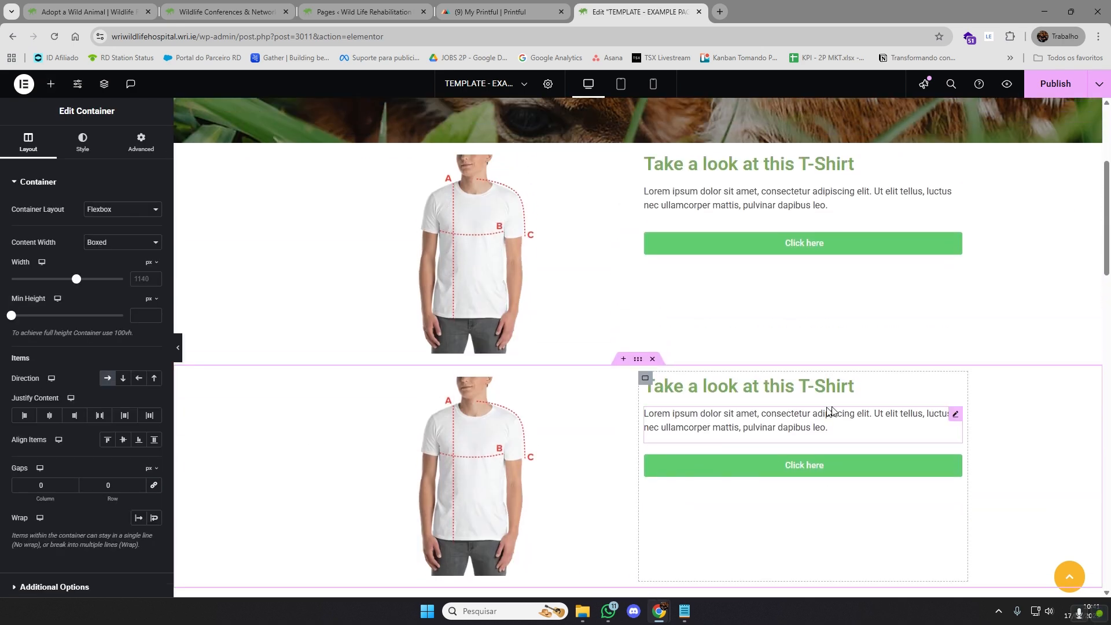
Replace the T-shirt image in the upper T-Shirt container with a Slides widget and browse through its slides
click(625, 163)
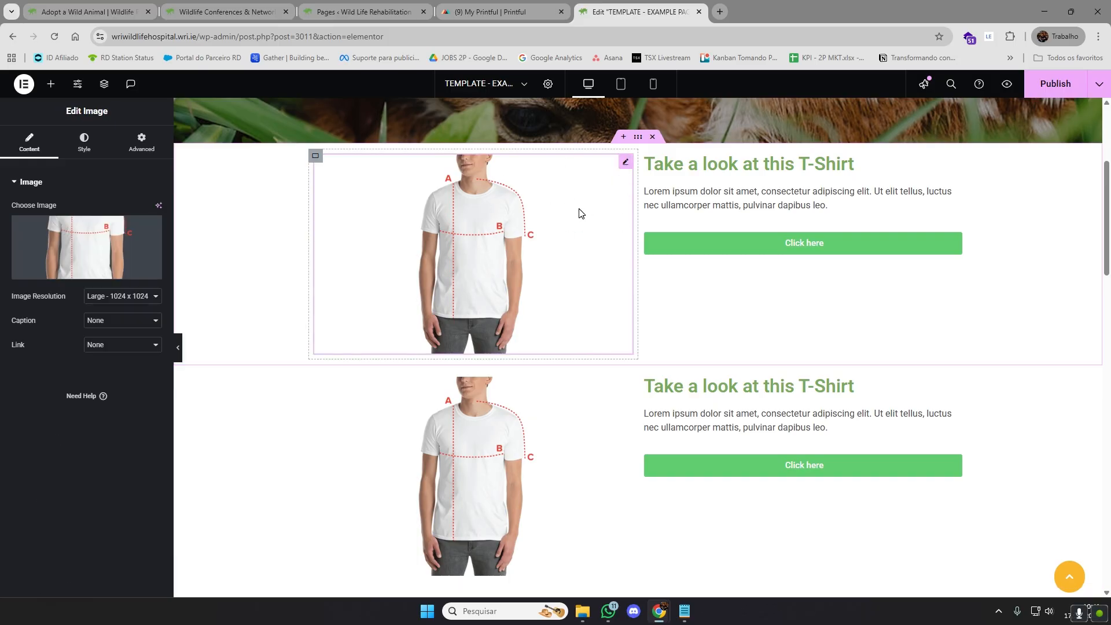
key(Delete)
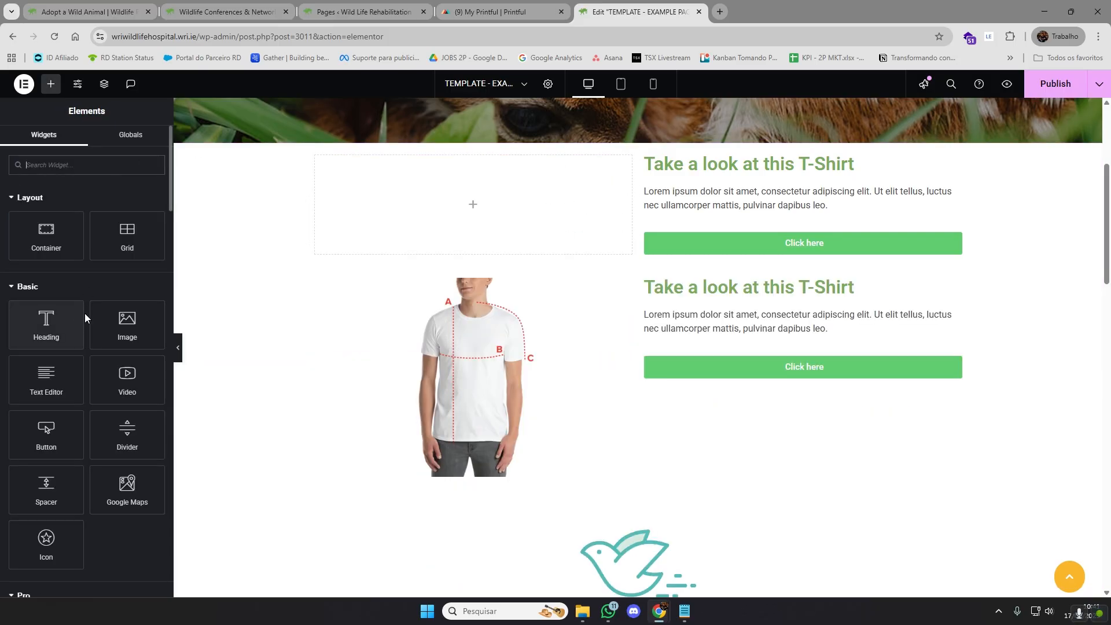
scroll(139, 369, down, 1)
scroll(138, 369, down, 4)
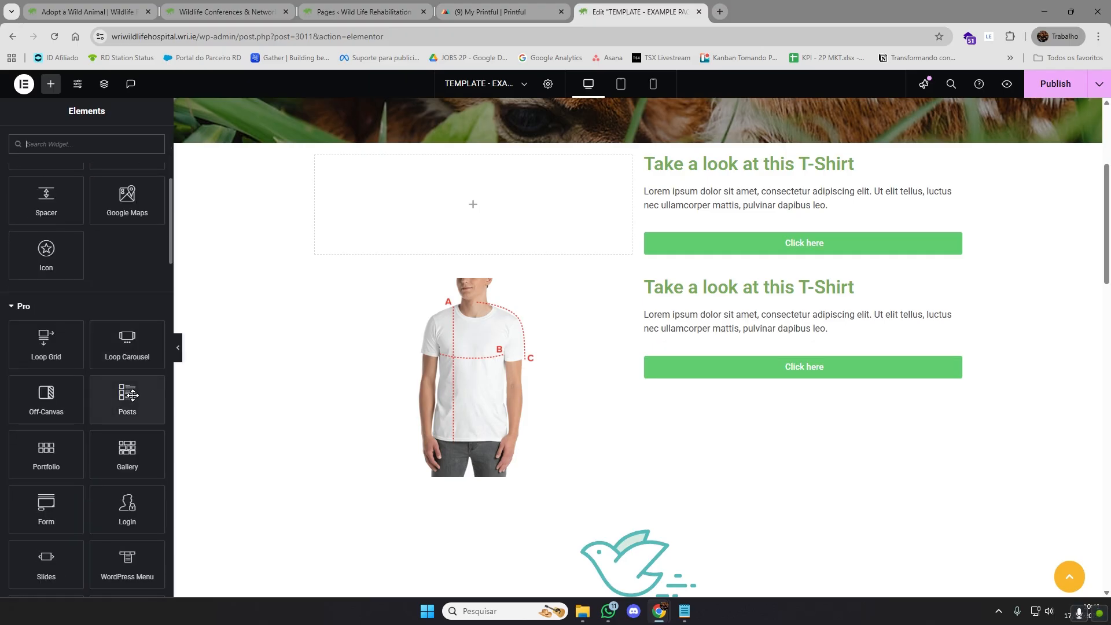
scroll(132, 395, down, 2)
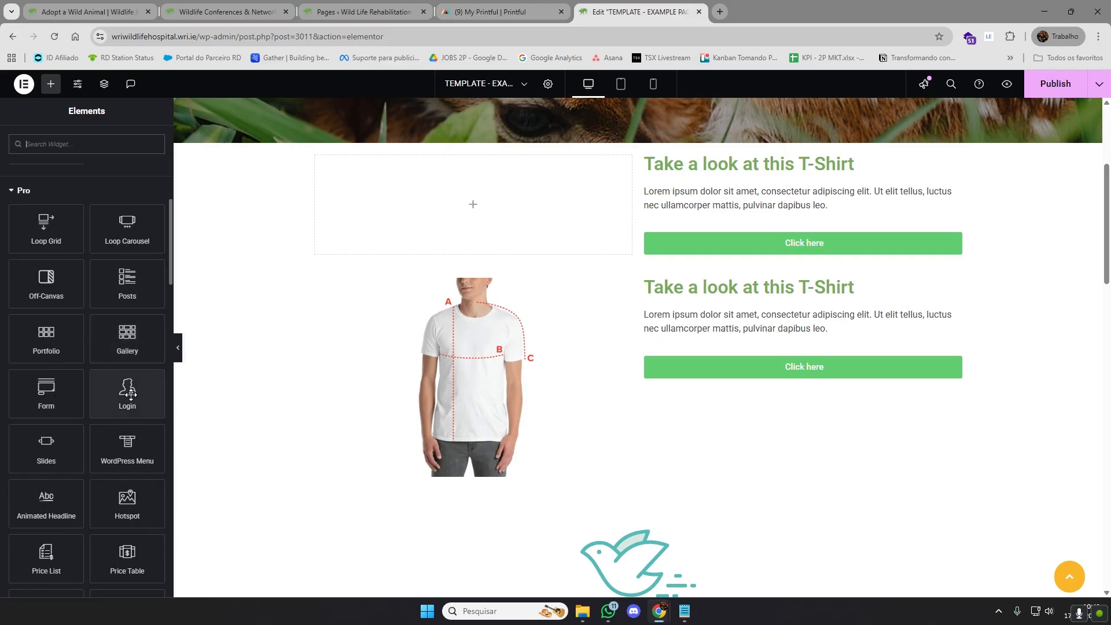
scroll(134, 395, down, 1)
drag(47, 387, 475, 198)
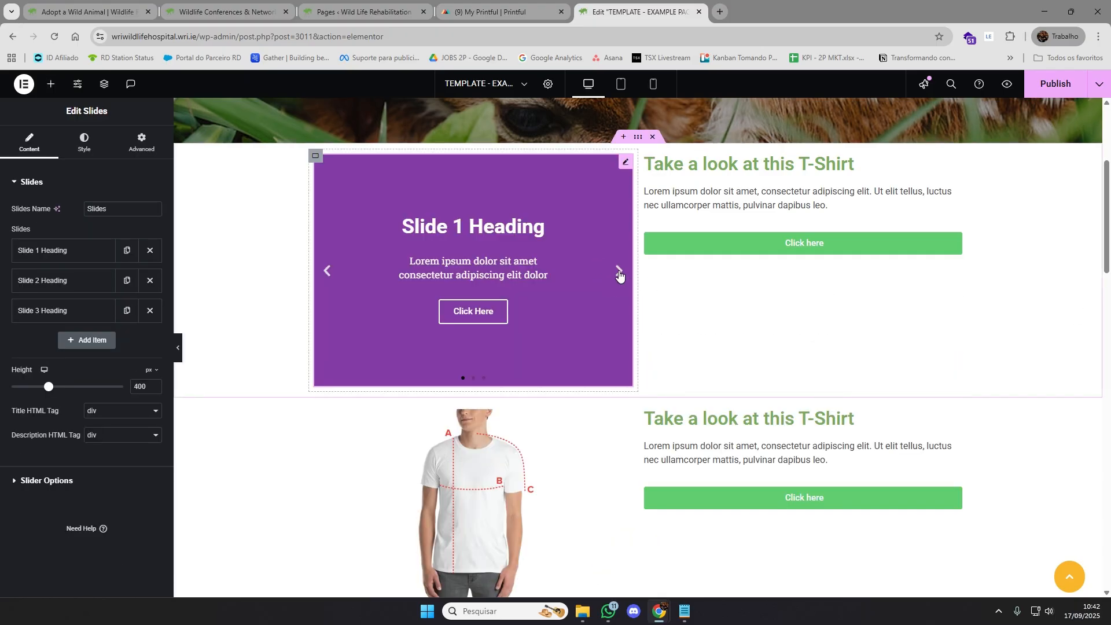
click(619, 272)
click(619, 272)
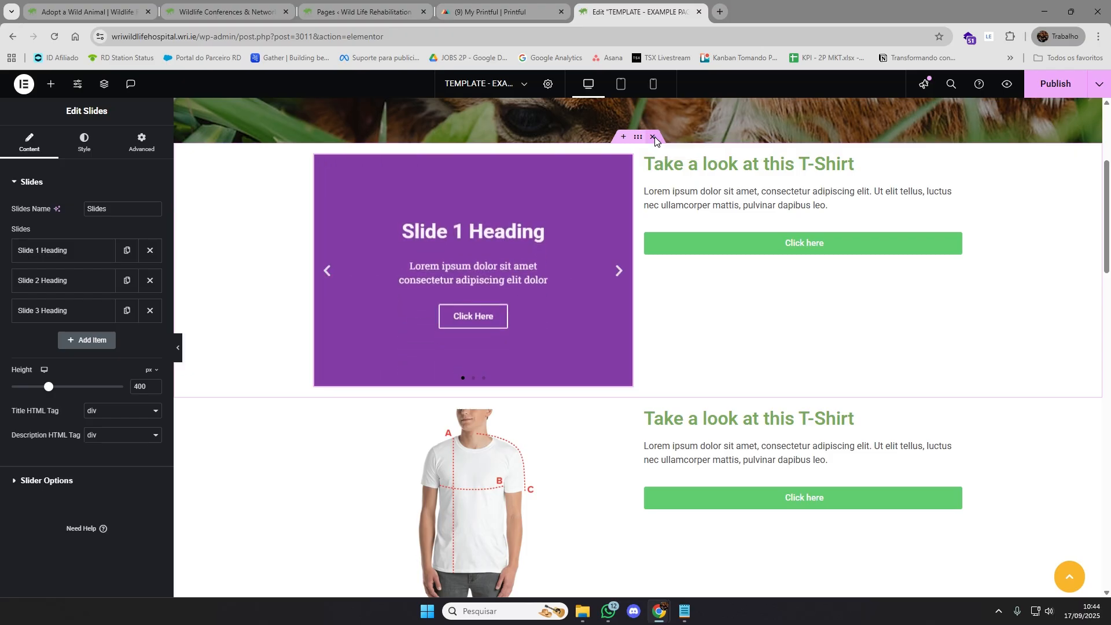
Delete both T-Shirt containers between the hero banner and the bird icon section
click(654, 137)
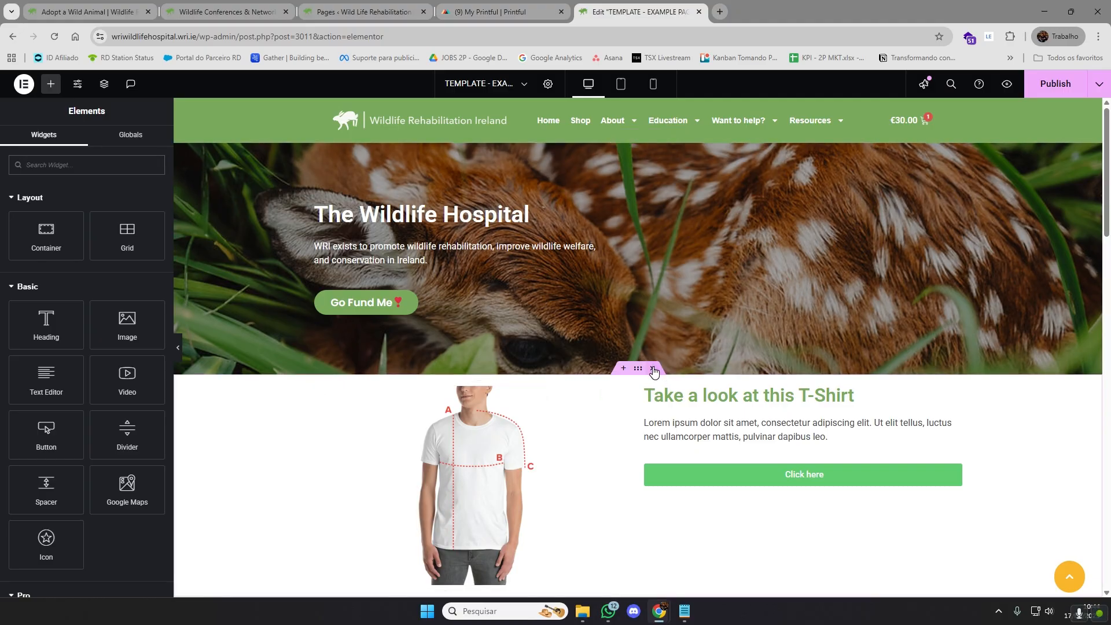
click(653, 368)
scroll(668, 366, down, 2)
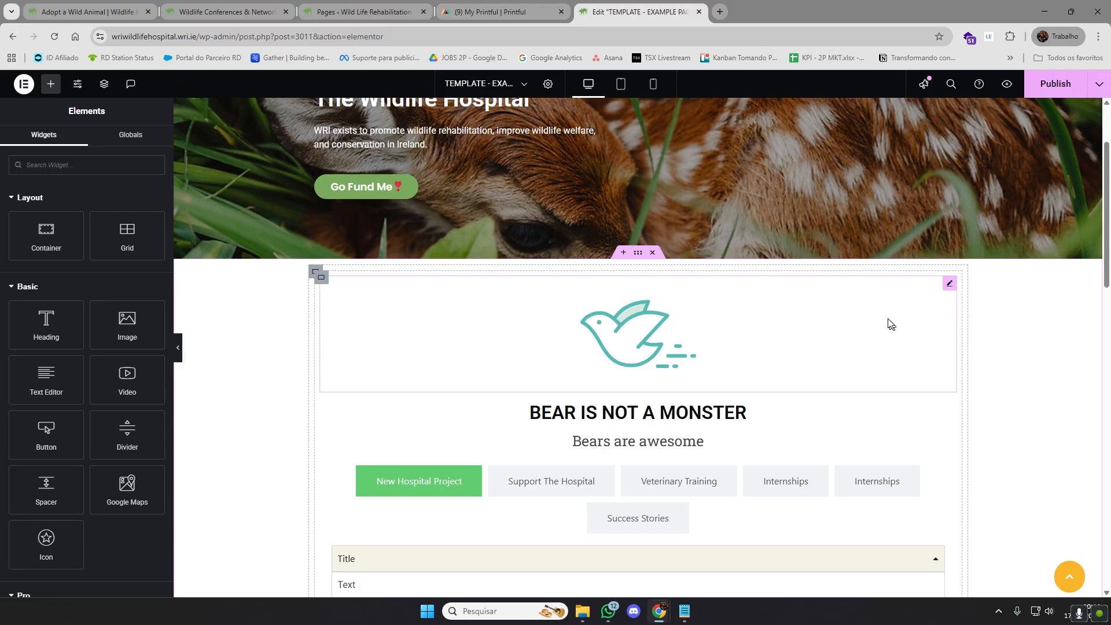
Switch to the live home page, view the Courses page through its Find Out More link, and return to the home page
click(107, 3)
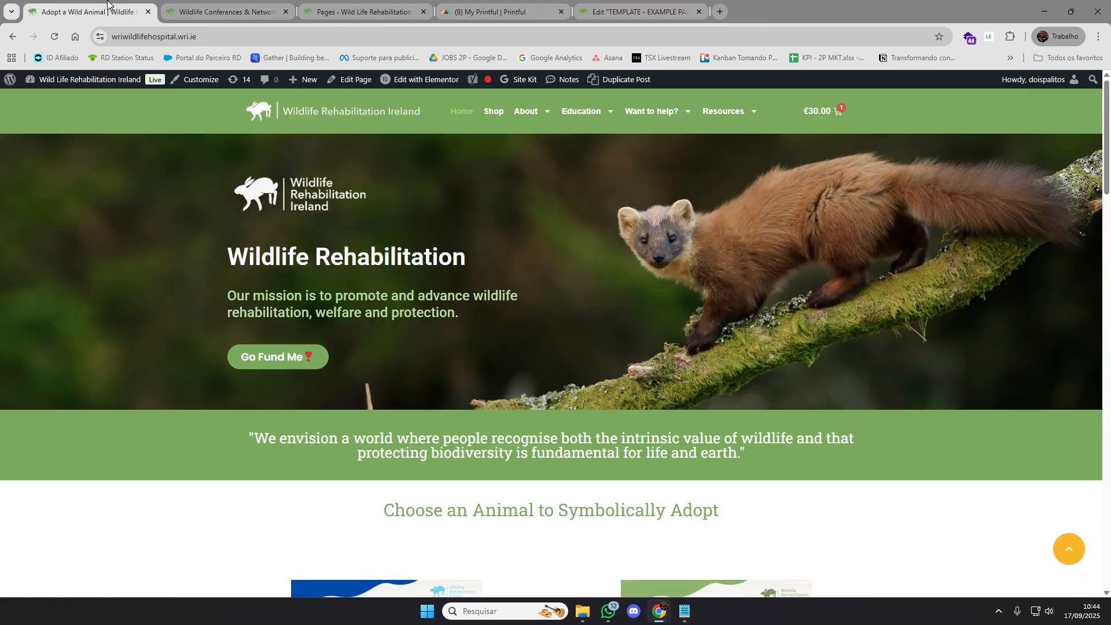
scroll(926, 307, down, 12)
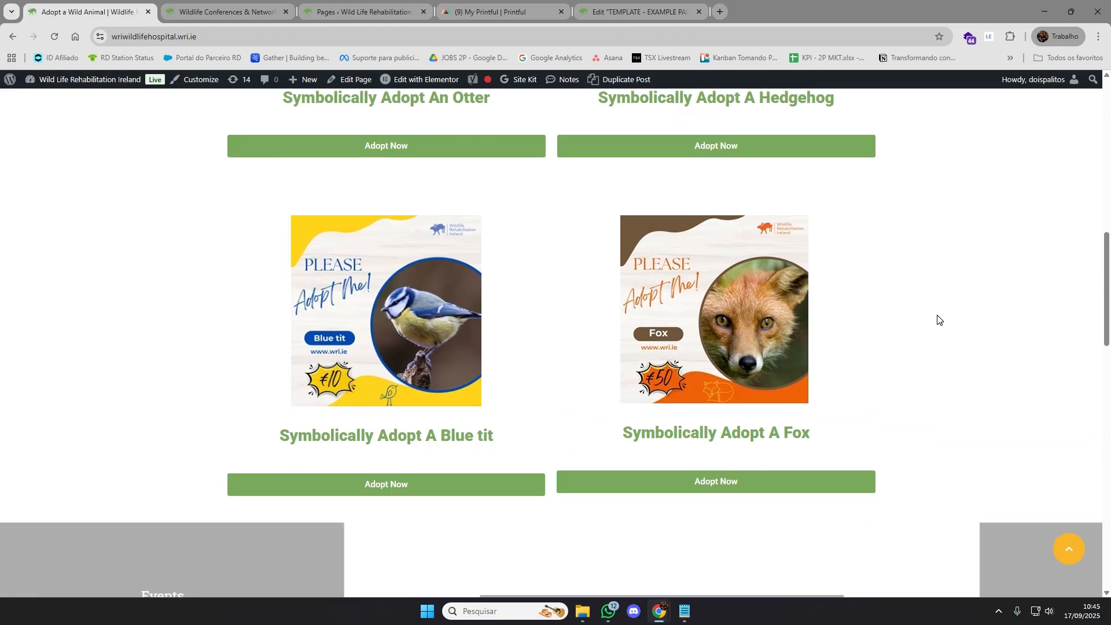
scroll(938, 320, down, 7)
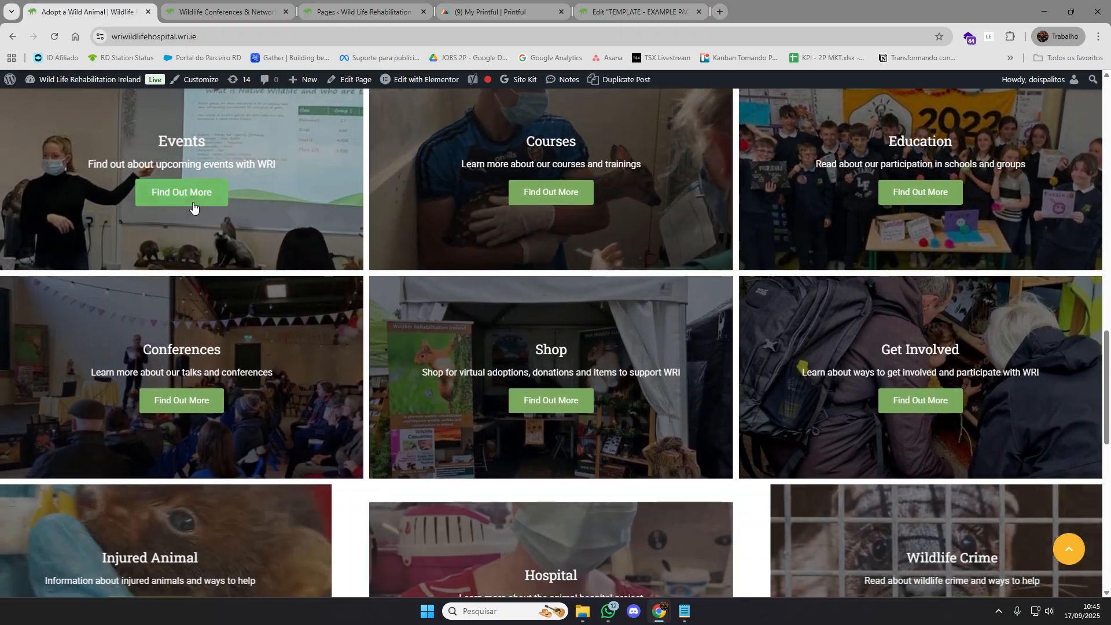
click(546, 196)
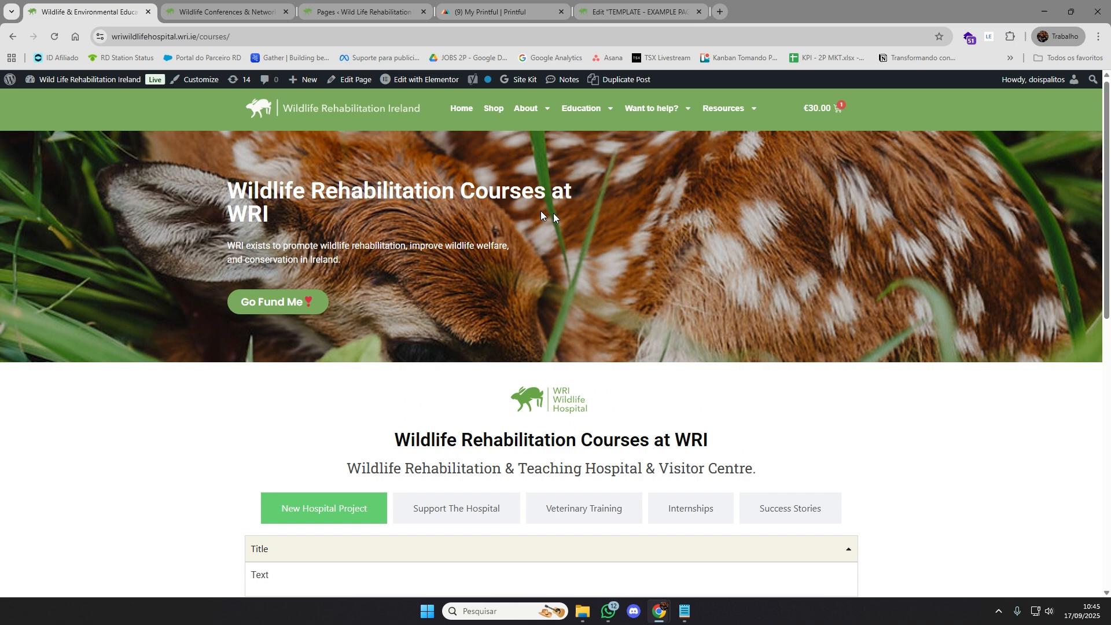
click(11, 38)
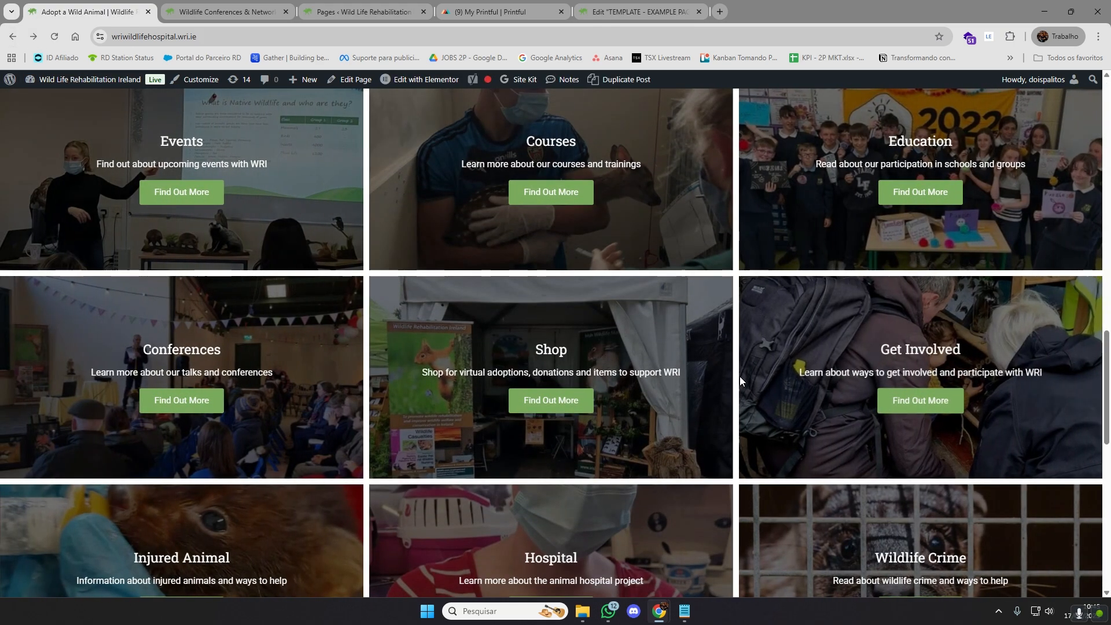
View the Hospital page linked from the home page's Hospital card, checking its layout, and return to the home page
scroll(736, 382, down, 1)
scroll(727, 389, down, 2)
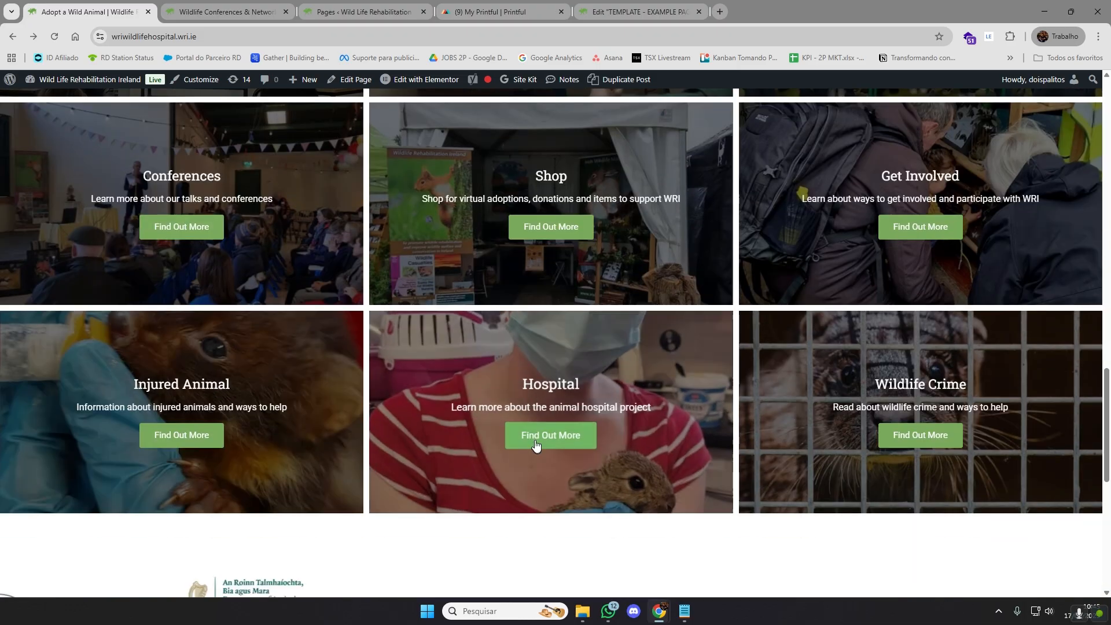
click(539, 434)
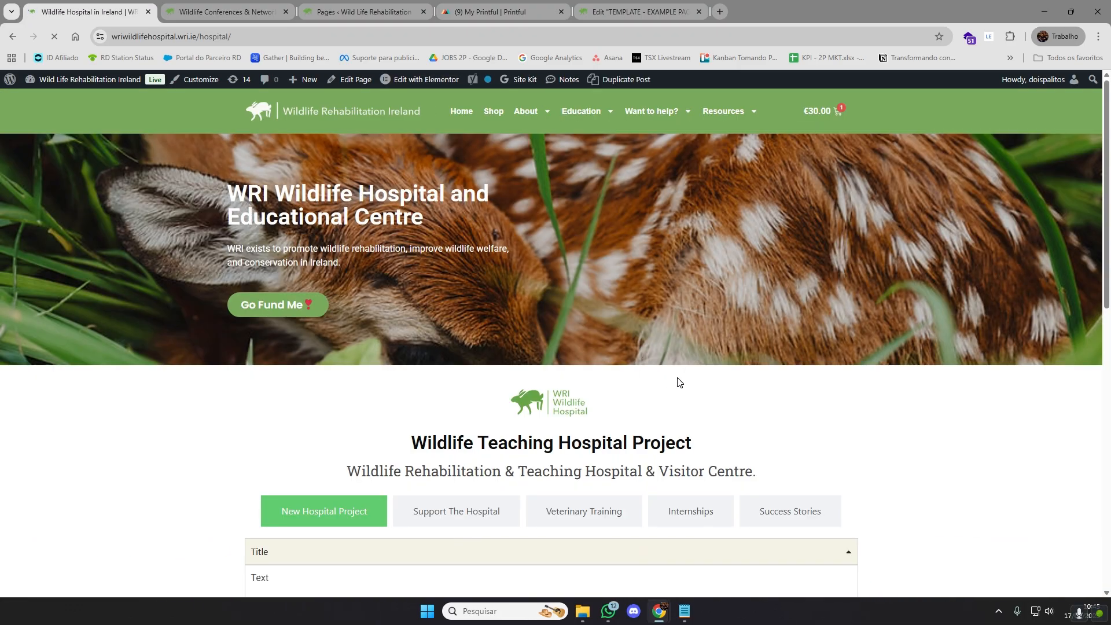
scroll(677, 382, down, 4)
scroll(685, 382, down, 3)
scroll(685, 382, up, 3)
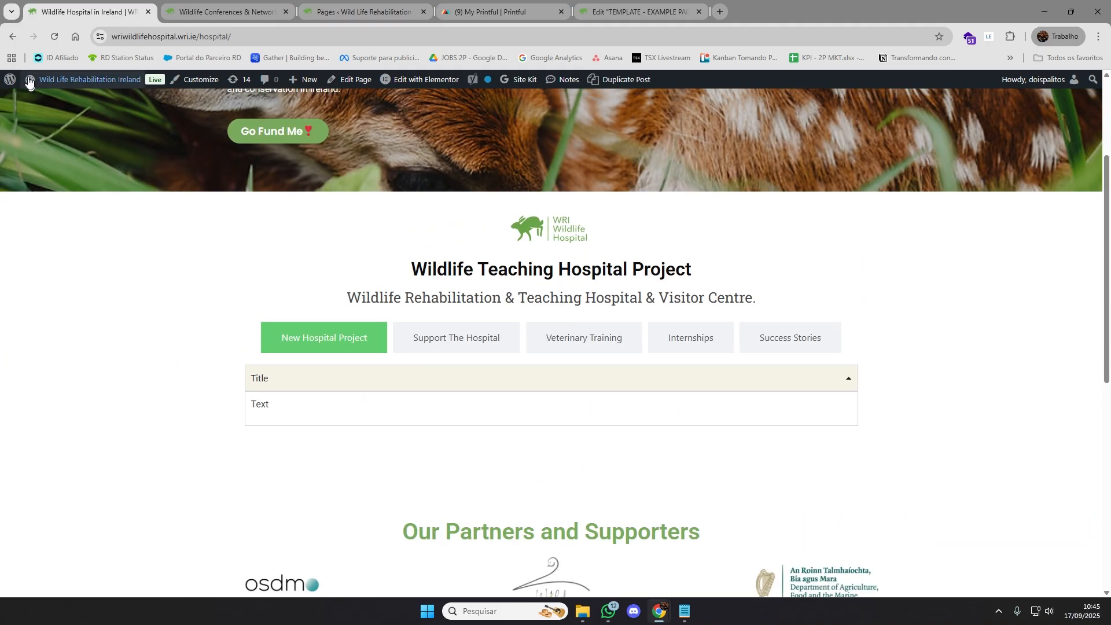
click(14, 37)
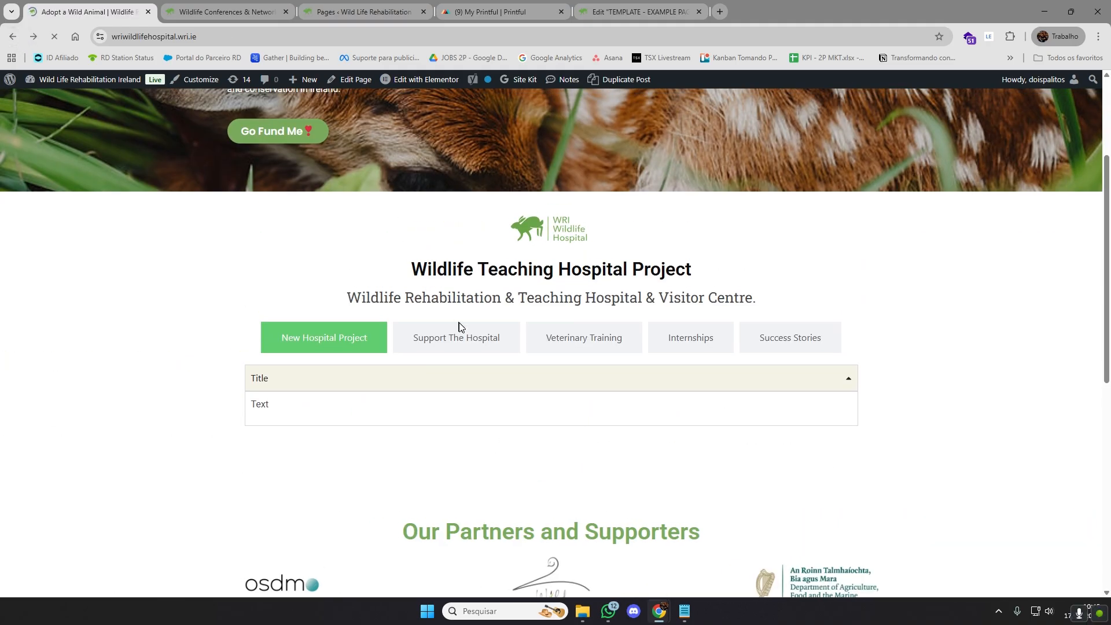
Open the Events page from the home page and examine its Upcoming Event listing and the category cards below it
scroll(269, 339, up, 4)
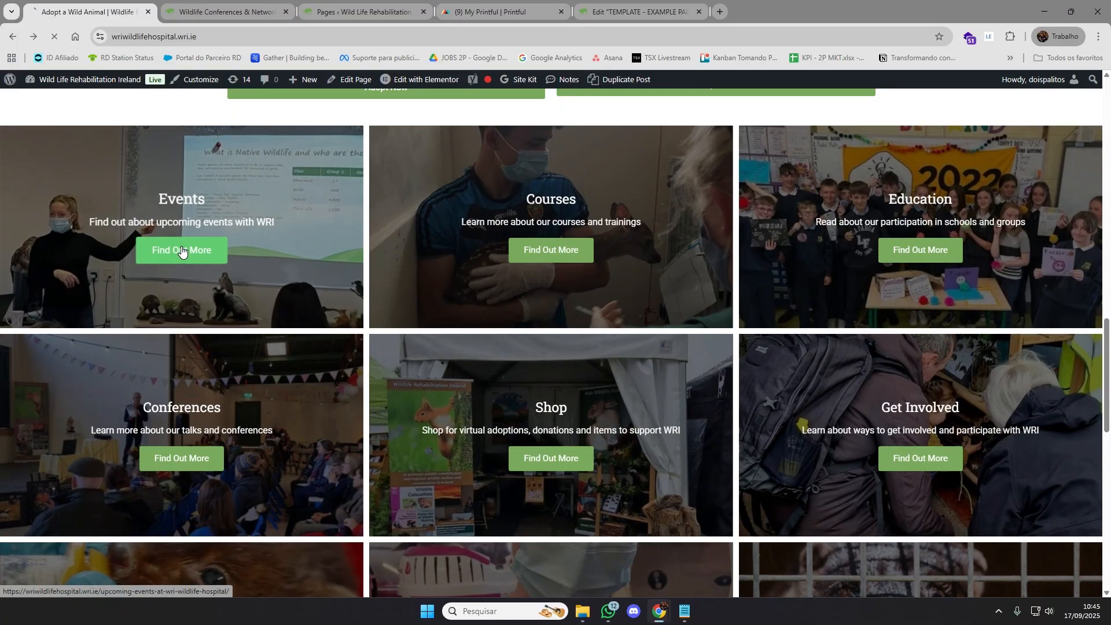
click(181, 249)
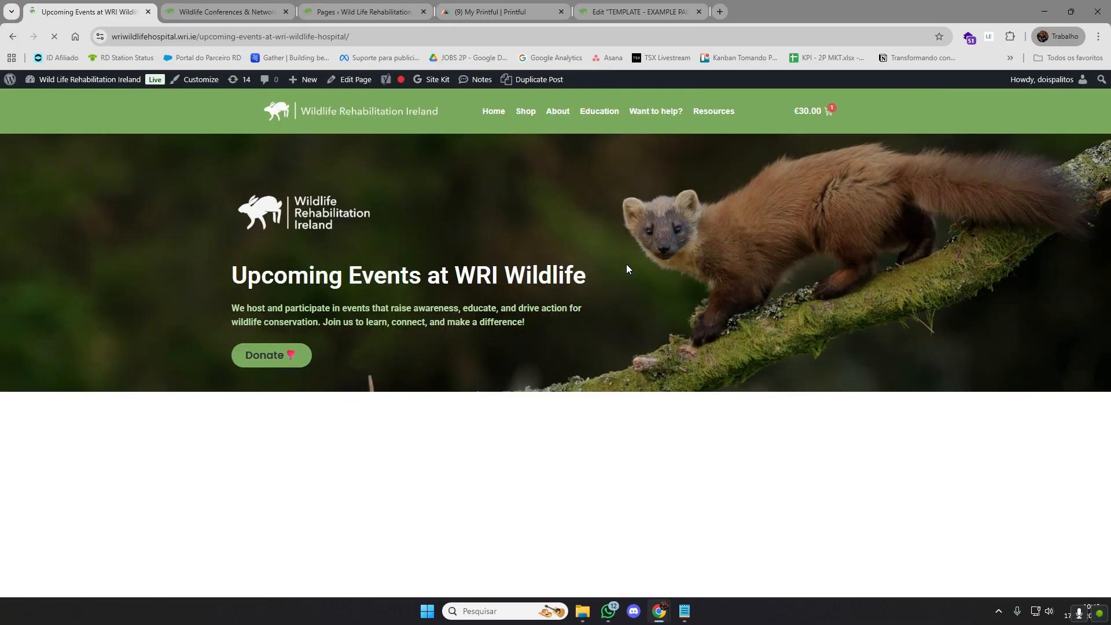
scroll(714, 340, down, 2)
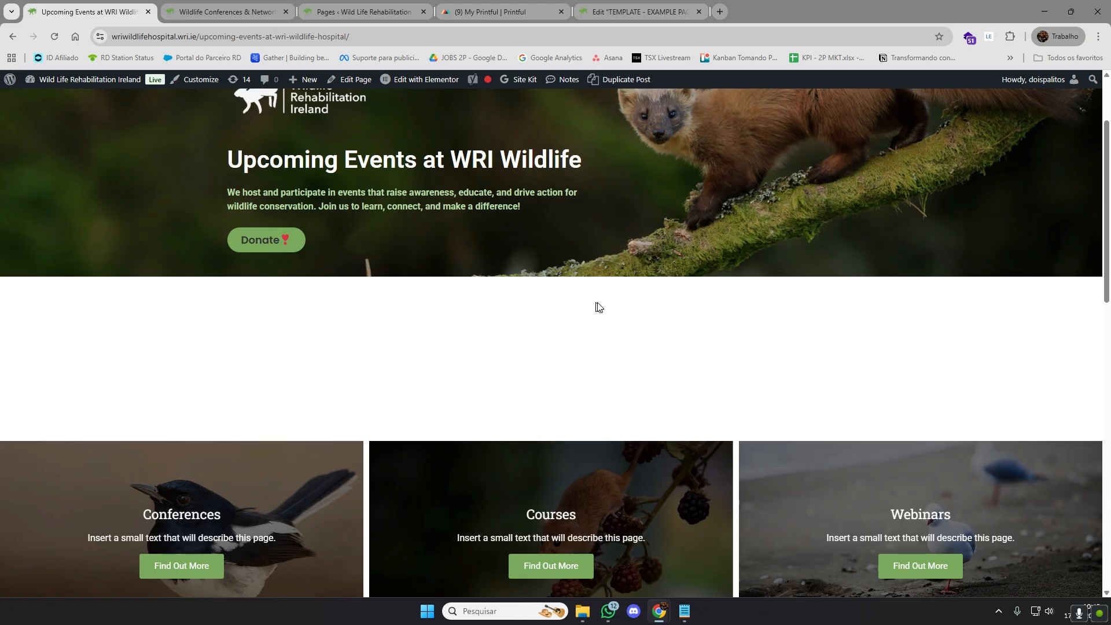
scroll(341, 295, down, 1)
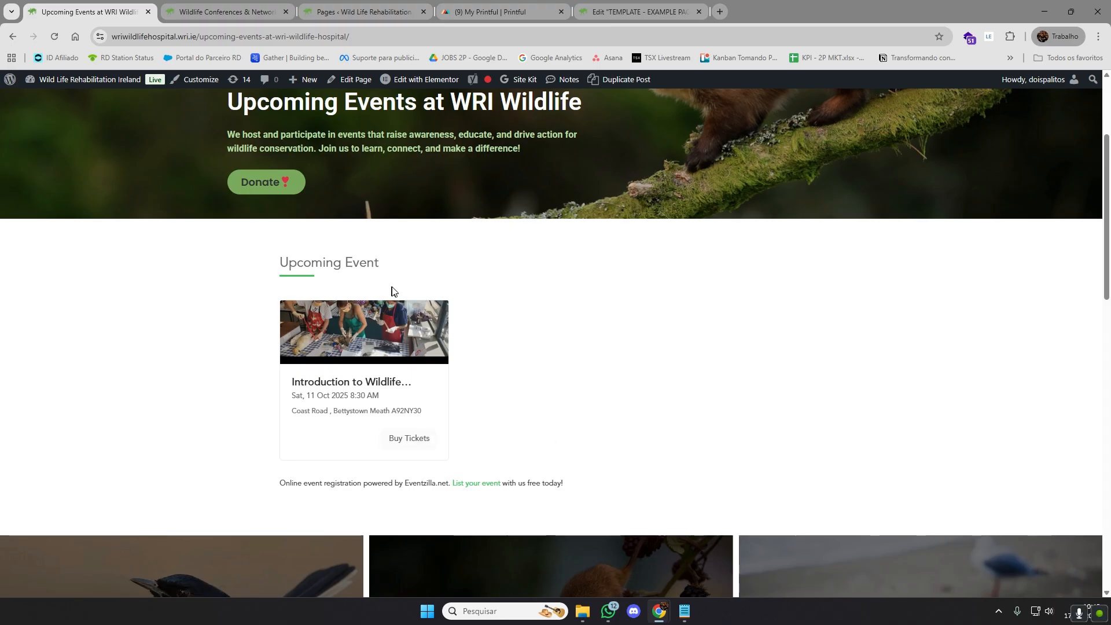
scroll(654, 385, down, 1)
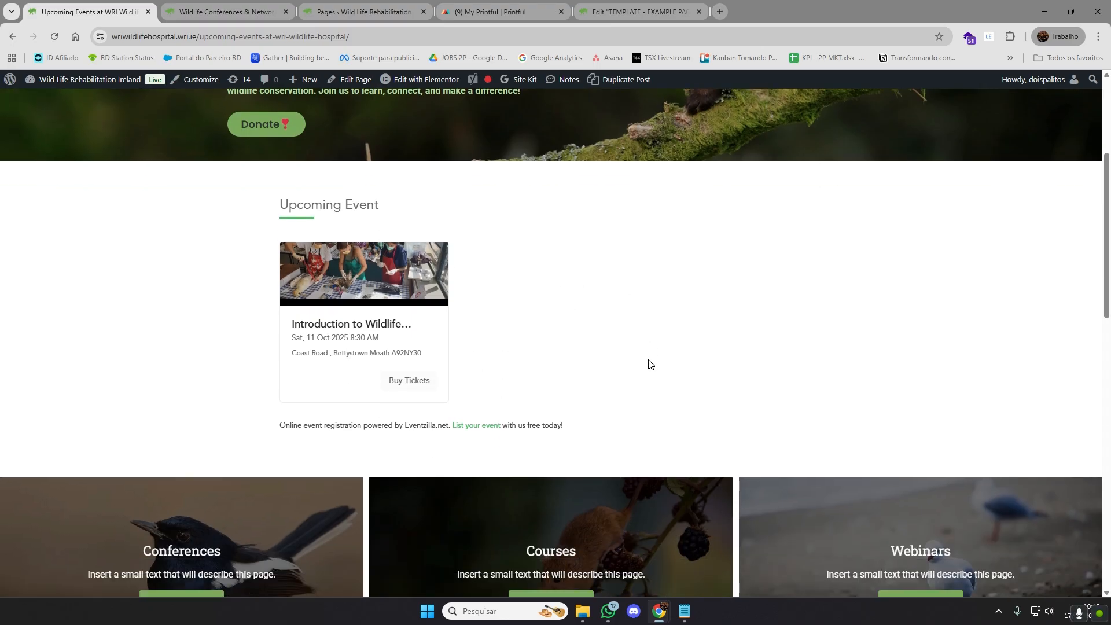
scroll(669, 345, down, 5)
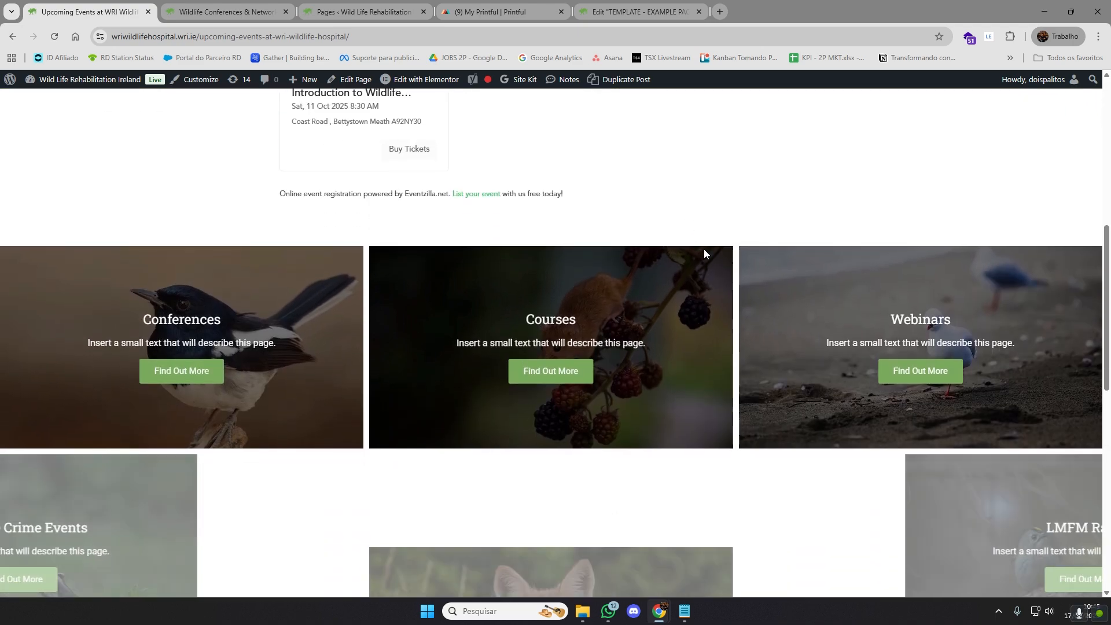
scroll(682, 187, up, 8)
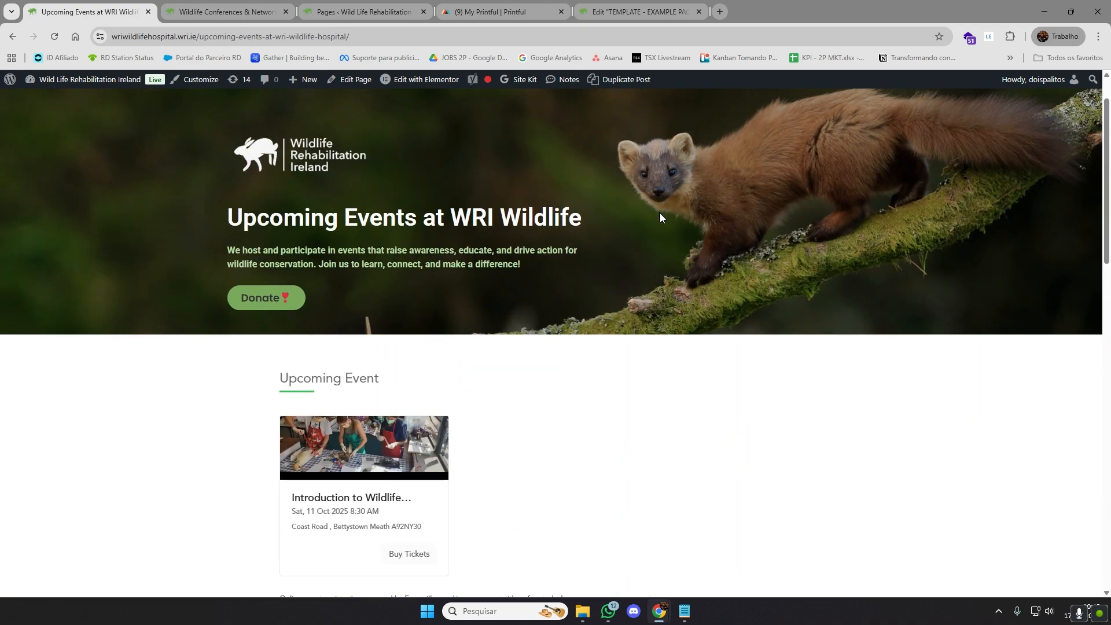
scroll(651, 228, down, 7)
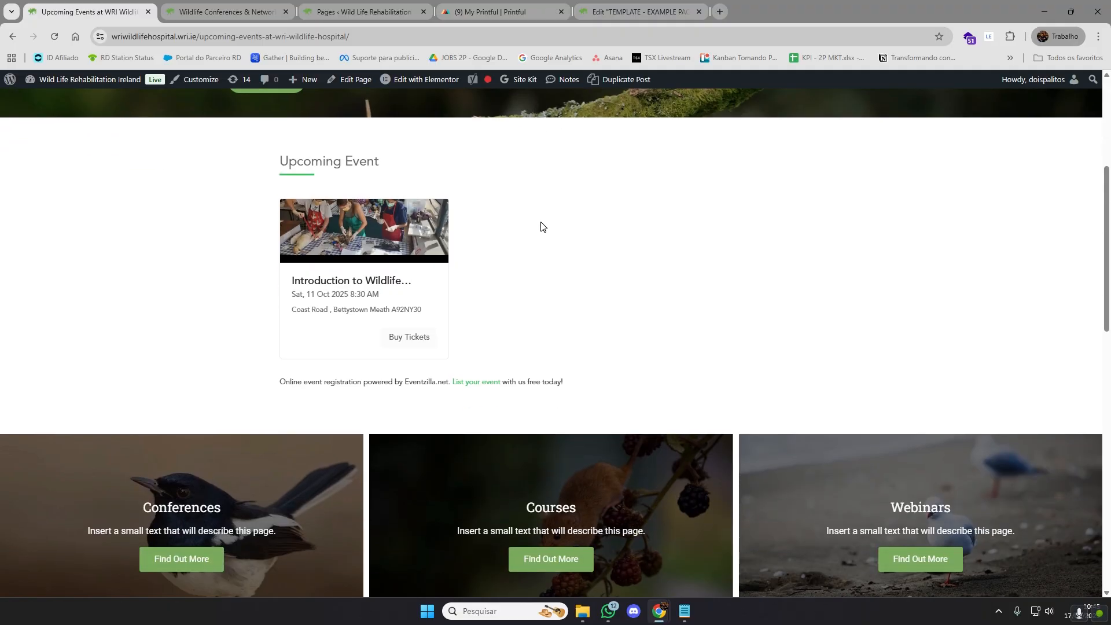
scroll(539, 220, down, 2)
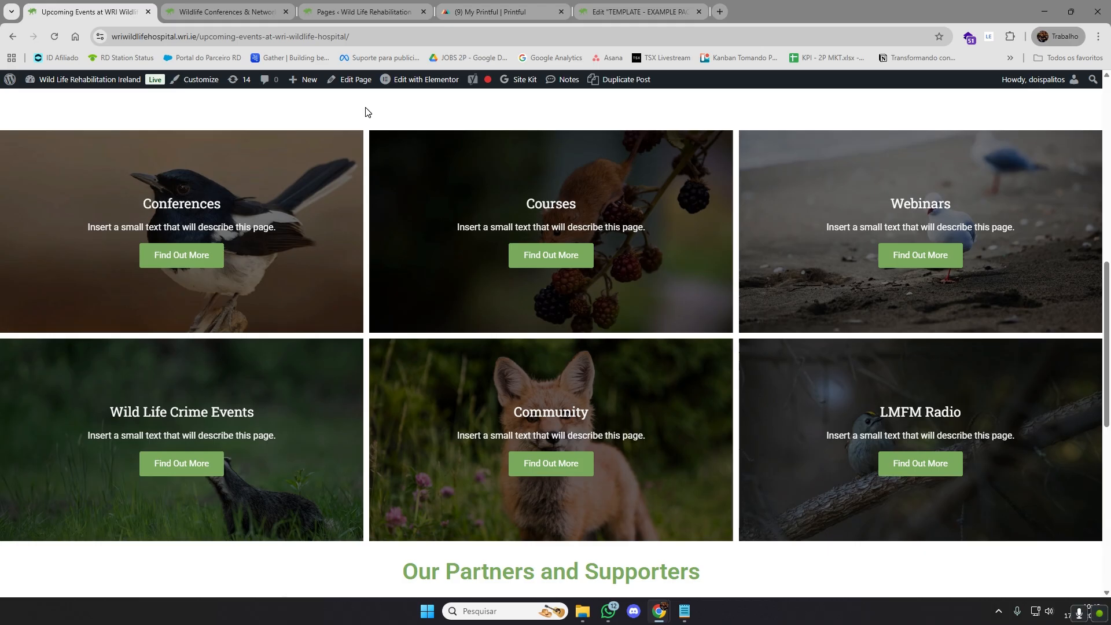
scroll(393, 151, up, 10)
scroll(453, 239, down, 8)
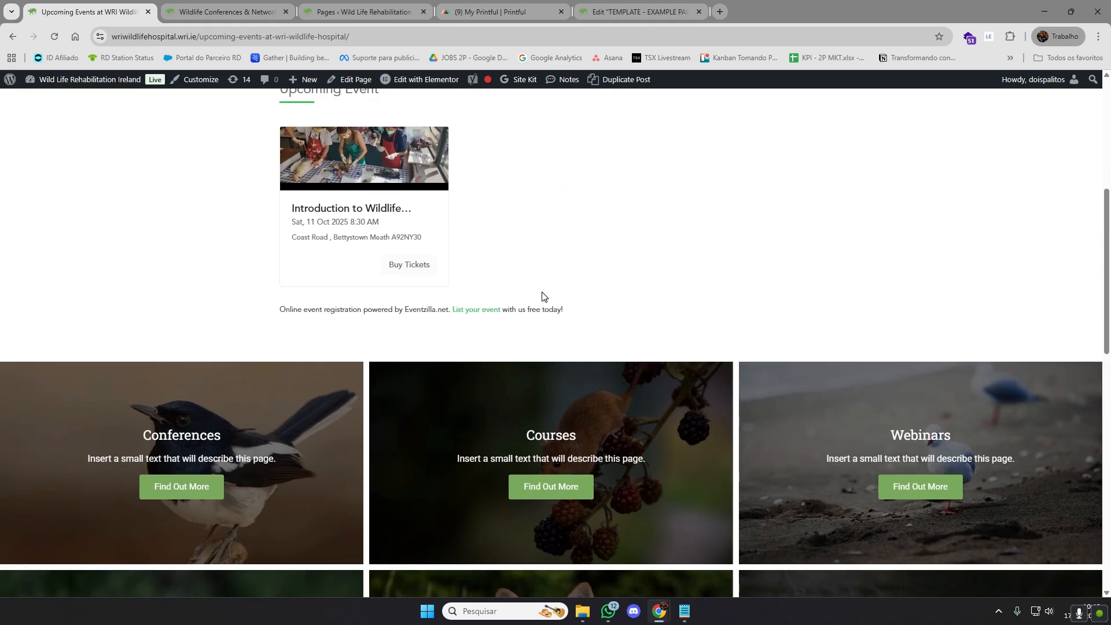
scroll(365, 270, down, 3)
scroll(365, 269, up, 2)
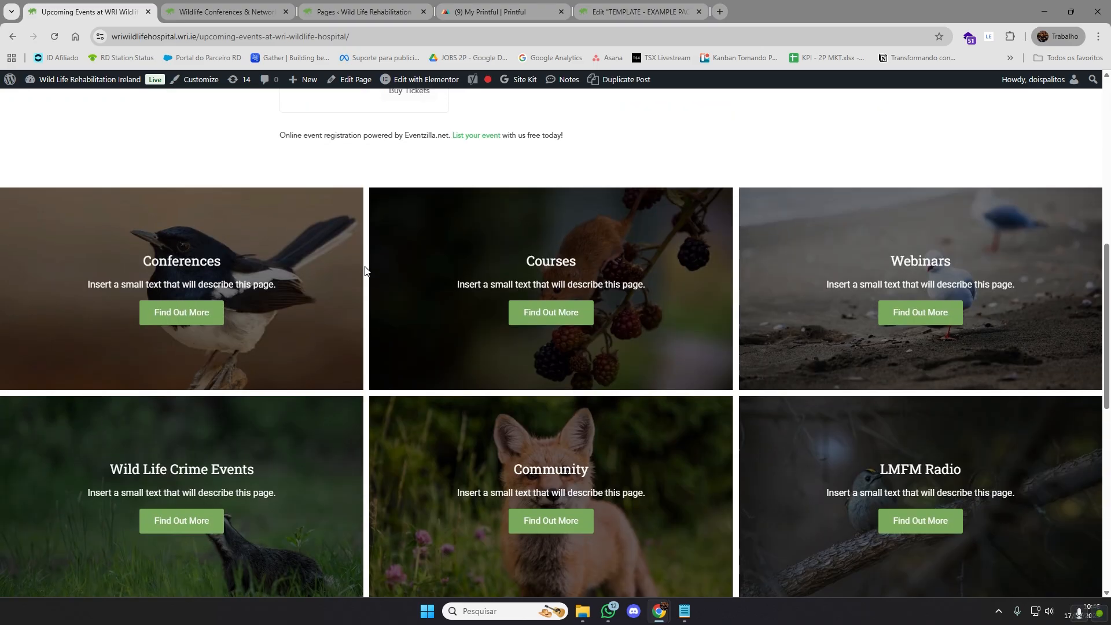
Examine the Events page's six category cards, from Conferences to LMFM Radio, together with the event listing above them
scroll(364, 269, down, 1)
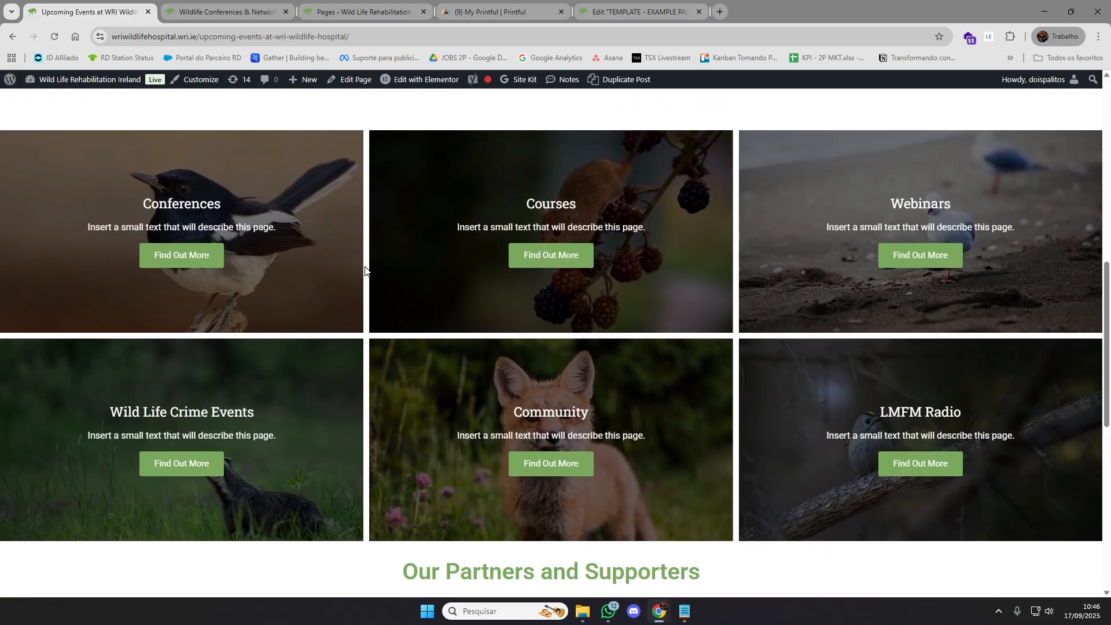
scroll(394, 281, up, 5)
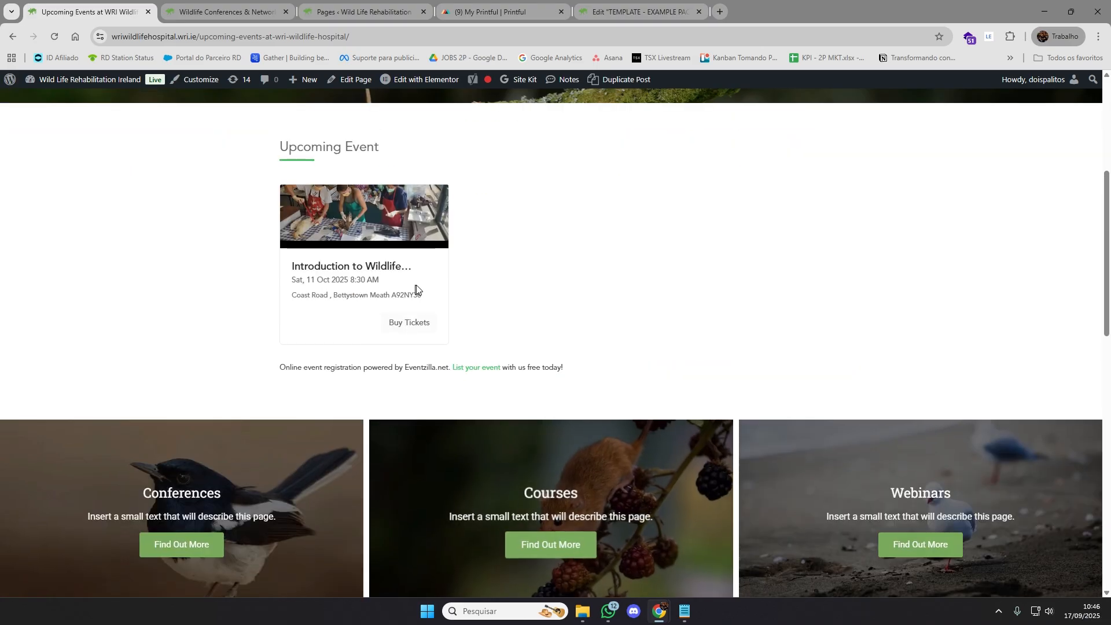
scroll(602, 310, up, 2)
scroll(606, 312, up, 2)
scroll(602, 320, down, 10)
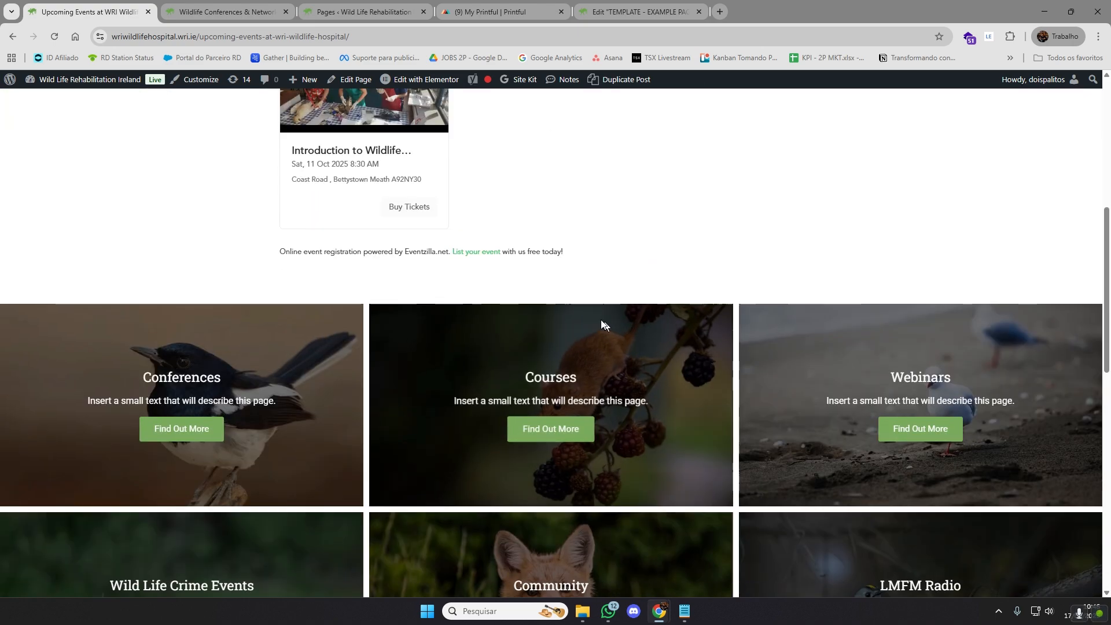
scroll(380, 267, up, 1)
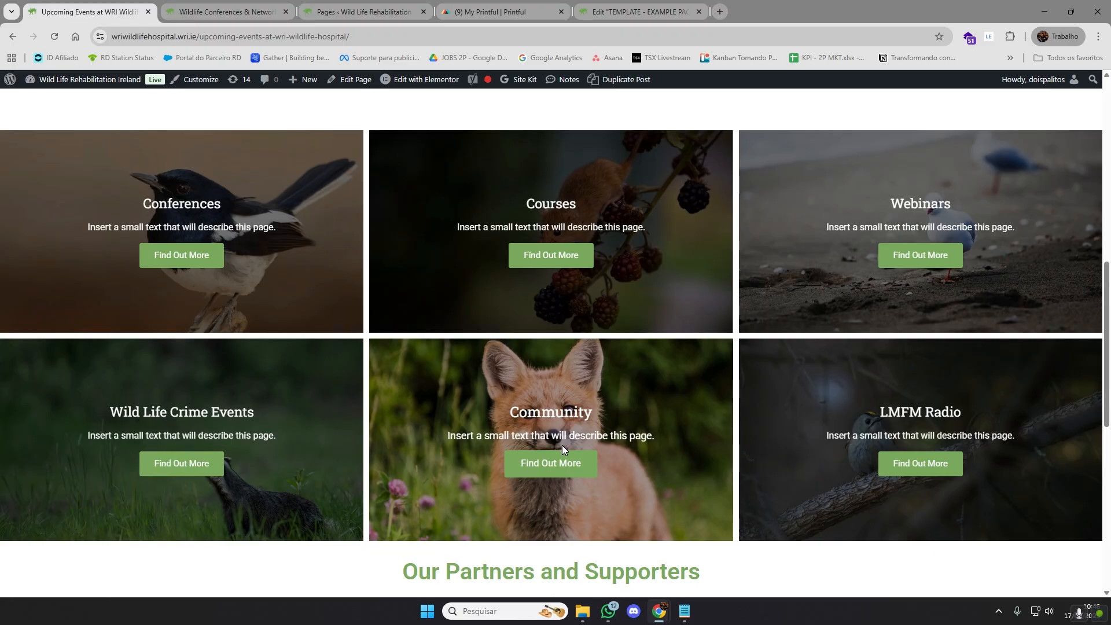
scroll(633, 278, up, 4)
scroll(277, 265, down, 3)
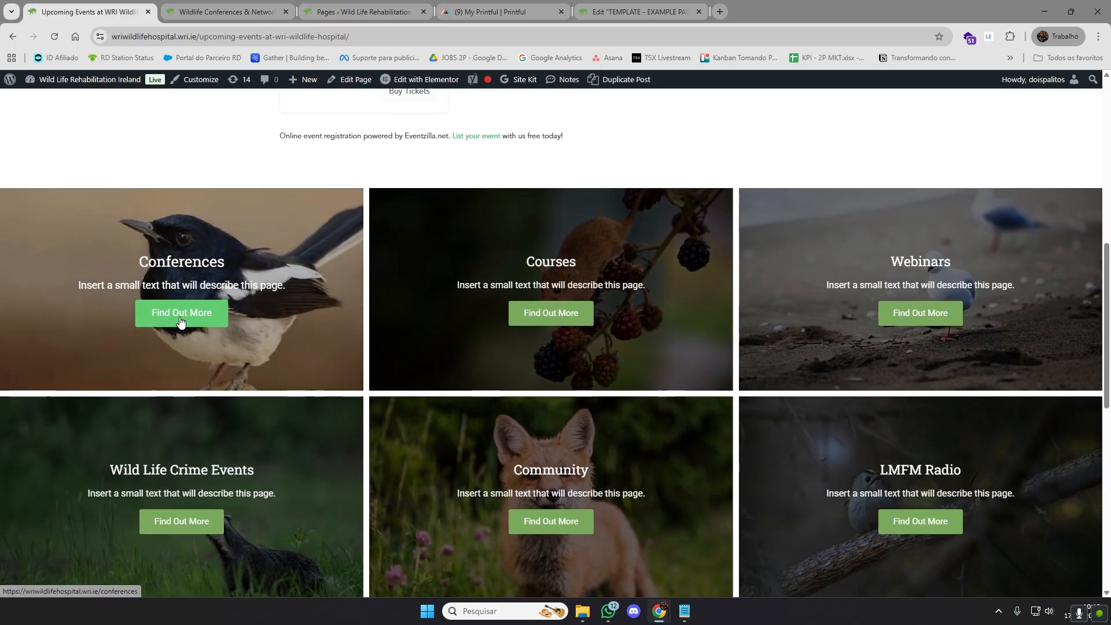
scroll(181, 320, down, 1)
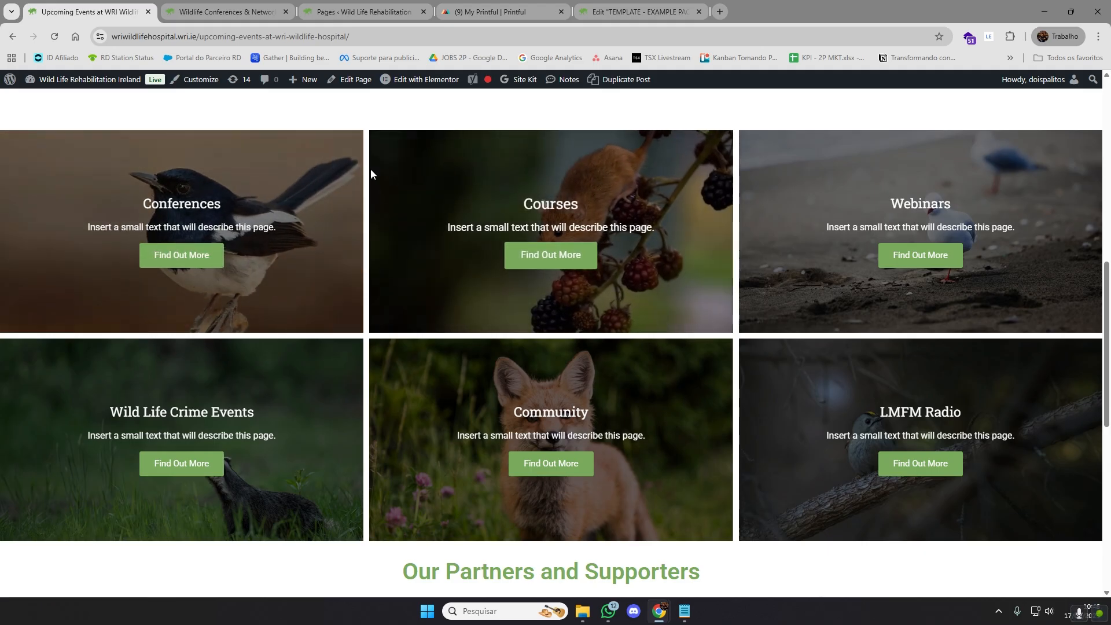
scroll(352, 221, up, 2)
scroll(353, 232, up, 3)
scroll(308, 214, down, 4)
scroll(305, 223, up, 3)
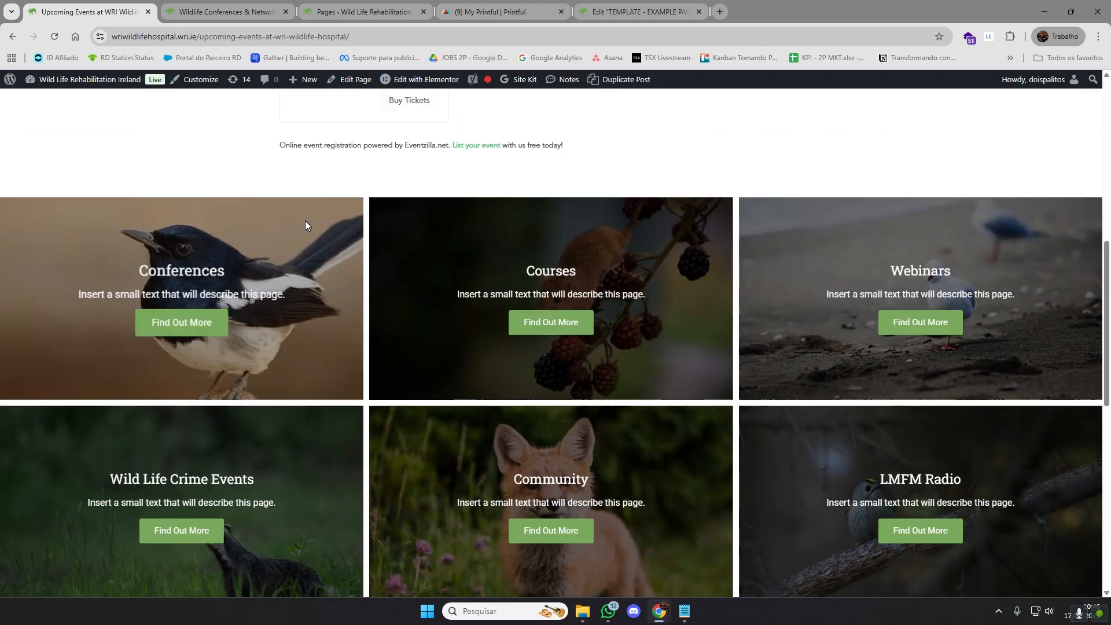
scroll(331, 275, down, 3)
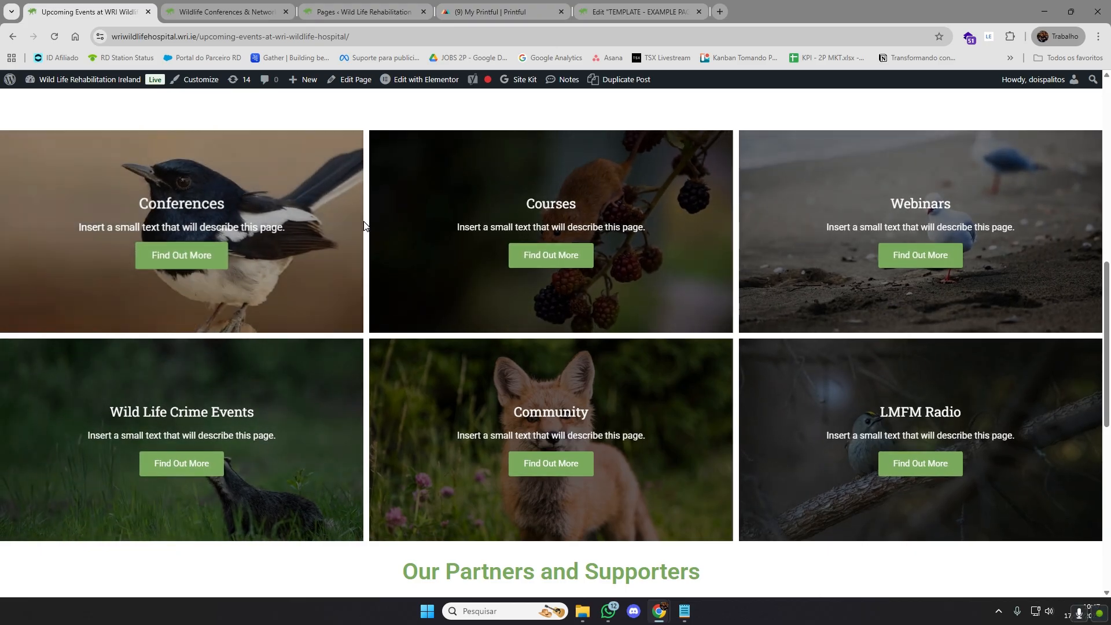
Open the Conferences page through its Find Out More link and view its heading and tab section
click(182, 255)
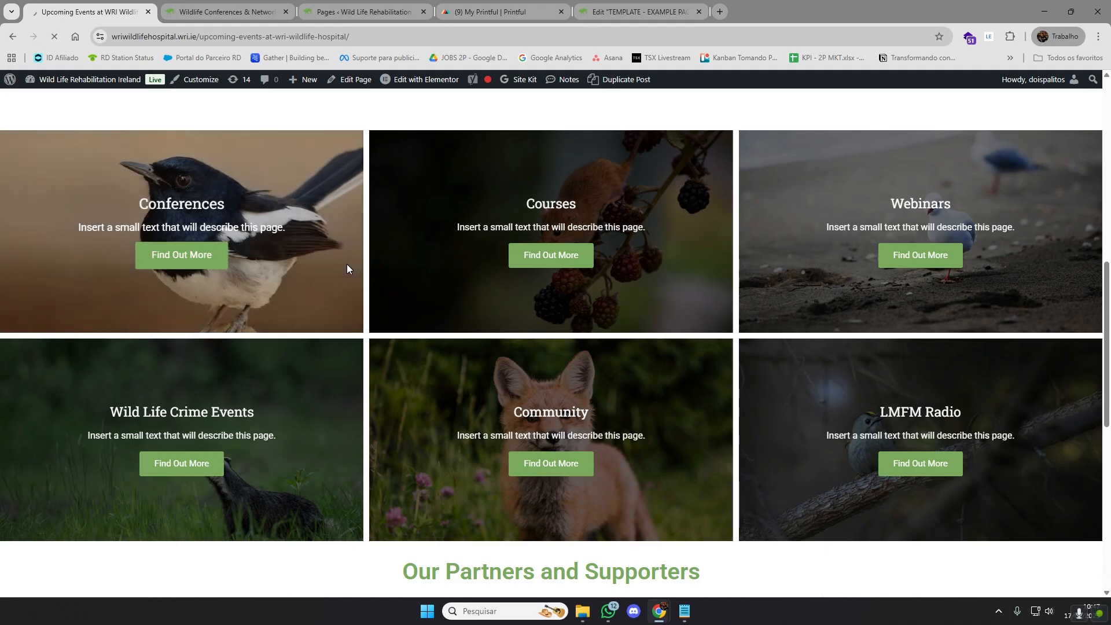
scroll(556, 301, down, 2)
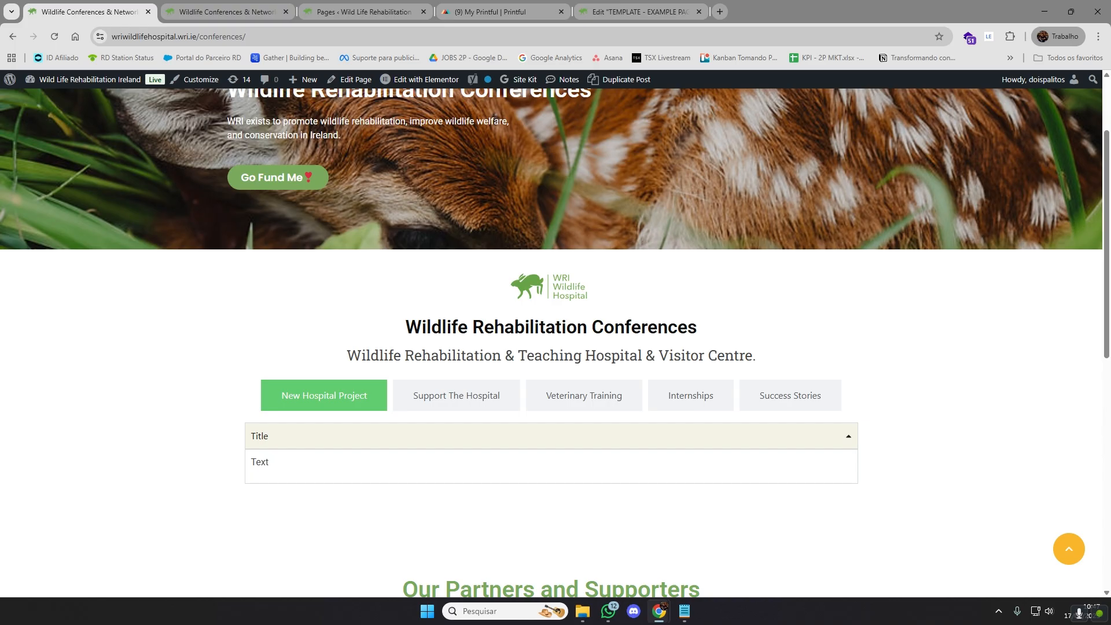
click(532, 612)
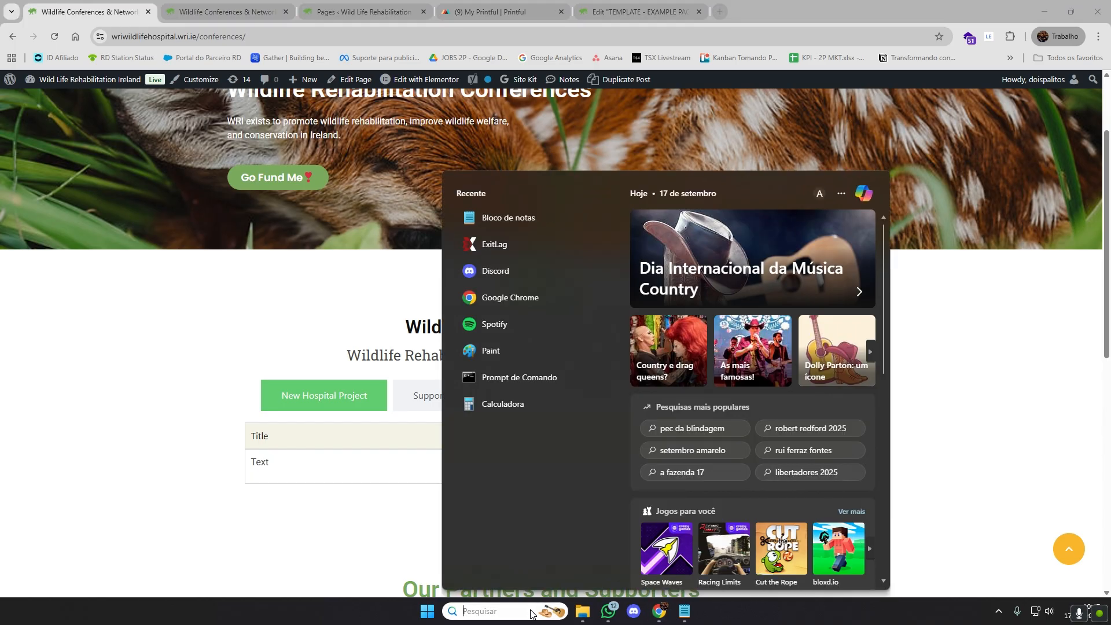
text(paint)
key(Return)
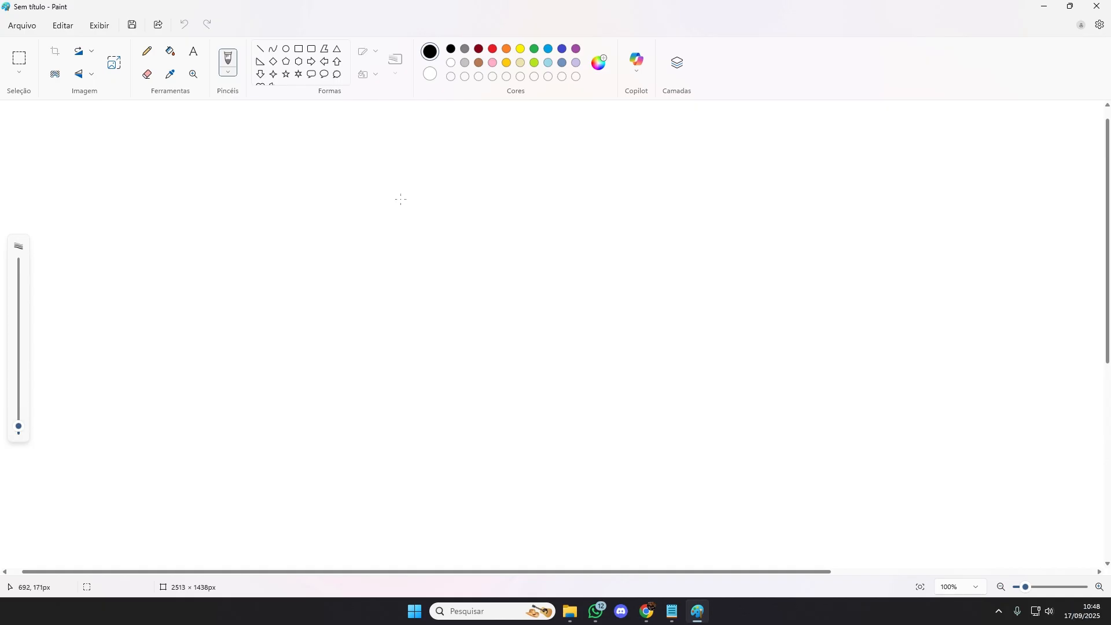
click(1096, 6)
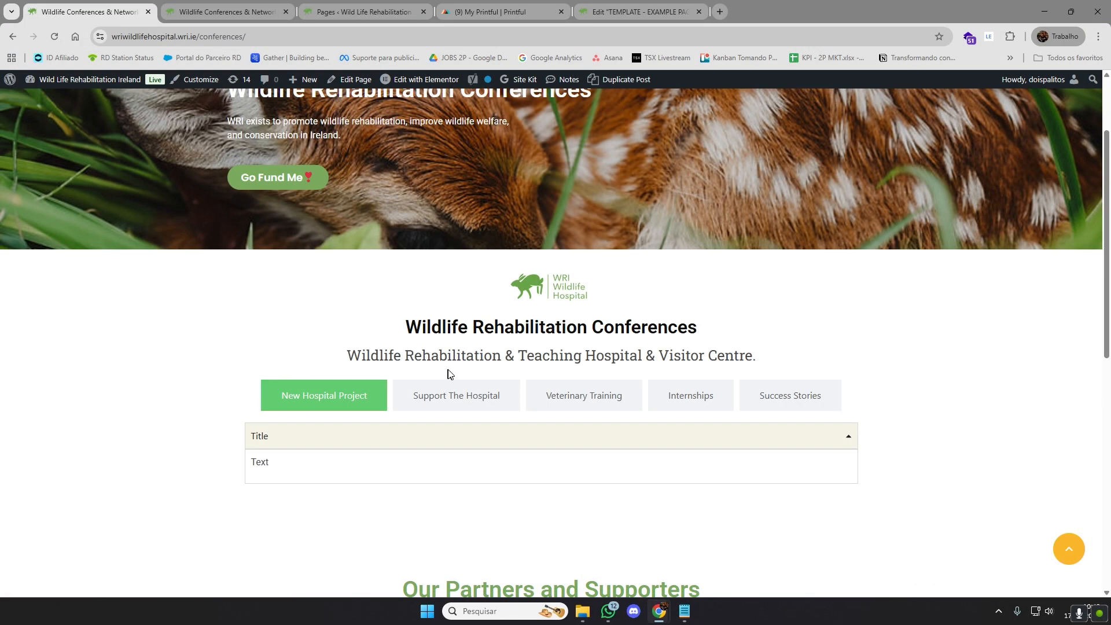
Look through the Conferences page's partners, membership and footer sections, and compare the page with the template open in the Elementor editor
scroll(528, 347, down, 3)
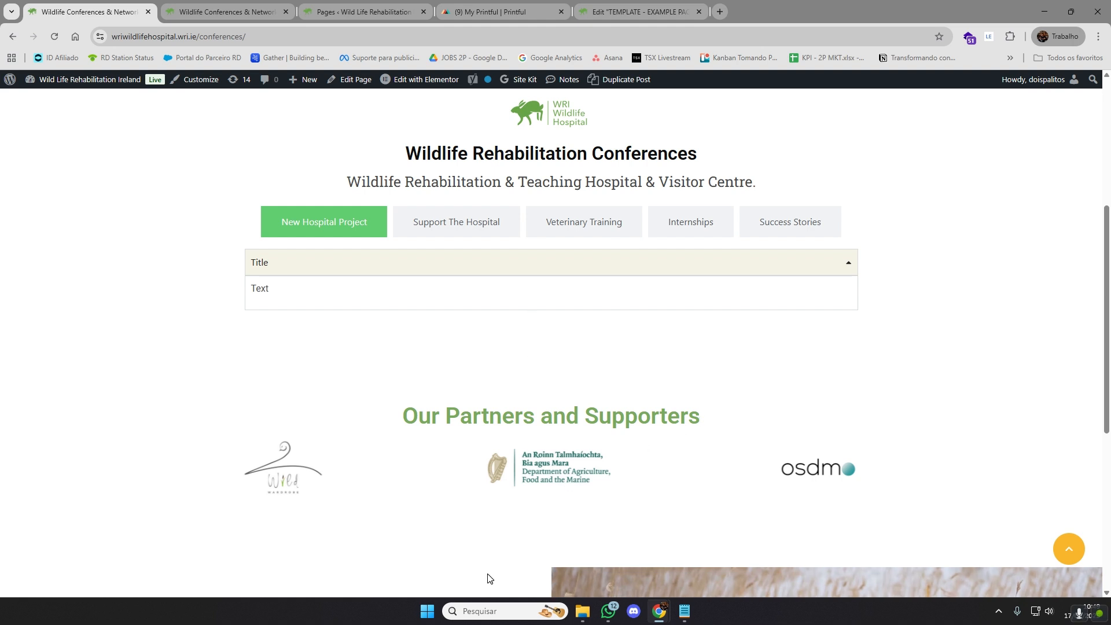
scroll(546, 463, down, 4)
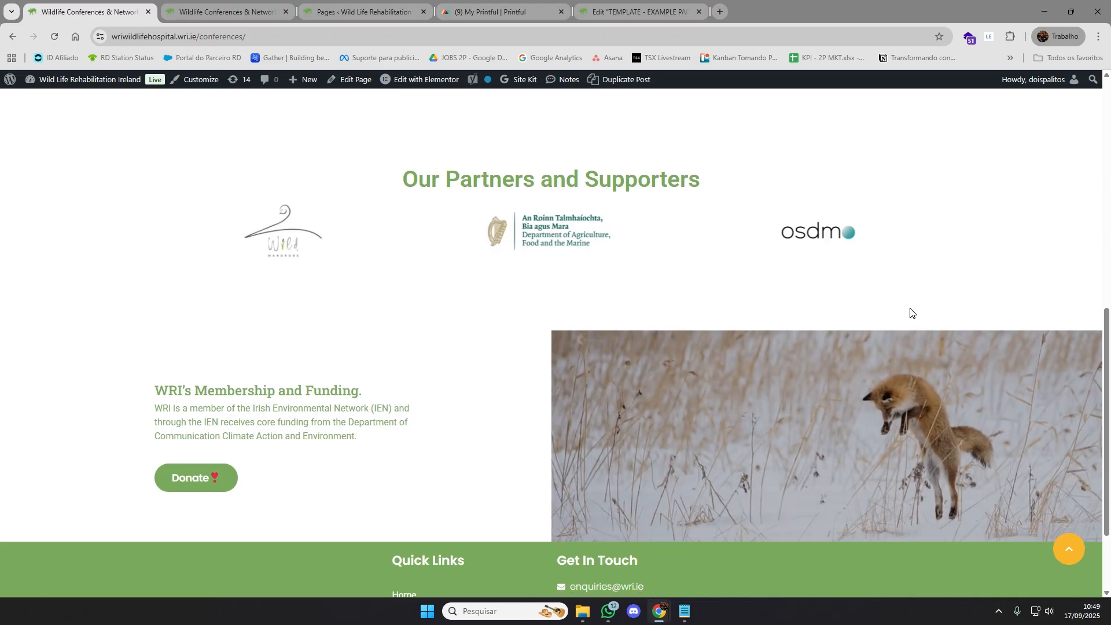
scroll(784, 345, down, 3)
scroll(753, 338, up, 5)
scroll(753, 339, up, 5)
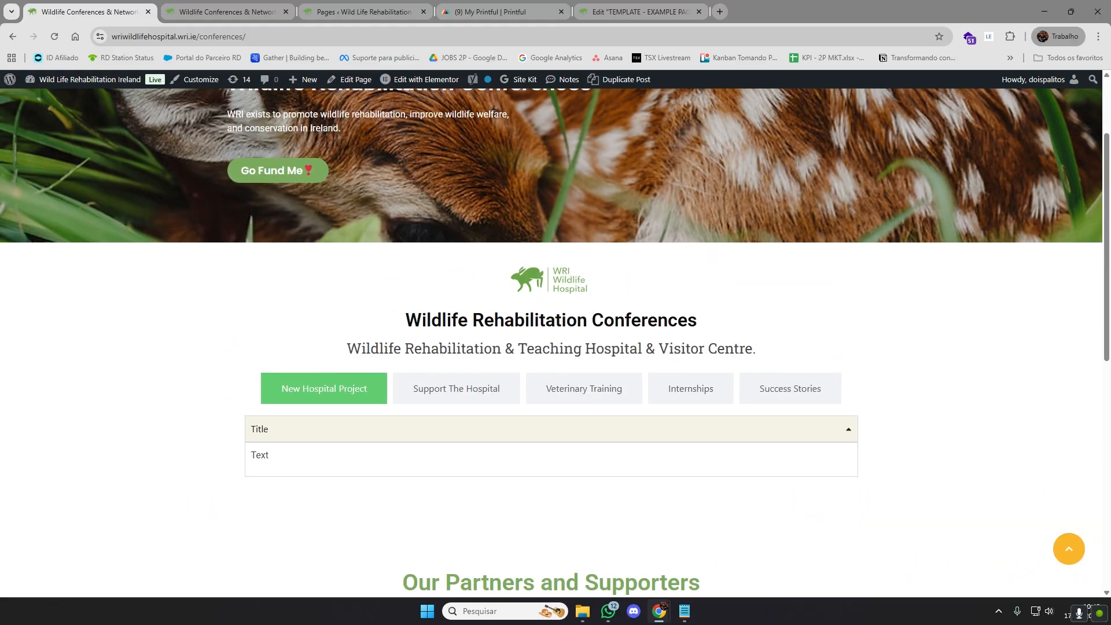
click(645, 7)
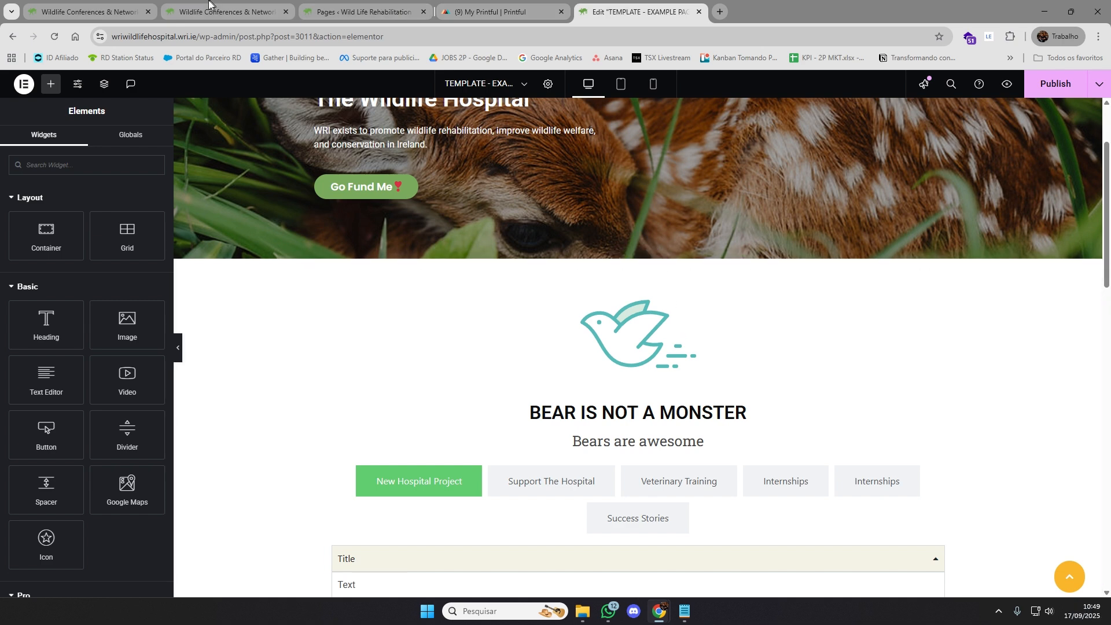
click(100, 10)
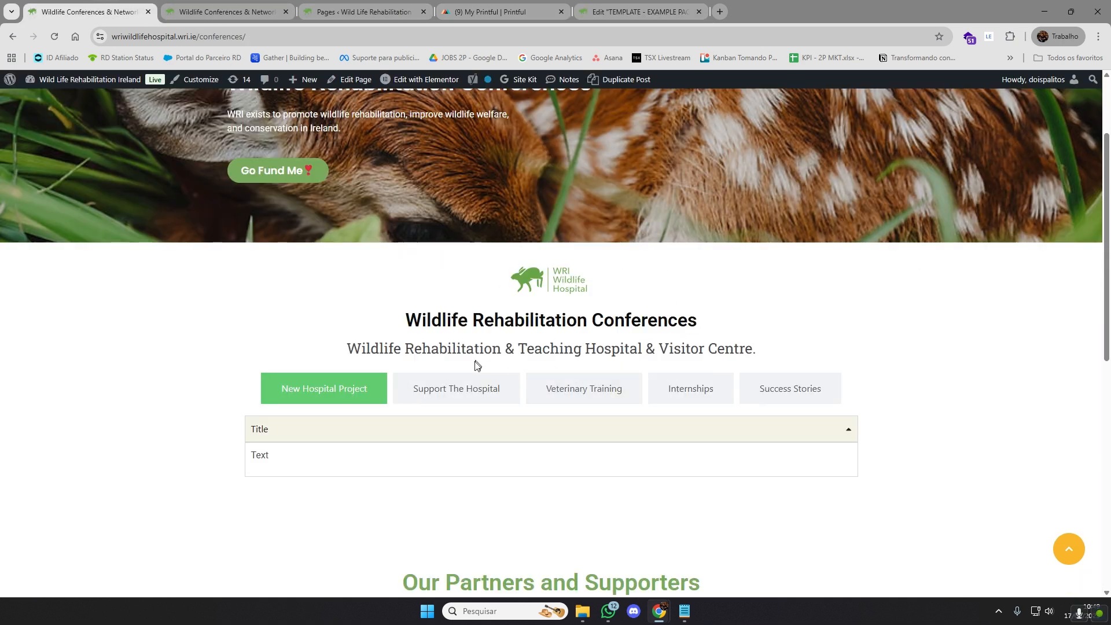
View the content of each tab on the Conferences page, from New Hospital Project to Success Stories, ending on Internships
click(503, 396)
click(590, 391)
click(692, 388)
click(801, 393)
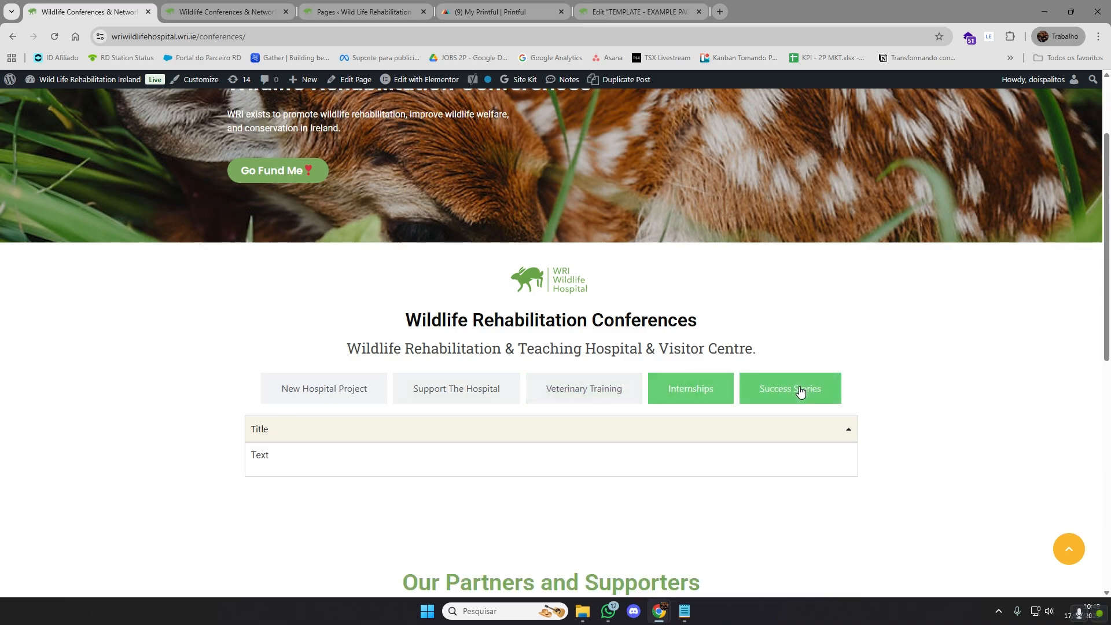
click(678, 390)
scroll(816, 371, down, 2)
click(790, 272)
click(691, 273)
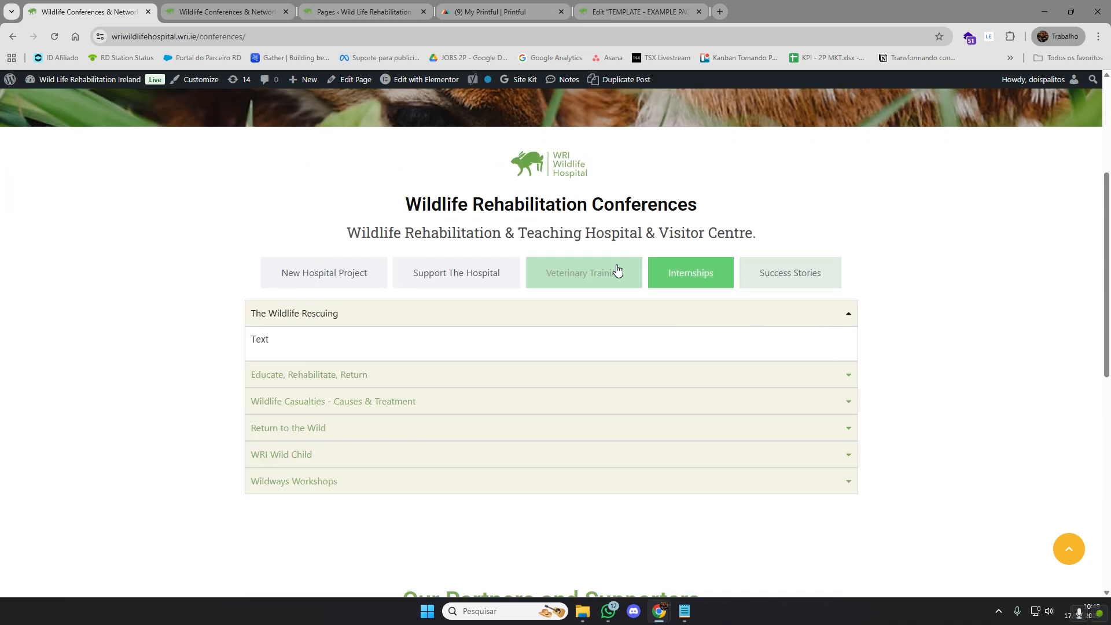
click(614, 267)
click(462, 271)
click(338, 270)
click(452, 278)
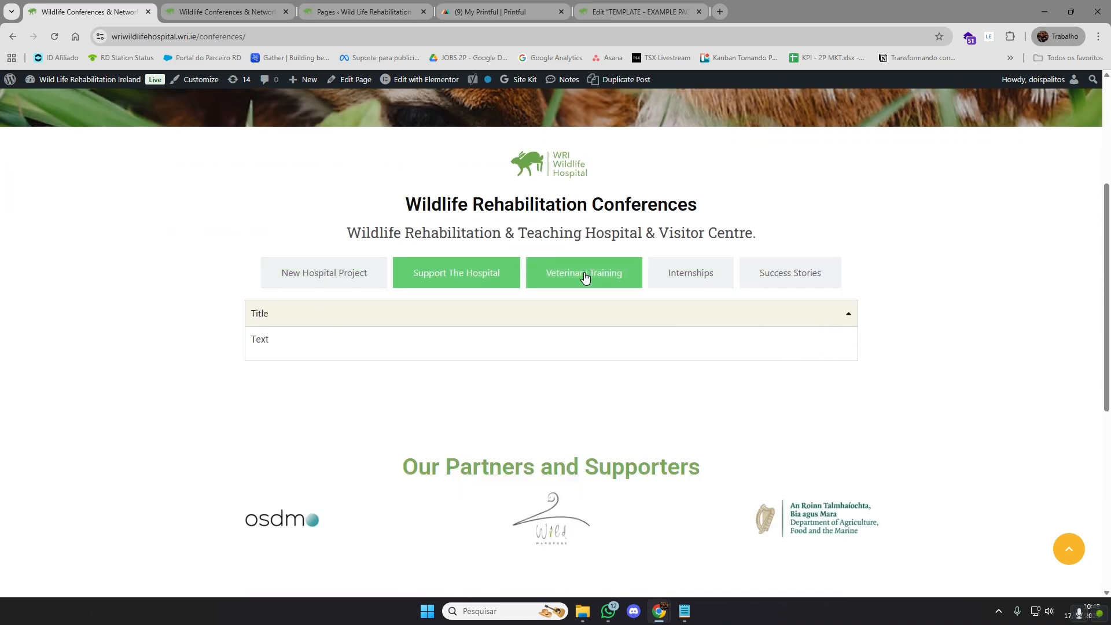
click(586, 279)
click(710, 279)
Test the Internships tab's accordion by collapsing The Wildlife Rescuing and expanding the items in turn down to Wildways Workshops
click(848, 319)
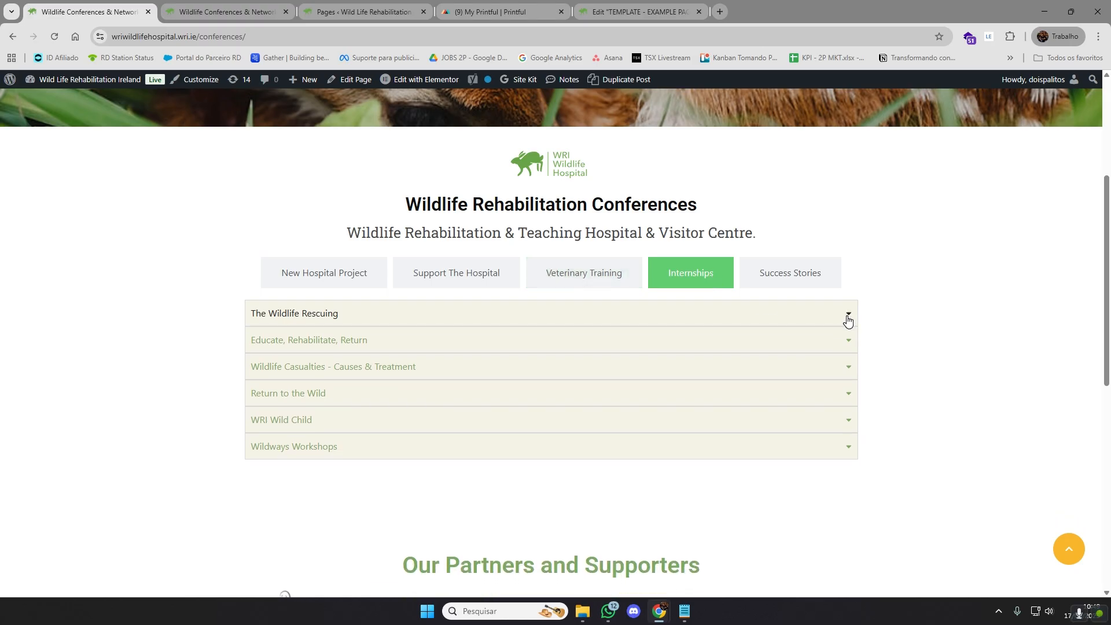
click(847, 320)
click(848, 319)
click(849, 317)
click(844, 372)
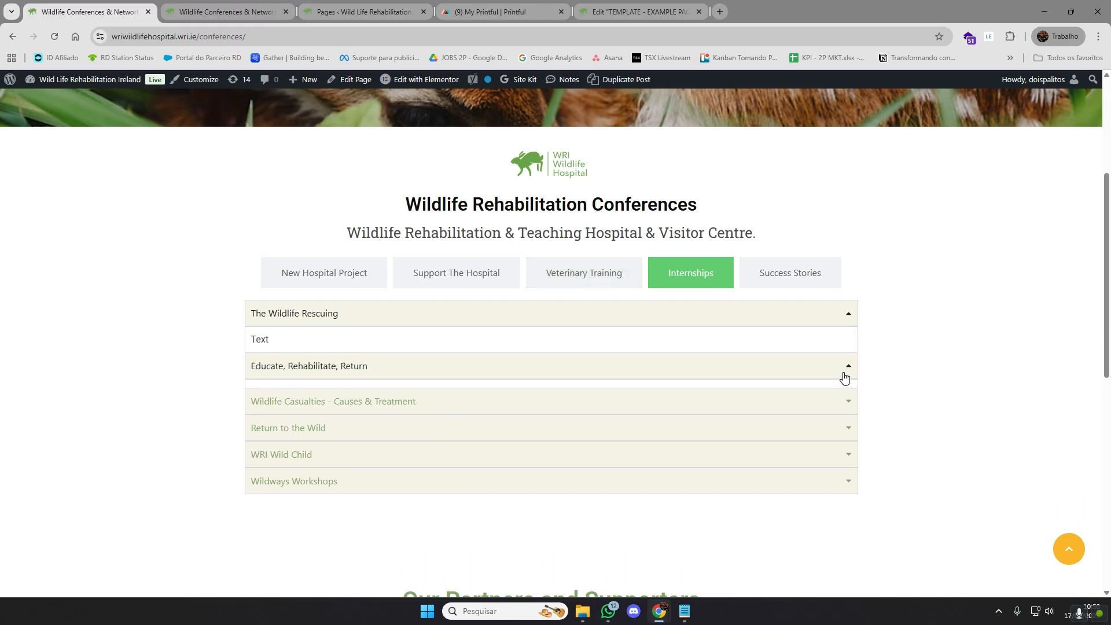
click(847, 404)
click(846, 429)
click(846, 454)
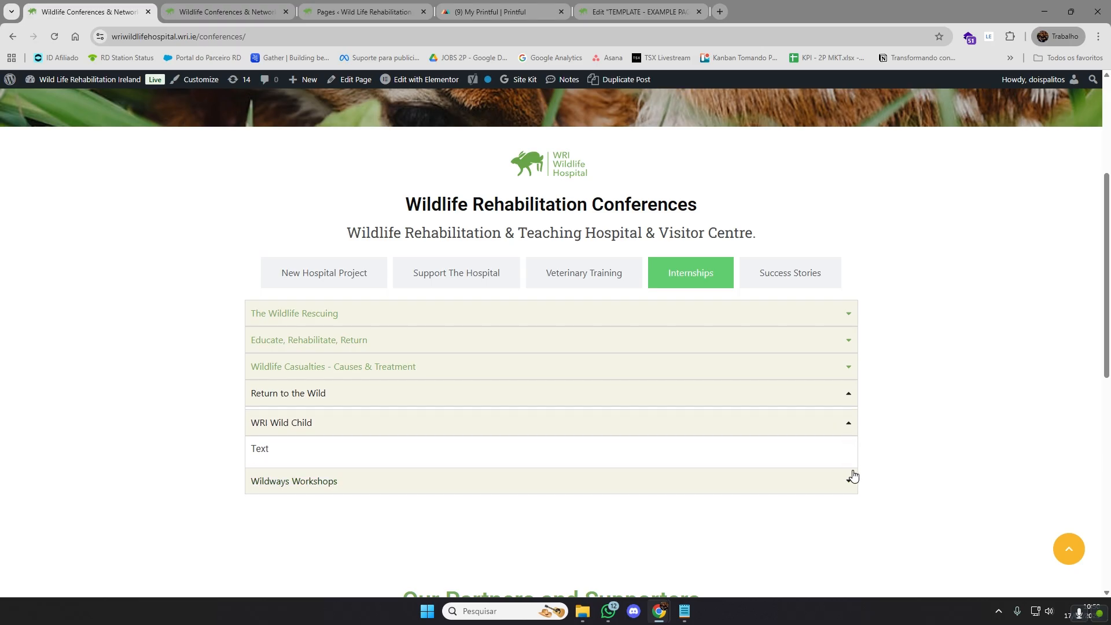
click(849, 478)
Switch through the other tabs of the Conferences page again and return to the Internships tab
click(764, 277)
click(717, 281)
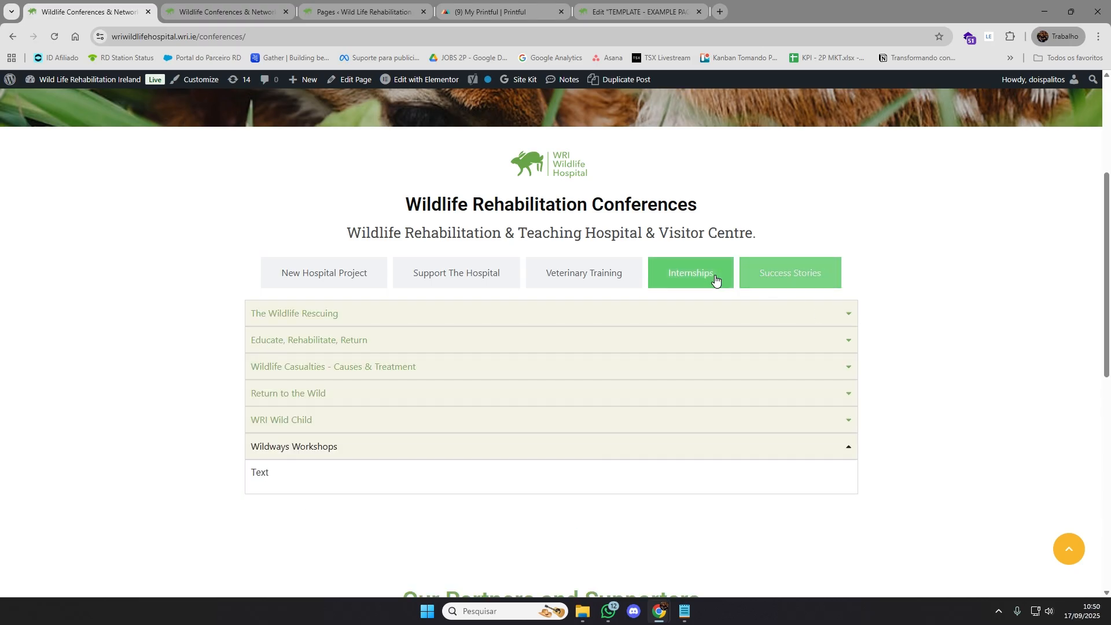
click(536, 272)
click(457, 273)
click(341, 273)
click(620, 277)
click(709, 280)
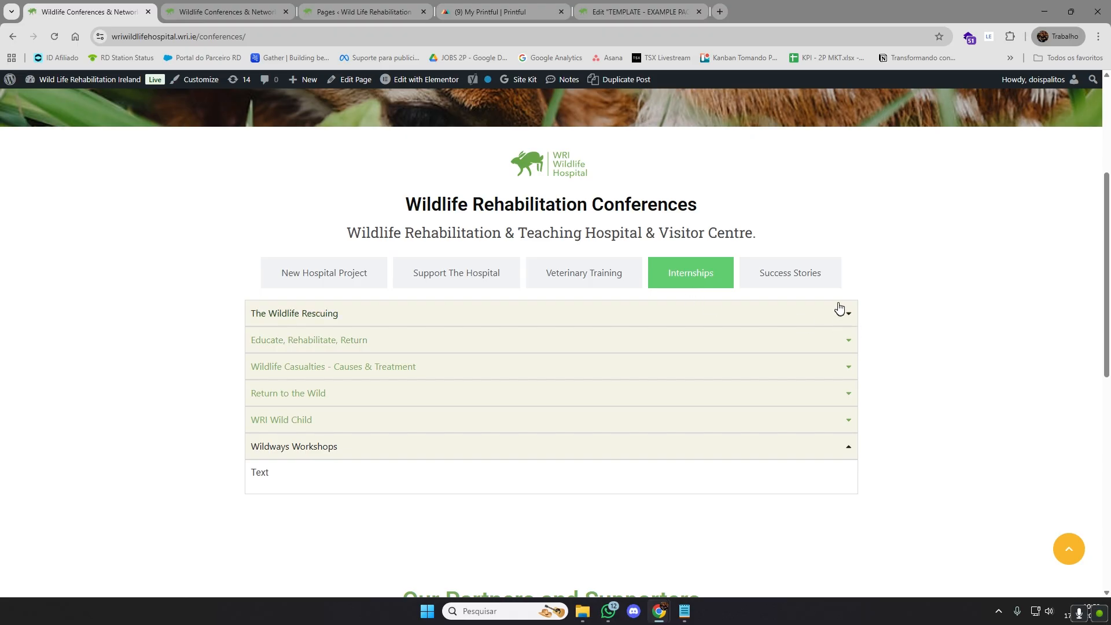
click(757, 273)
click(712, 279)
Expand and collapse the Internships accordion items repeatedly, from The Wildlife Rescuing to Wildways Workshops, to check how they toggle
click(852, 444)
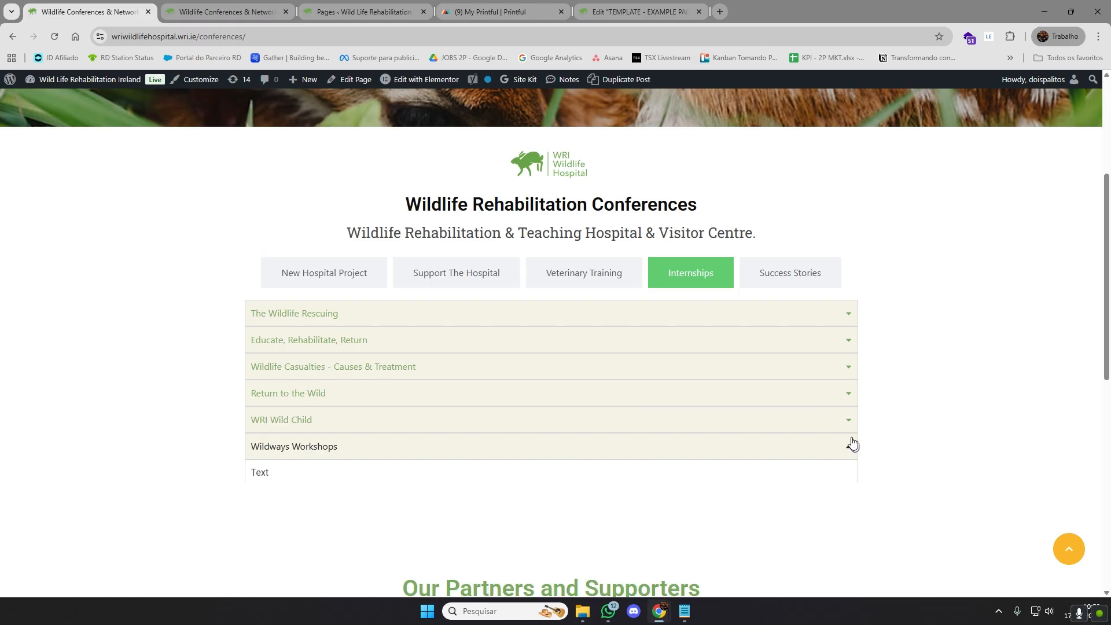
click(851, 421)
click(848, 398)
click(847, 396)
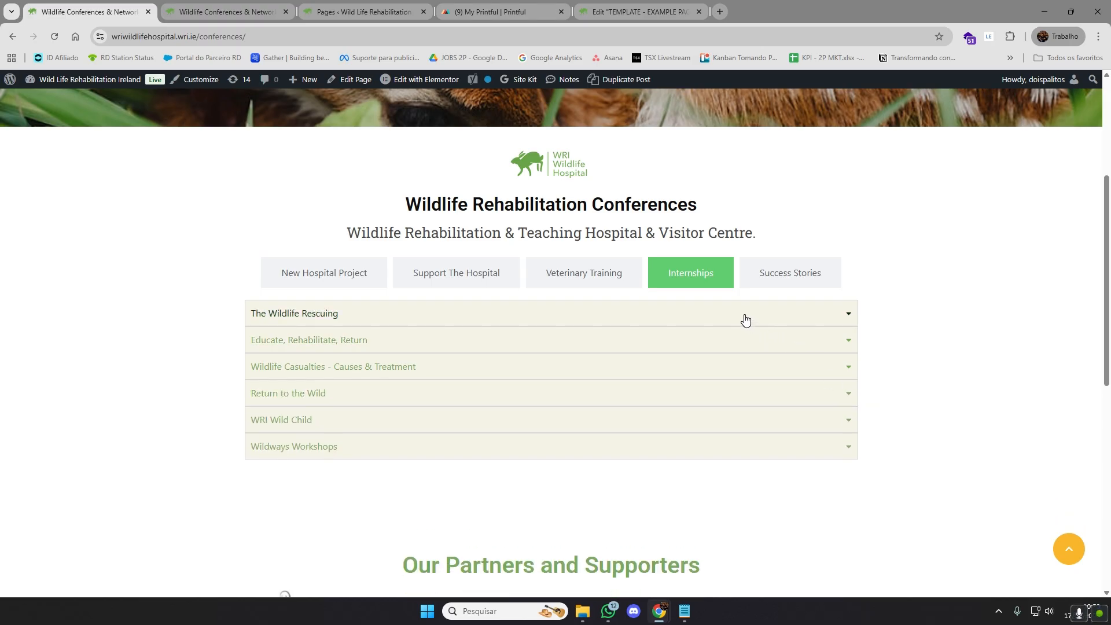
click(841, 345)
click(843, 394)
click(849, 319)
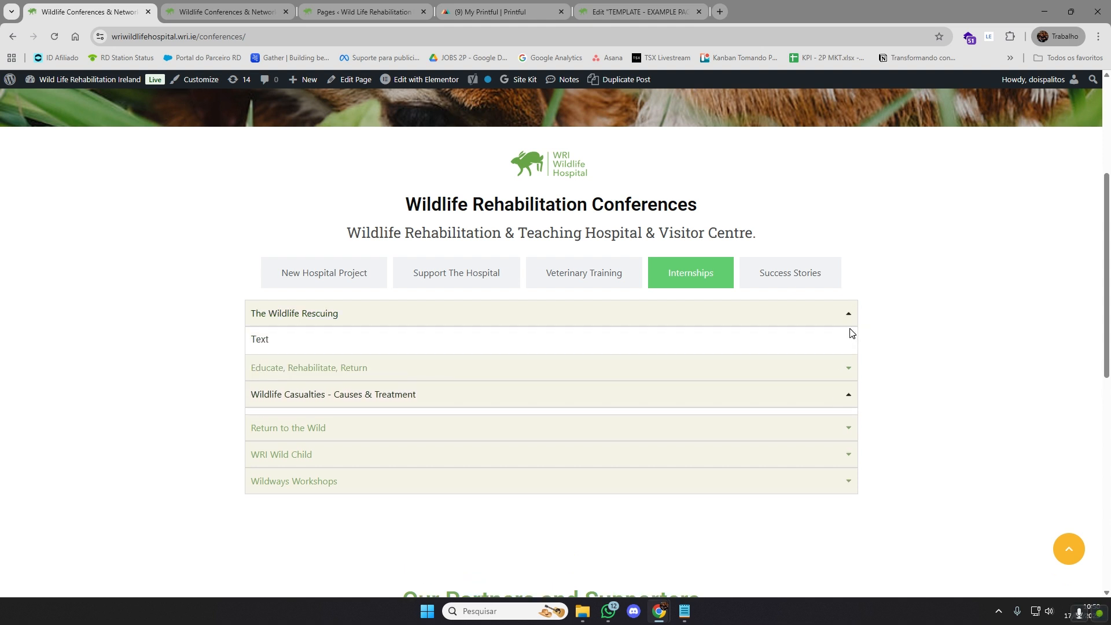
click(835, 434)
click(836, 460)
click(834, 489)
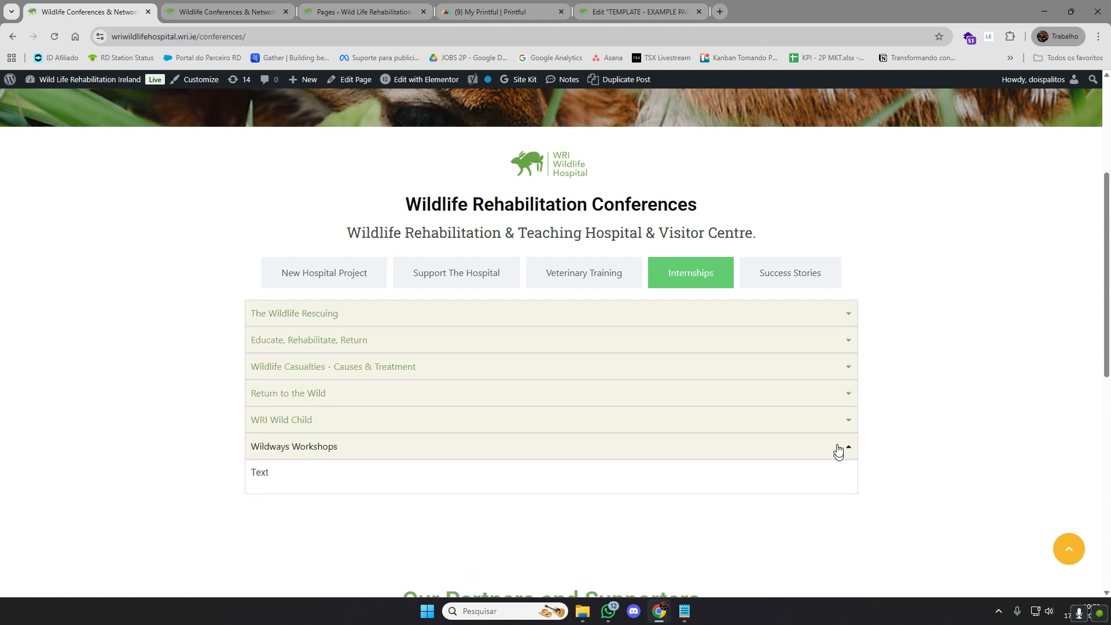
click(843, 364)
click(844, 345)
click(843, 348)
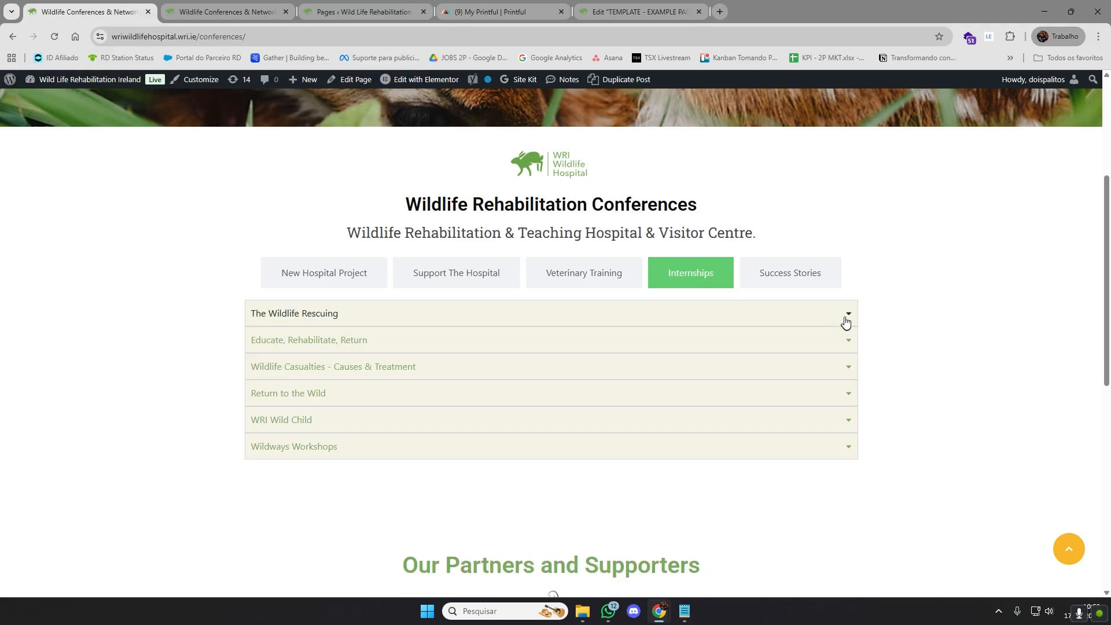
click(845, 318)
click(846, 315)
click(848, 365)
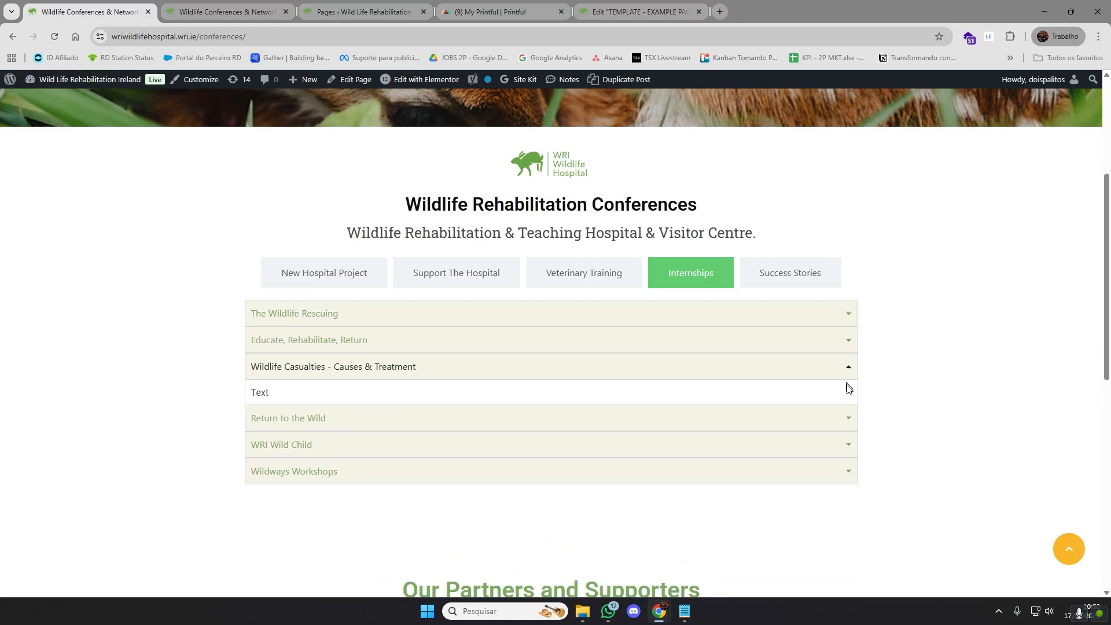
click(848, 407)
click(847, 435)
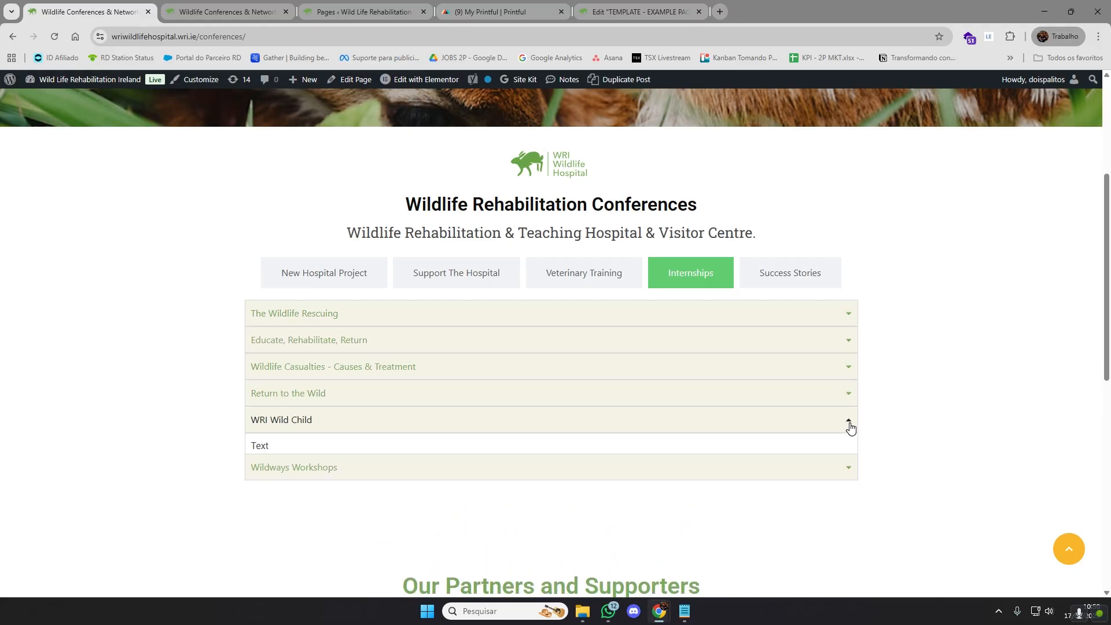
click(848, 463)
click(840, 460)
Check the Title accordion under the Success Stories and Veterinary Training tabs, and view the Support The Hospital tab
click(781, 274)
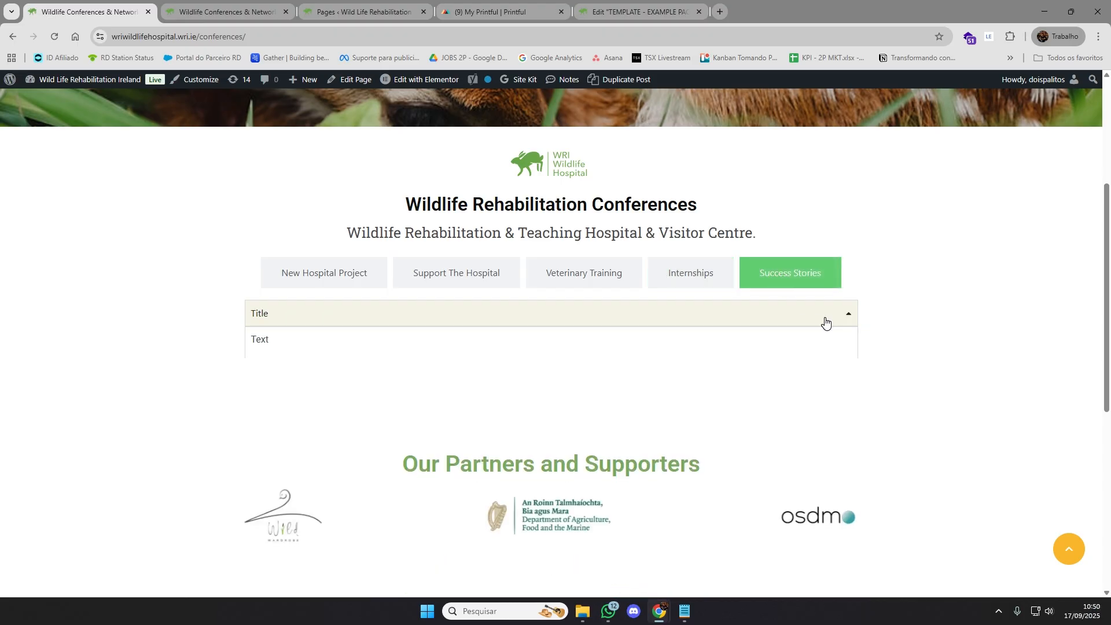
click(826, 321)
click(572, 281)
click(778, 321)
click(495, 279)
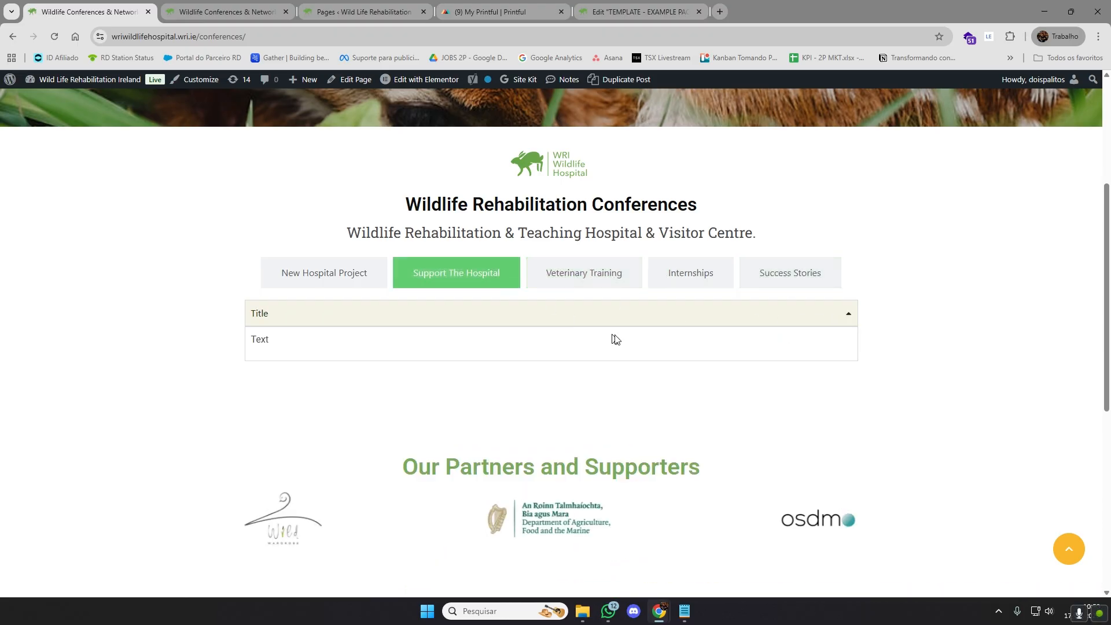
Go through the Conferences page tabs from New Hospital Project to Success Stories, toggling their accordion items
click(352, 286)
click(473, 321)
click(610, 286)
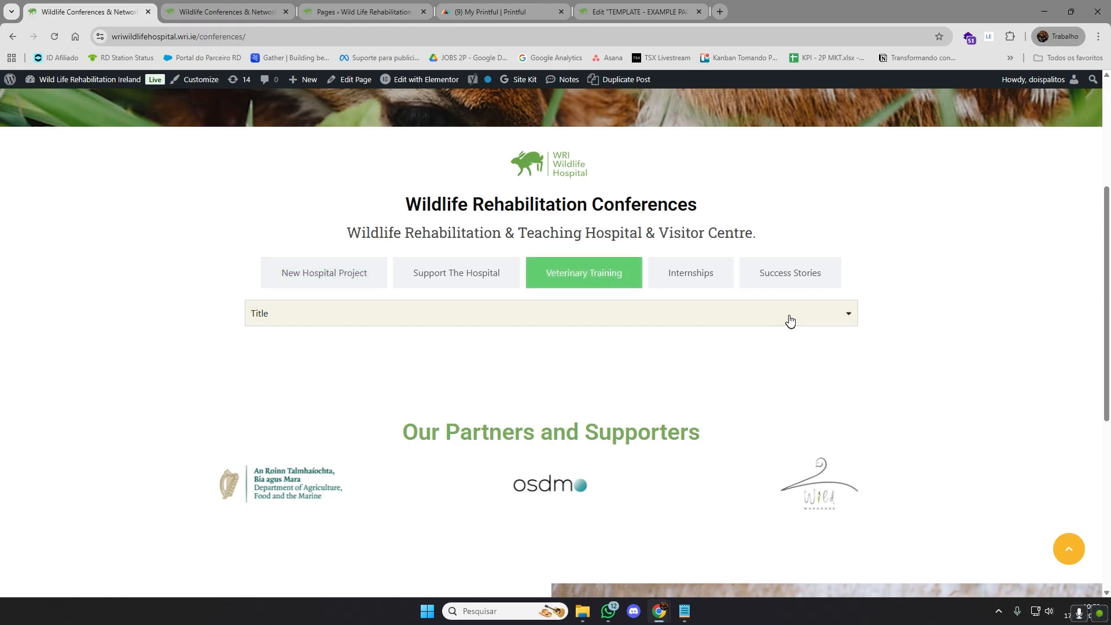
click(790, 321)
click(697, 273)
click(775, 315)
click(786, 317)
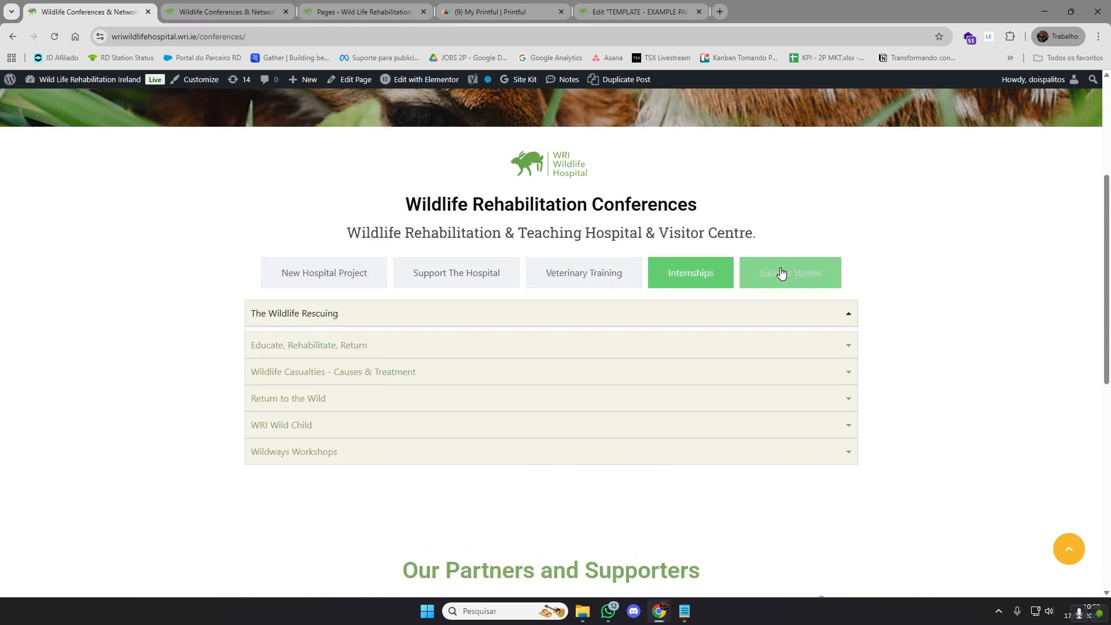
click(781, 274)
click(782, 319)
click(794, 315)
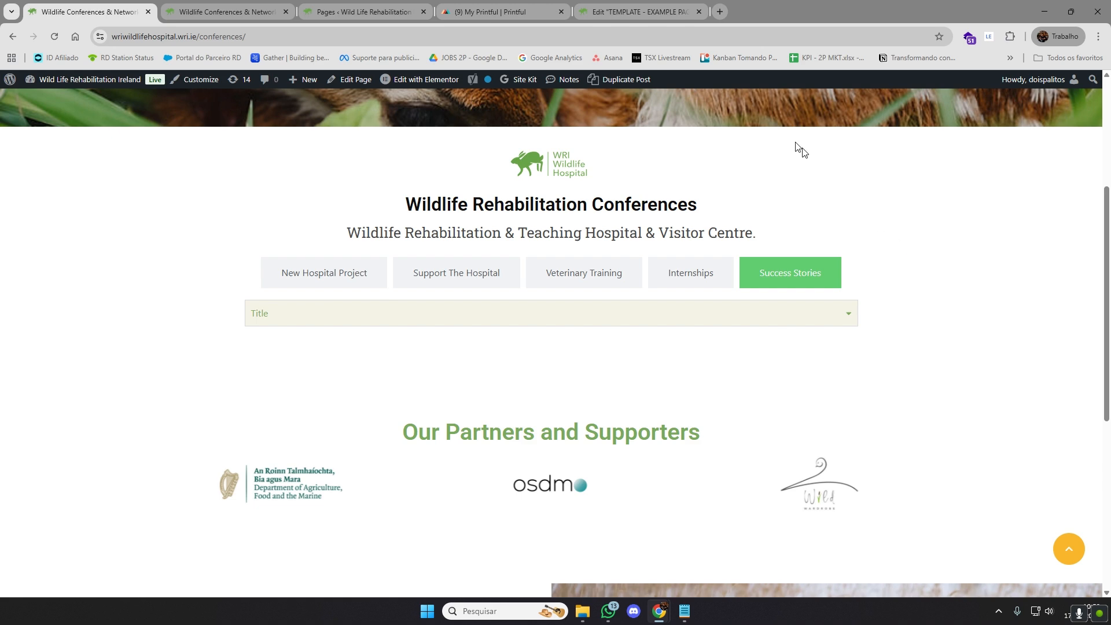
Return to the Elementor editor of the example template page and look over its heading, tabs and accordion section
click(648, 5)
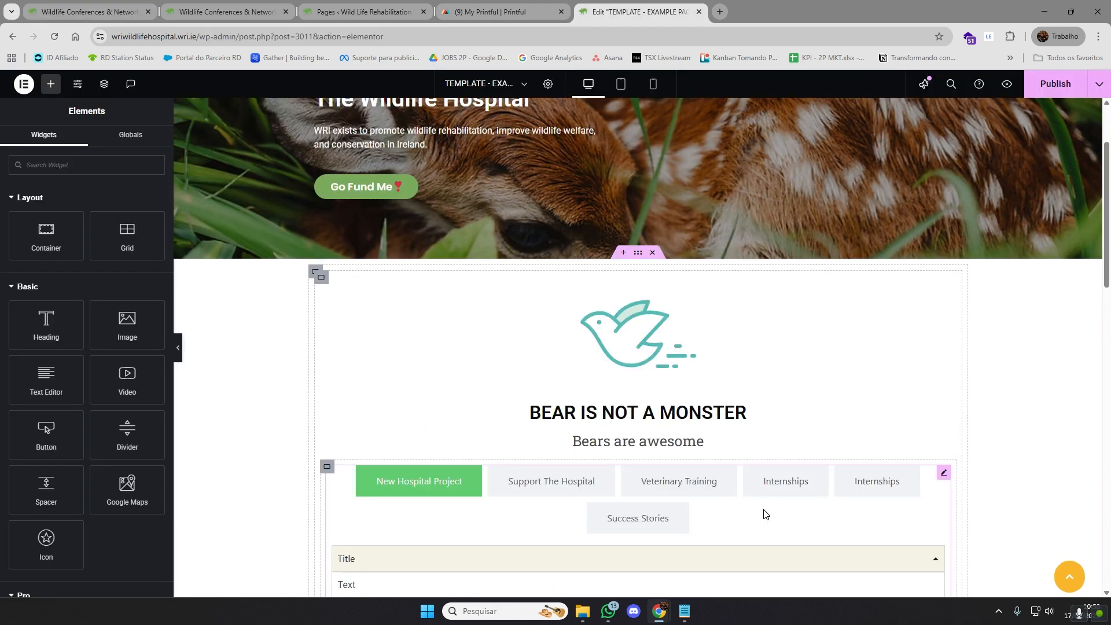
scroll(710, 461, down, 1)
scroll(689, 443, down, 3)
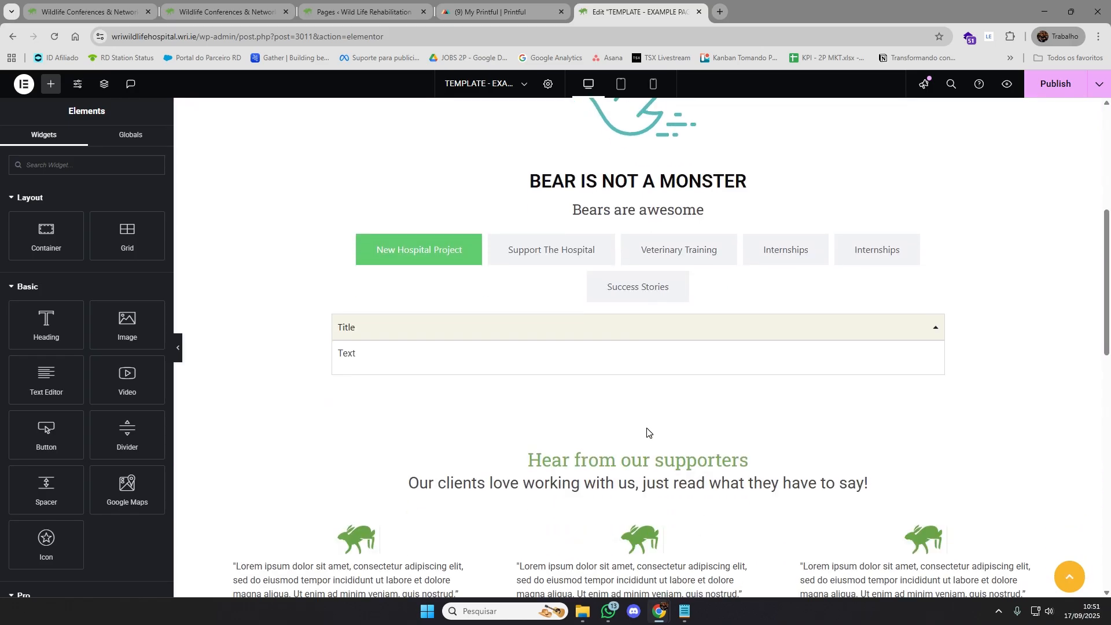
scroll(1004, 329, up, 3)
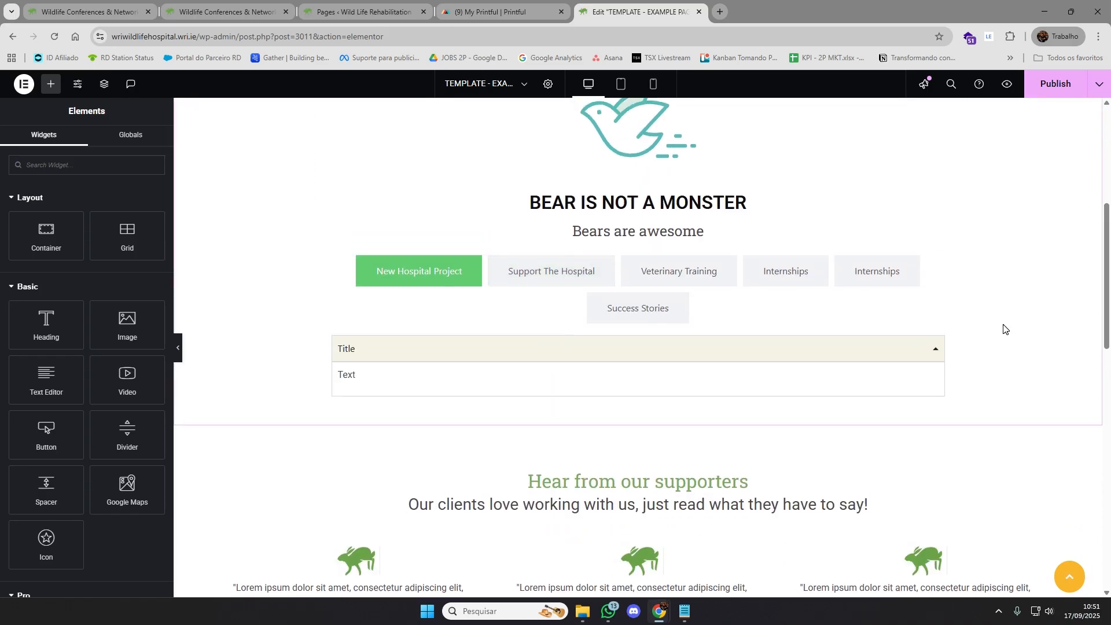
scroll(1004, 328, down, 2)
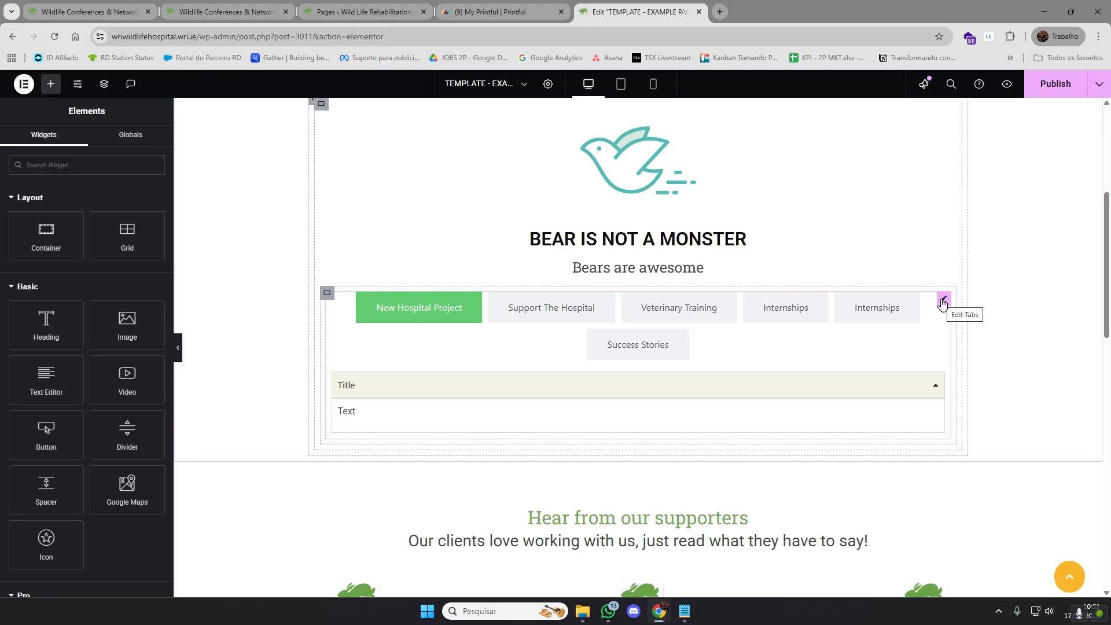
scroll(980, 300, up, 1)
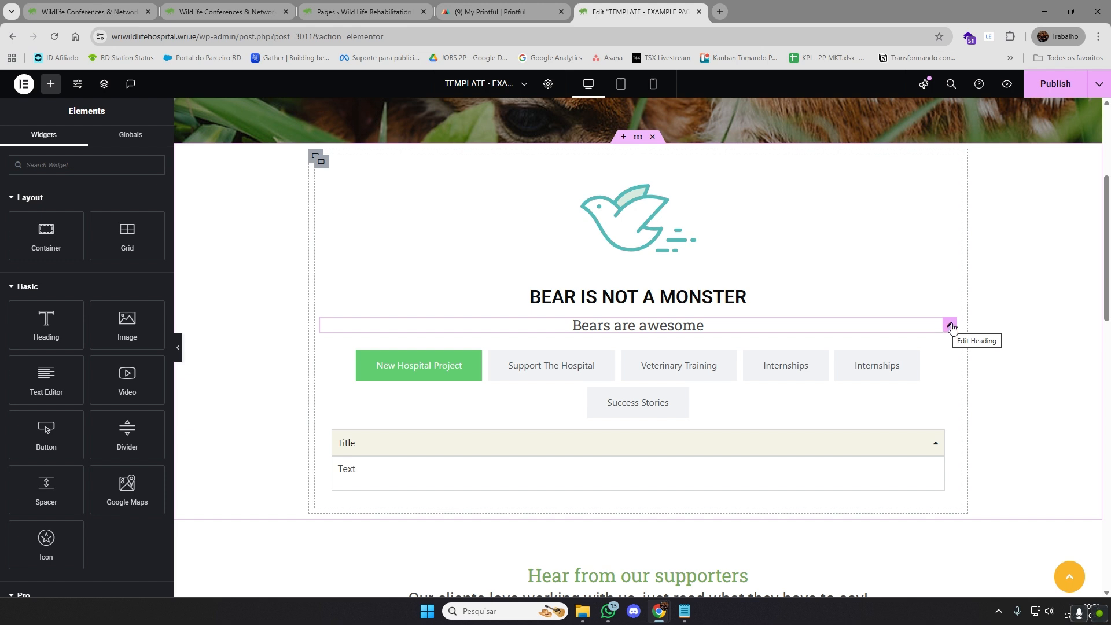
double_click(669, 326)
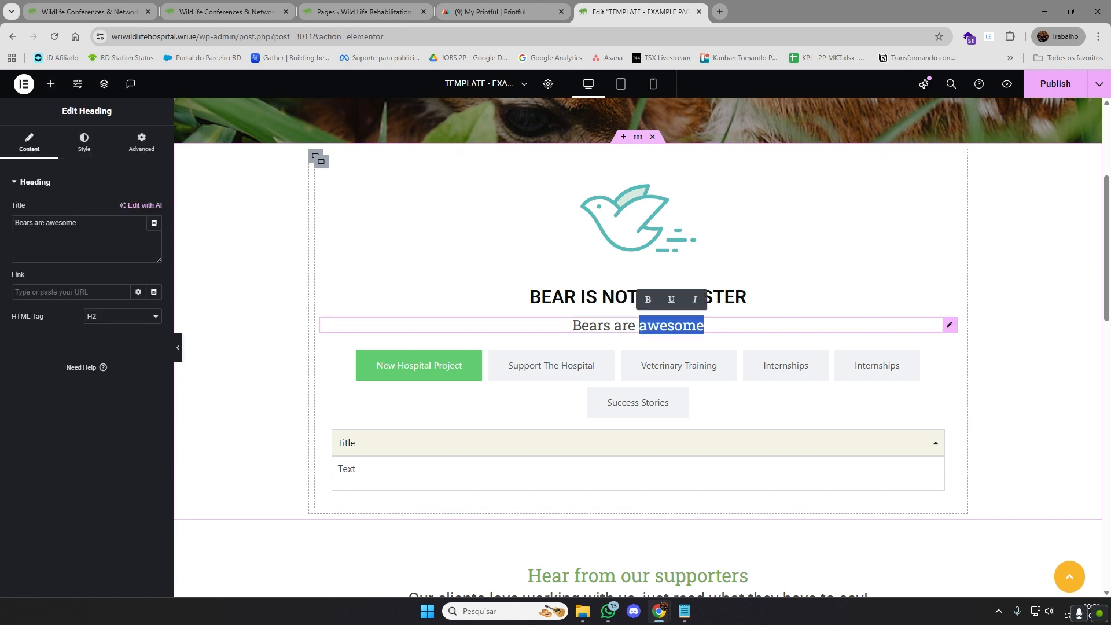
click(667, 326)
drag(667, 327, 637, 480)
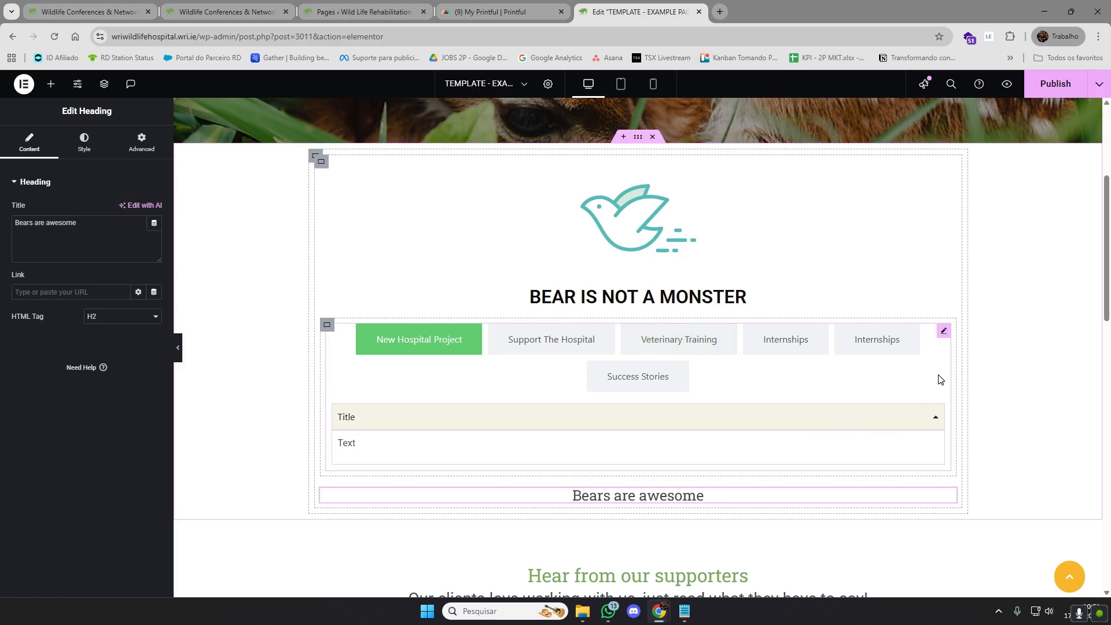
key(ctrl+z)
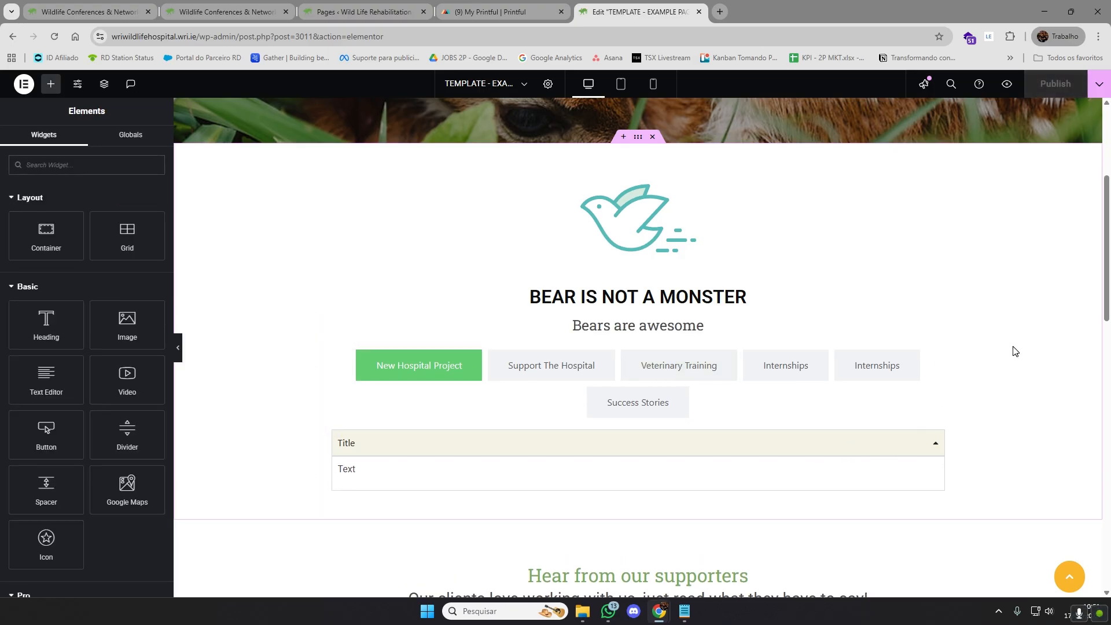
double_click(686, 325)
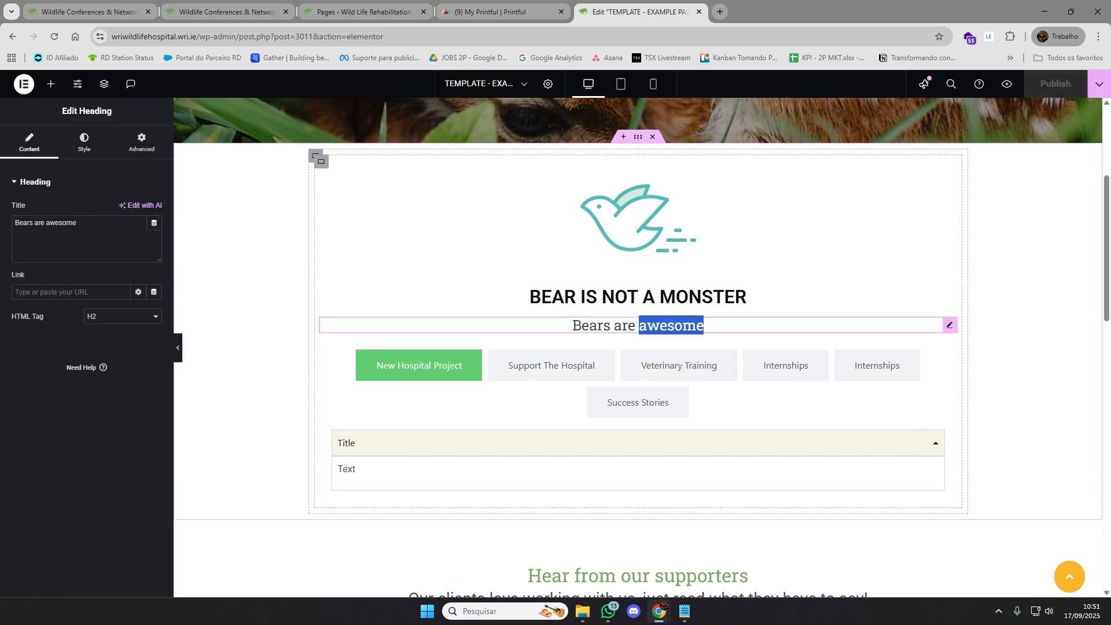
click(682, 325)
drag(682, 325, 615, 328)
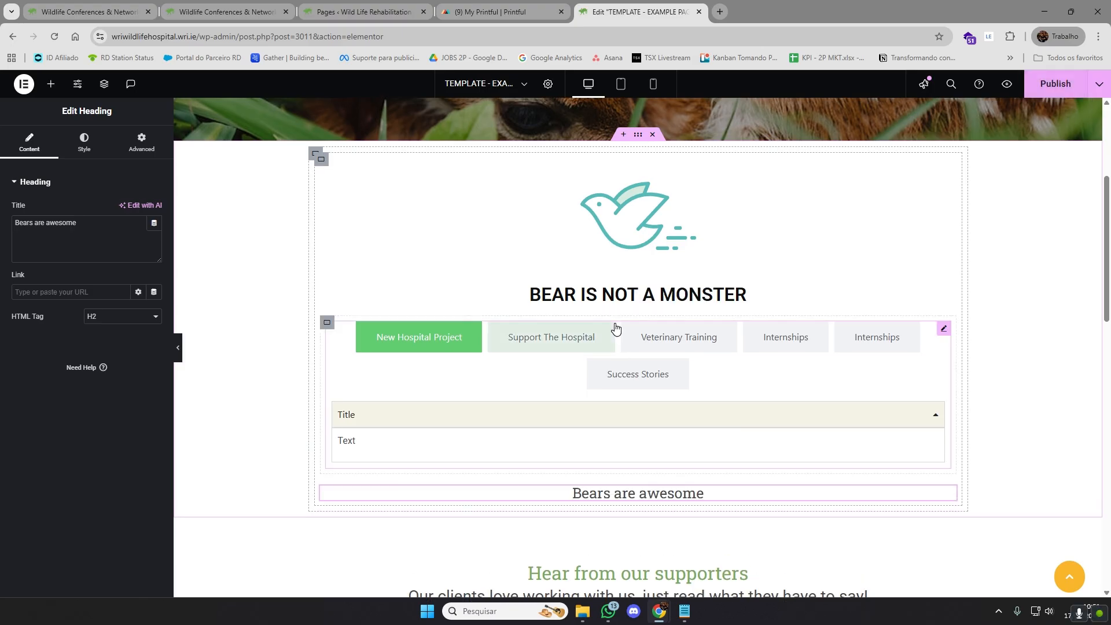
key(ctrl+z)
Change the subheading under BEAR IS NOT A MONSTER to "Bears are happy"
double_click(671, 325)
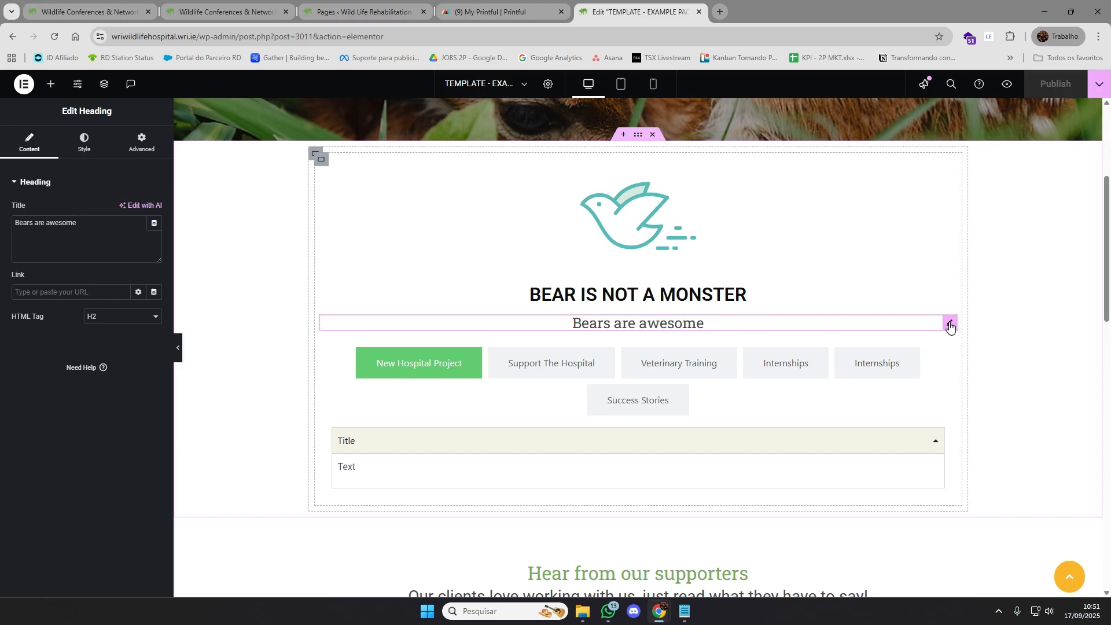
drag(92, 224, 27, 225)
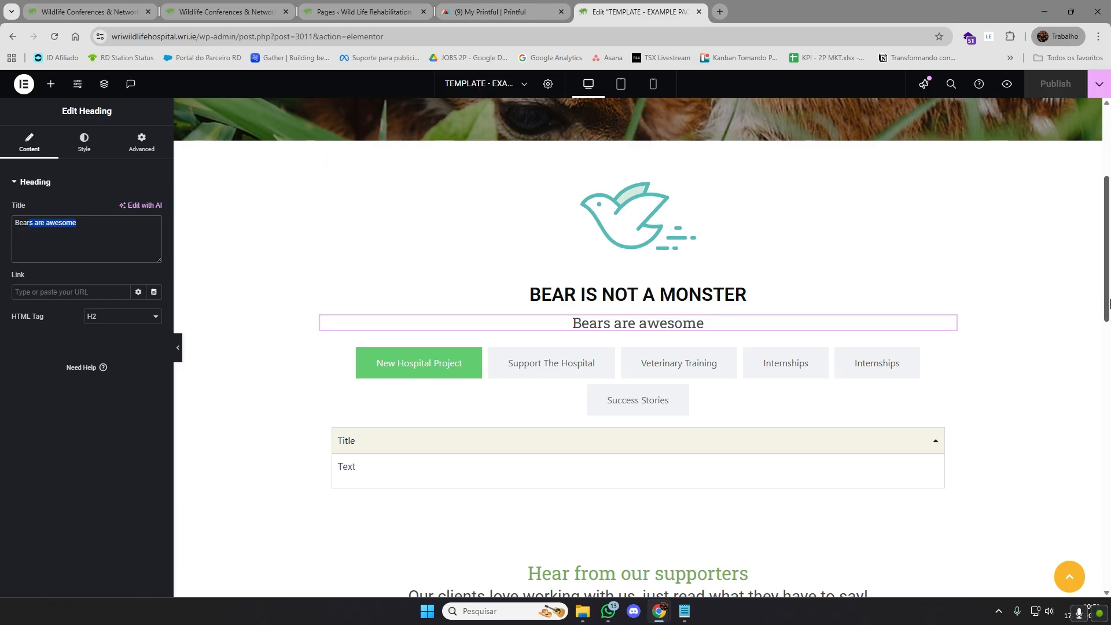
click(1054, 296)
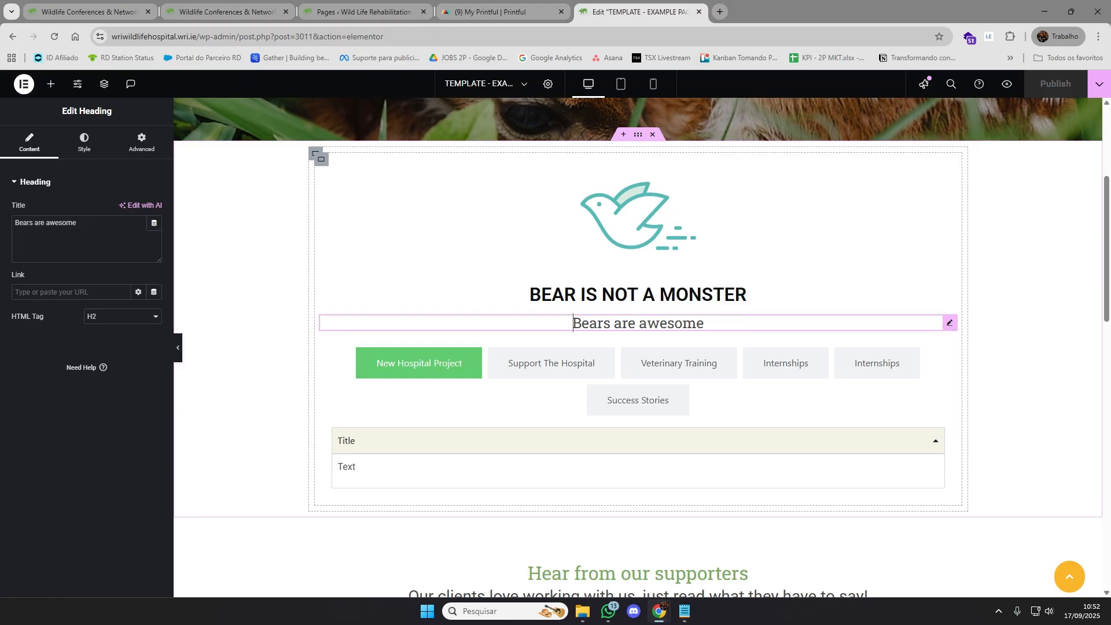
drag(573, 323, 705, 324)
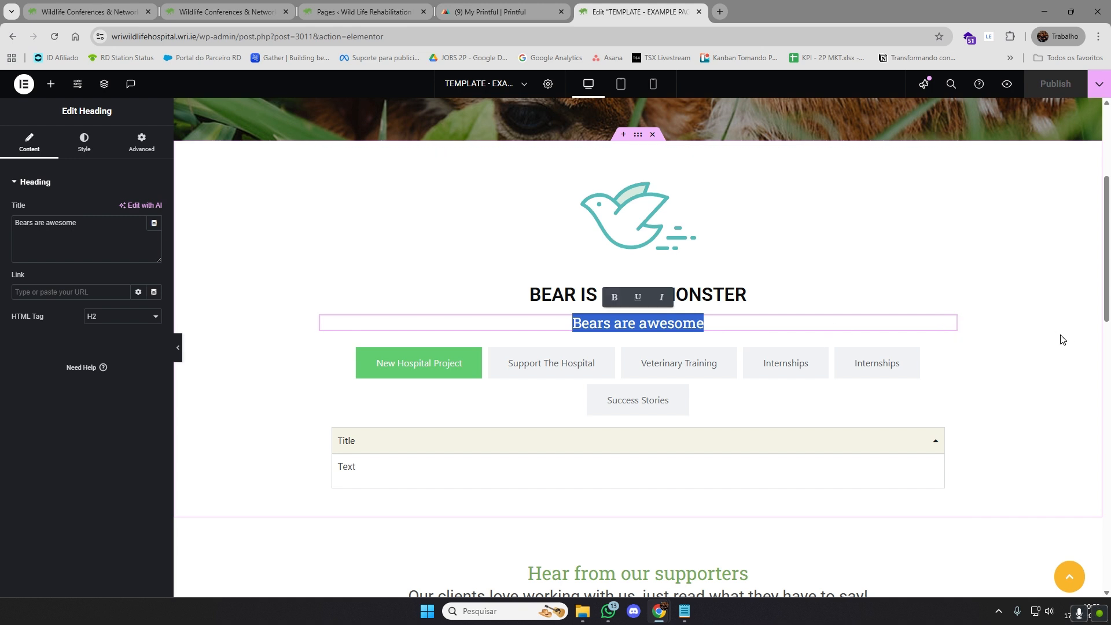
text(Bears )
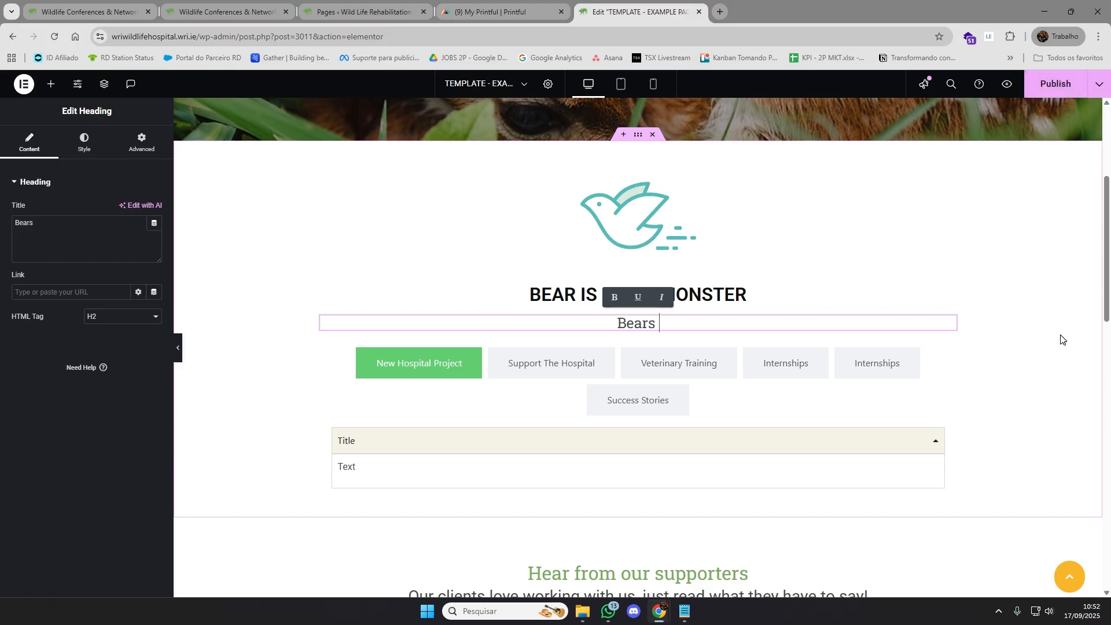
text(are)
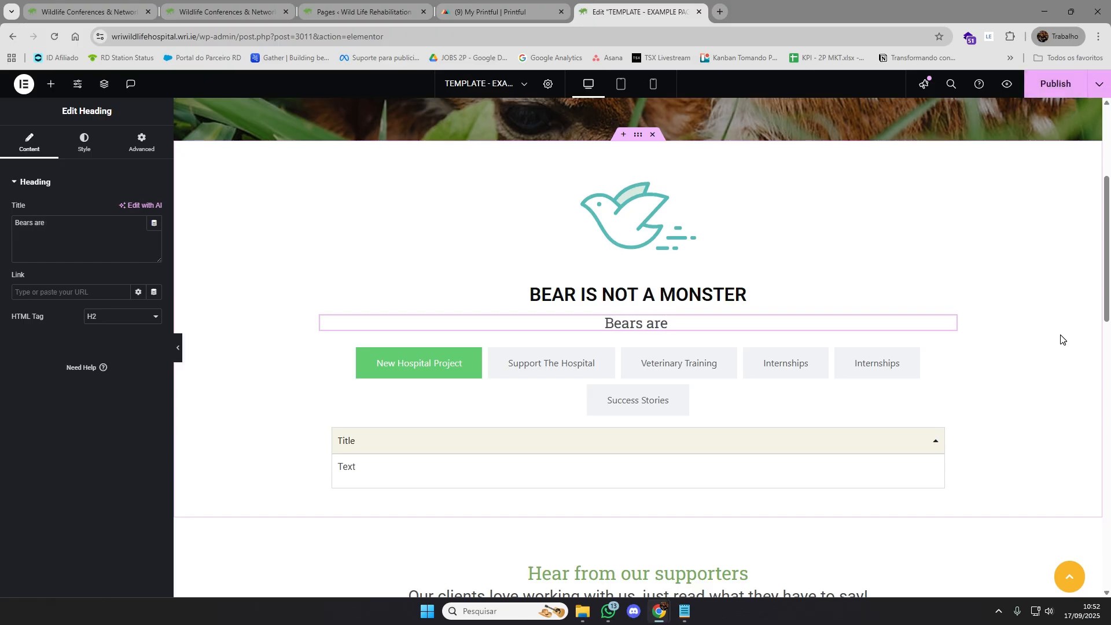
key(BackSpace)
key(BackSpace)
key(BackSpace)
key(BackSpace)
key(BackSpace)
key(BackSpace)
key(BackSpace)
text(rs are happy)
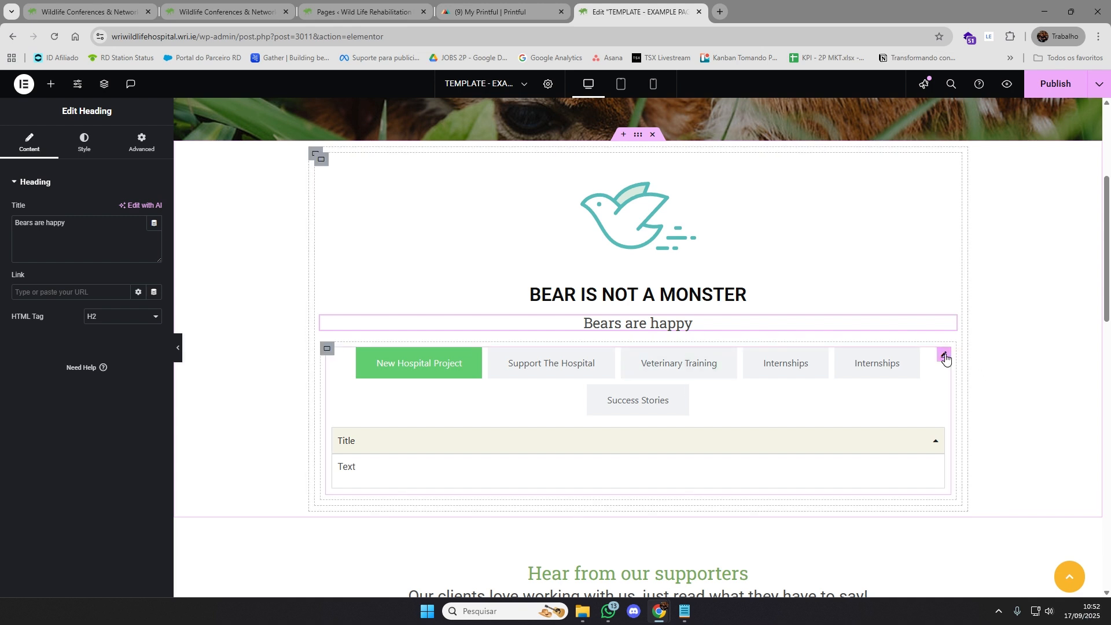
Open the Tabs widget for editing and rename the New Hospital Project tab to "Bears"
click(944, 355)
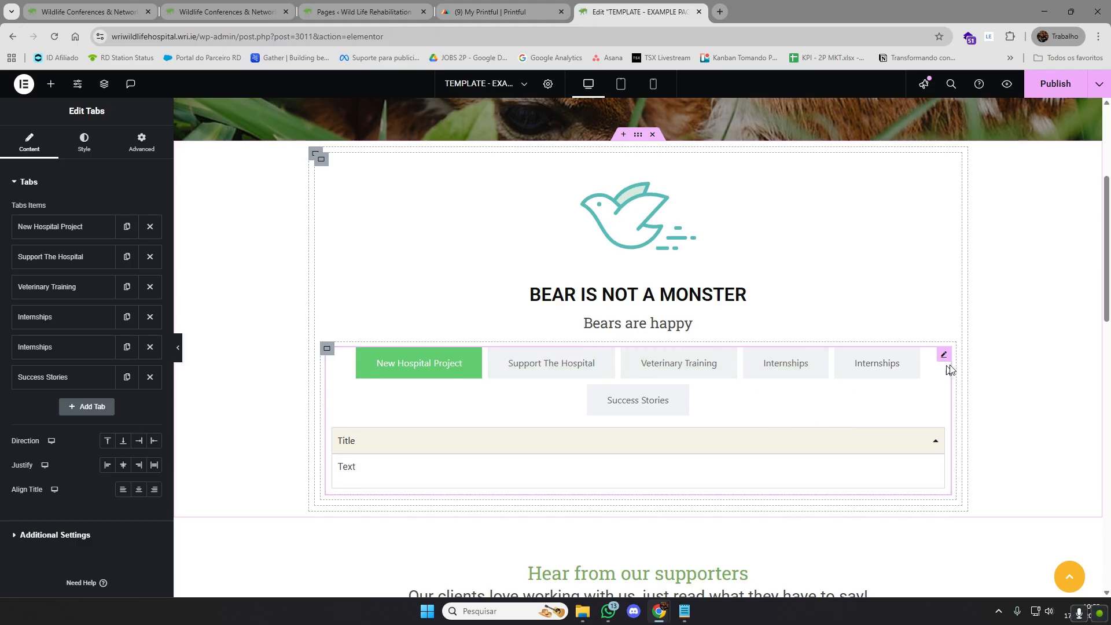
click(33, 226)
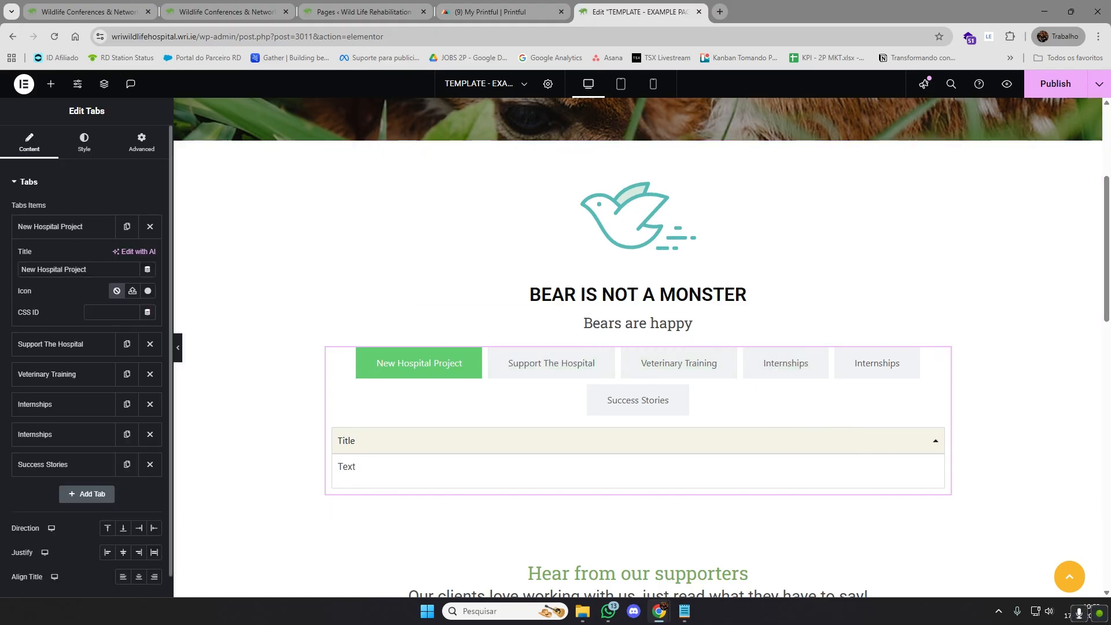
drag(93, 269, 11, 269)
text(Bears)
click(64, 232)
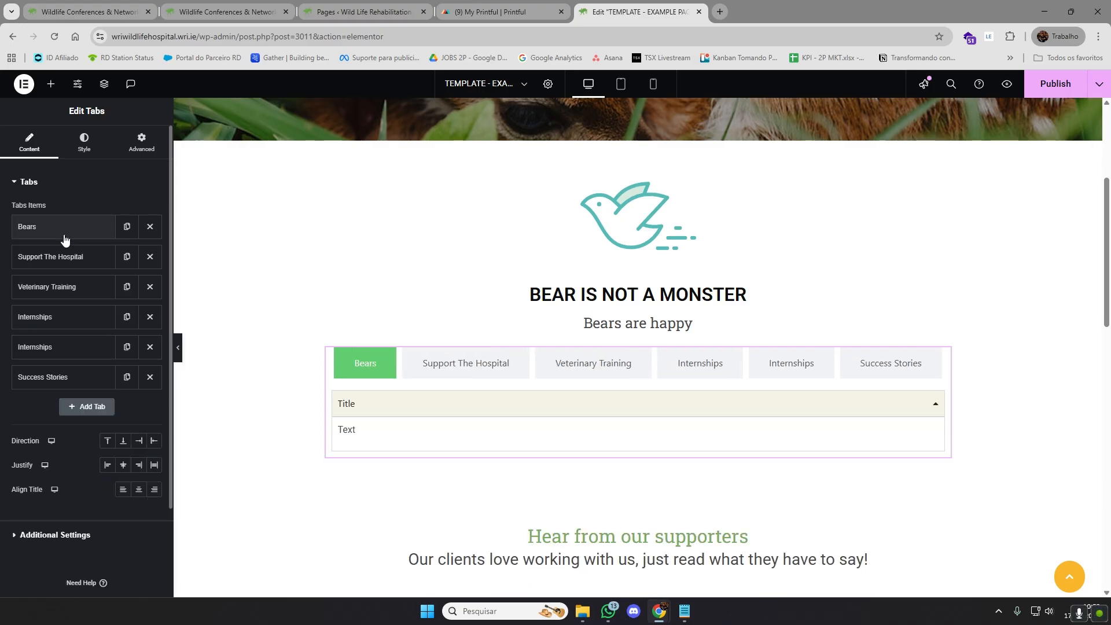
Rename the Support The Hospital tab to "Rabbits" and look at the Veterinary Training tab's settings
click(61, 256)
triple_click(79, 299)
text(Rabbits)
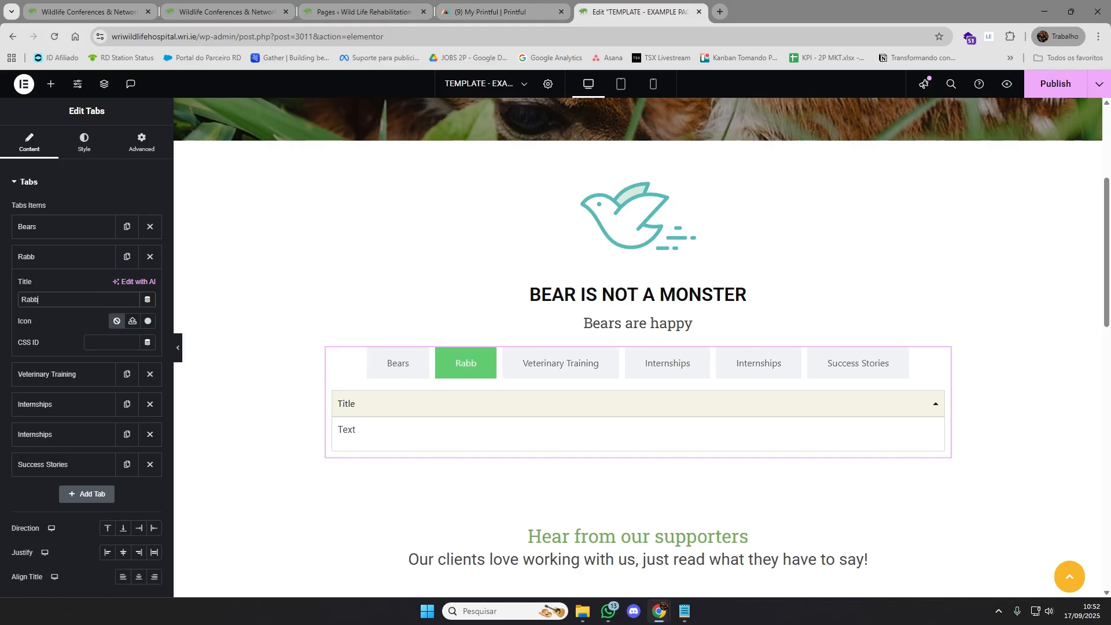
click(54, 256)
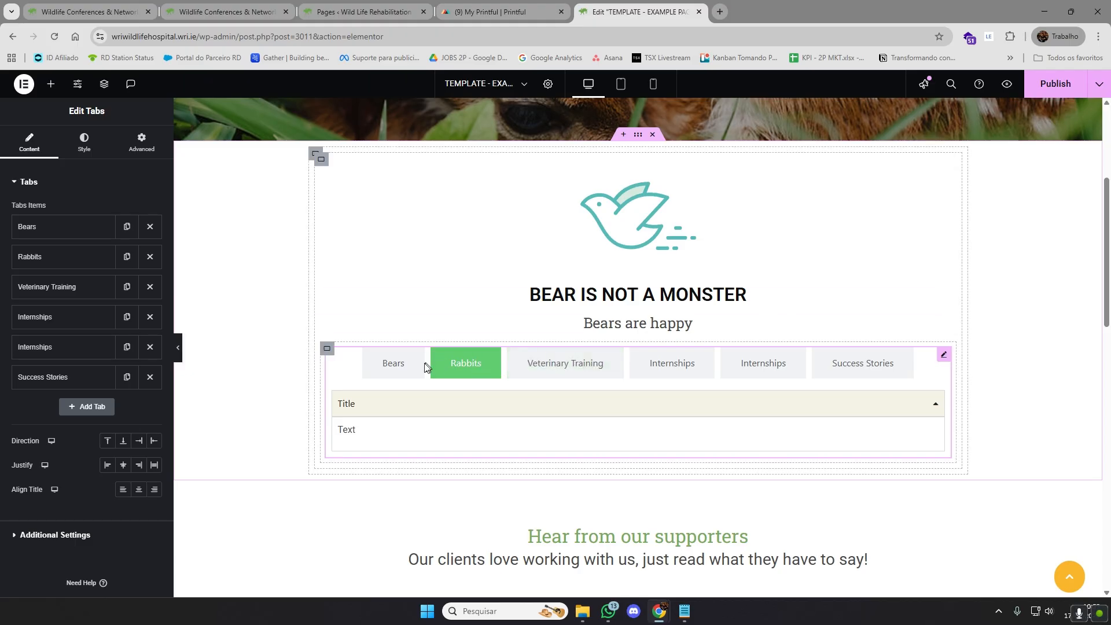
click(48, 285)
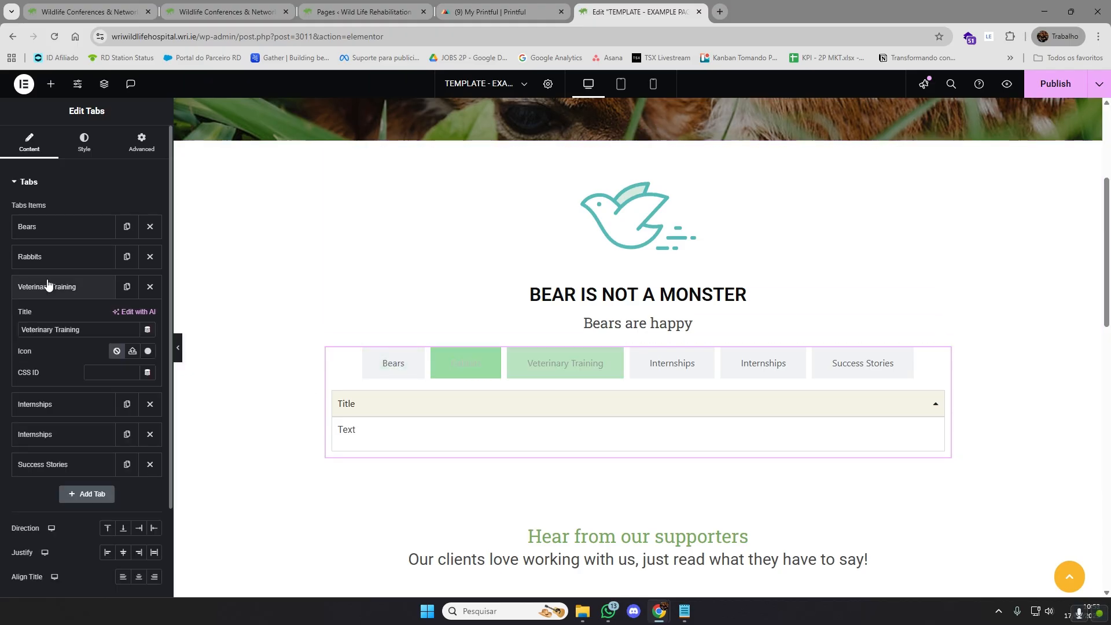
click(52, 287)
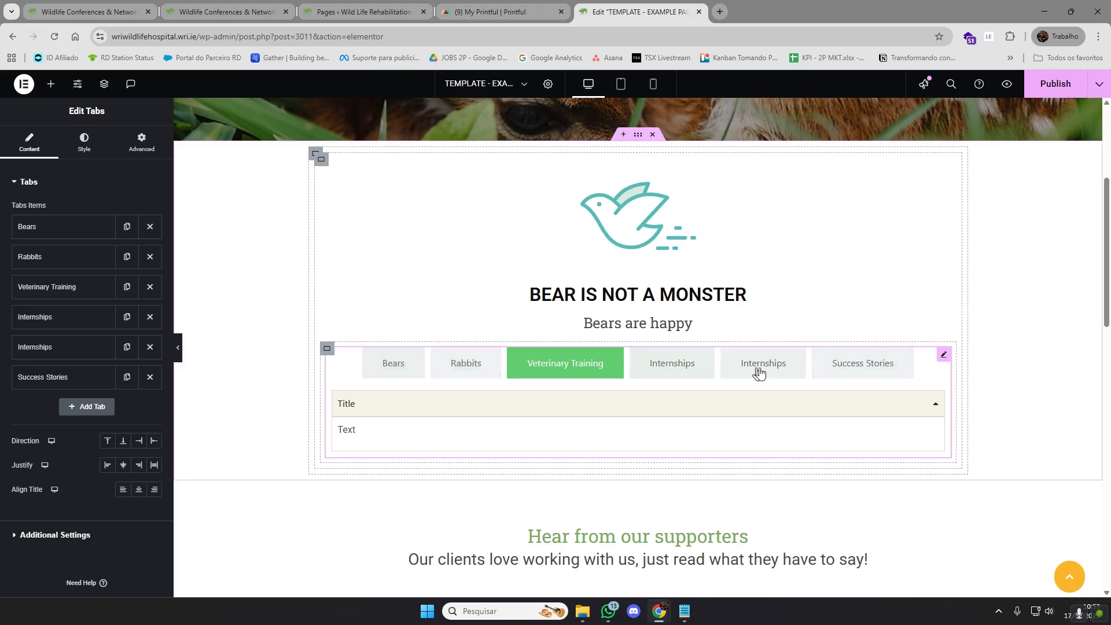
Add two blank tabs titled "NEW TAB" to the Tabs widget and delete both of them
click(89, 405)
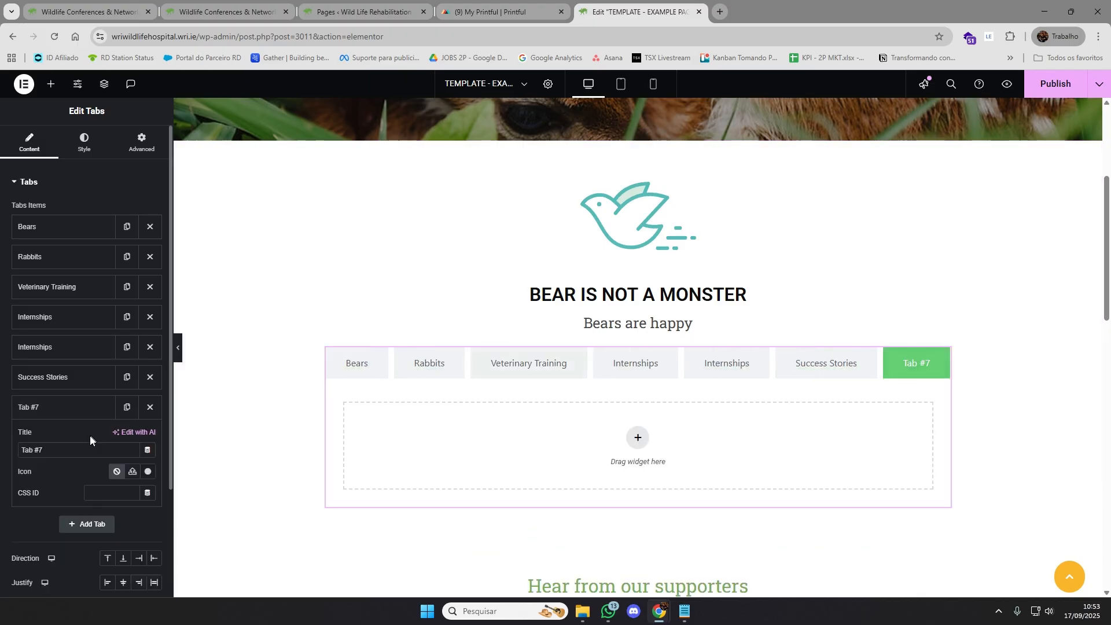
drag(53, 450, 19, 429)
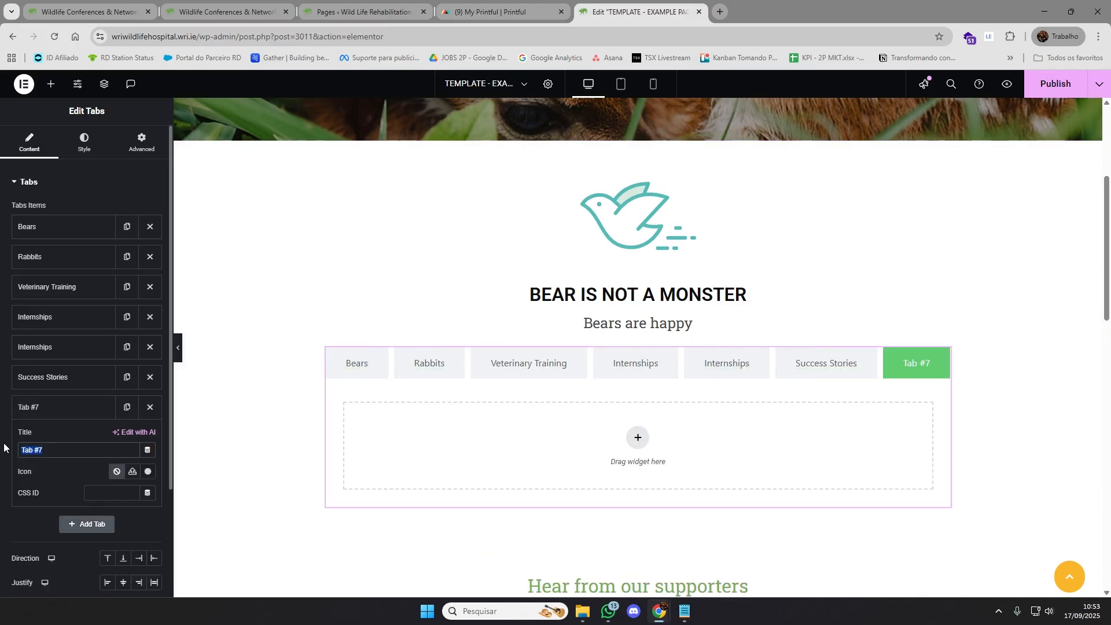
text(NEW TAB)
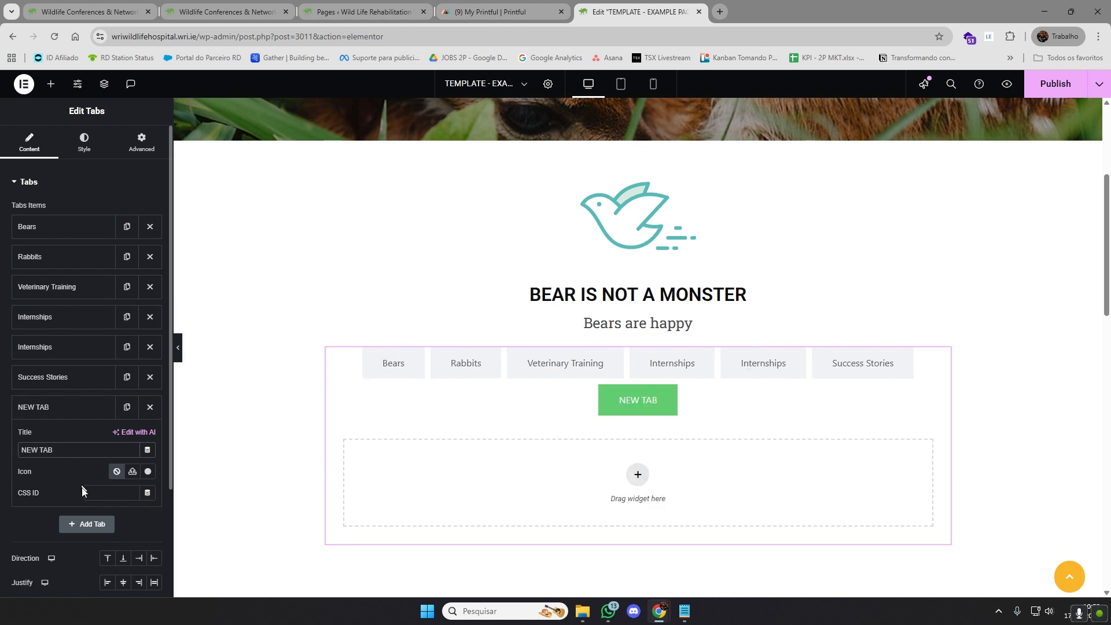
click(87, 524)
key(ctrl+a)
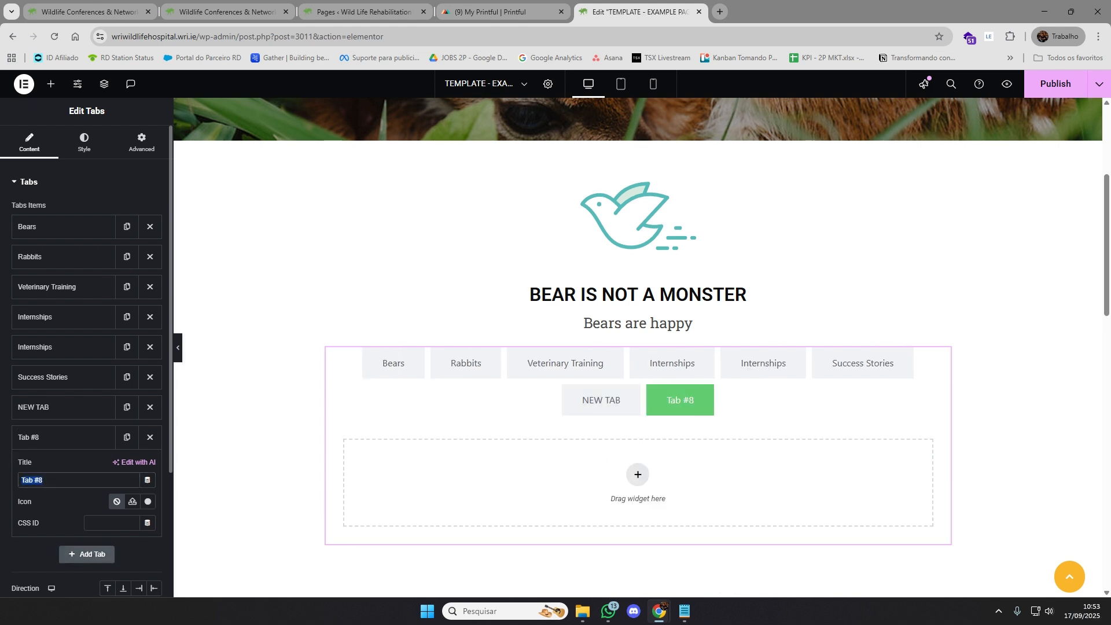
text(NEW TAB)
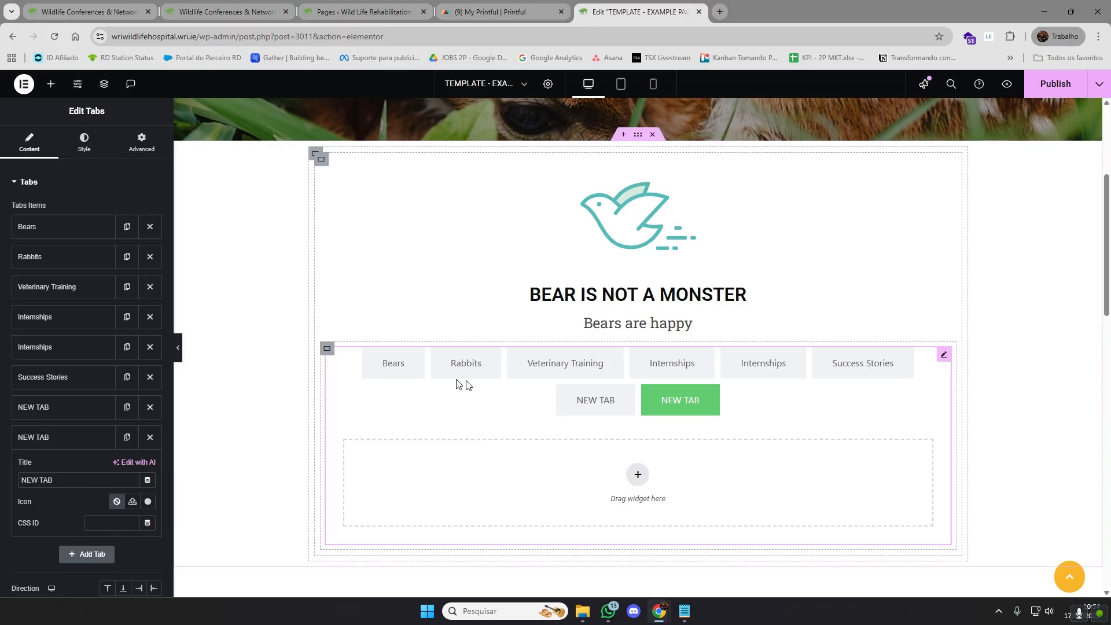
click(150, 437)
click(150, 406)
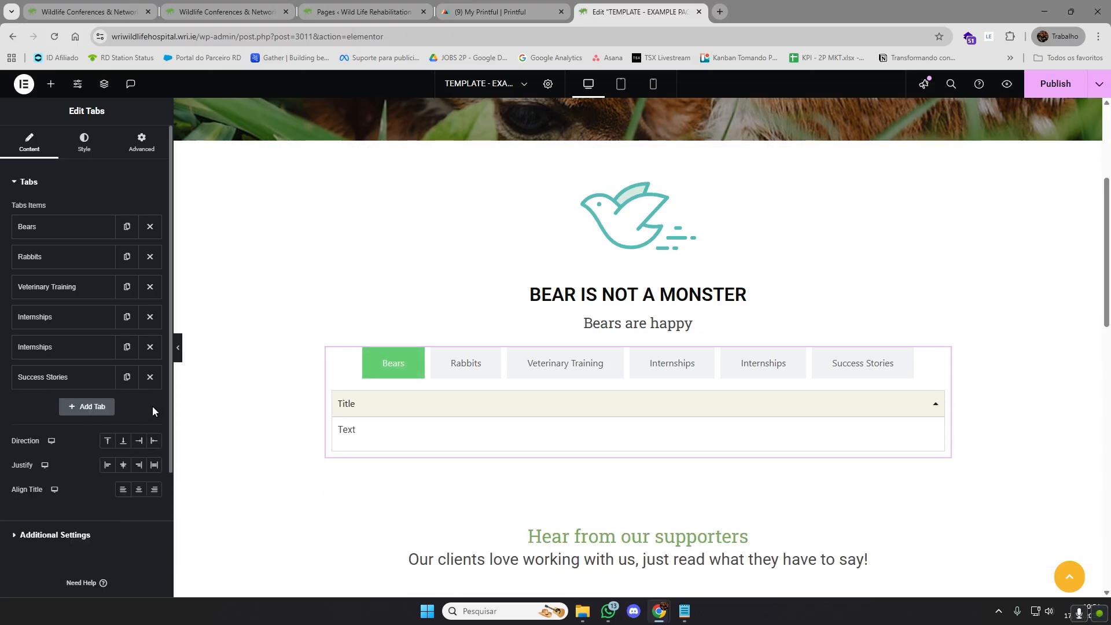
Duplicate the Success Stories tab and title the copy "NEW TAB"
click(128, 379)
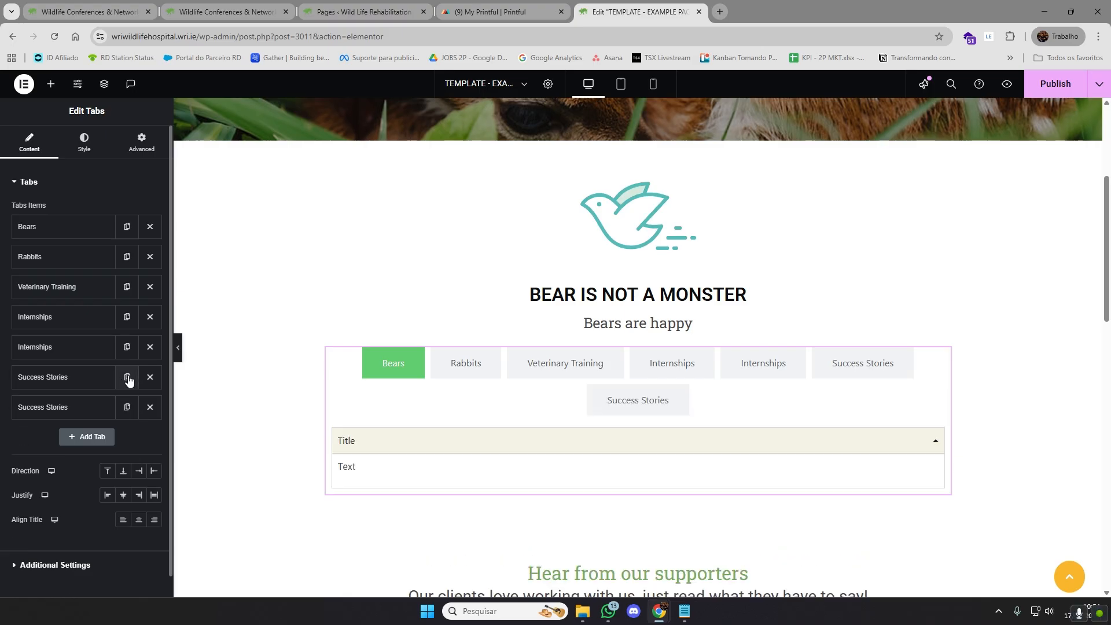
click(75, 411)
drag(75, 449, 22, 445)
text(NEW TAB)
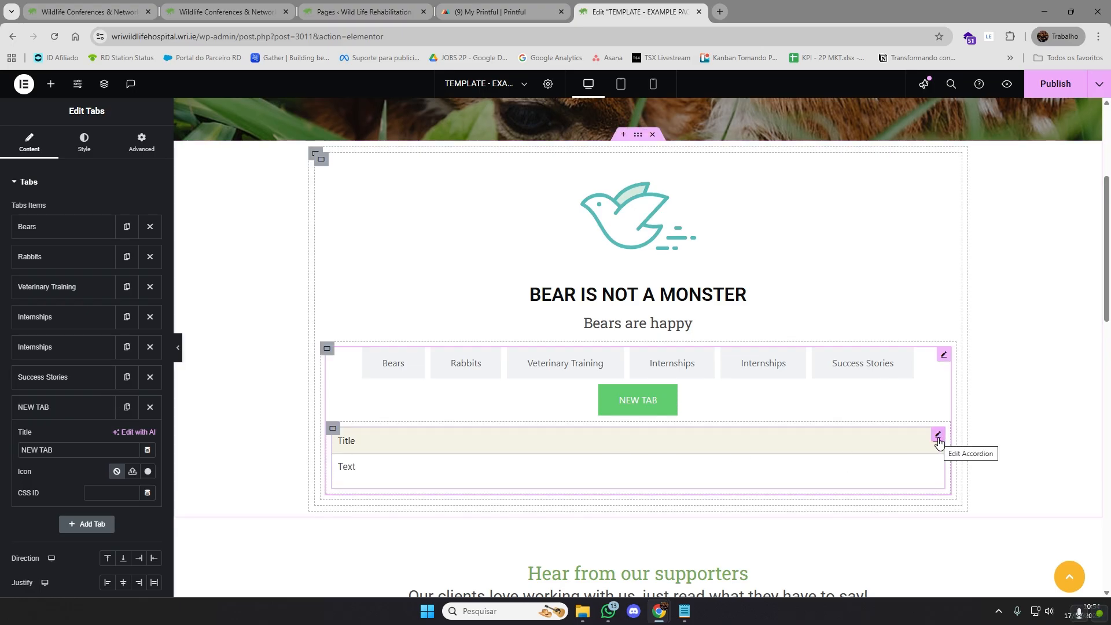
Duplicate the accordion in the NEW TAB content three times so four accordions are stacked
click(938, 436)
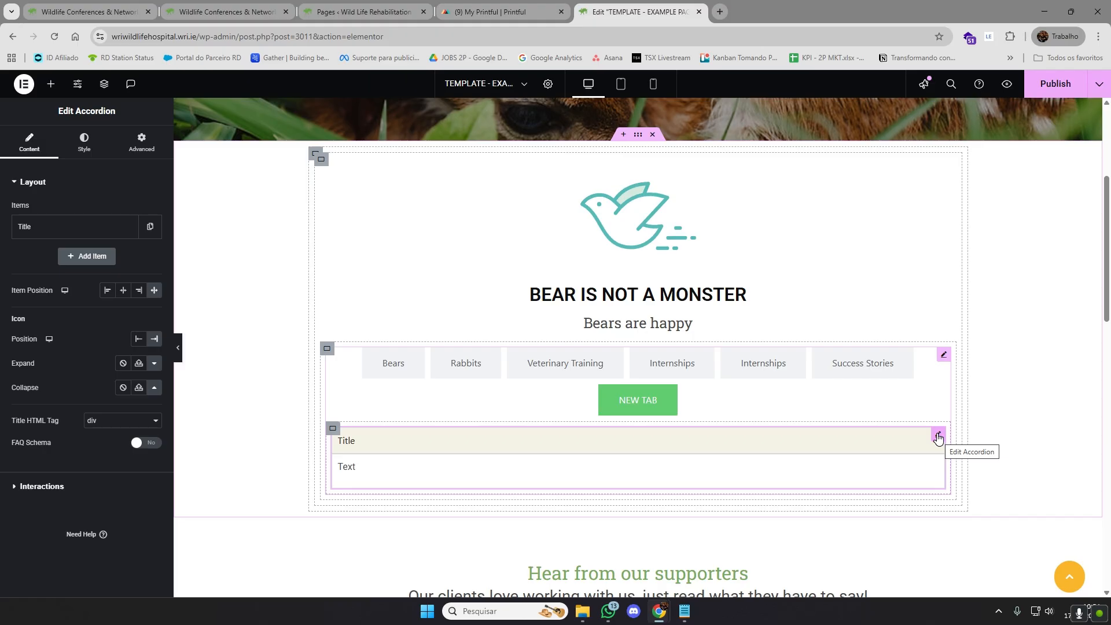
right_click(938, 438)
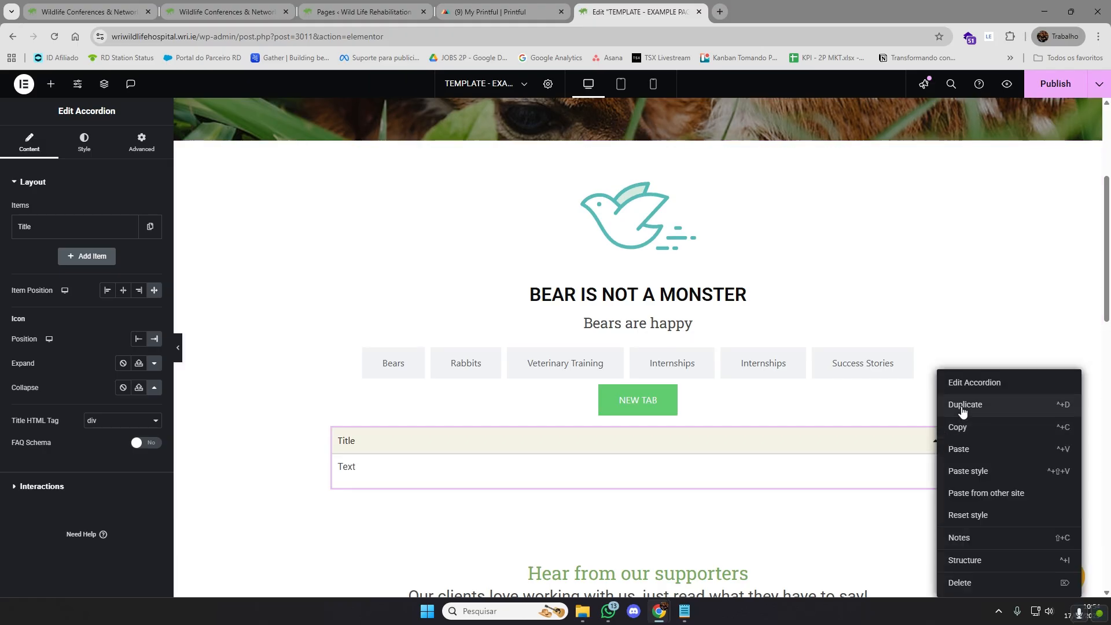
click(964, 405)
scroll(935, 405, down, 2)
right_click(940, 397)
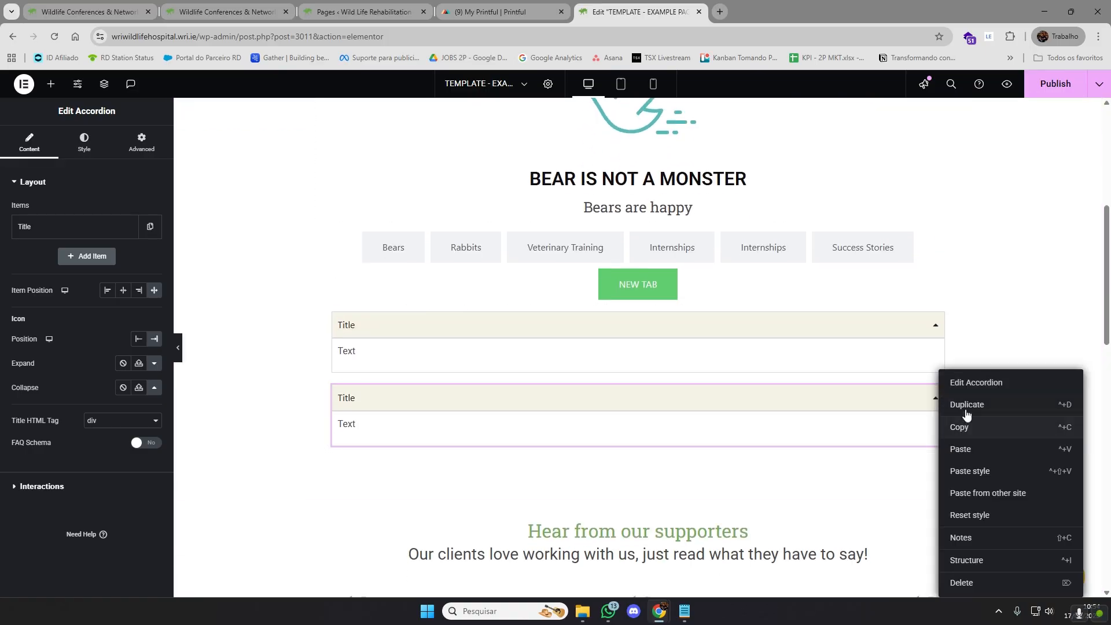
click(952, 405)
scroll(943, 414, down, 1)
right_click(937, 412)
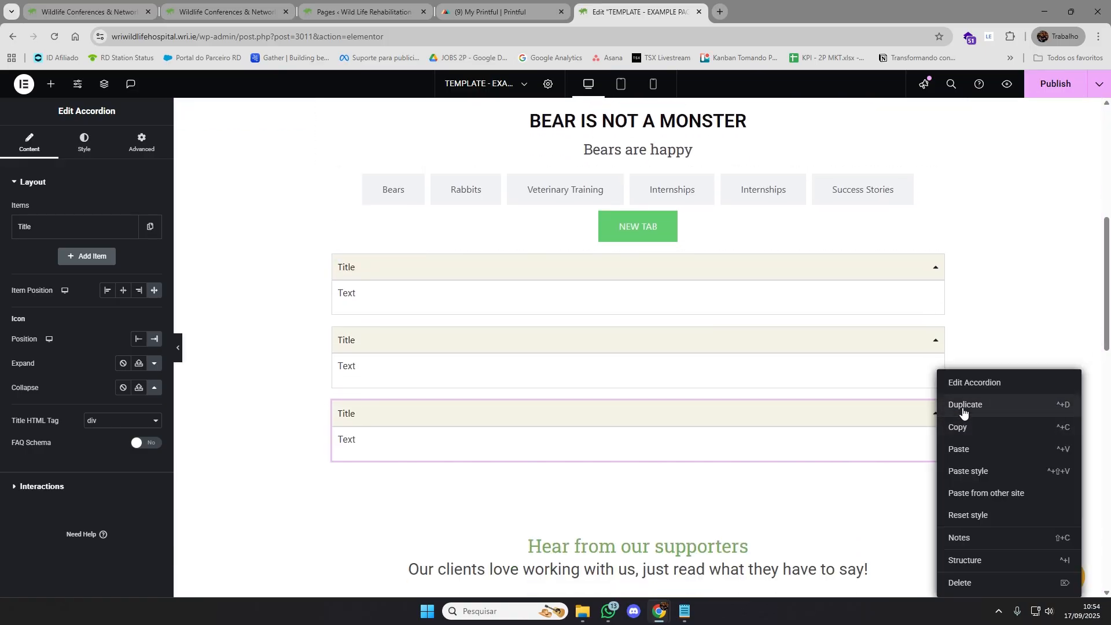
click(963, 404)
Collapse all four accordions in the NEW TAB content
click(928, 347)
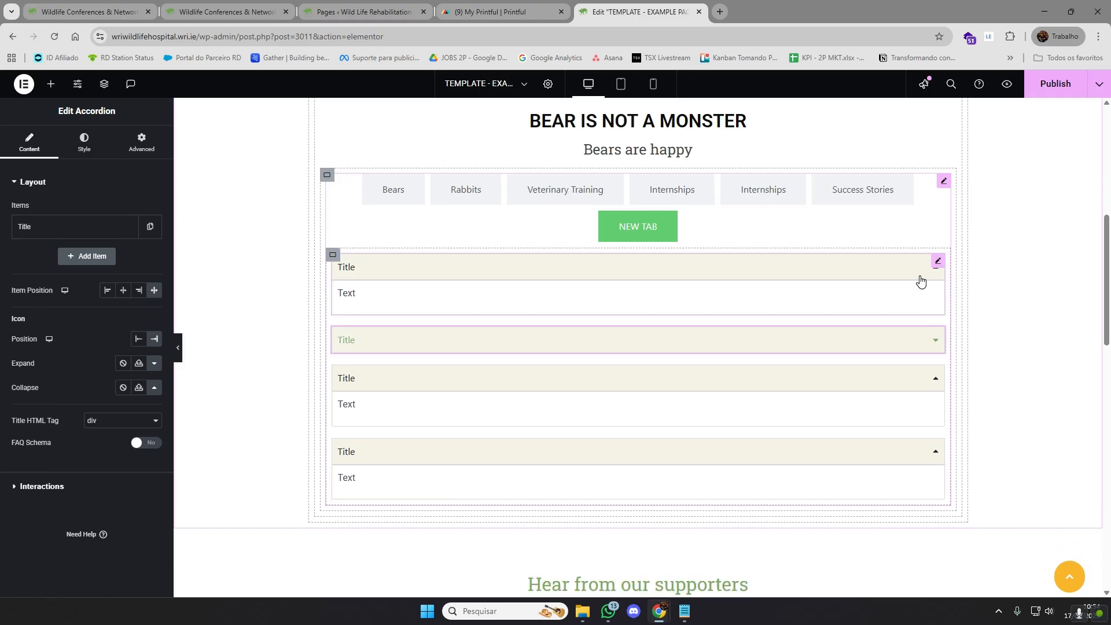
click(918, 276)
click(915, 334)
click(906, 383)
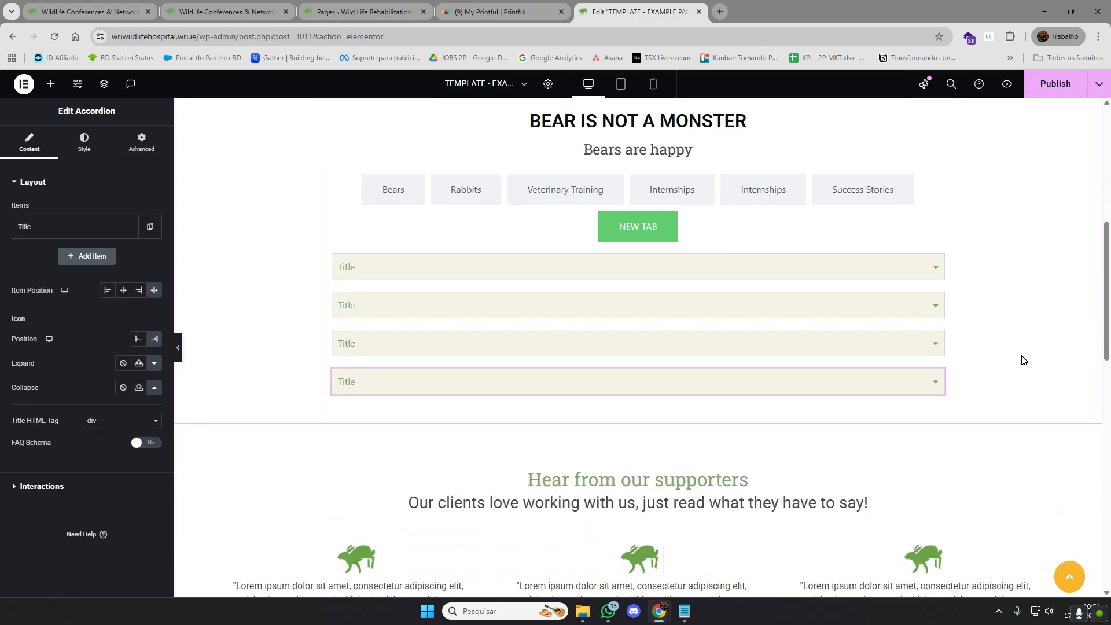
Look through the Advanced settings of the last accordion, from its layout options down to Custom CSS
scroll(1019, 356, up, 1)
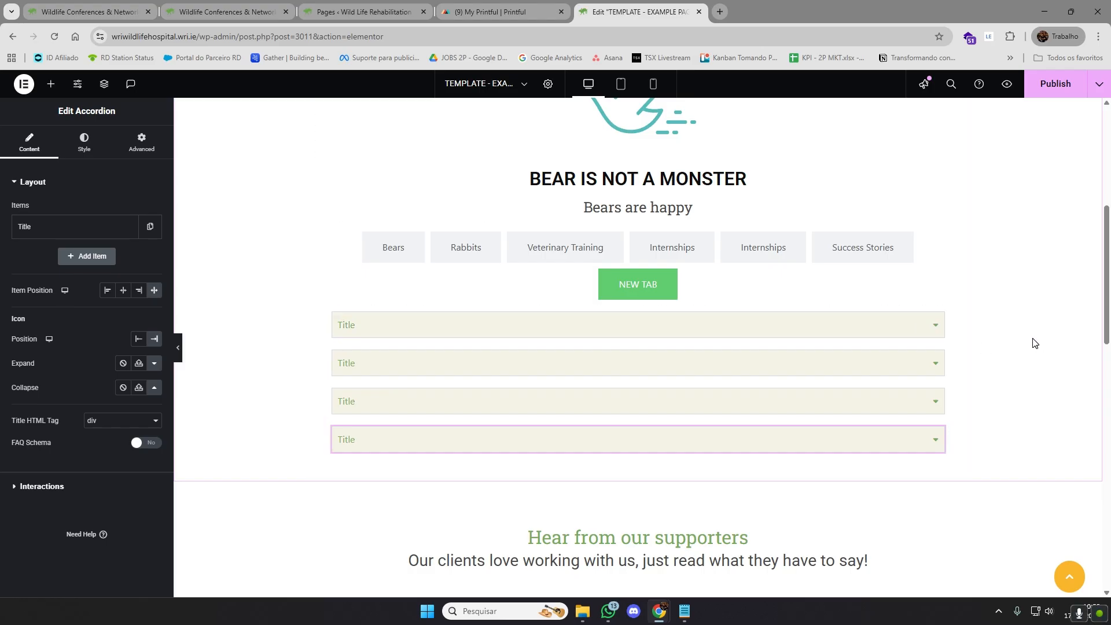
scroll(1036, 341, up, 1)
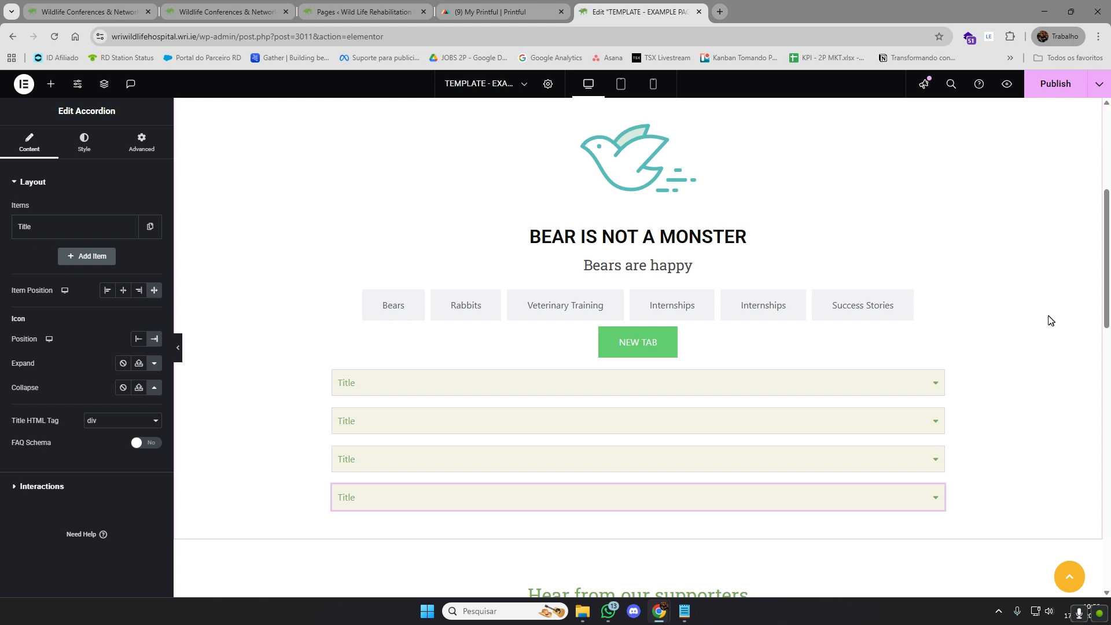
scroll(1036, 328, down, 1)
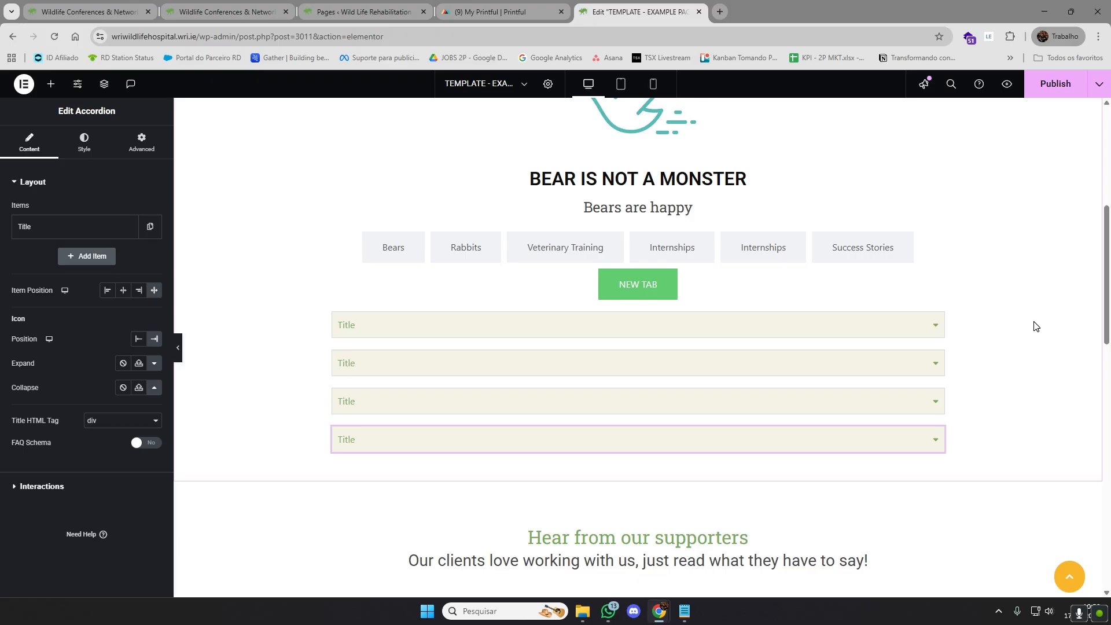
click(141, 143)
scroll(46, 295, down, 5)
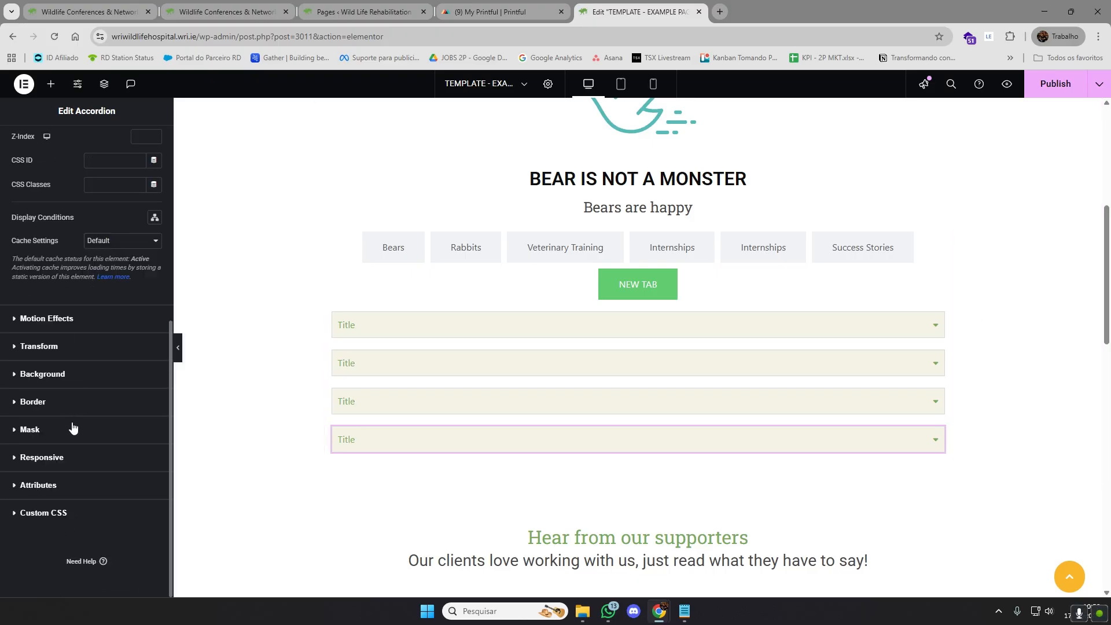
scroll(81, 255, up, 5)
scroll(84, 261, down, 5)
scroll(86, 319, up, 5)
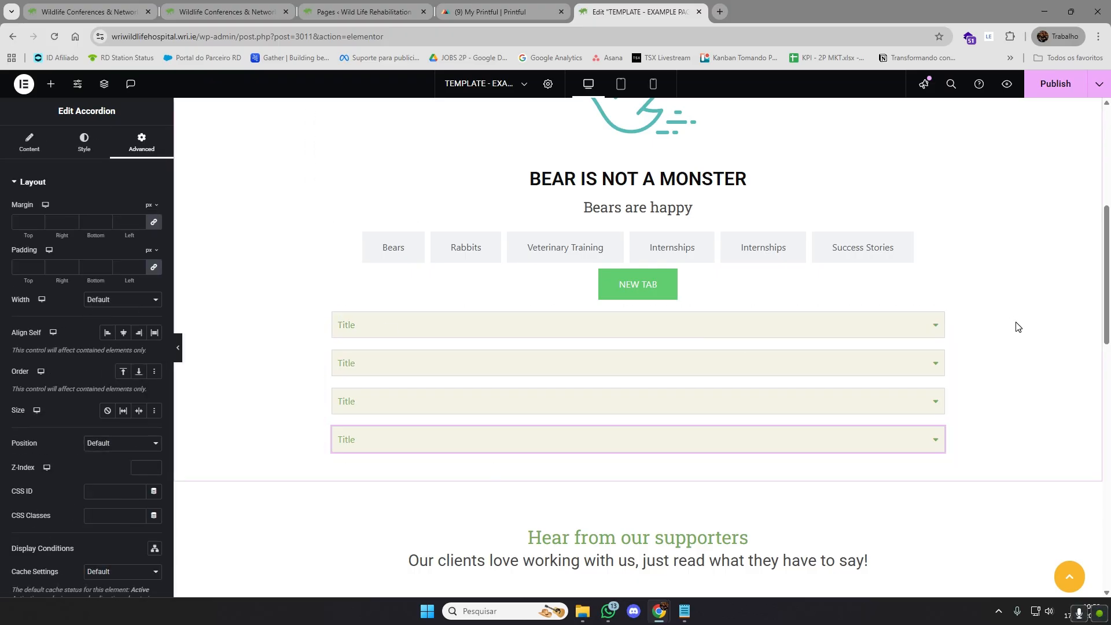
Expand the second accordion and add an Image widget below its text
click(923, 373)
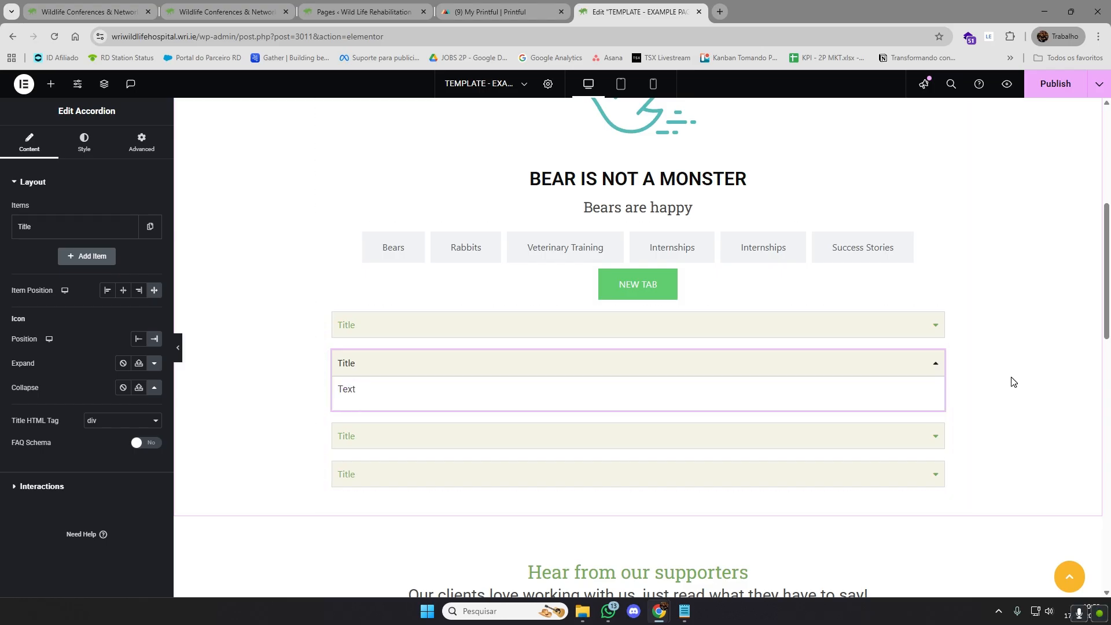
click(51, 87)
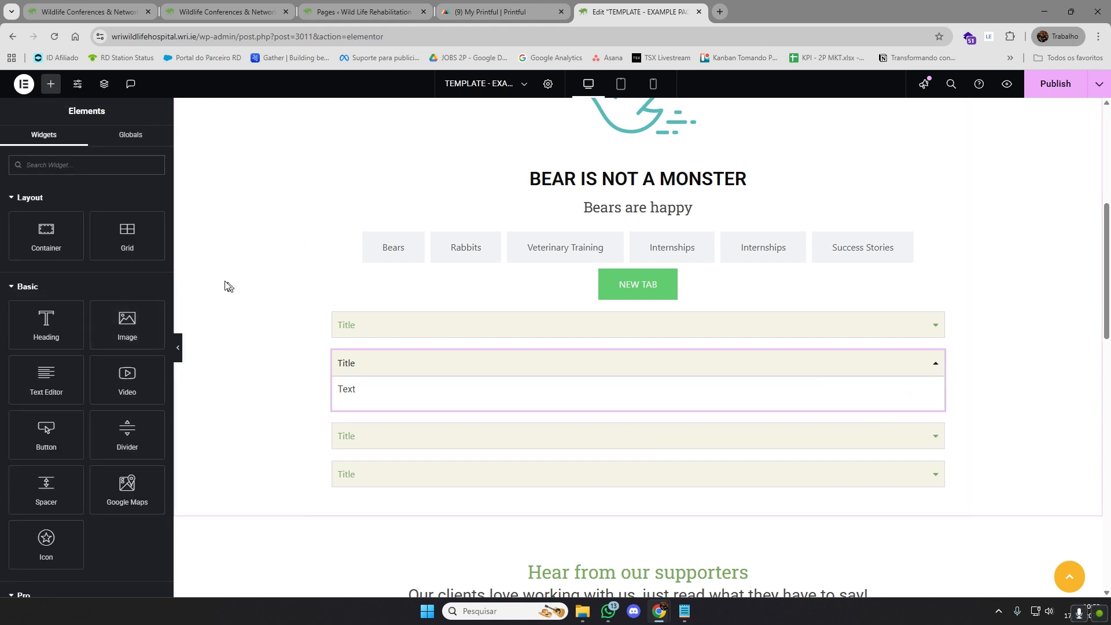
drag(127, 327, 373, 401)
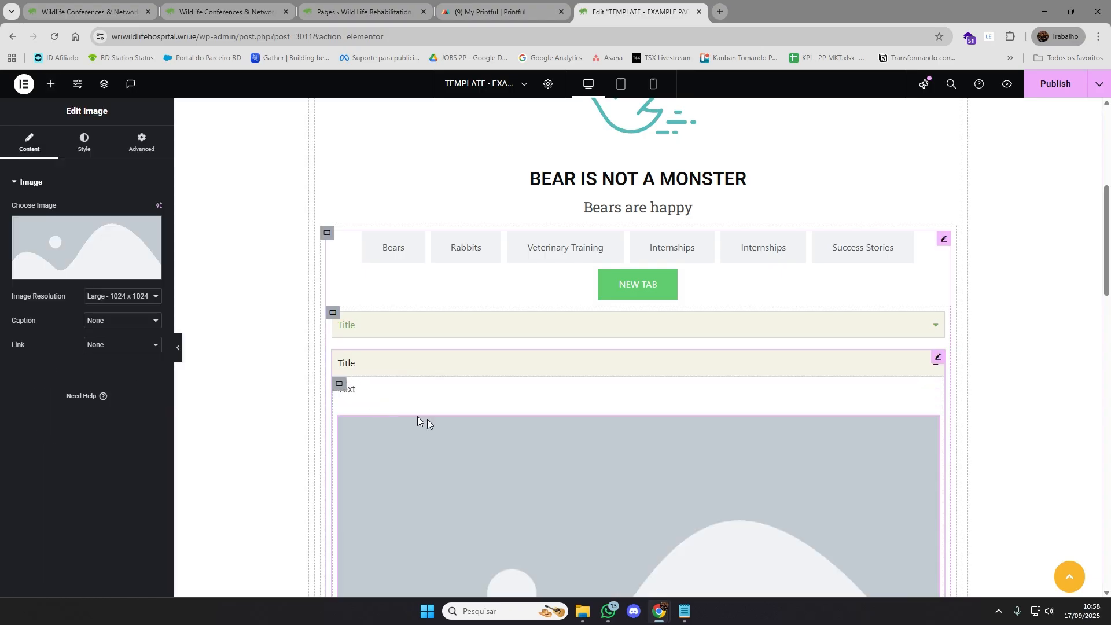
scroll(972, 420, down, 3)
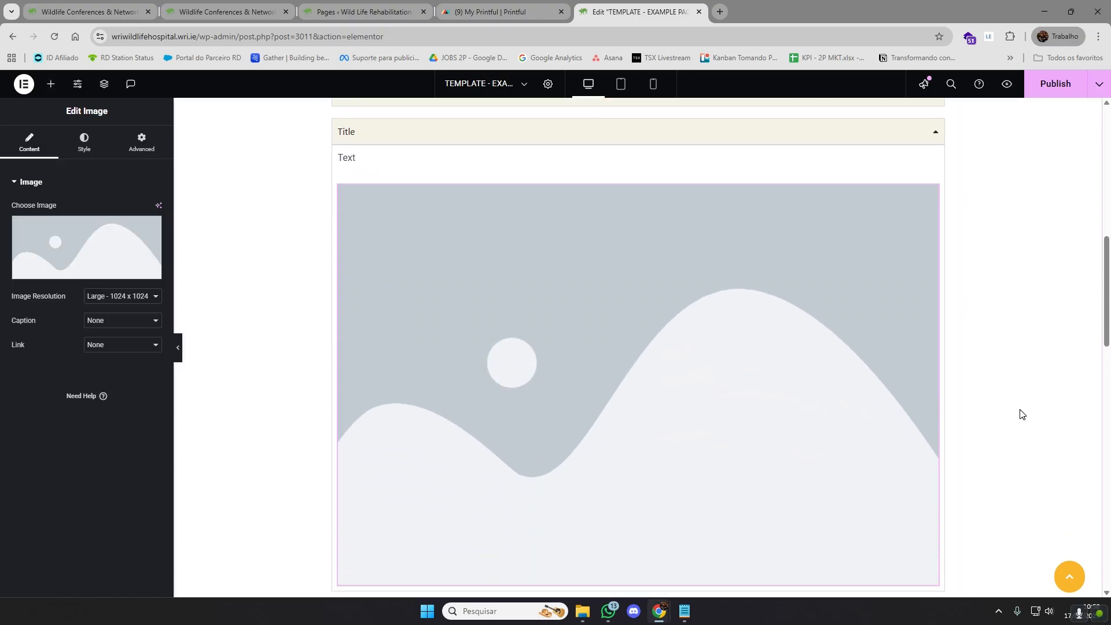
scroll(1010, 402, up, 2)
Fill the second accordion's text block with several lines of repeated "Text - " placeholder
click(932, 282)
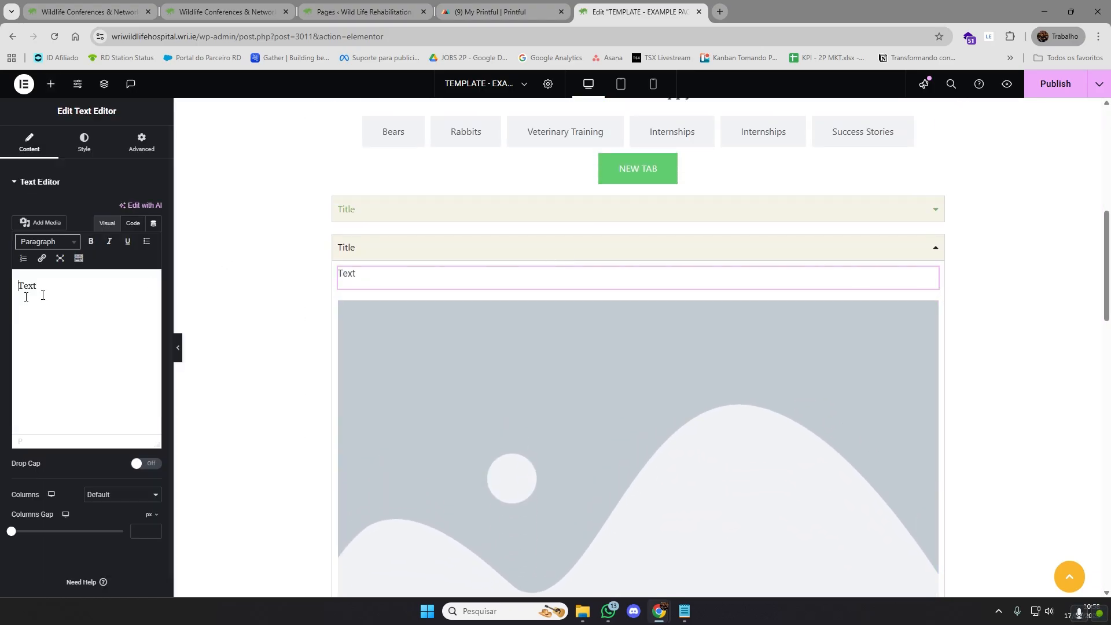
drag(37, 292, 17, 290)
text(Text)
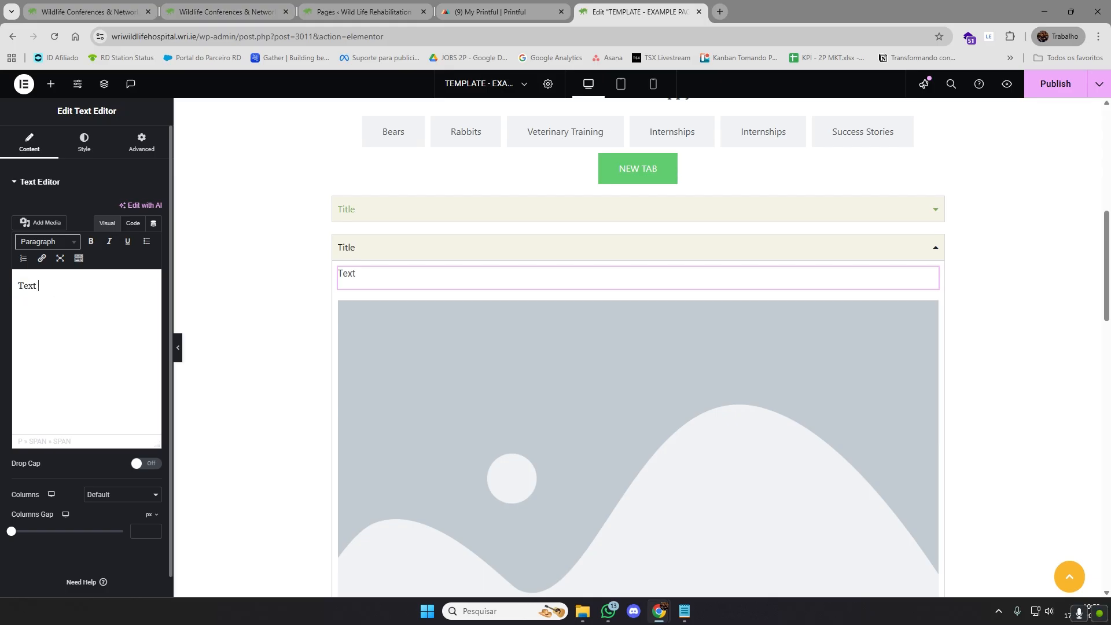
text(-)
key(ctrl+a)
key(ctrl+c)
key(ctrl+v)
key(ctrl+v)
key(ctrl+v)
key(ctrl+v)
key(ctrl+v)
key(ctrl+v)
key(ctrl+v)
key(ctrl+v)
key(ctrl+v)
key(ctrl+v)
key(ctrl+v)
key(ctrl+v)
key(ctrl+v)
key(ctrl+v)
key(ctrl+v)
key(ctrl+v)
key(ctrl+v)
key(ctrl+v)
key(ctrl+v)
key(ctrl+v)
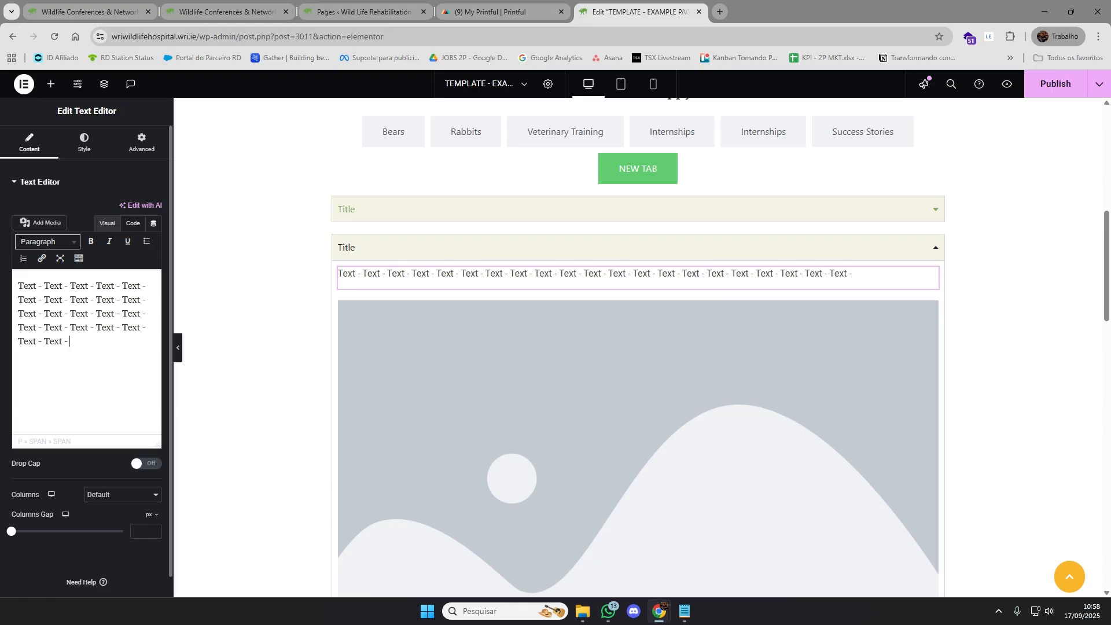
key(ctrl+v)
key(ctrl+v)
key(ctrl+v)
key(ctrl+v)
key(ctrl+v)
key(ctrl+v)
key(ctrl+v)
key(ctrl+v)
key(ctrl+v)
key(ctrl+v)
key(ctrl+v)
key(ctrl+v)
key(ctrl+v)
key(ctrl+v)
key(ctrl+v)
key(ctrl+v)
key(ctrl+v)
key(ctrl+v)
key(ctrl+v)
key(ctrl+v)
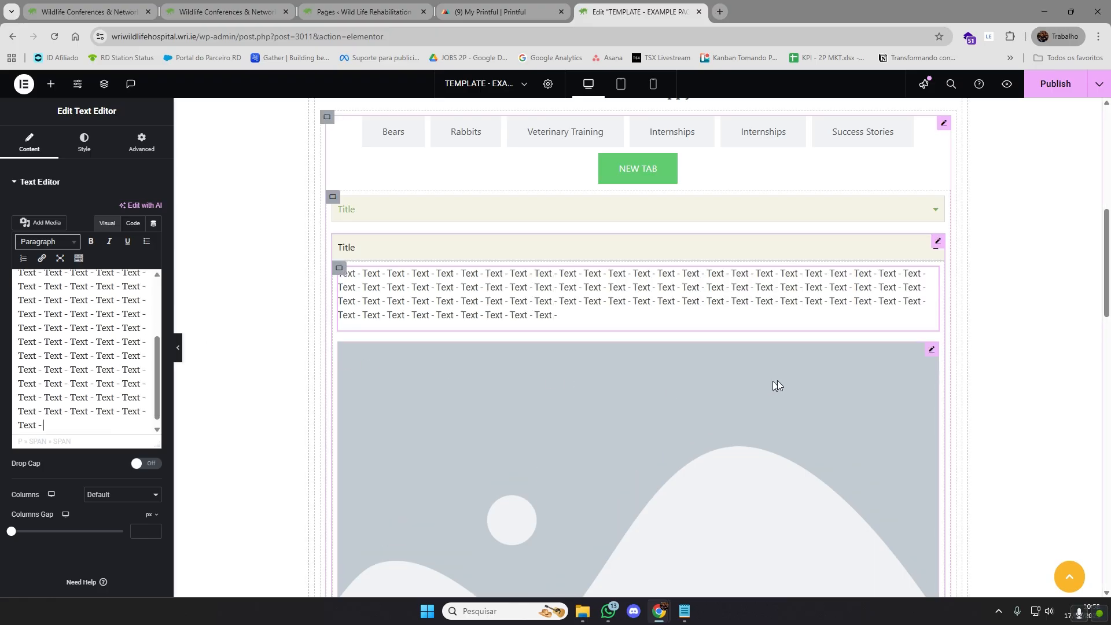
Set the Image widget in the second accordion to magpie.webp from the media library
scroll(964, 351, down, 3)
click(886, 302)
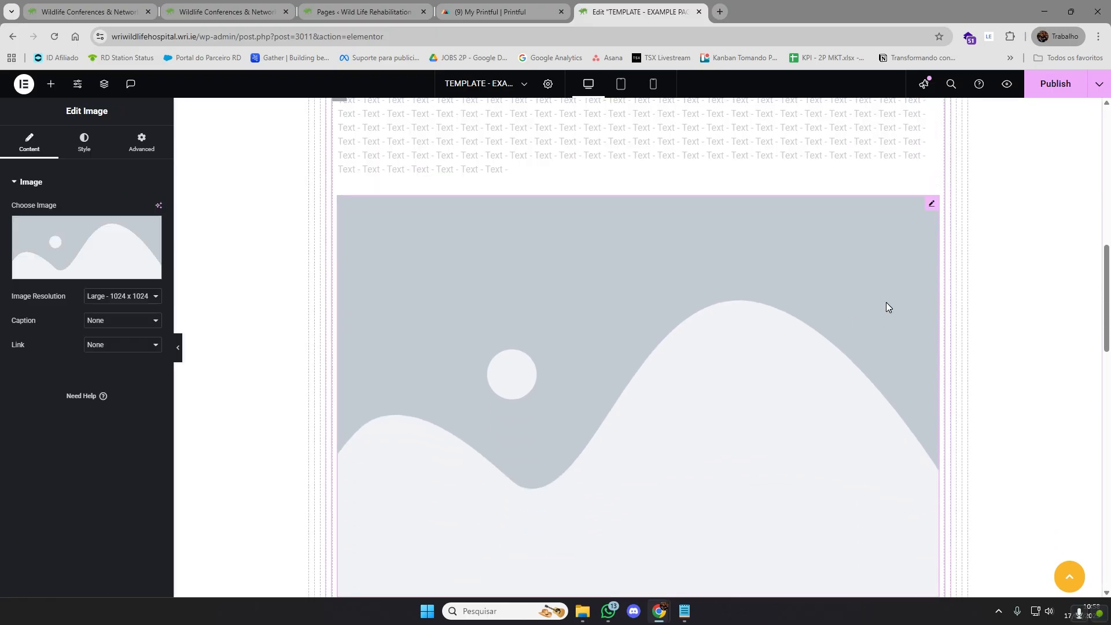
click(82, 250)
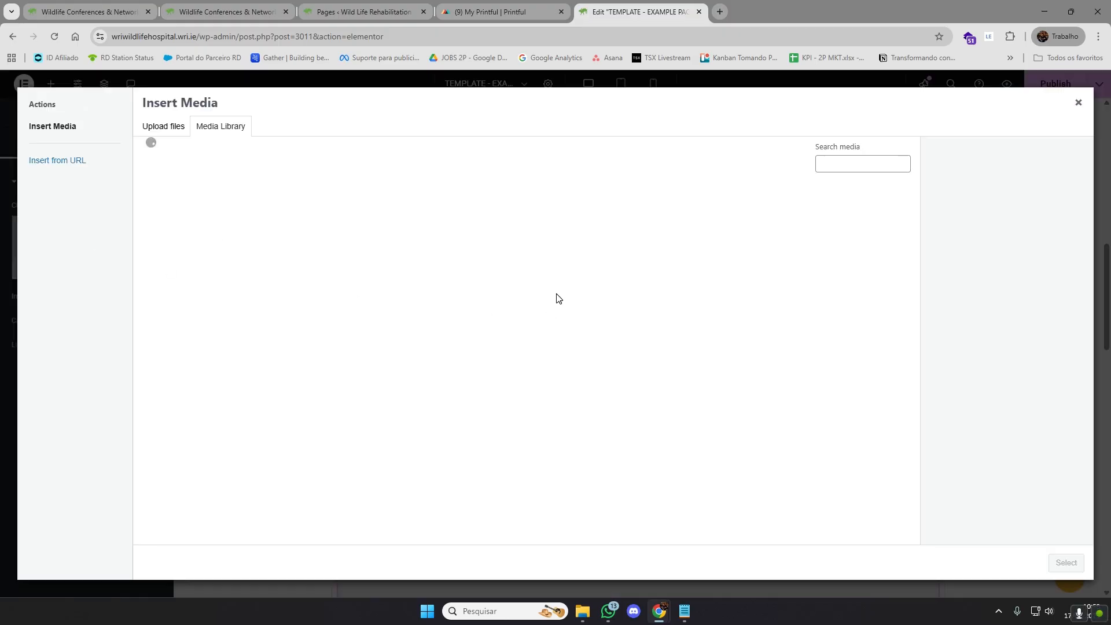
scroll(636, 358, down, 6)
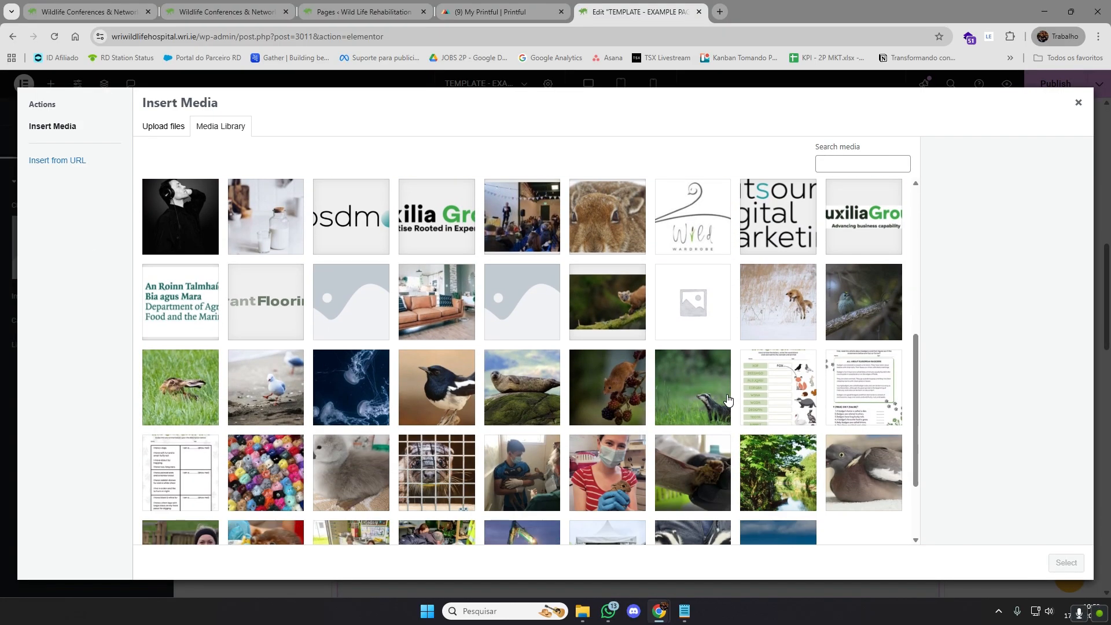
click(411, 387)
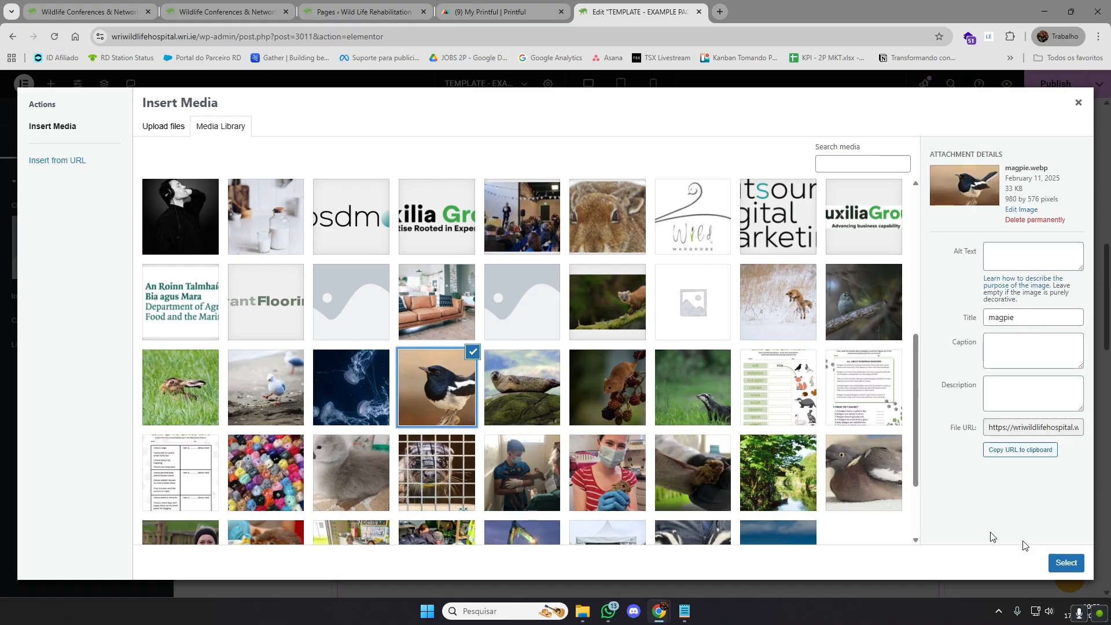
click(1084, 561)
scroll(935, 284, up, 1)
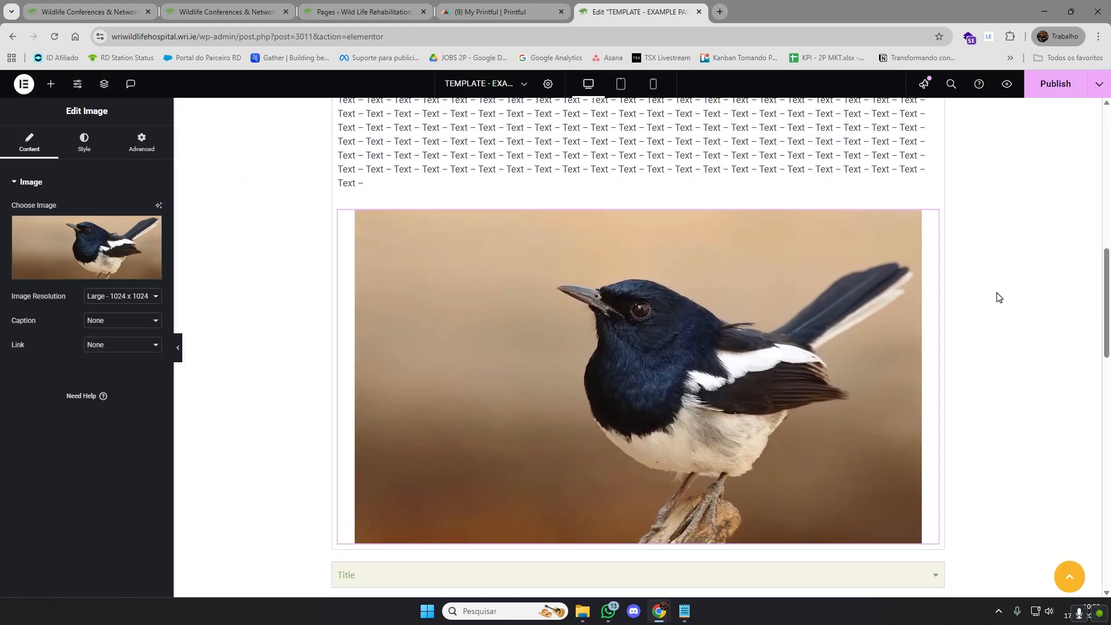
Try the magpie image at Medium - 300 x 300 resolution, then set it to Medium Large - 768 x 0
scroll(997, 294, down, 1)
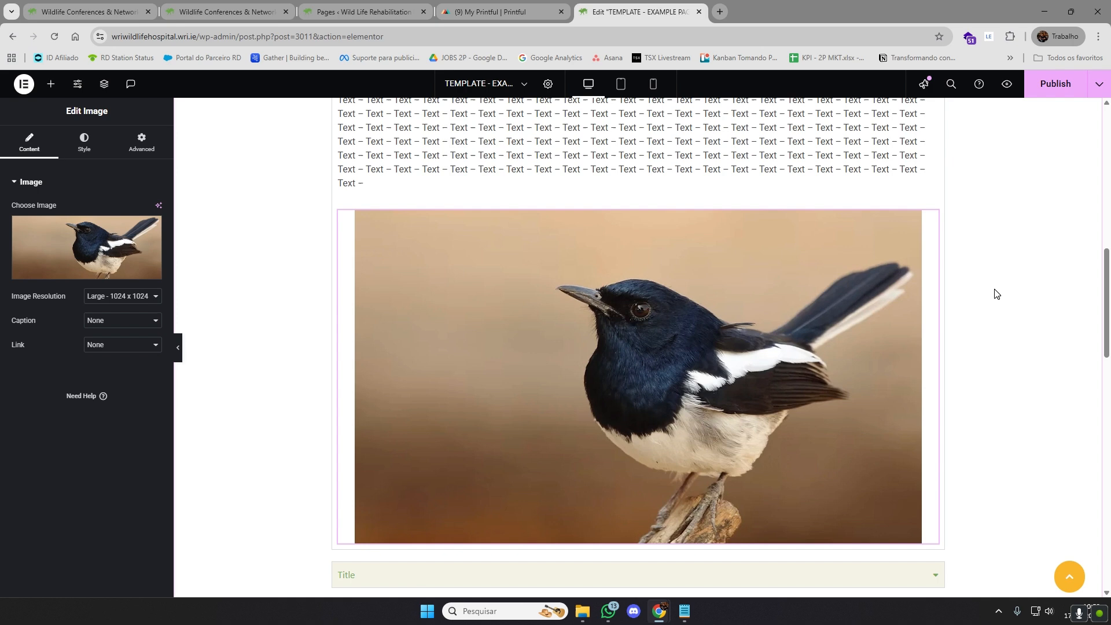
click(141, 296)
click(133, 324)
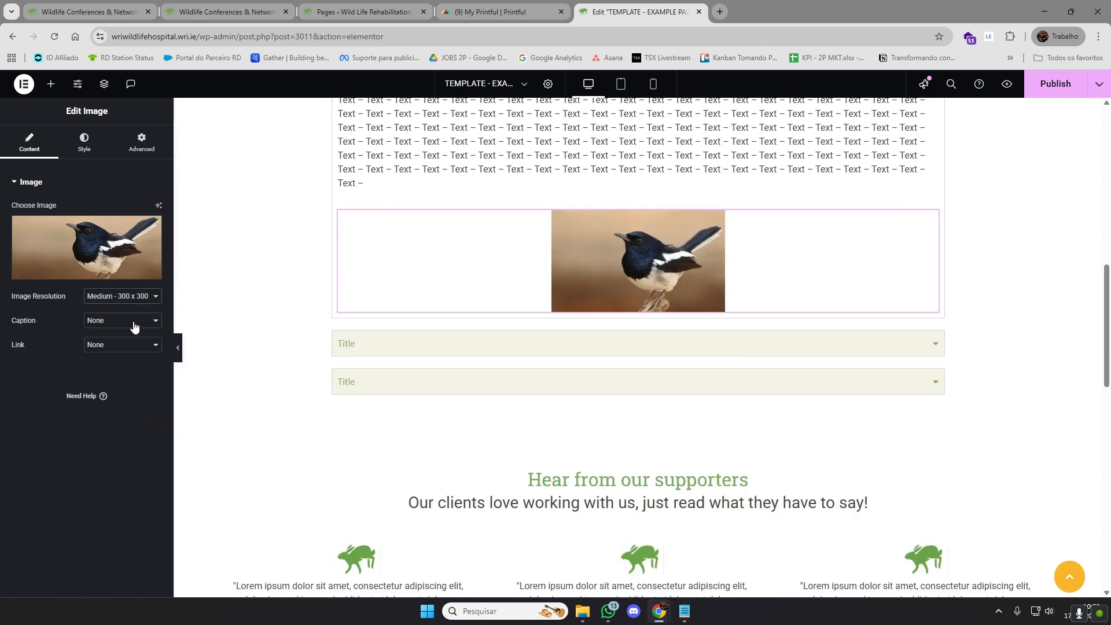
click(934, 350)
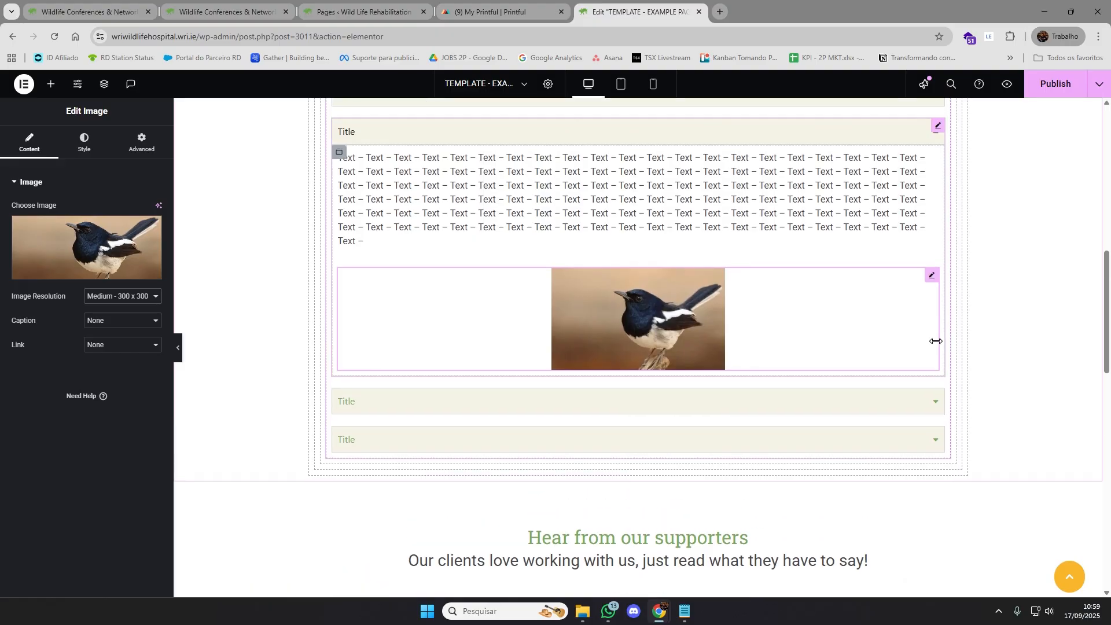
click(125, 298)
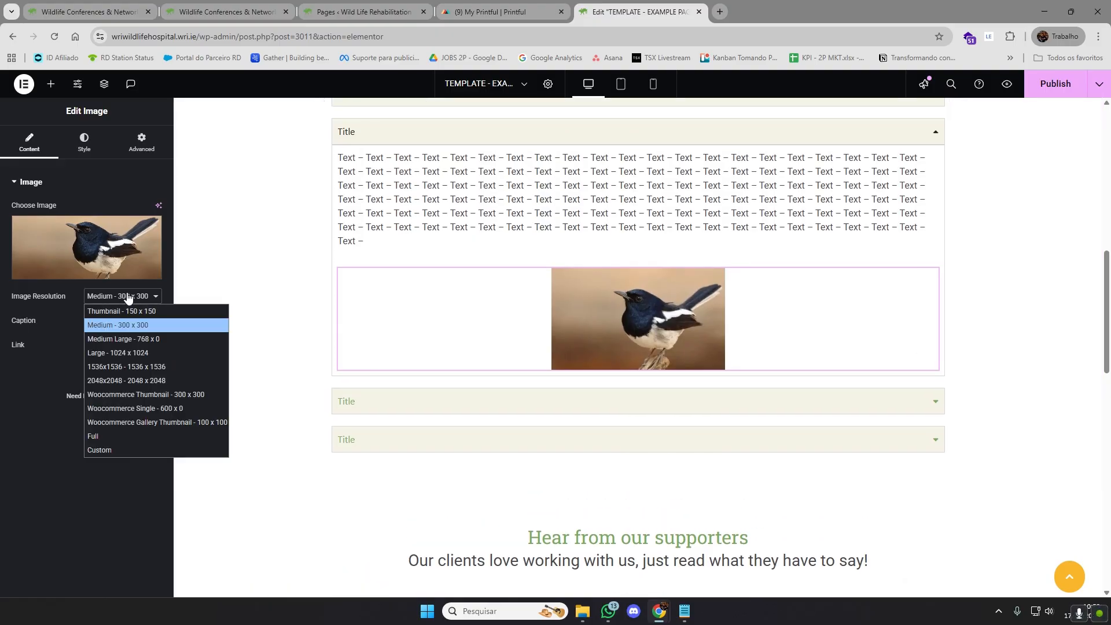
click(126, 334)
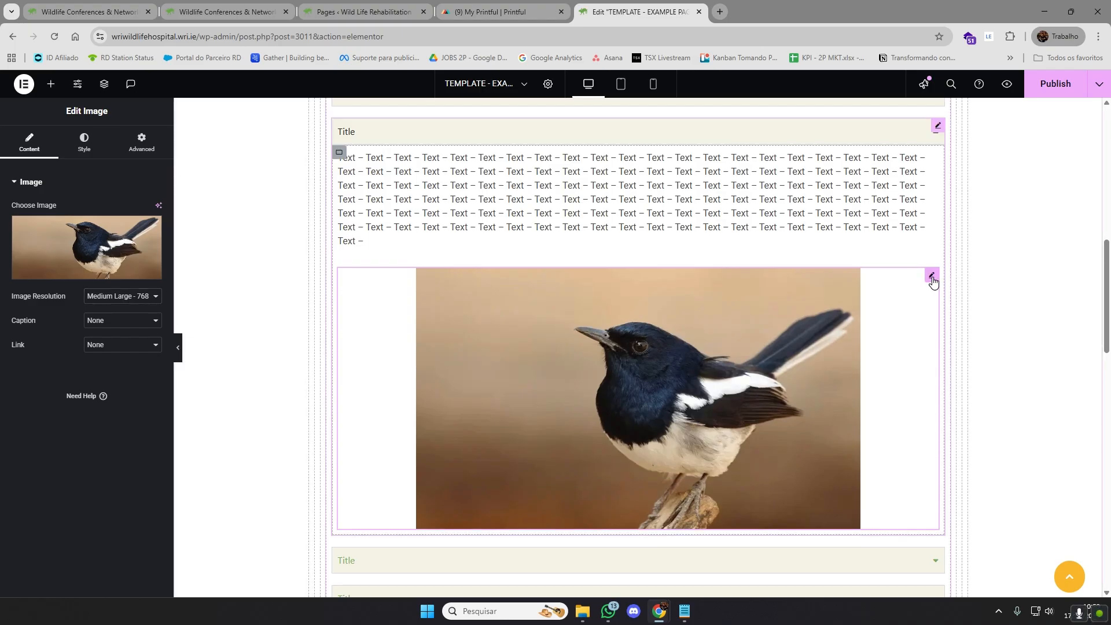
Delete the magpie image, add a Button widget below the text in its place, and stretch the button across the accordion
click(933, 284)
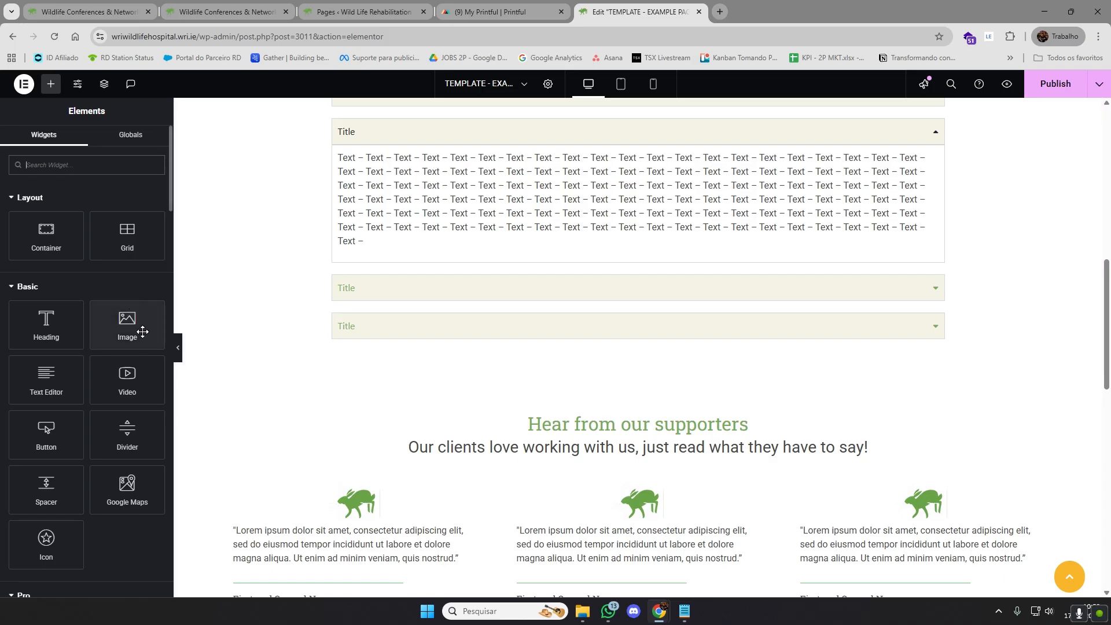
scroll(131, 344, down, 1)
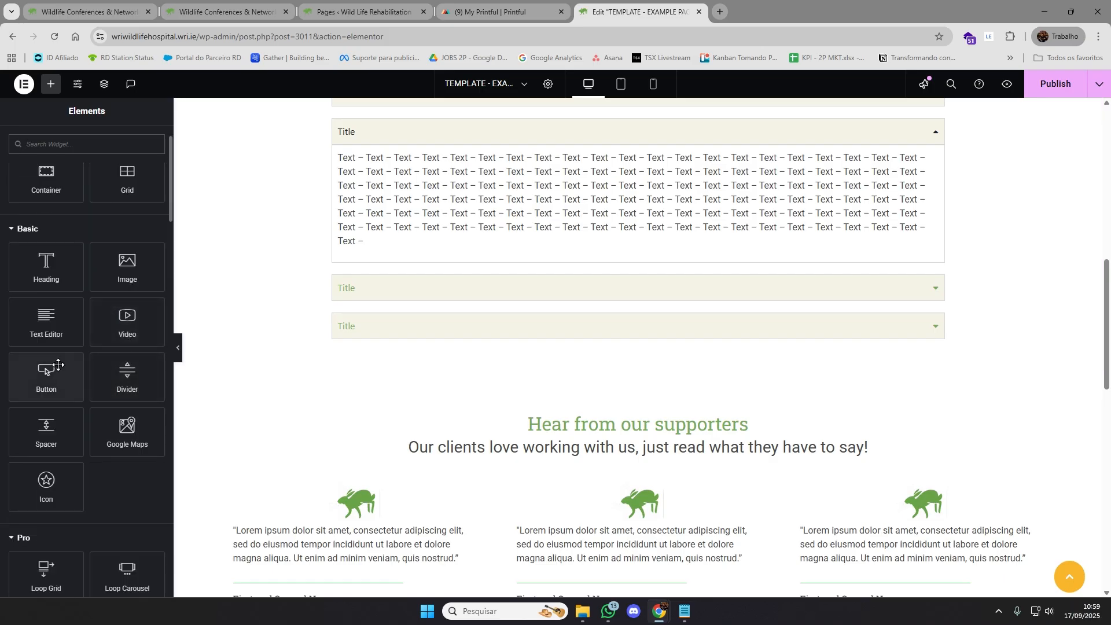
drag(47, 377, 405, 246)
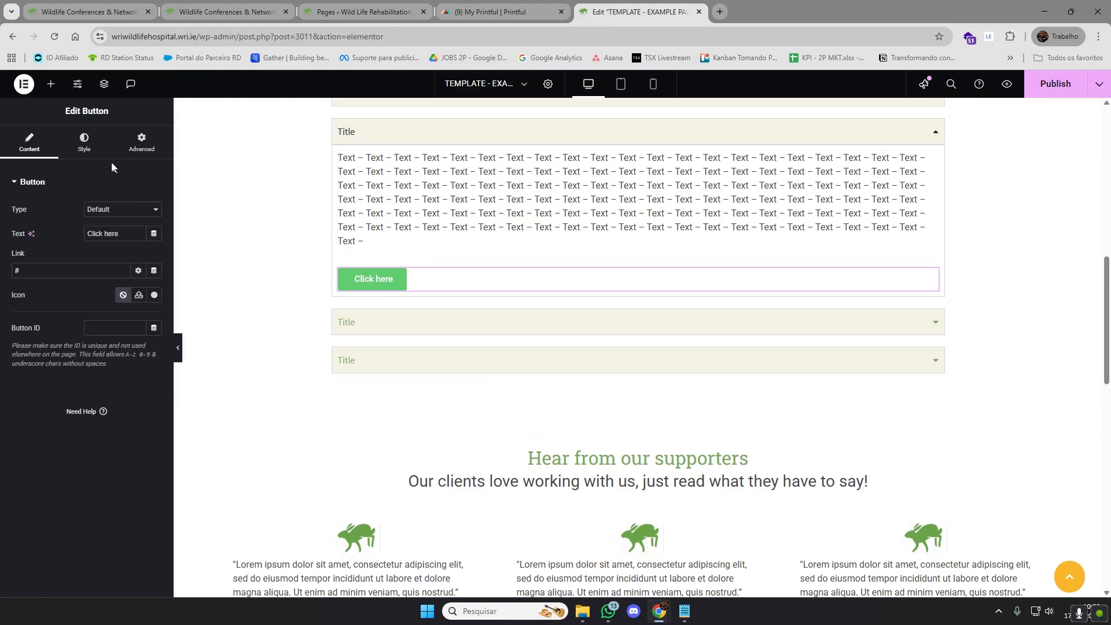
click(84, 142)
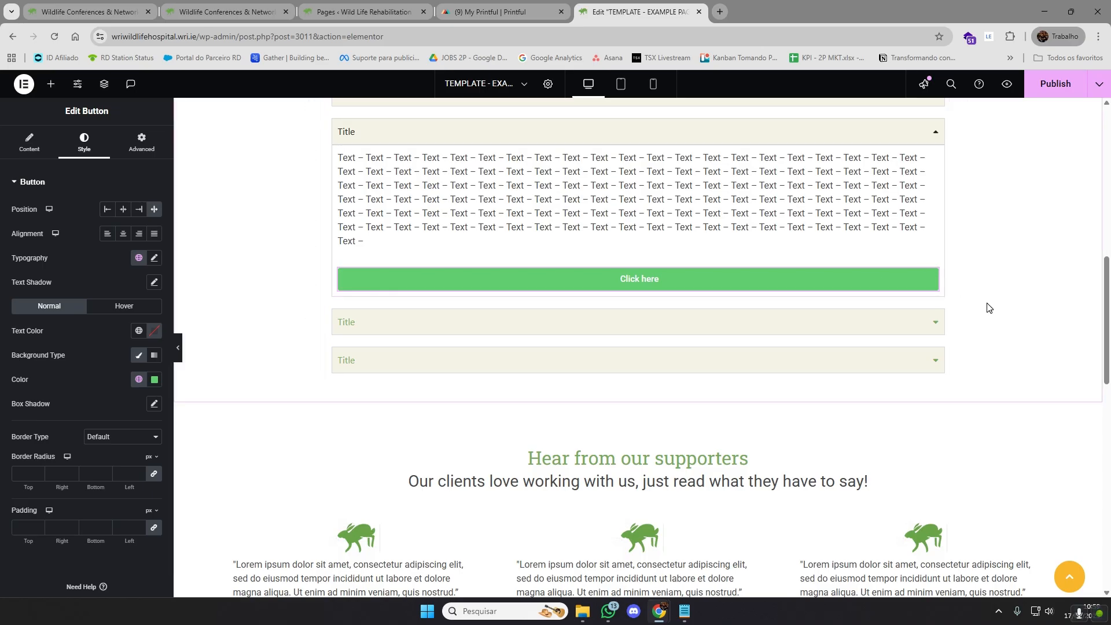
scroll(985, 308, up, 1)
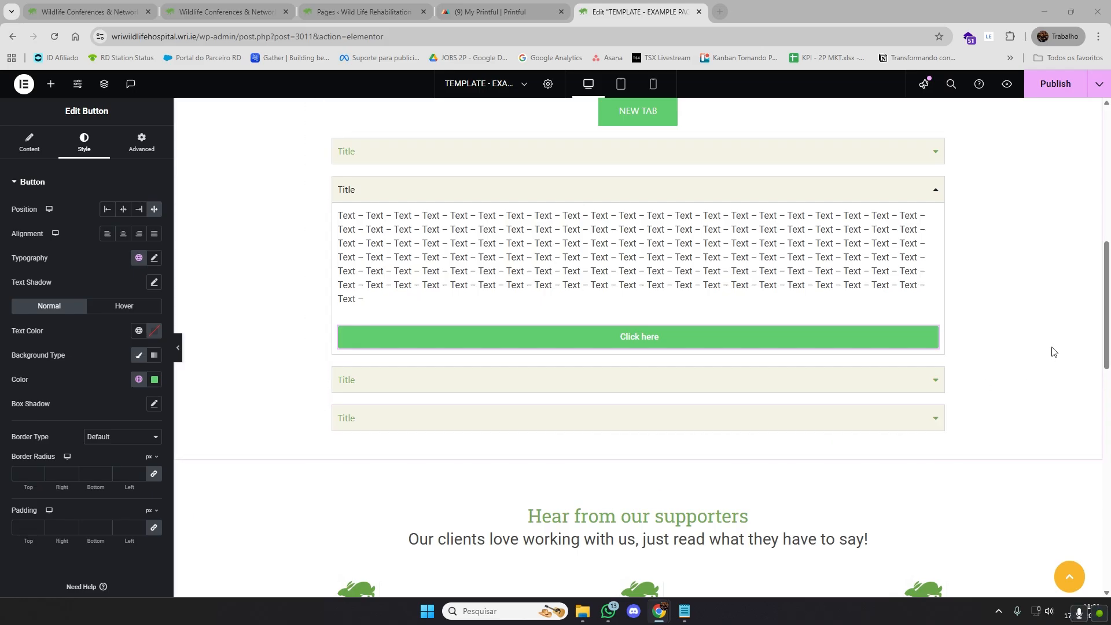
key(alt+z)
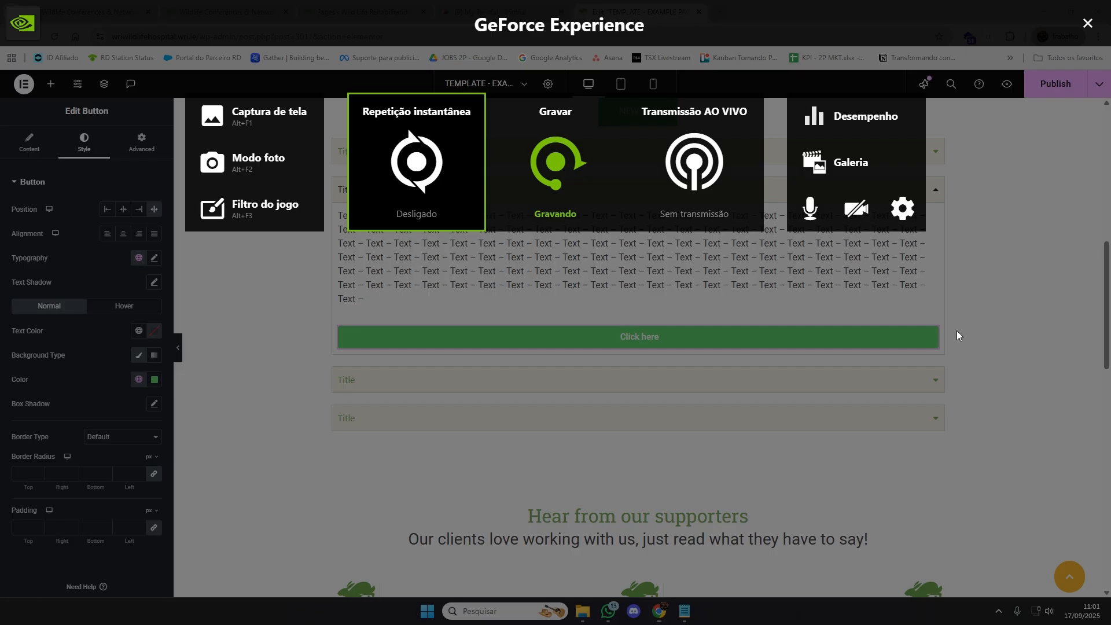
click(601, 184)
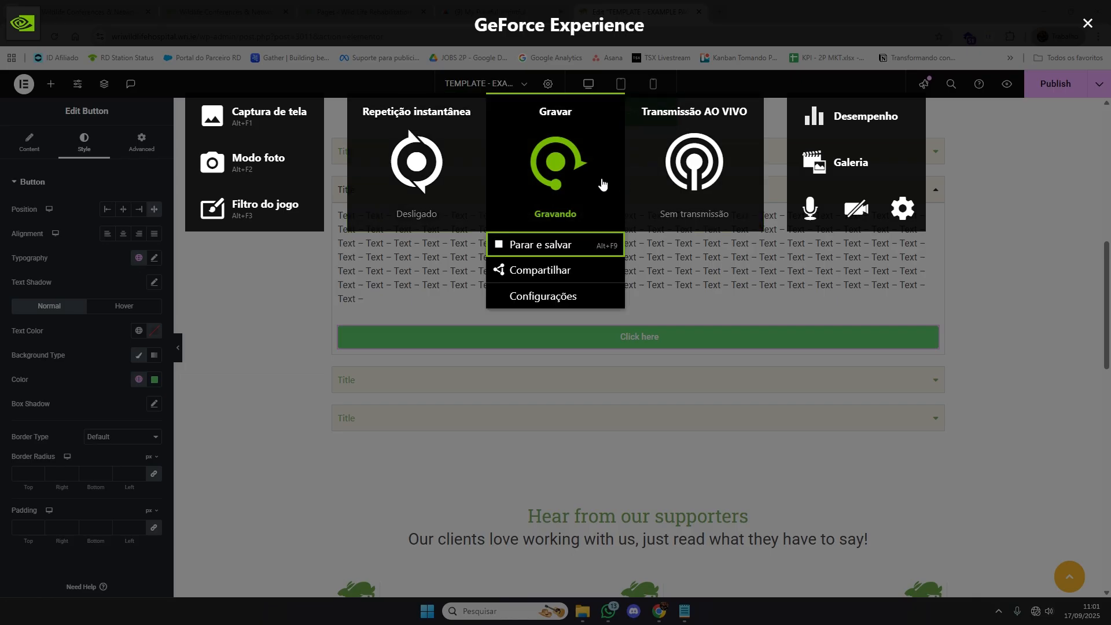
click(1088, 23)
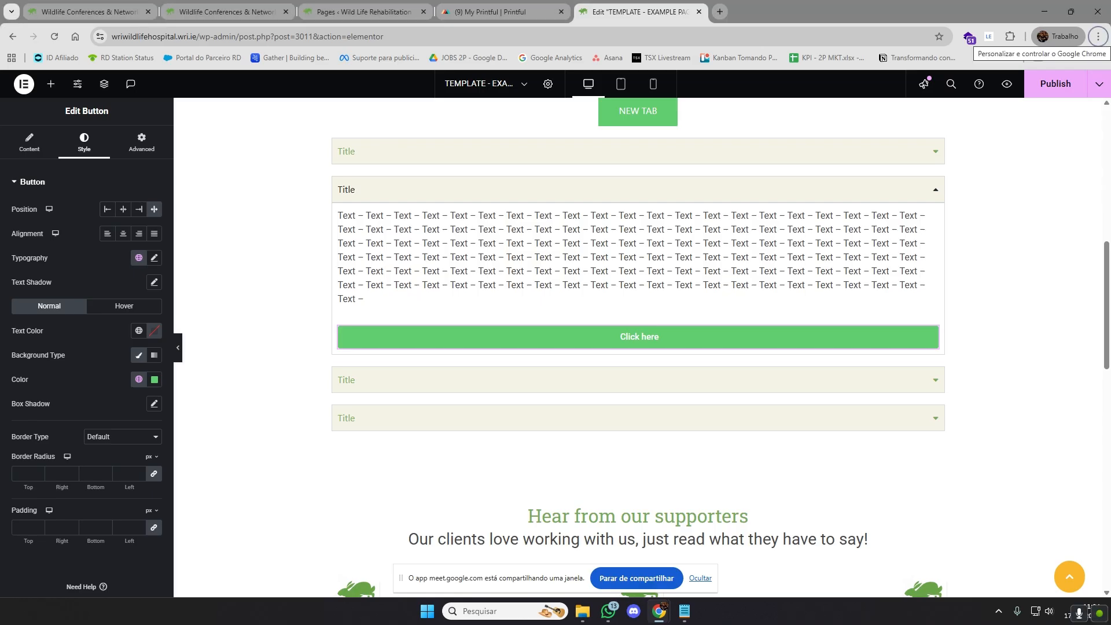
key(alt+Tab)
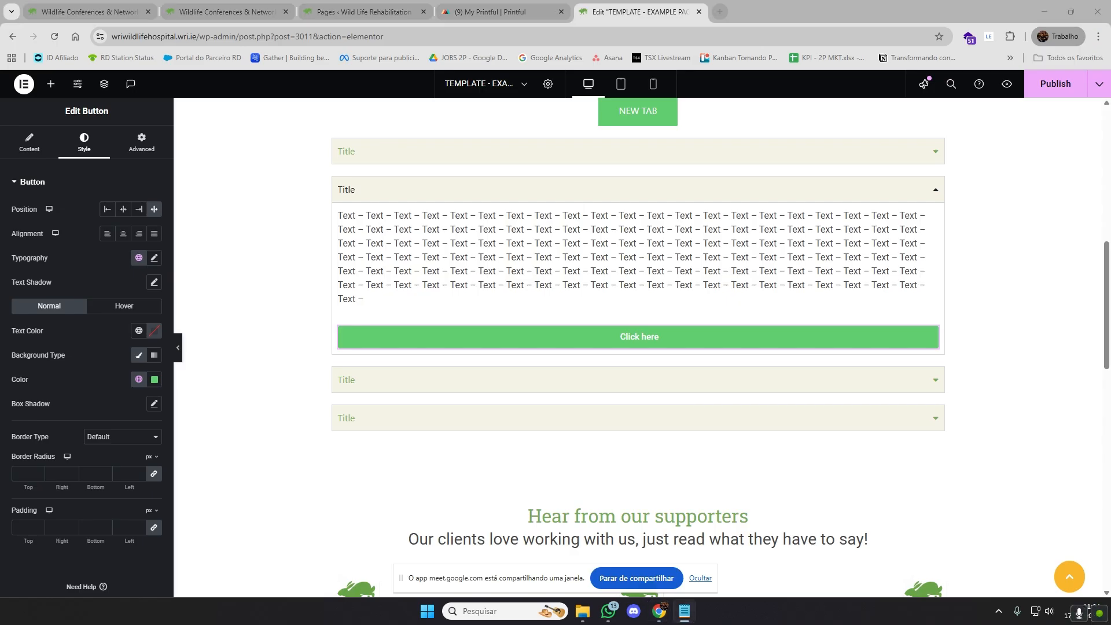
key(alt+Tab)
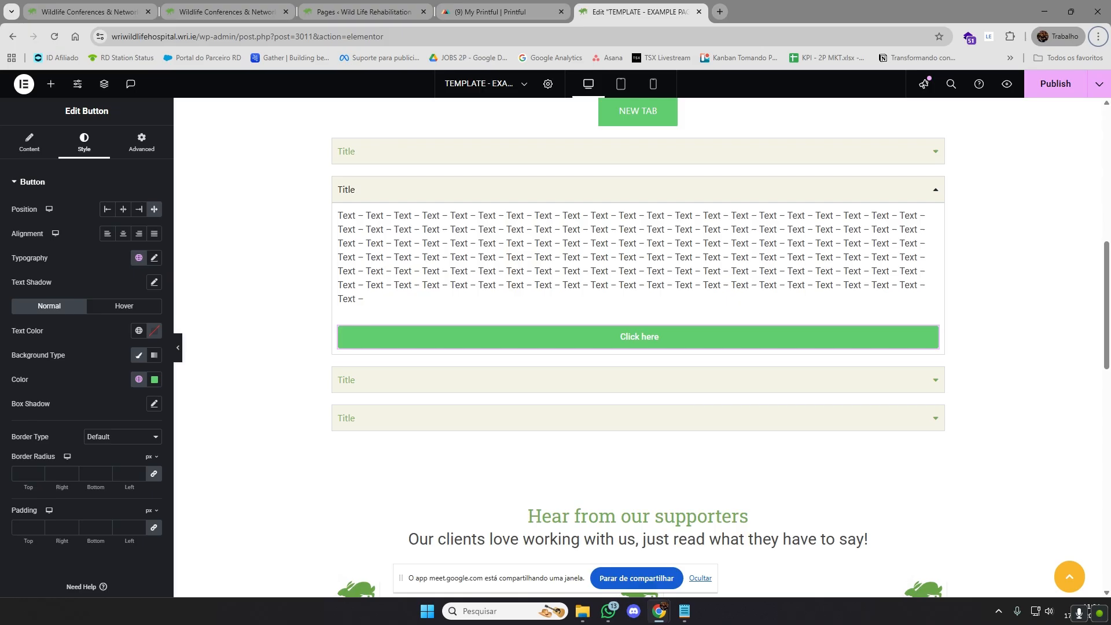
key(alt+Tab)
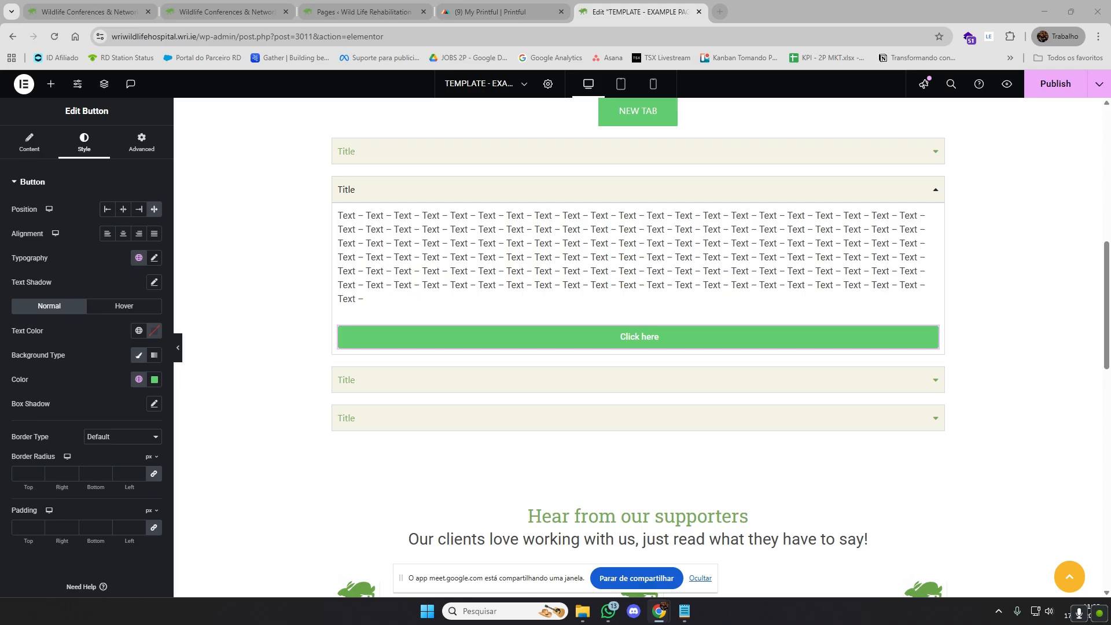
key(alt+Tab)
Open docs.stripe.com/testing in a new browser tab and return to the template editor
click(719, 11)
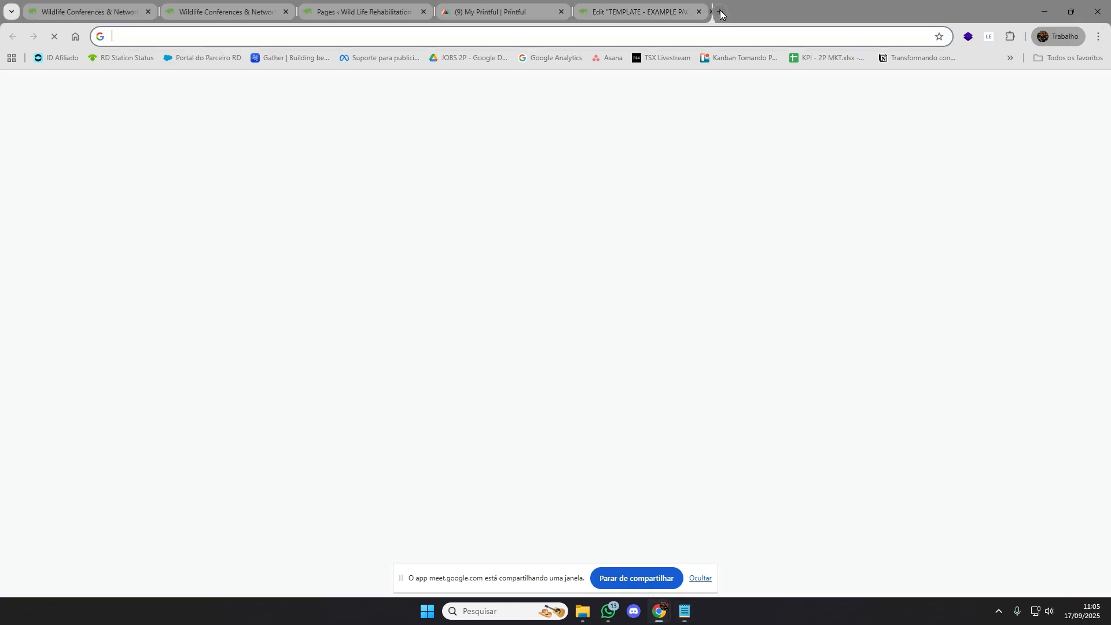
key(ctrl+v)
key(Return)
click(643, 11)
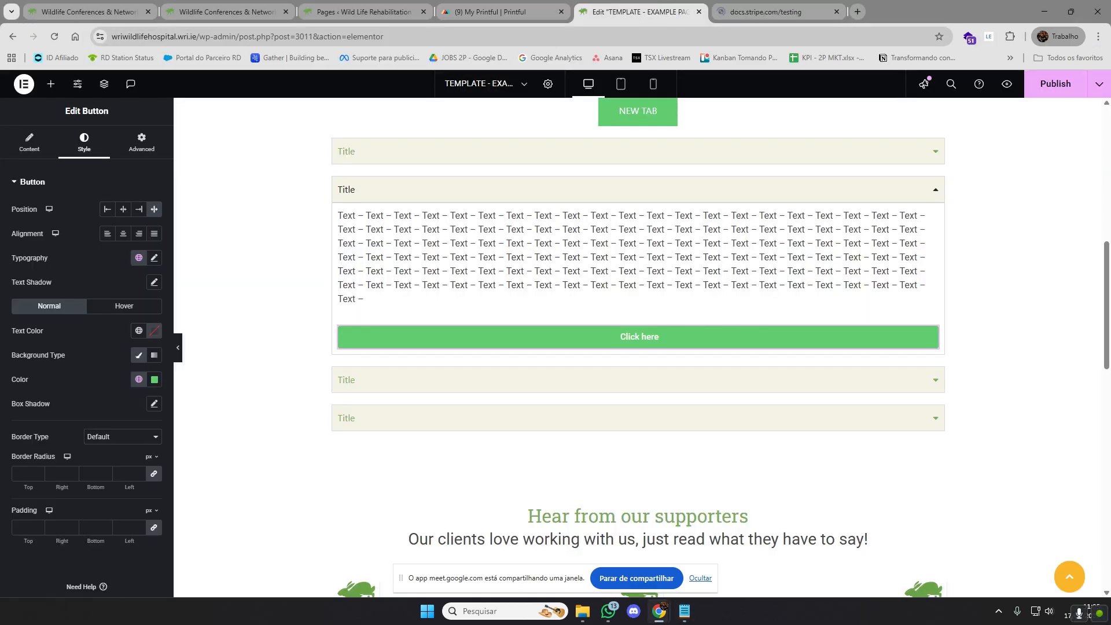
key(alt+Tab)
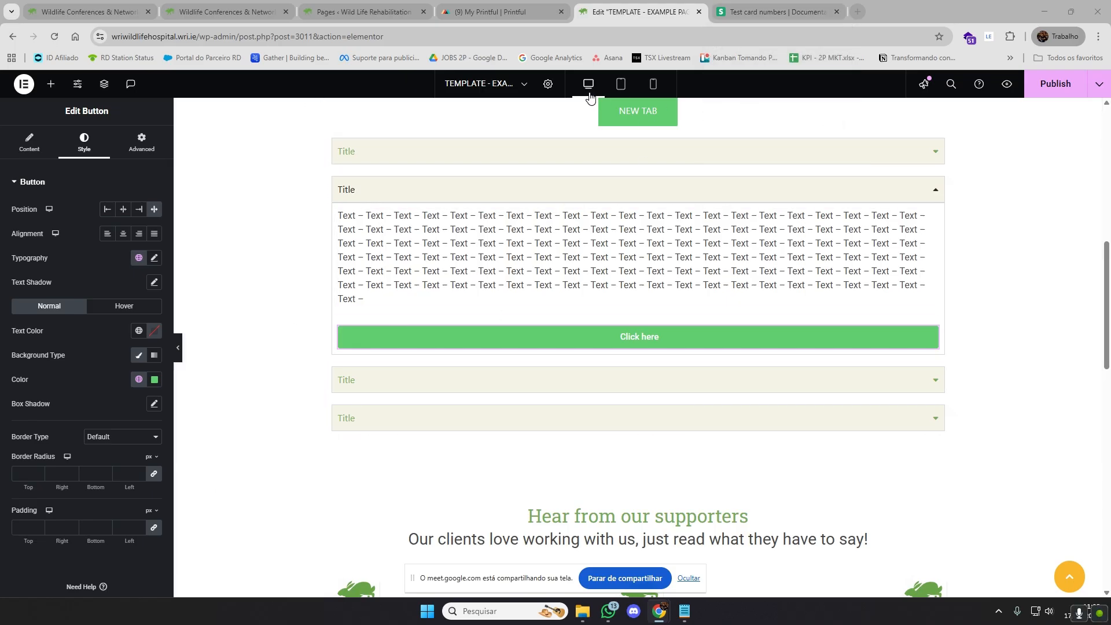
Examine the test cards listed by brand on the Stripe testing documentation page
click(758, 7)
scroll(503, 336, down, 15)
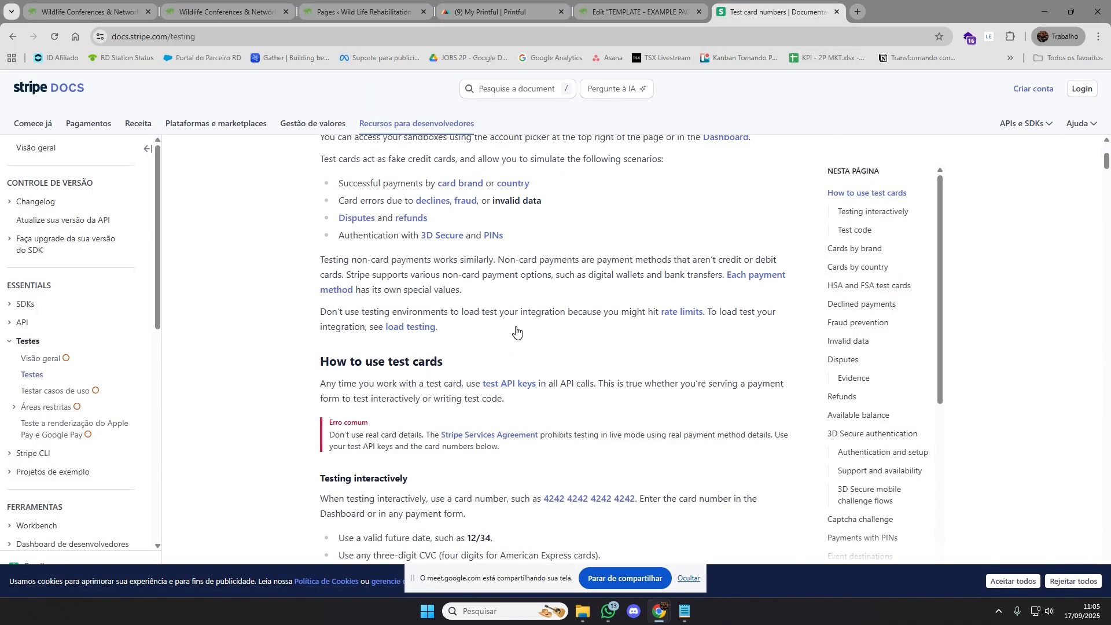
scroll(503, 336, down, 5)
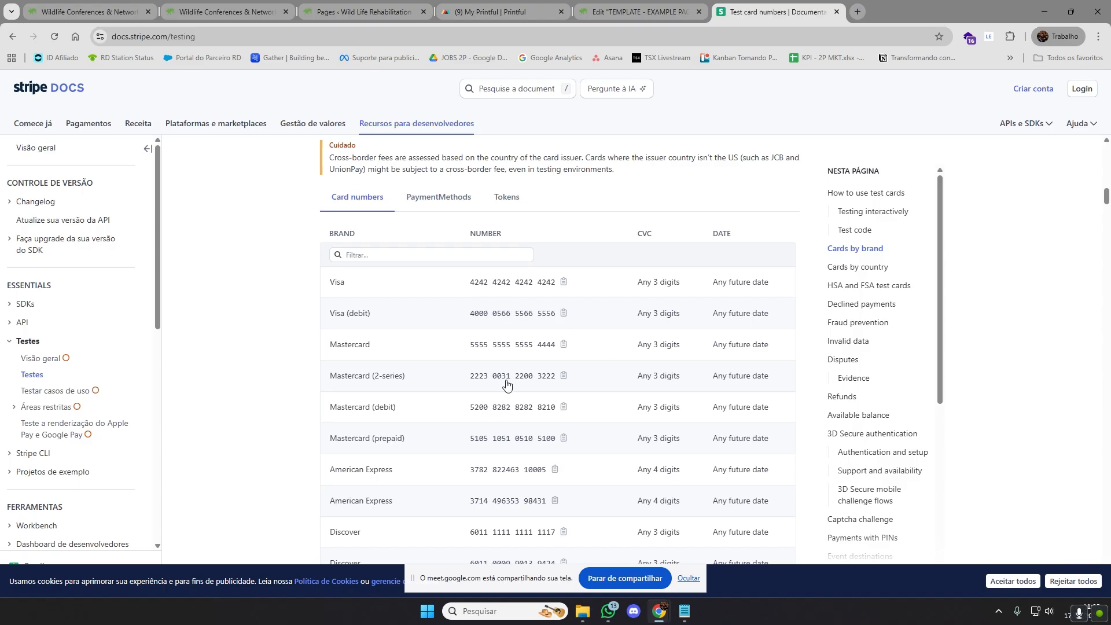
scroll(506, 345, down, 8)
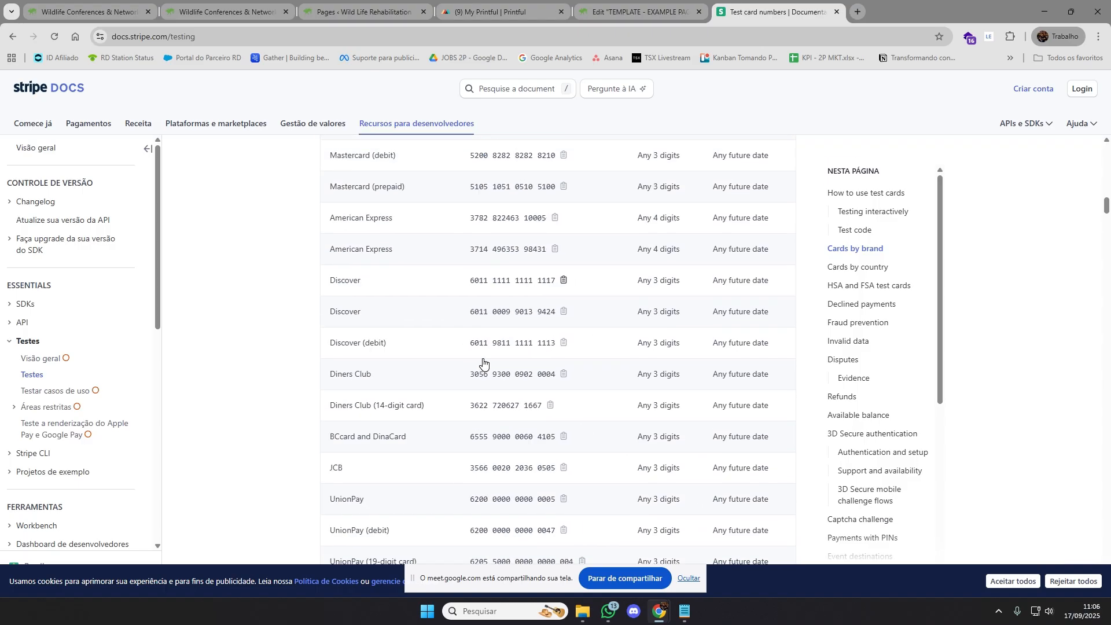
scroll(498, 354, up, 10)
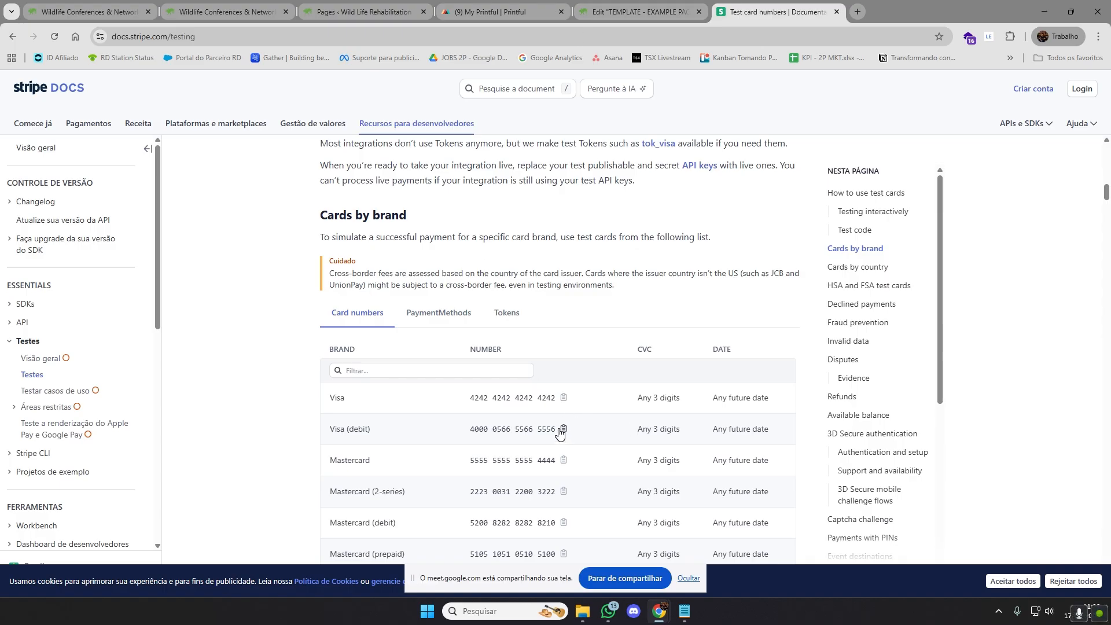
scroll(550, 375, down, 3)
scroll(552, 370, up, 1)
Check the save options of the example template page, and close its Elementor editor without saving the changes
click(631, 11)
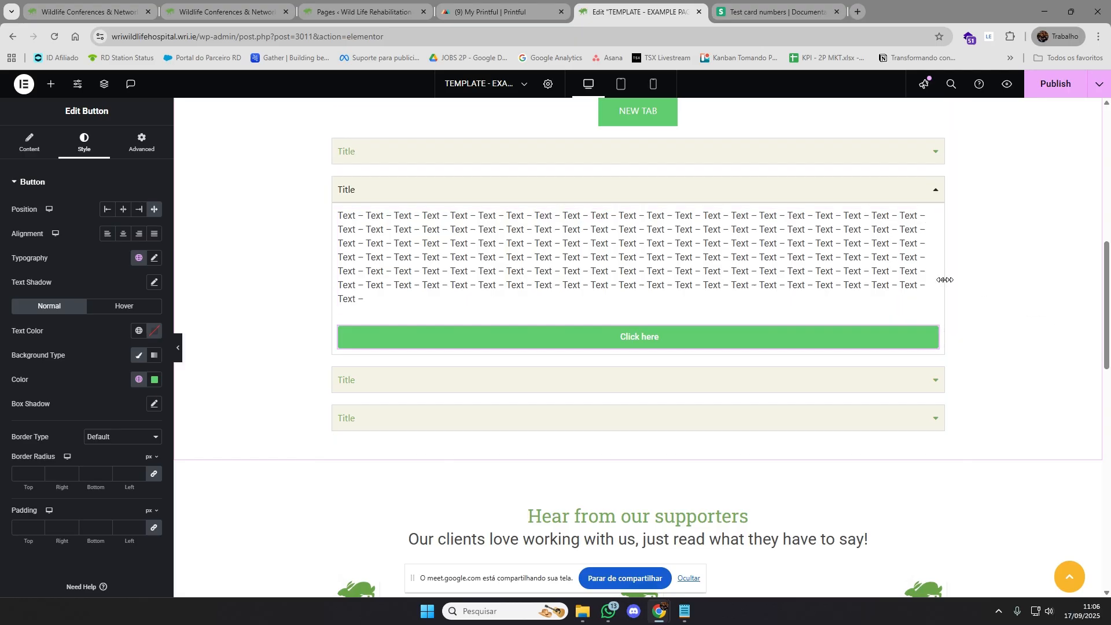
scroll(1095, 147, up, 2)
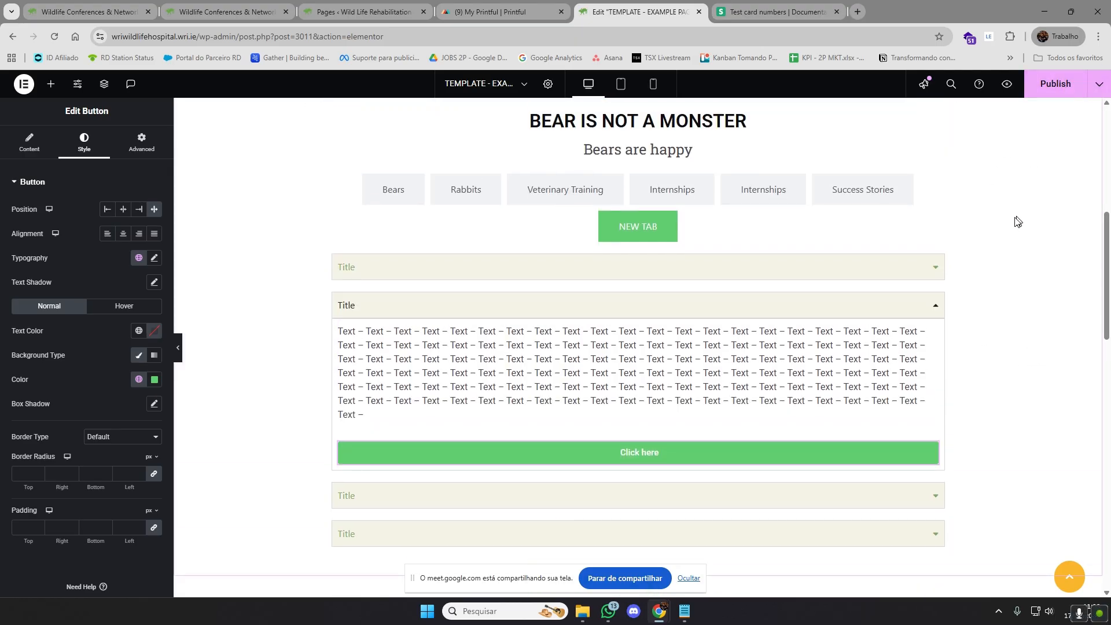
click(1100, 87)
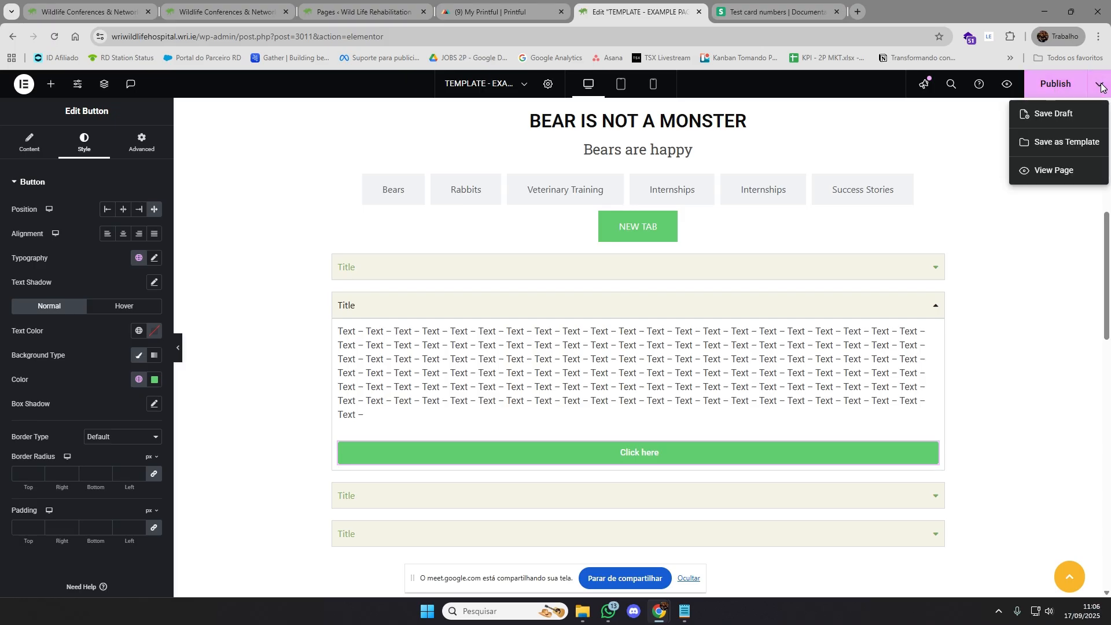
click(862, 120)
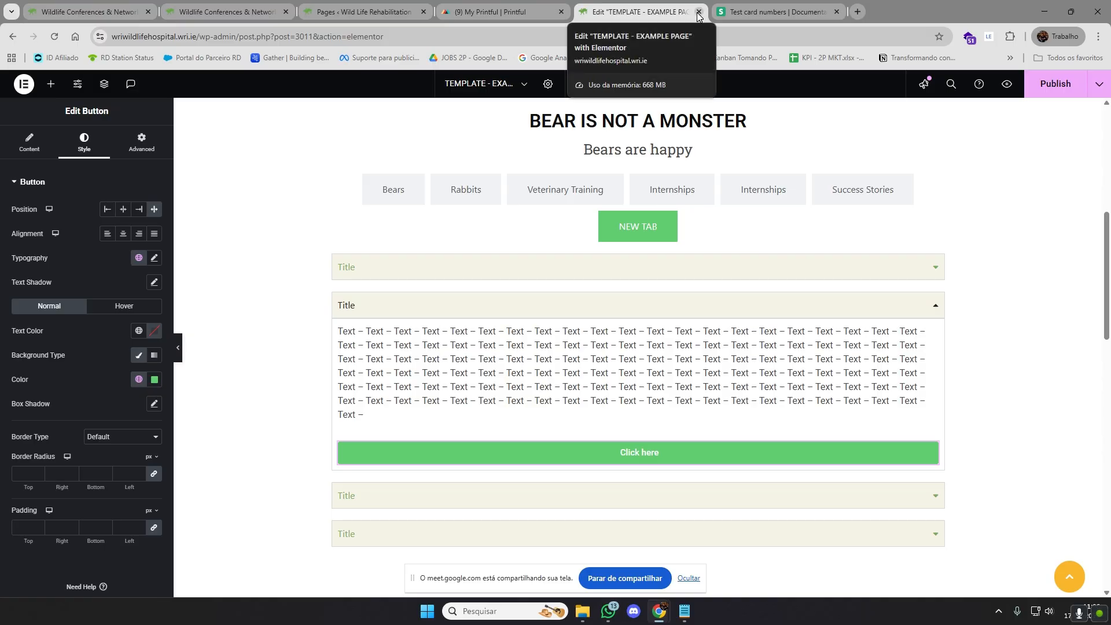
click(698, 11)
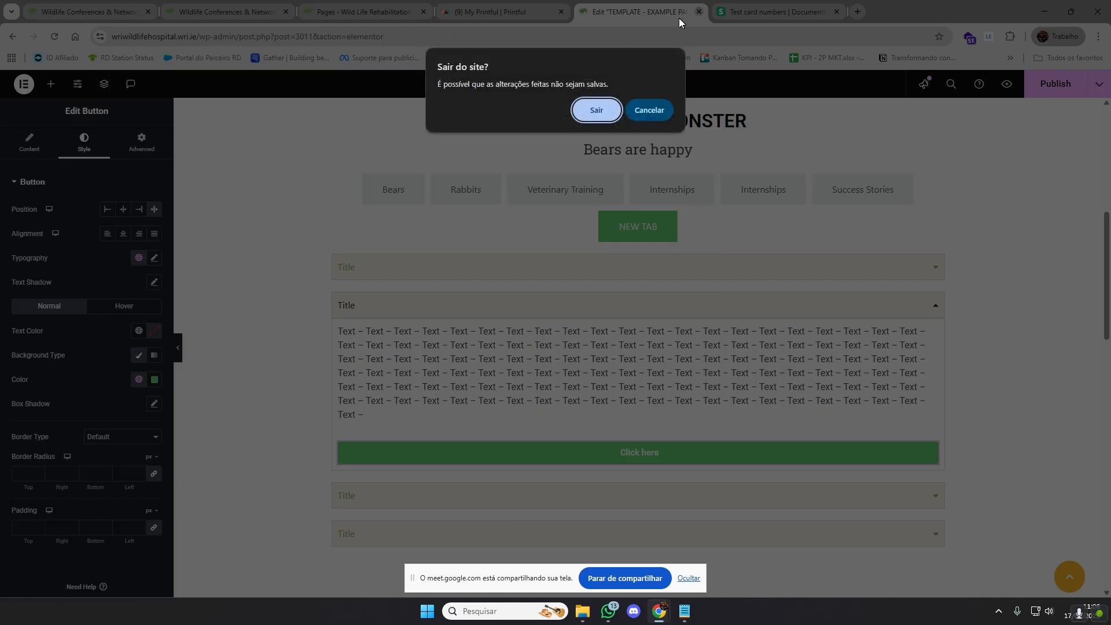
click(591, 110)
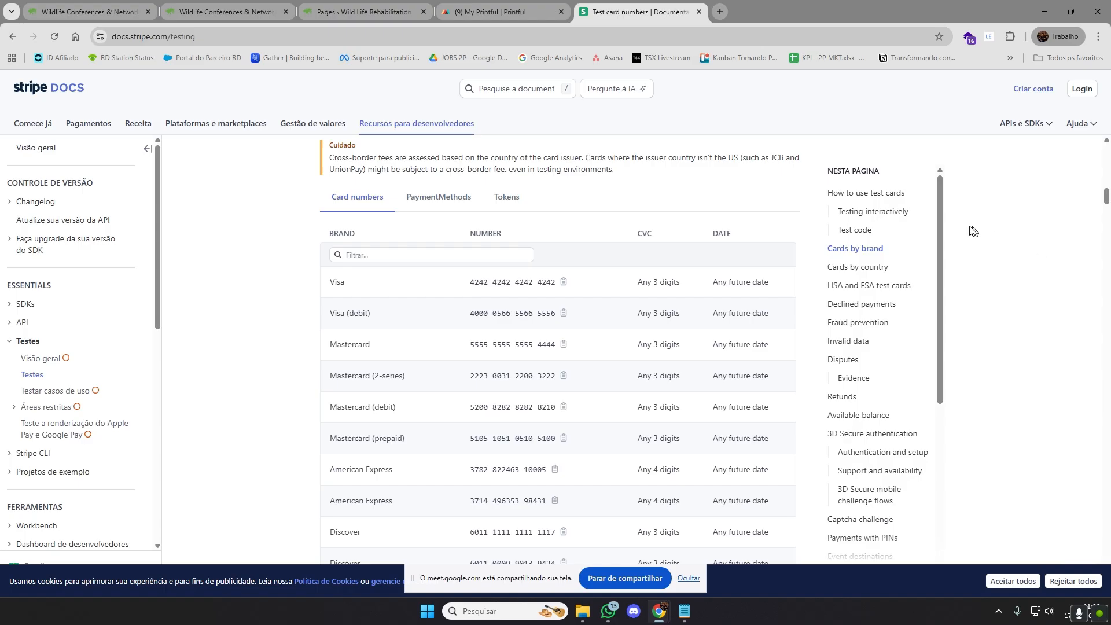
Close the Stripe documentation and both Wildlife Conferences pages, ending on the WordPress Pages list
scroll(1008, 252, up, 1)
scroll(1008, 253, up, 1)
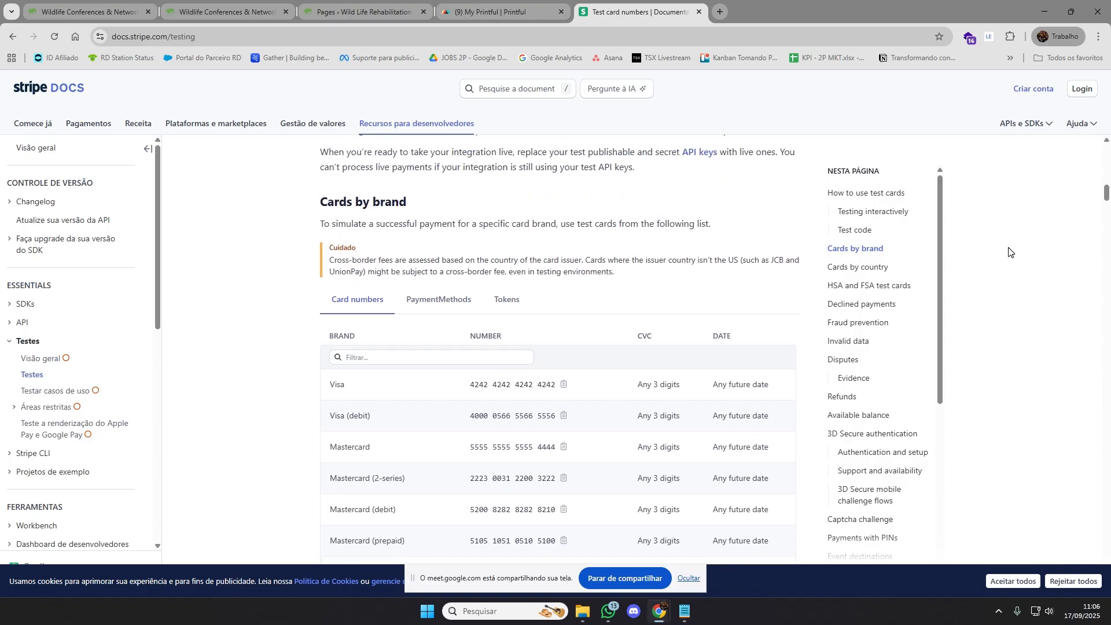
scroll(1016, 256, down, 1)
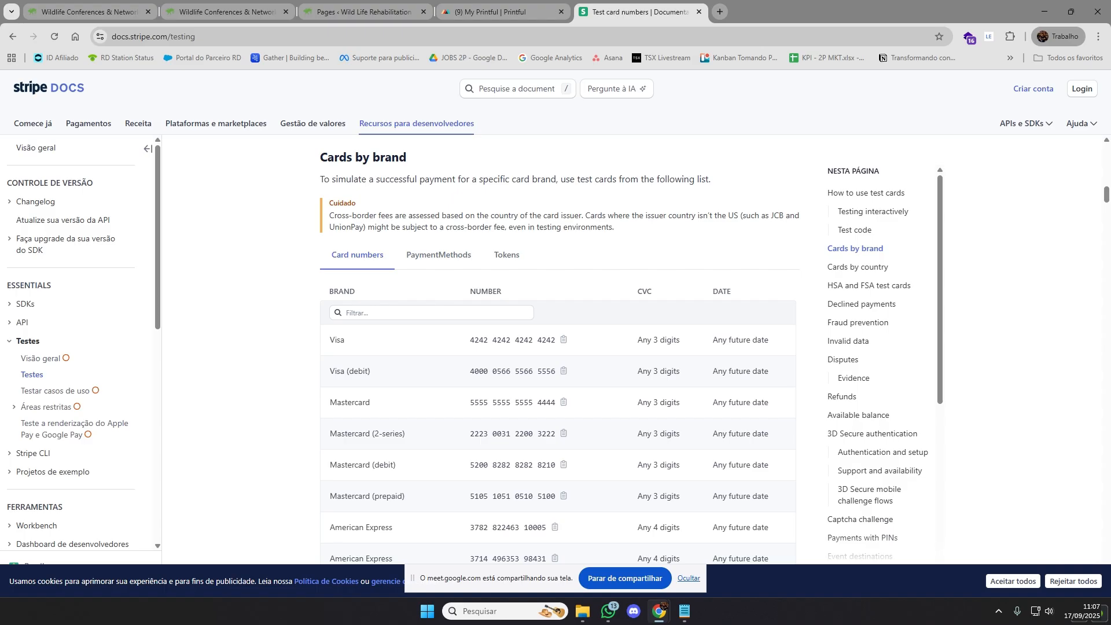
click(502, 3)
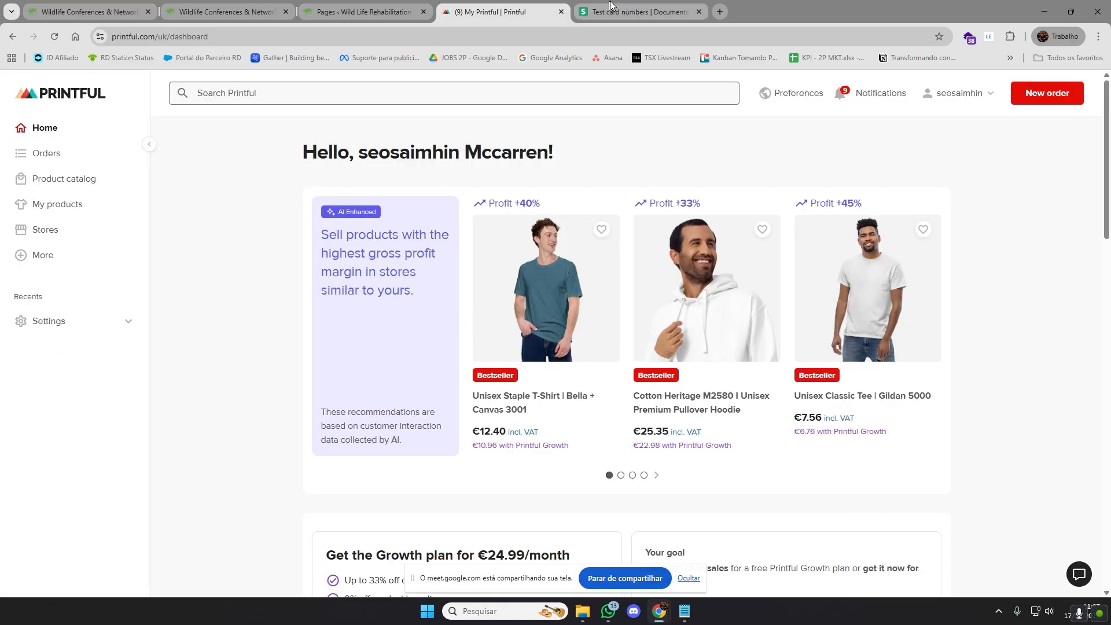
middle_click(609, 3)
click(133, 6)
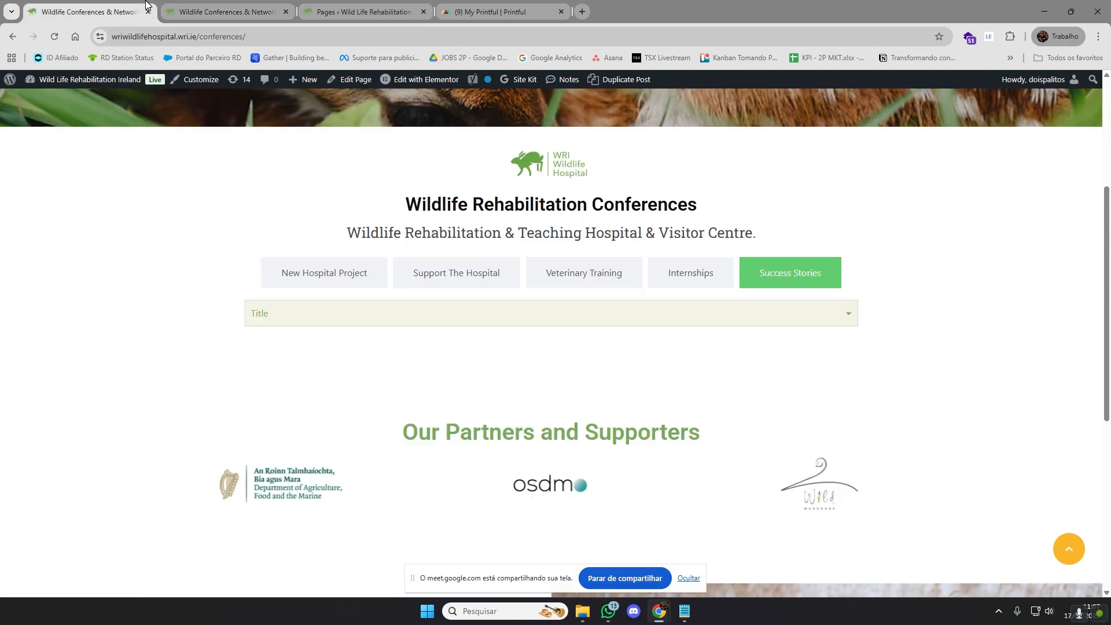
middle_click(132, 3)
middle_click(133, 2)
click(530, 173)
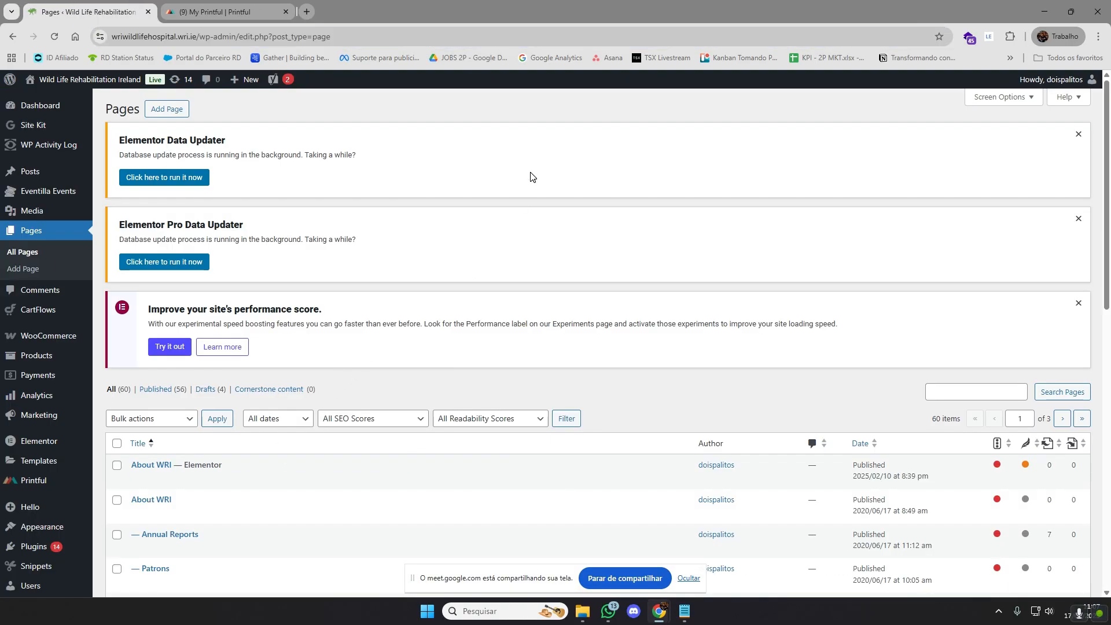
mouse_move(26, 334)
mouse_move(56, 344)
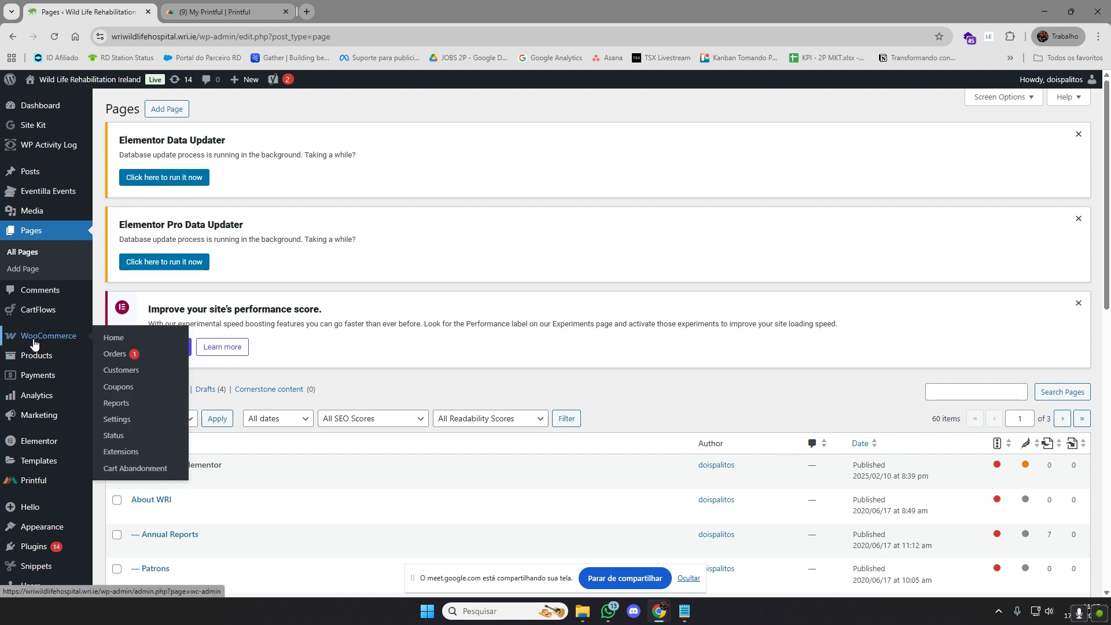
click(140, 340)
mouse_move(36, 360)
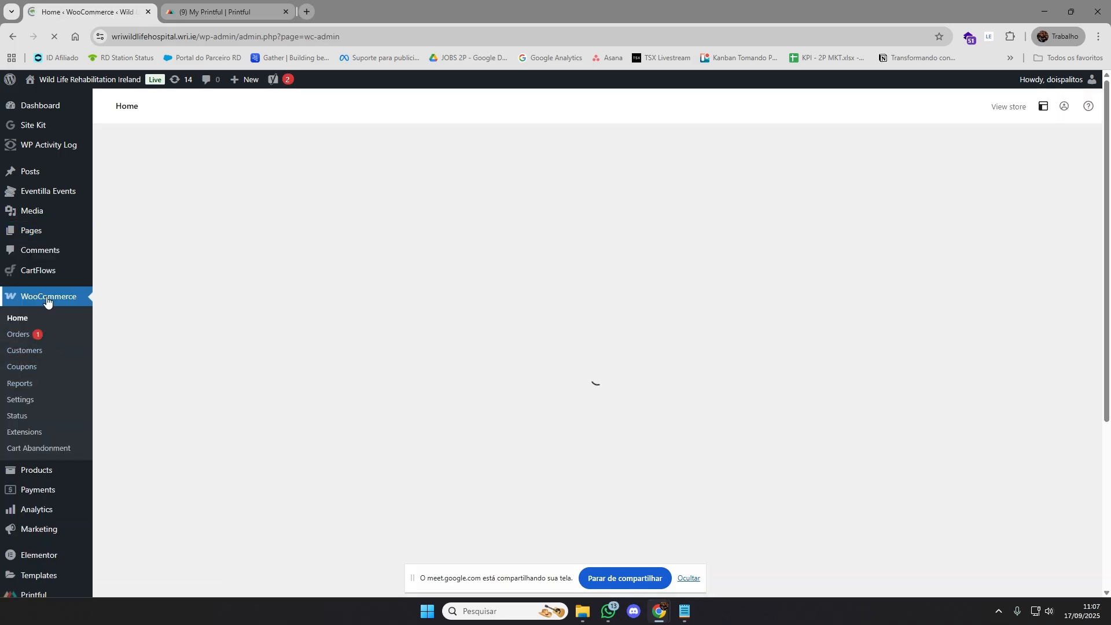
click(47, 314)
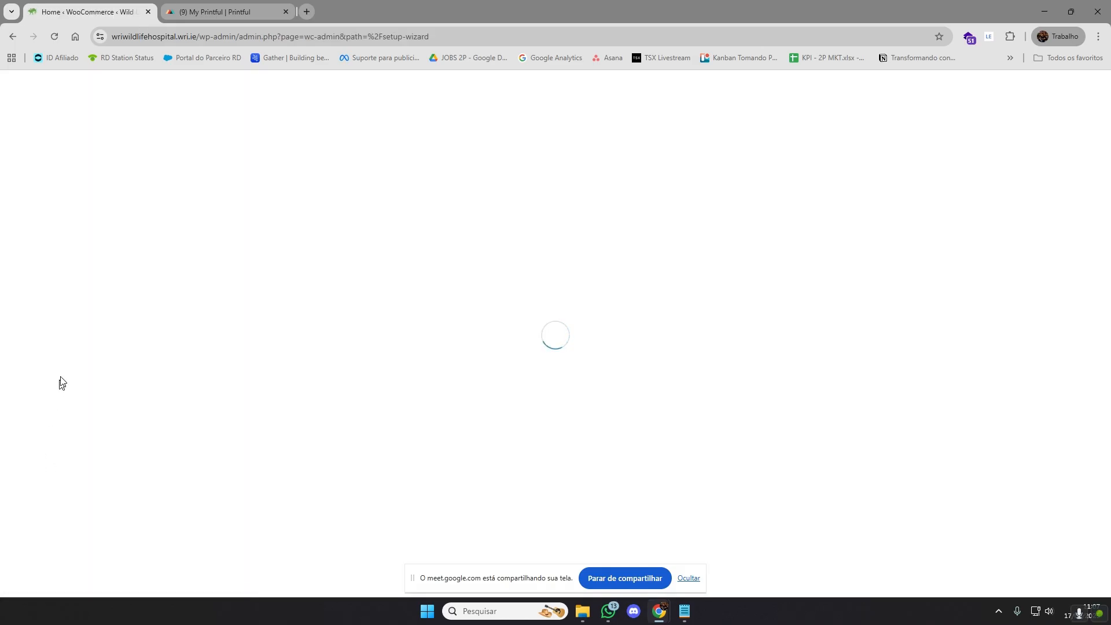
click(17, 37)
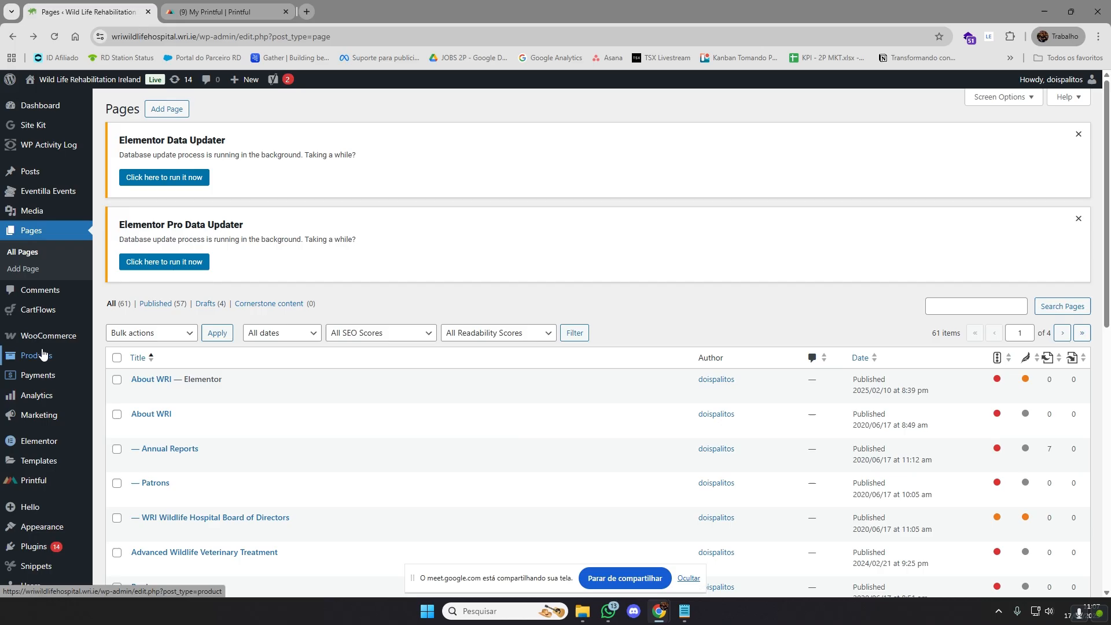
Look at the blank new-product form, and review the list of all existing WooCommerce products
mouse_move(43, 362)
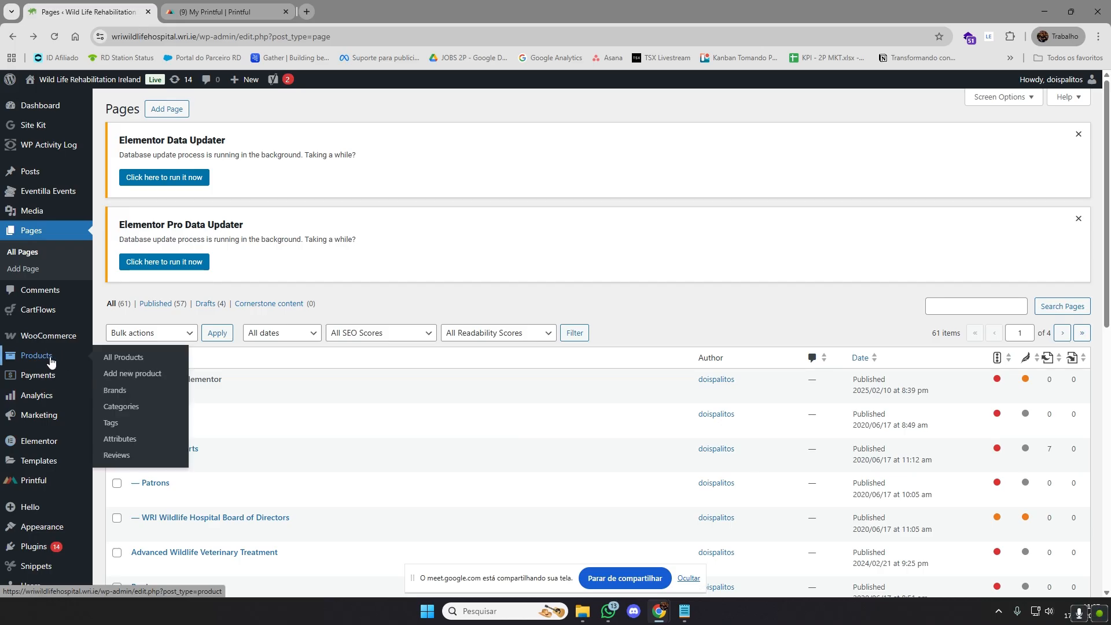
click(140, 377)
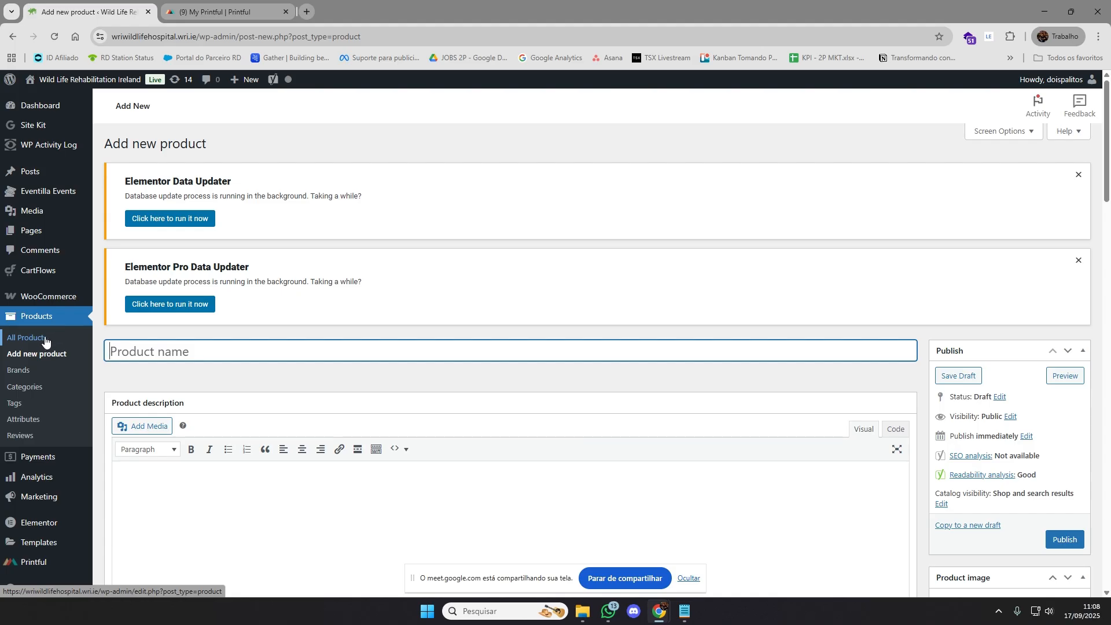
click(46, 341)
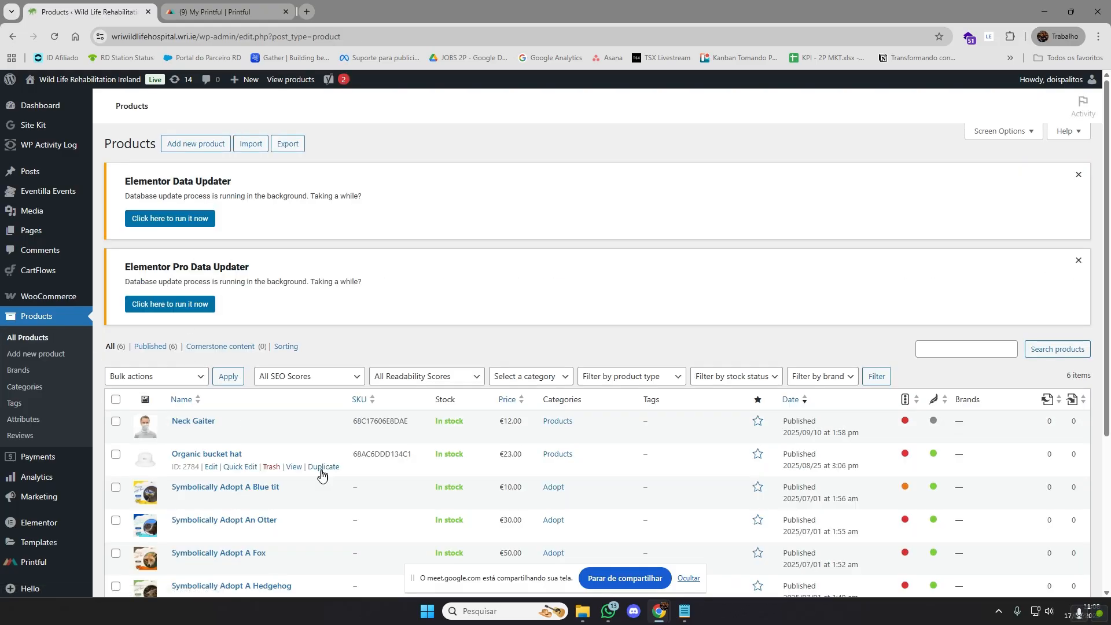
scroll(322, 463, down, 2)
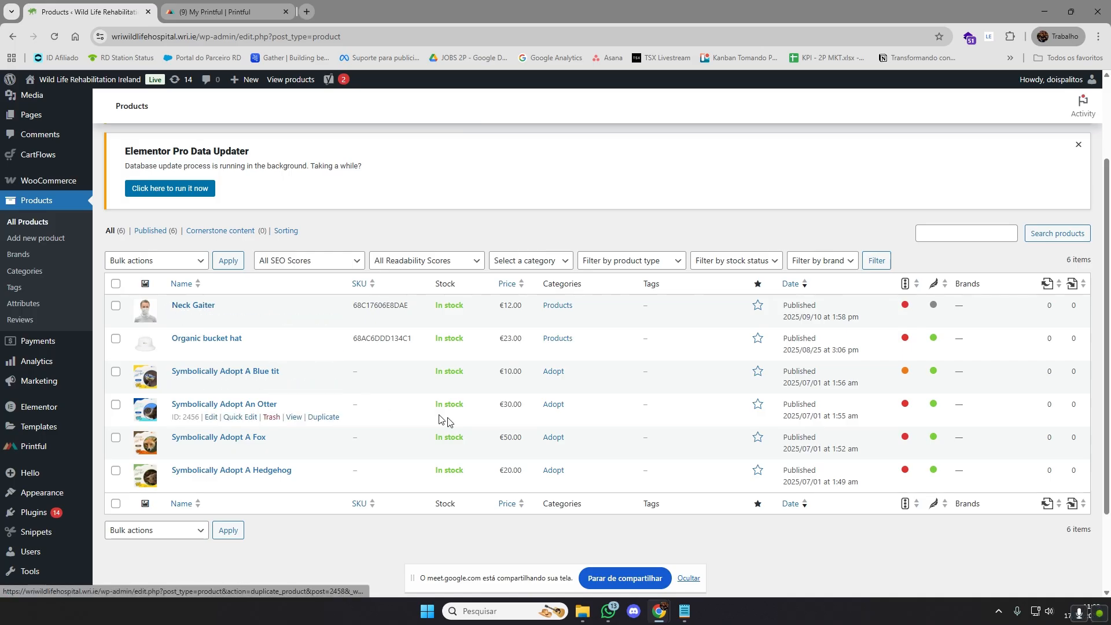
scroll(717, 466, up, 2)
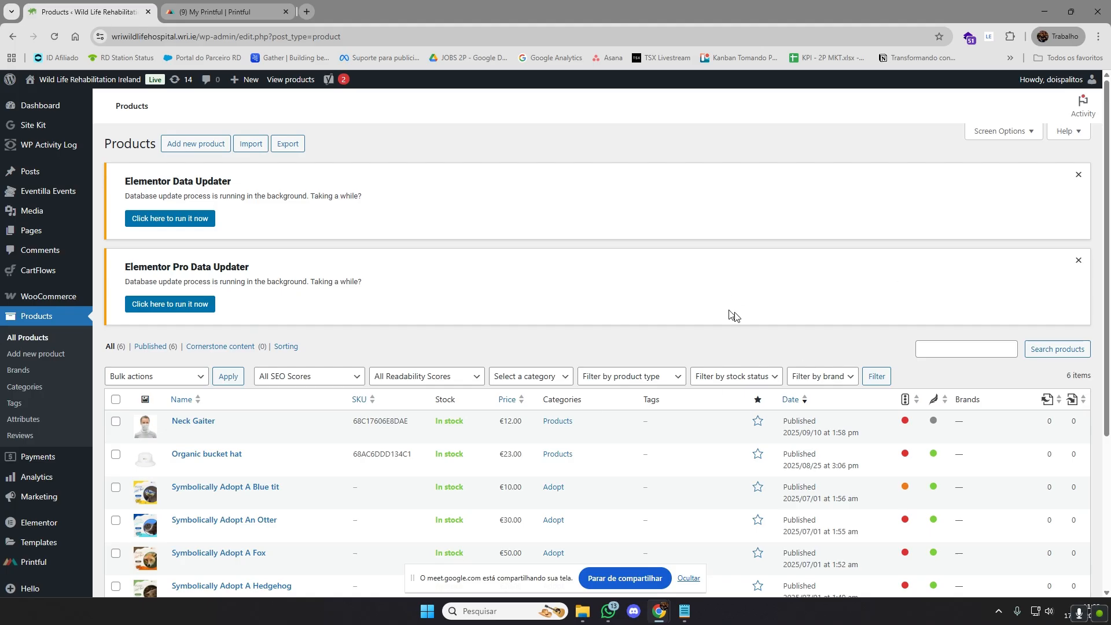
scroll(428, 376, down, 2)
scroll(449, 397, up, 2)
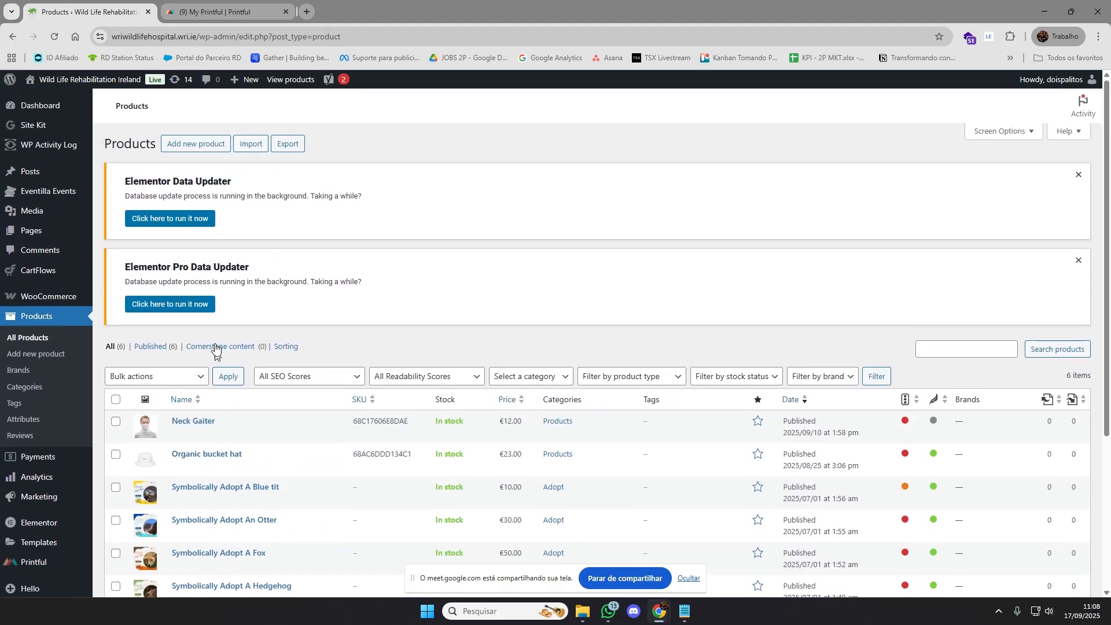
Create a new product named "Rabbit" with the placeholder description "text text"
click(211, 145)
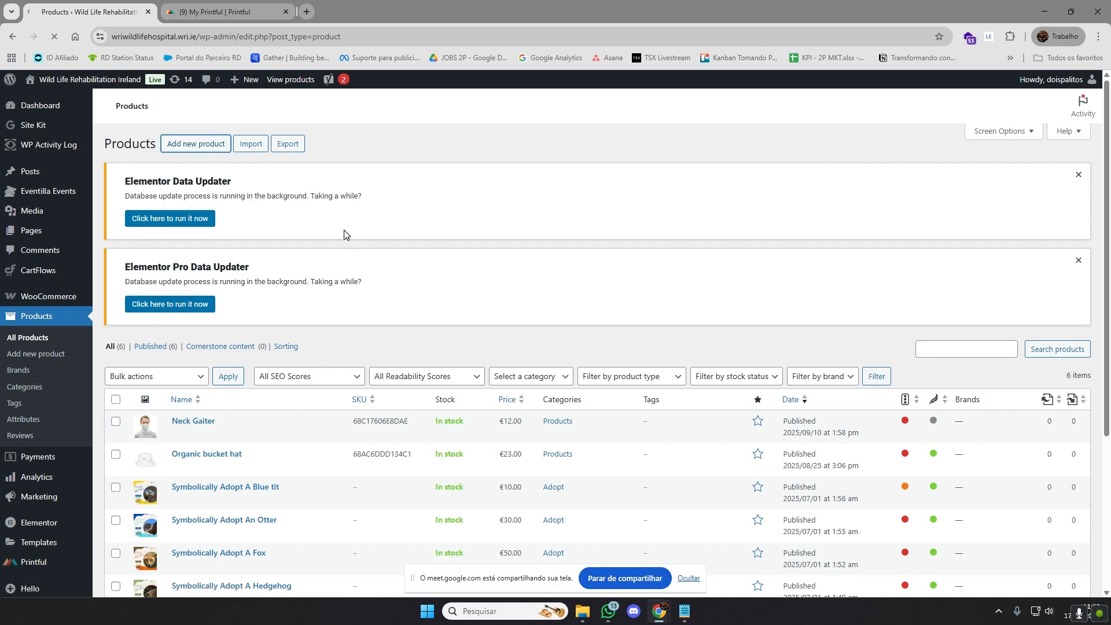
scroll(313, 228, down, 3)
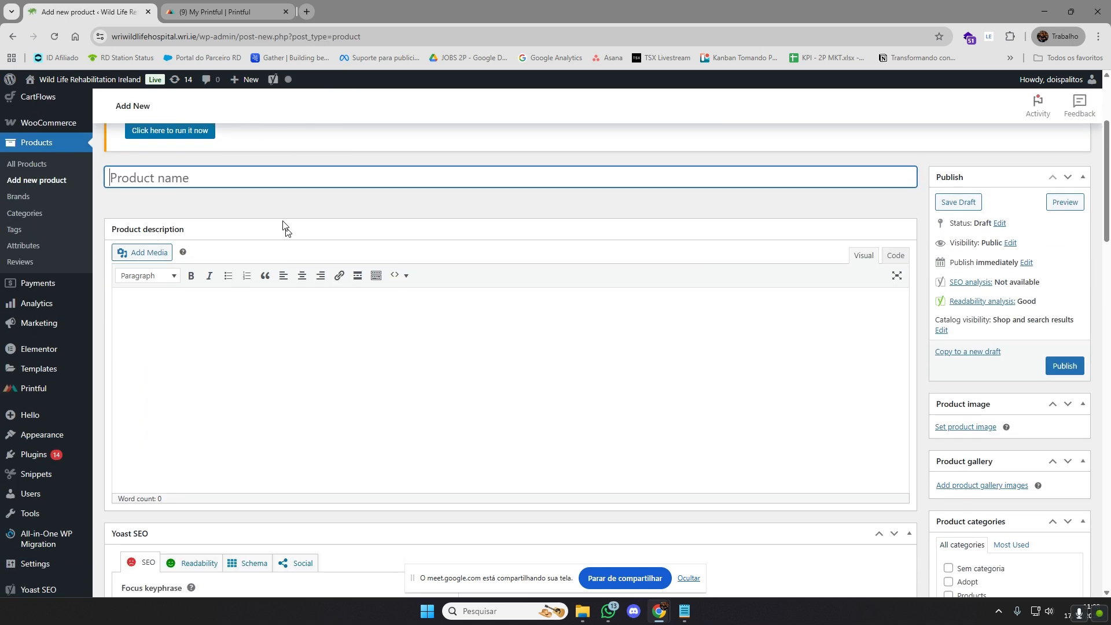
text(Rabbit)
key(Tab)
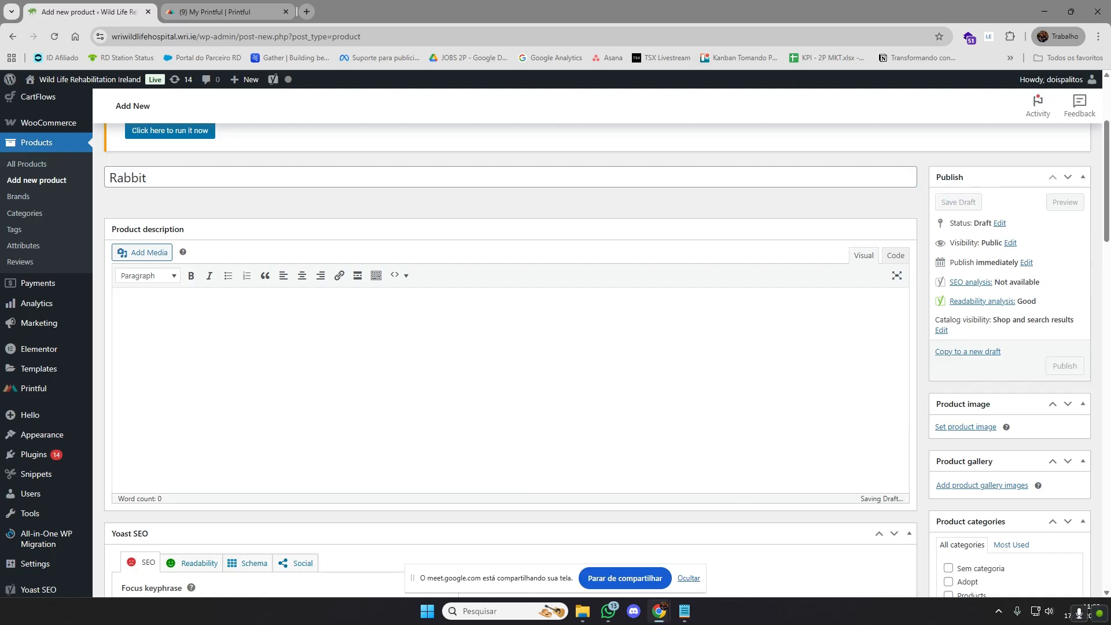
text(tex)
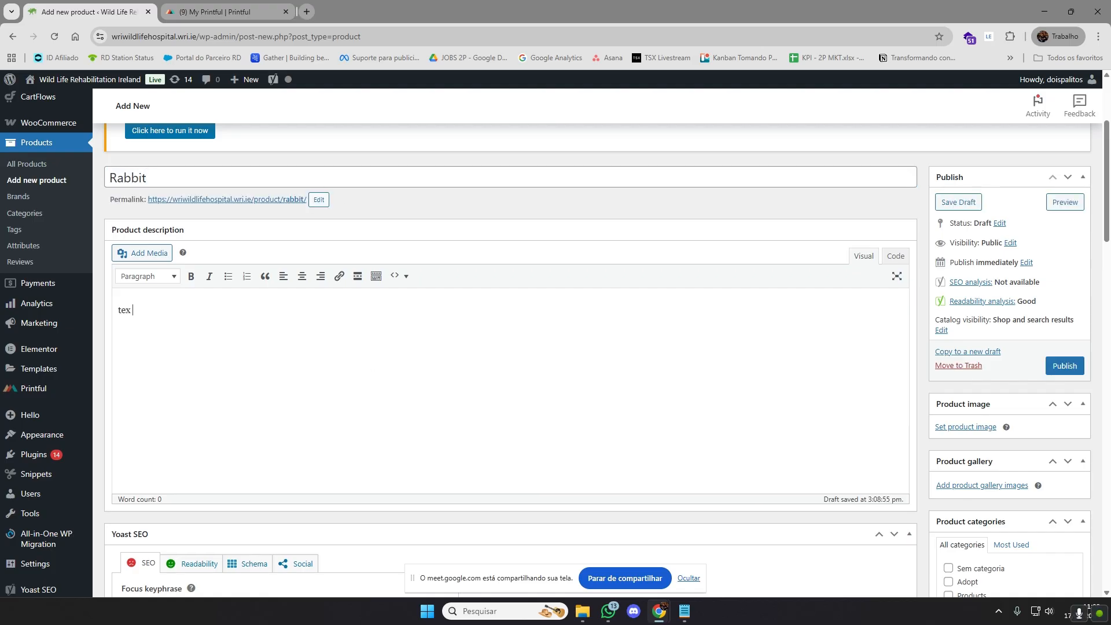
text(t text)
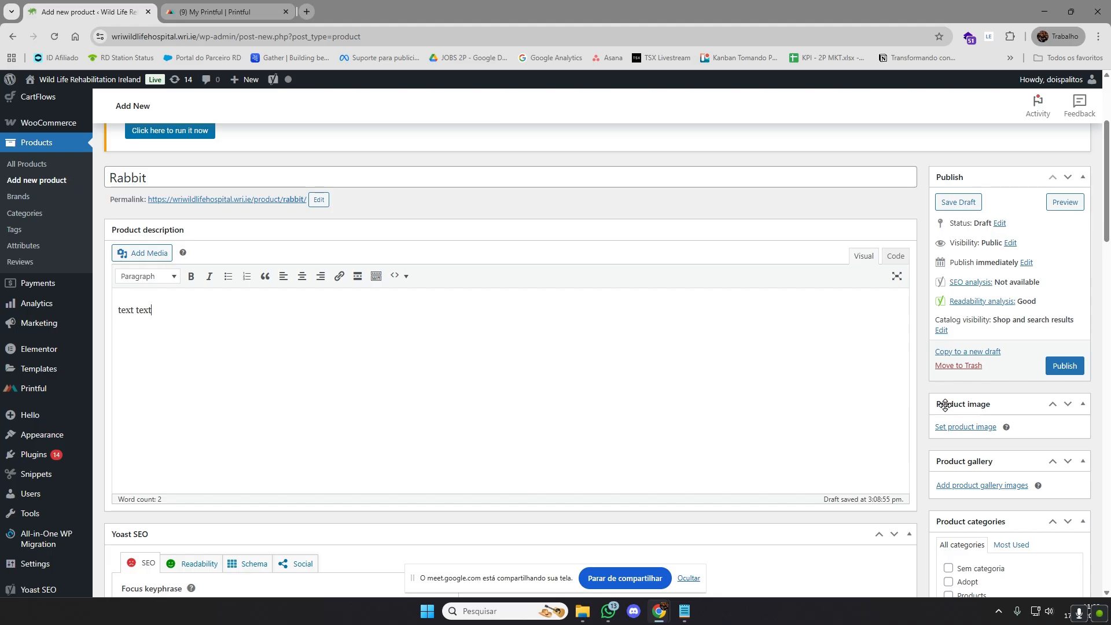
Select the black bicycle photo titled "3-Speed Bike" from the media library for the product image
click(978, 428)
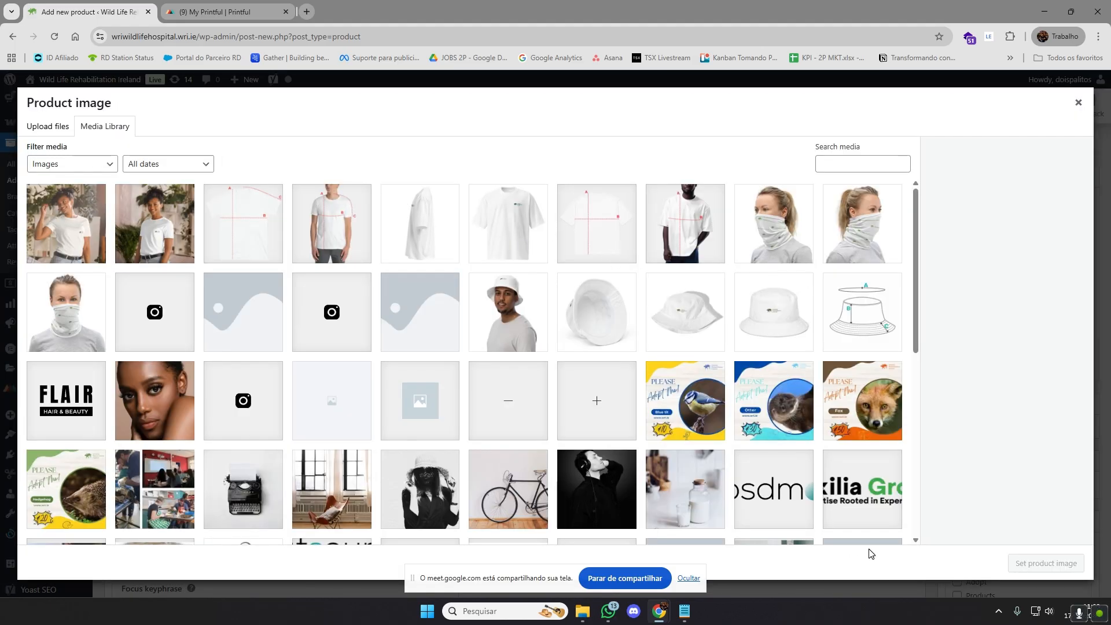
click(689, 578)
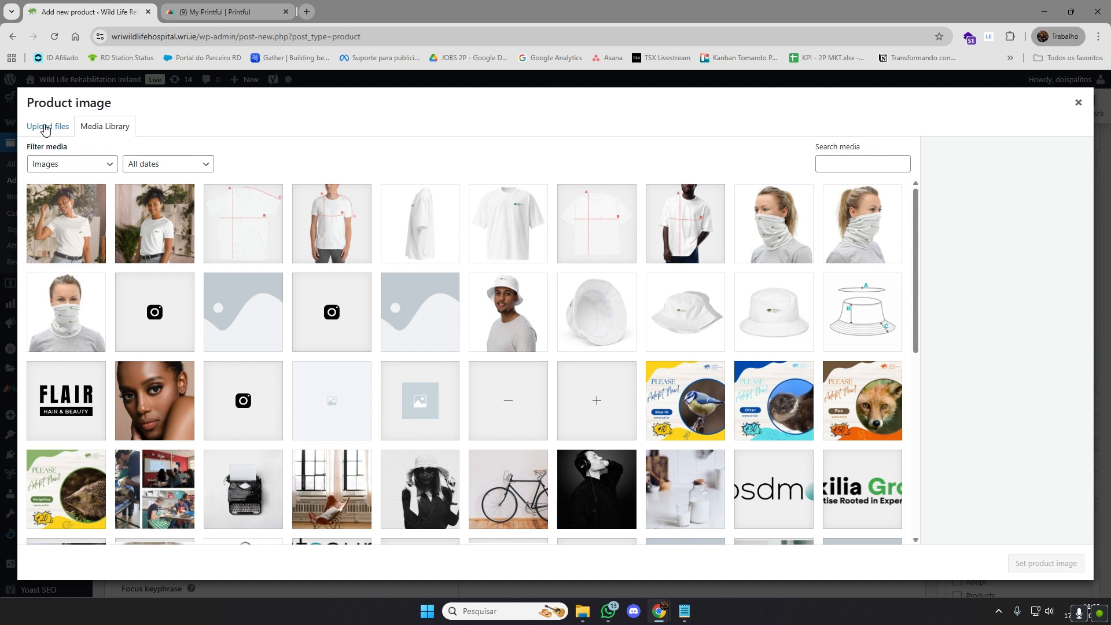
click(1078, 102)
click(965, 427)
scroll(737, 446, down, 1)
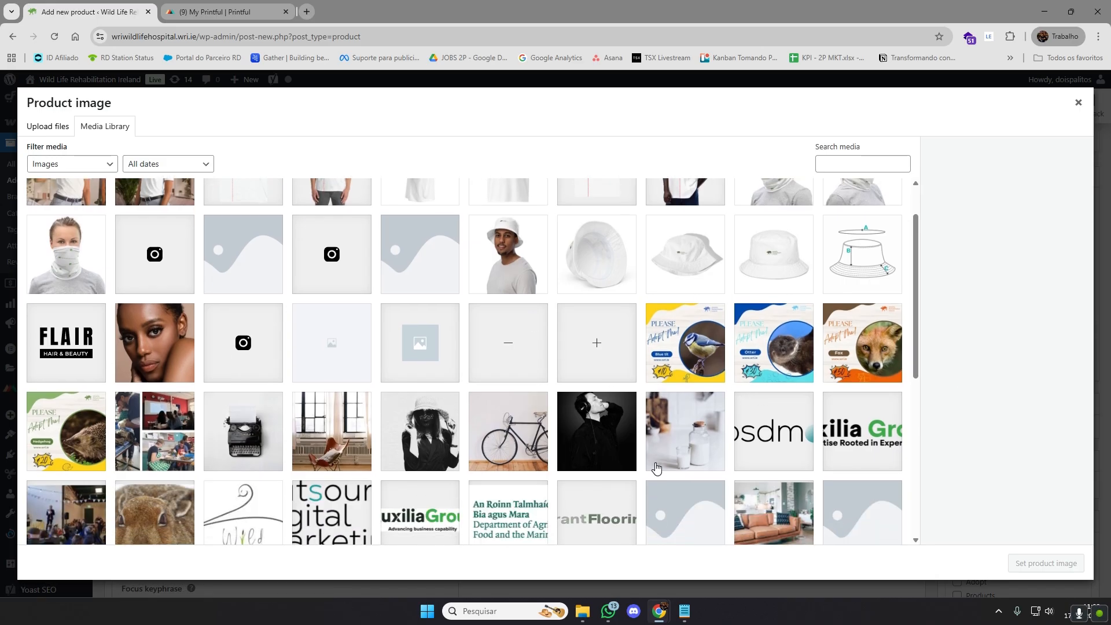
click(584, 420)
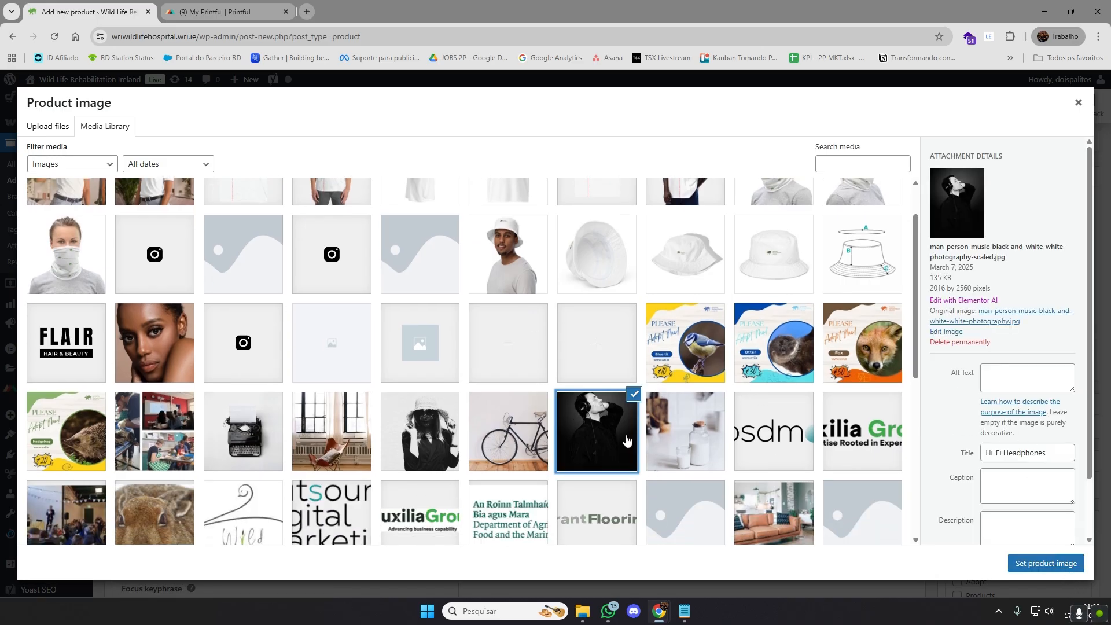
scroll(627, 415, down, 1)
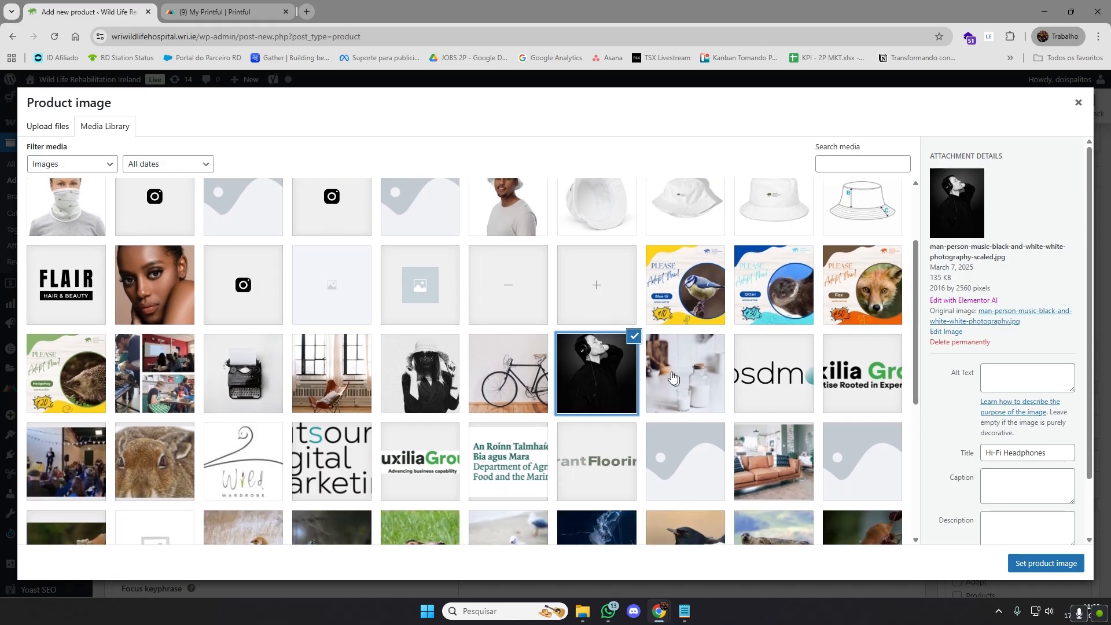
click(527, 380)
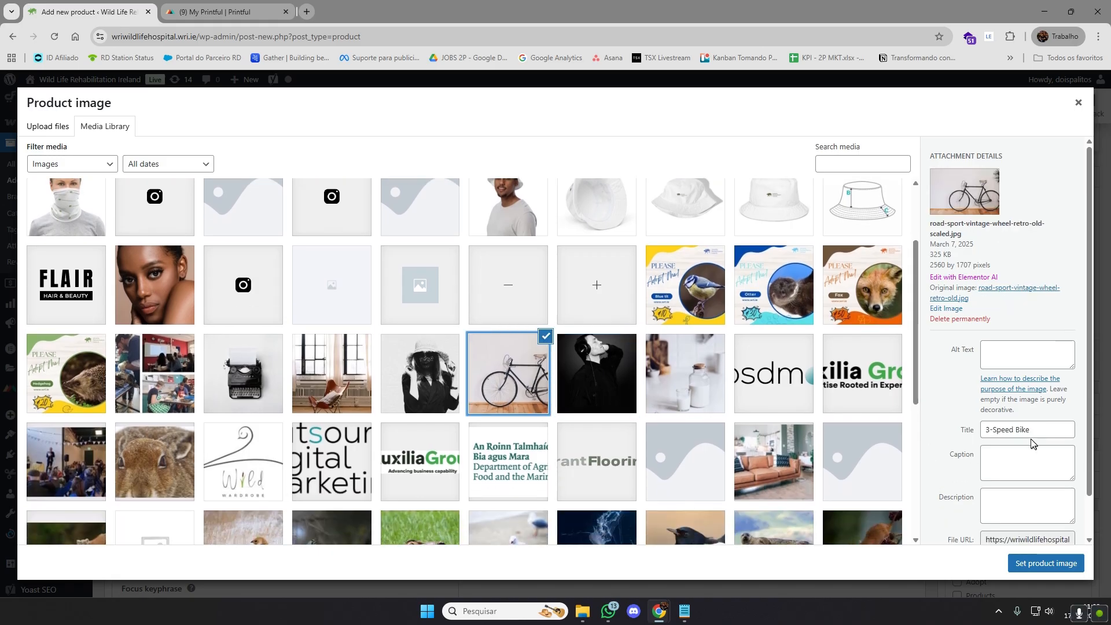
scroll(1033, 443, down, 1)
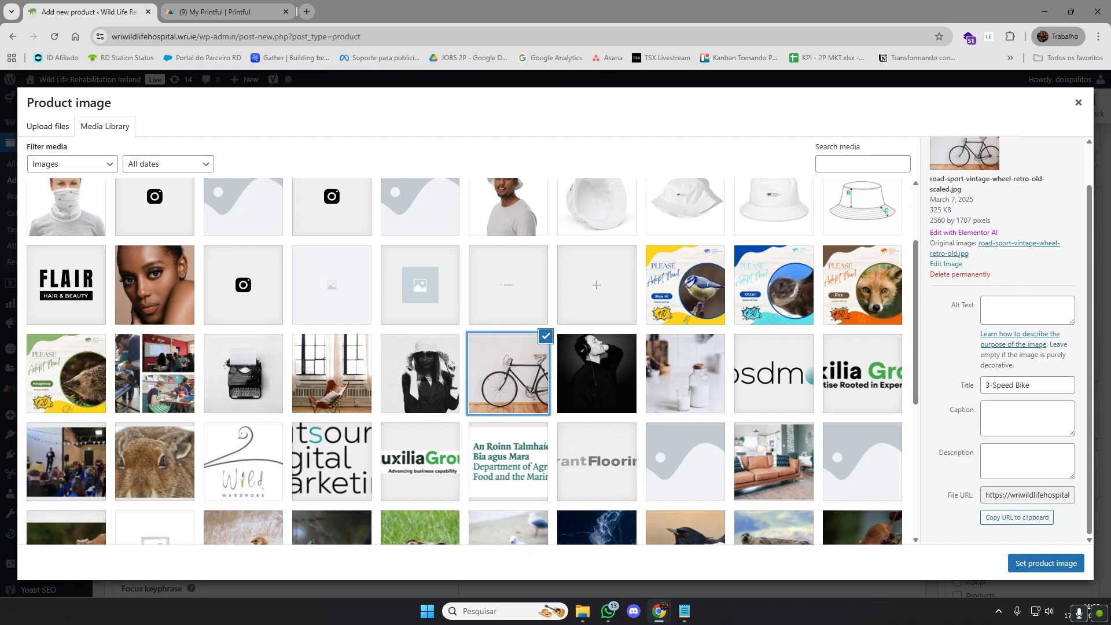
scroll(830, 363, up, 1)
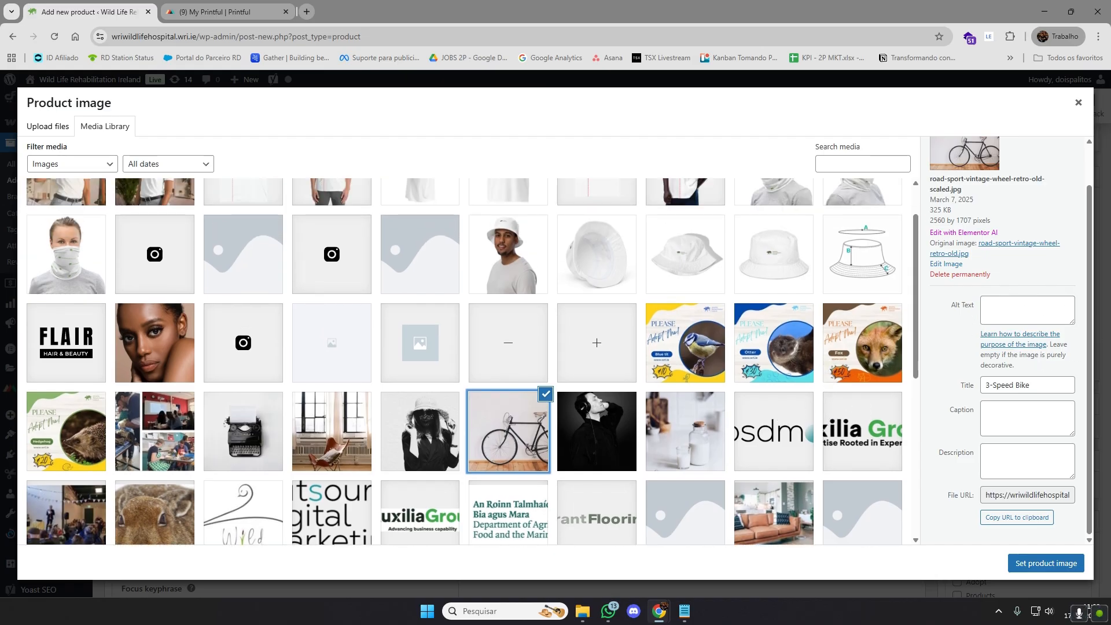
Set the bicycle photo's alt text and title to "black bike wri", and assign it as the product image
click(1027, 310)
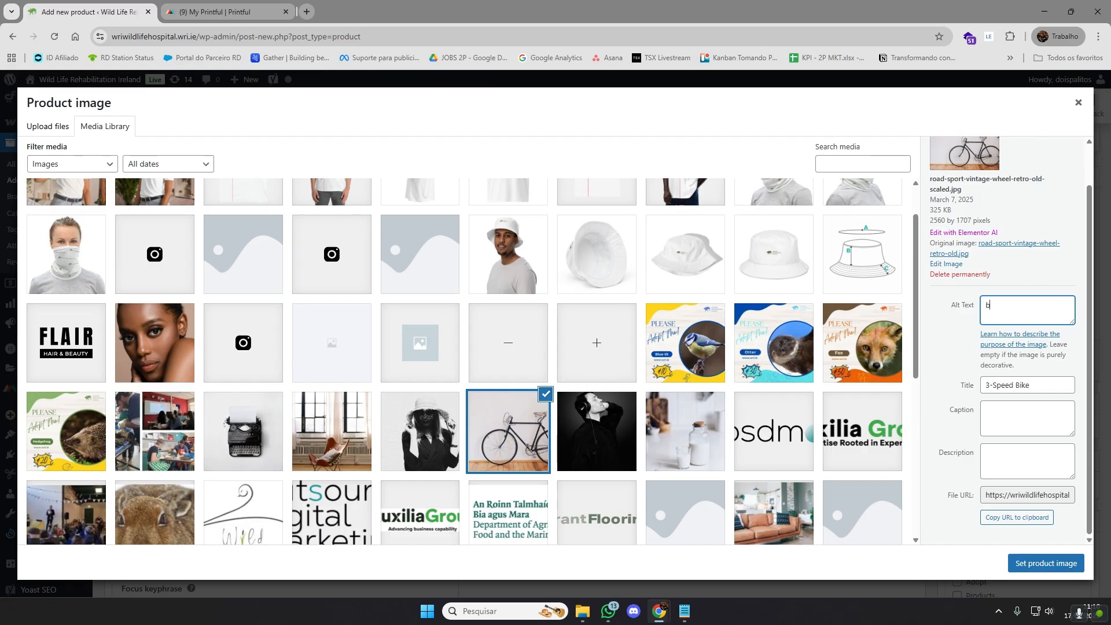
text(lack bike wri)
drag(1039, 385, 977, 387)
click(1024, 385)
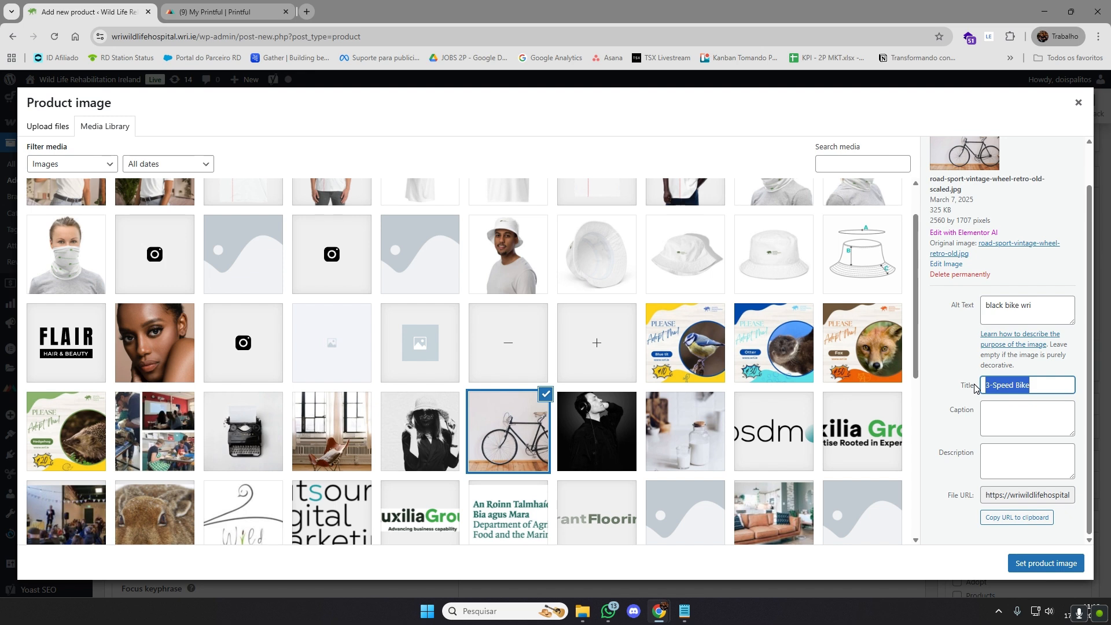
drag(1033, 305, 977, 308)
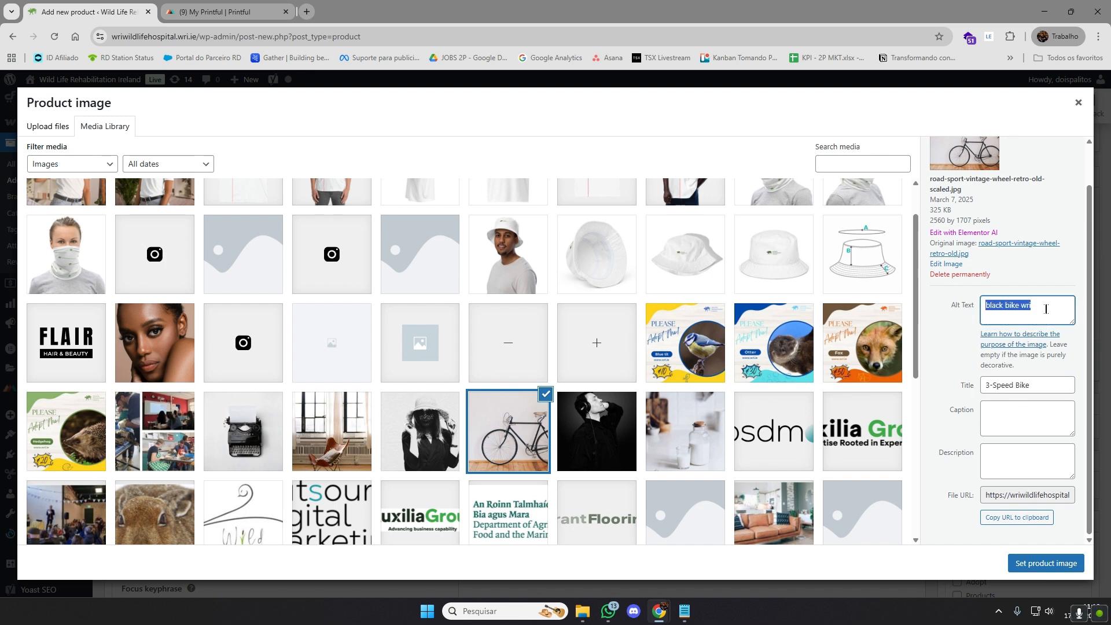
drag(1046, 309, 982, 310)
key(ctrl+c)
drag(1037, 386, 989, 394)
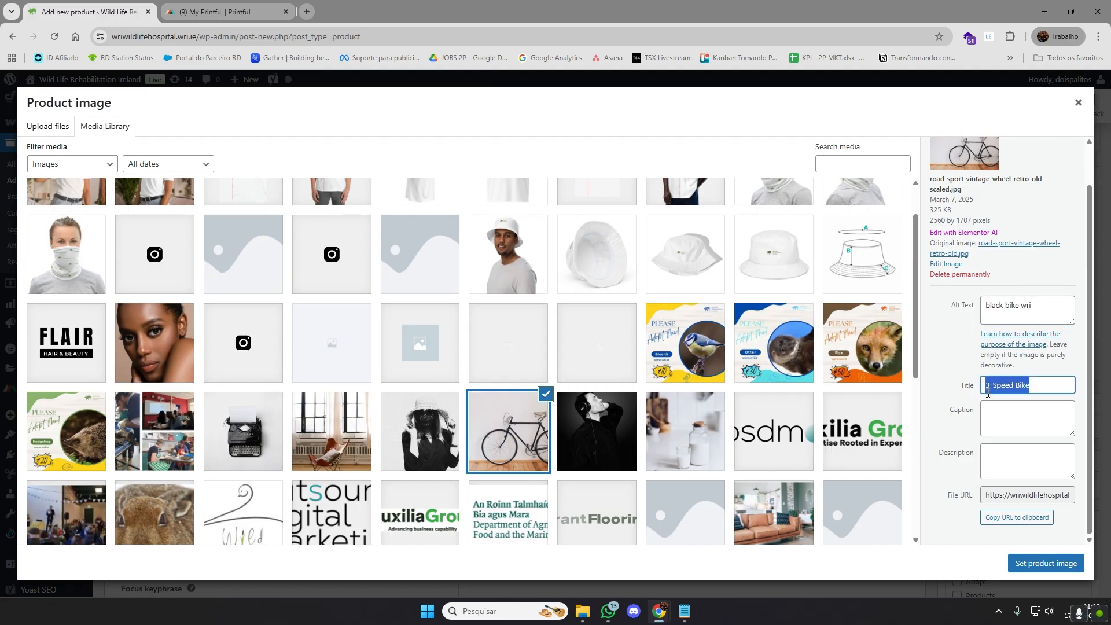
key(ctrl+v)
key(Tab)
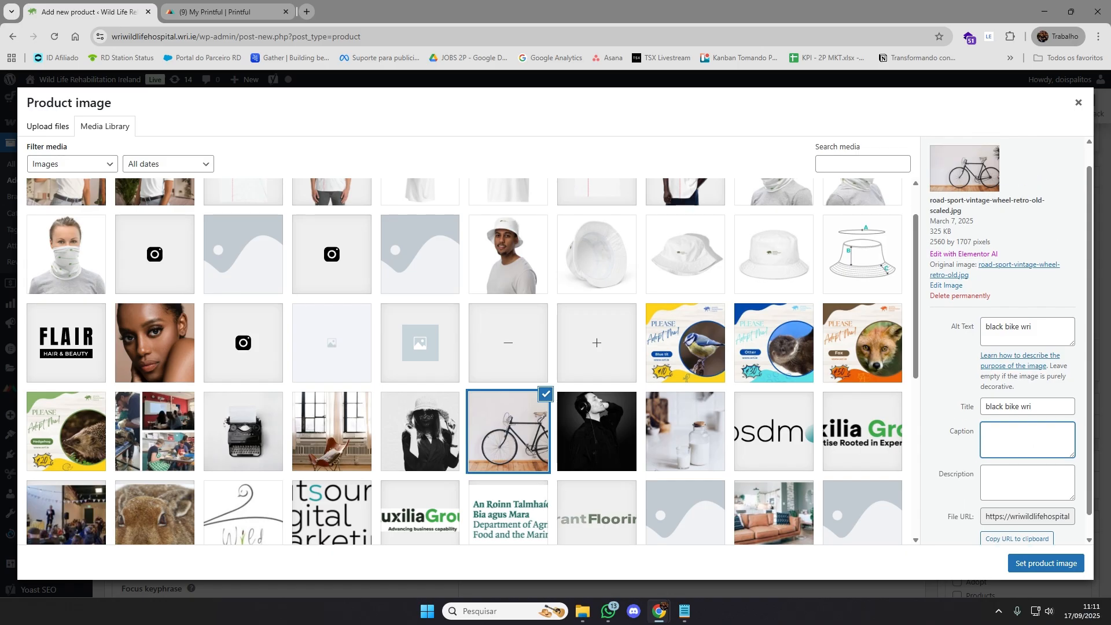
click(1050, 565)
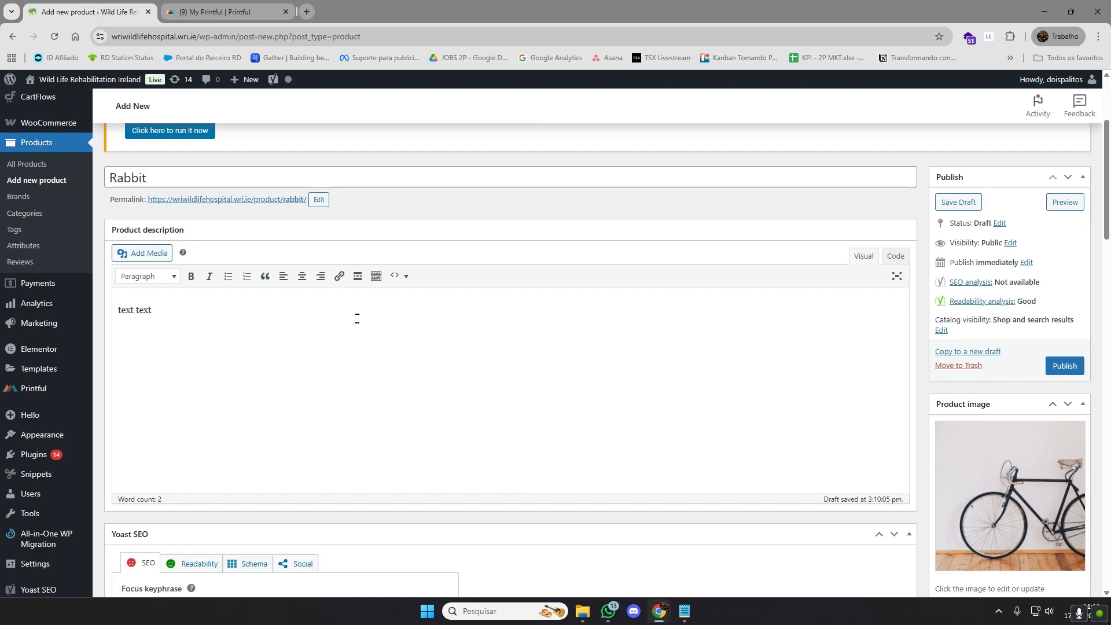
Look over the product form's SEO, product data, category and description sections, and check the Printful dashboard before returning to the form
scroll(258, 354, down, 7)
scroll(630, 446, down, 7)
scroll(631, 445, down, 7)
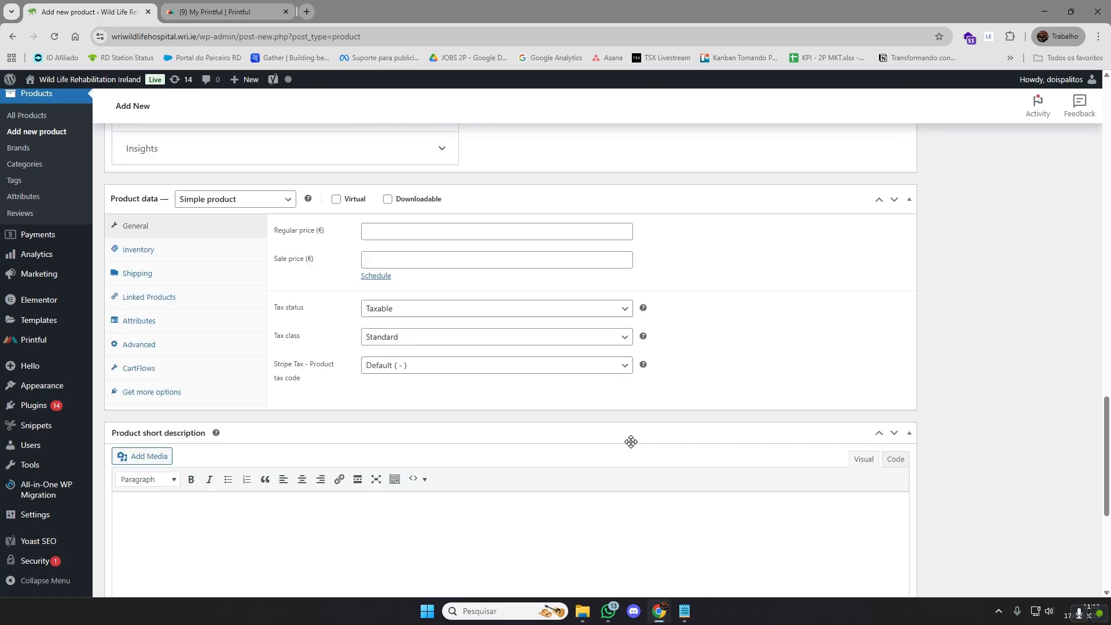
scroll(631, 445, up, 14)
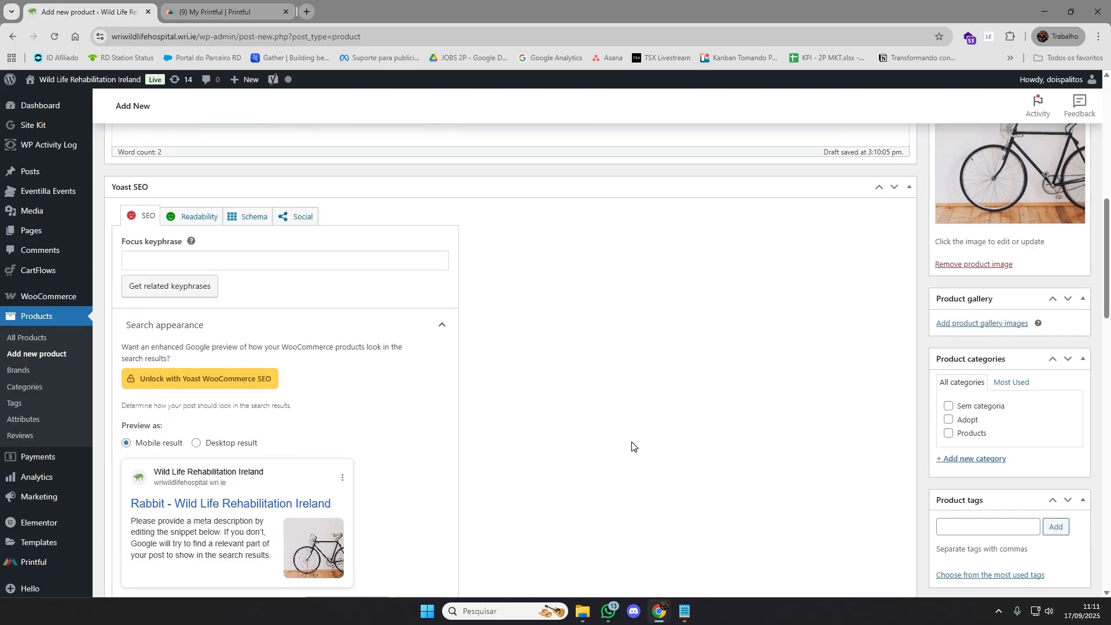
scroll(630, 443, up, 6)
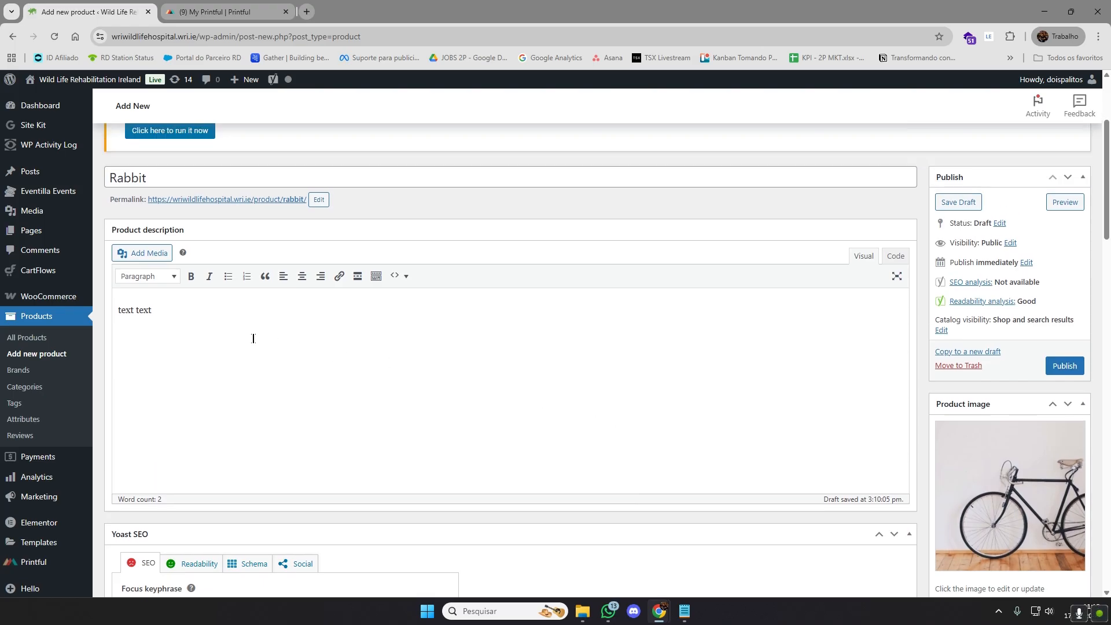
click(252, 338)
key(ctrl+shift+Left)
key(ctrl+shift+Left)
drag(229, 308, 118, 311)
click(160, 312)
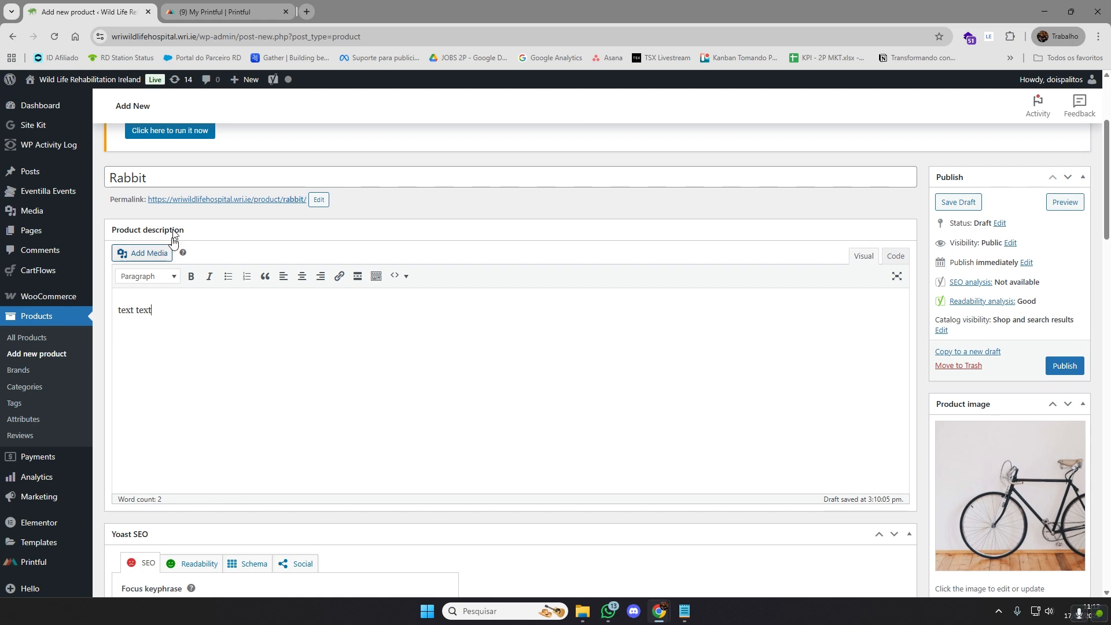
click(223, 11)
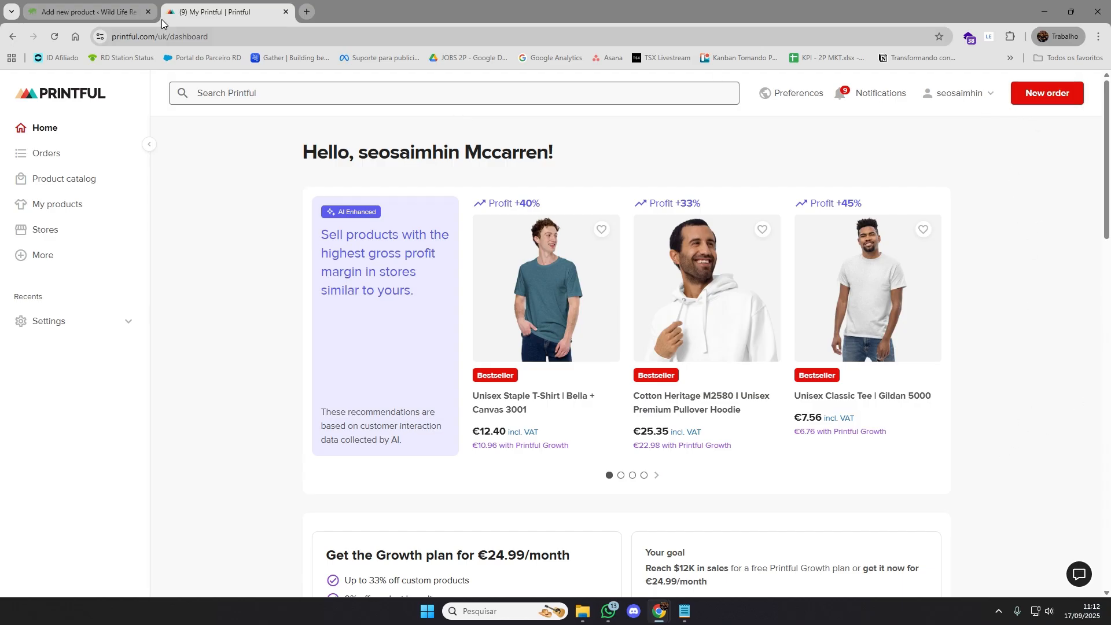
key(ctrl+shift+Tab)
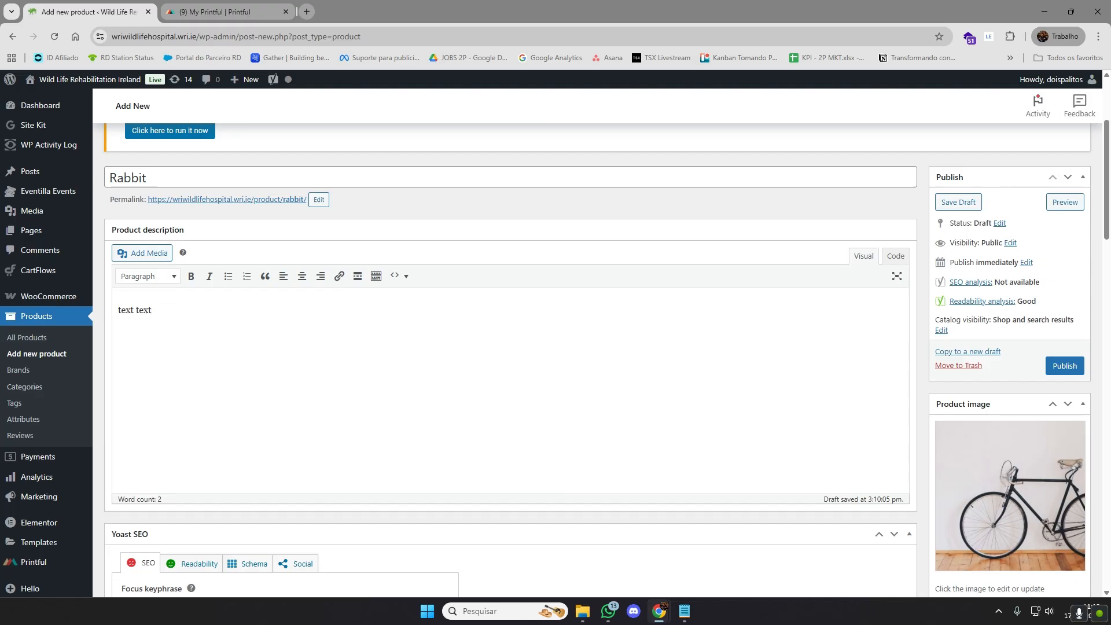
Fill the product description with a long line of the repeated word "text"
key(ctrl+a)
key(ctrl+v)
key(ctrl+v)
key(ctrl+v)
key(ctrl+v)
key(ctrl+v)
key(ctrl+v)
key(ctrl+v)
key(ctrl+v)
key(ctrl+v)
key(ctrl+v)
key(ctrl+v)
key(ctrl+v)
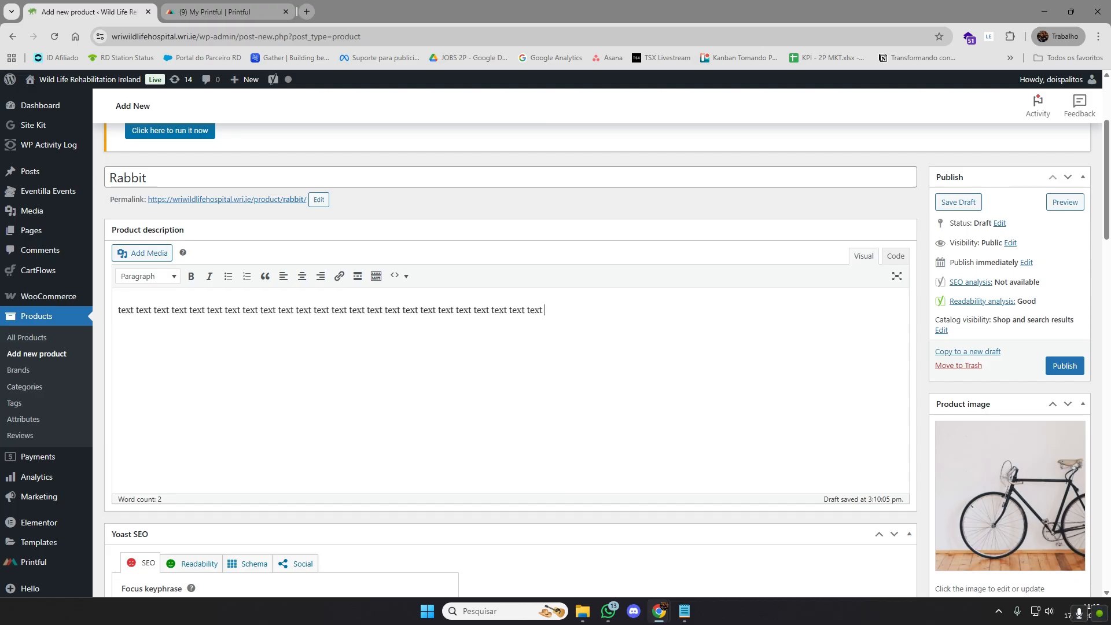
key(ctrl+v)
key(ctrl+v)
key(ctrl+v)
key(ctrl+a)
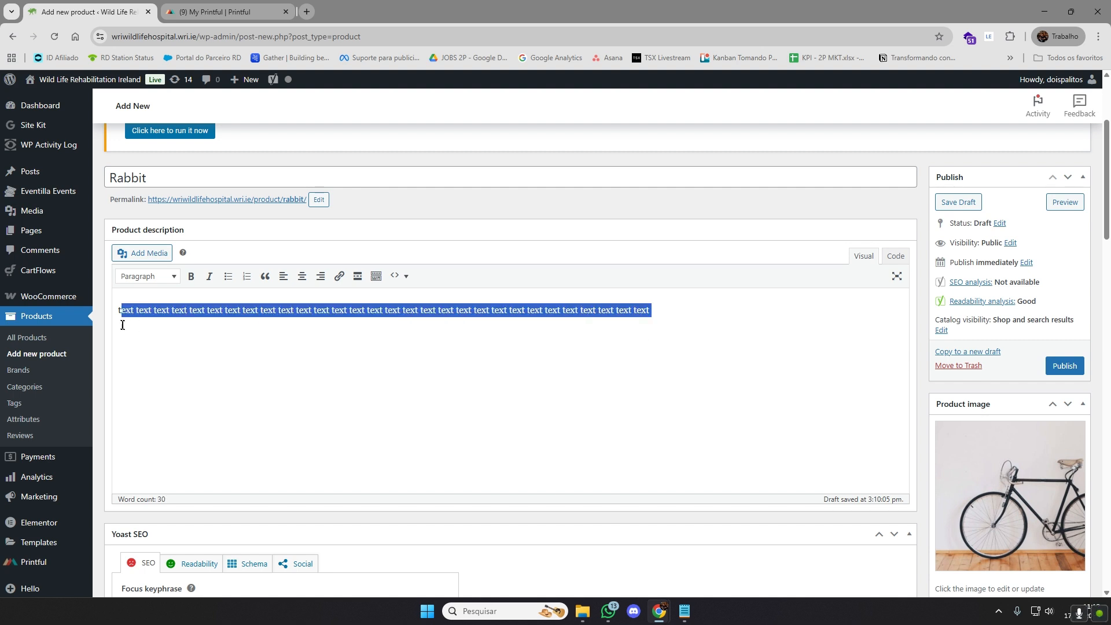
click(118, 310)
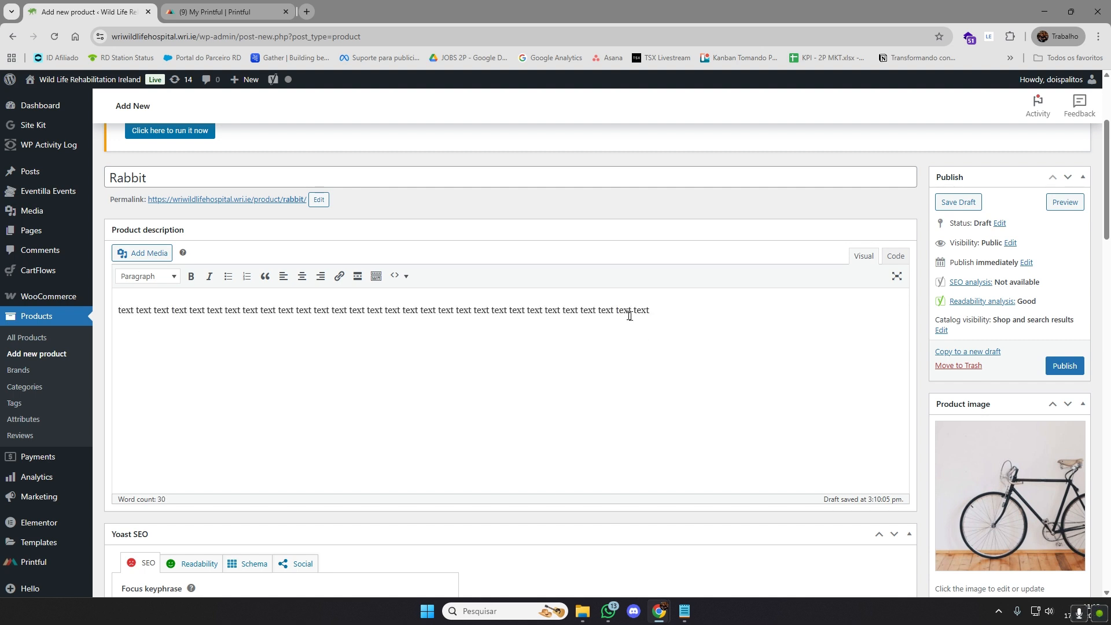
Replace the whole product description with "Incredible black bike for you that want to use bikes for work"
drag(652, 310, 118, 310)
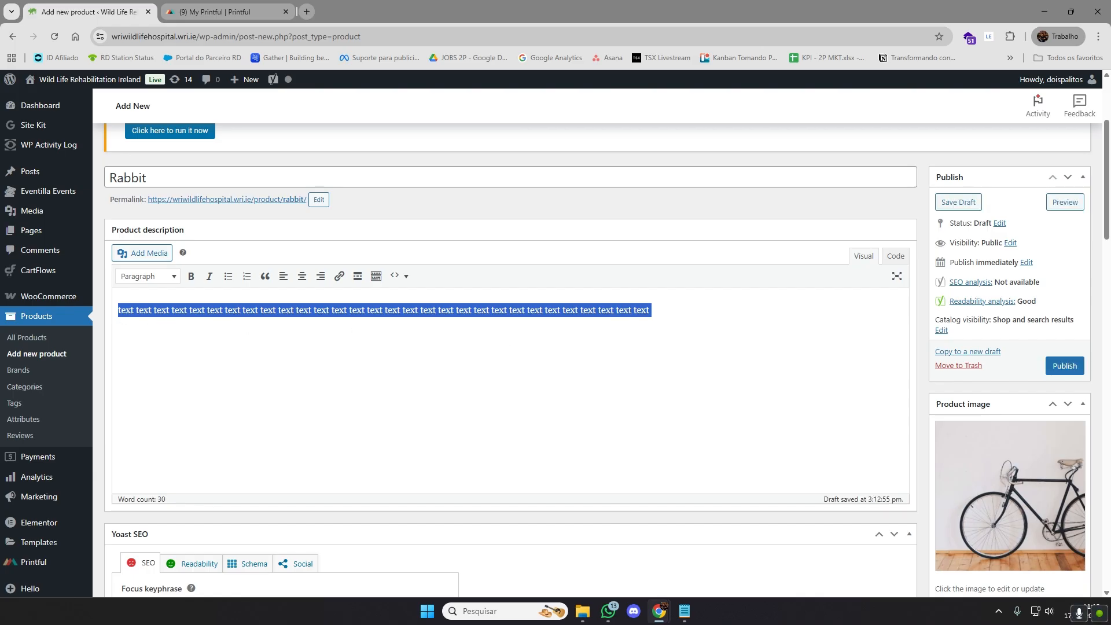
drag(651, 310, 119, 310)
text(Incredible b)
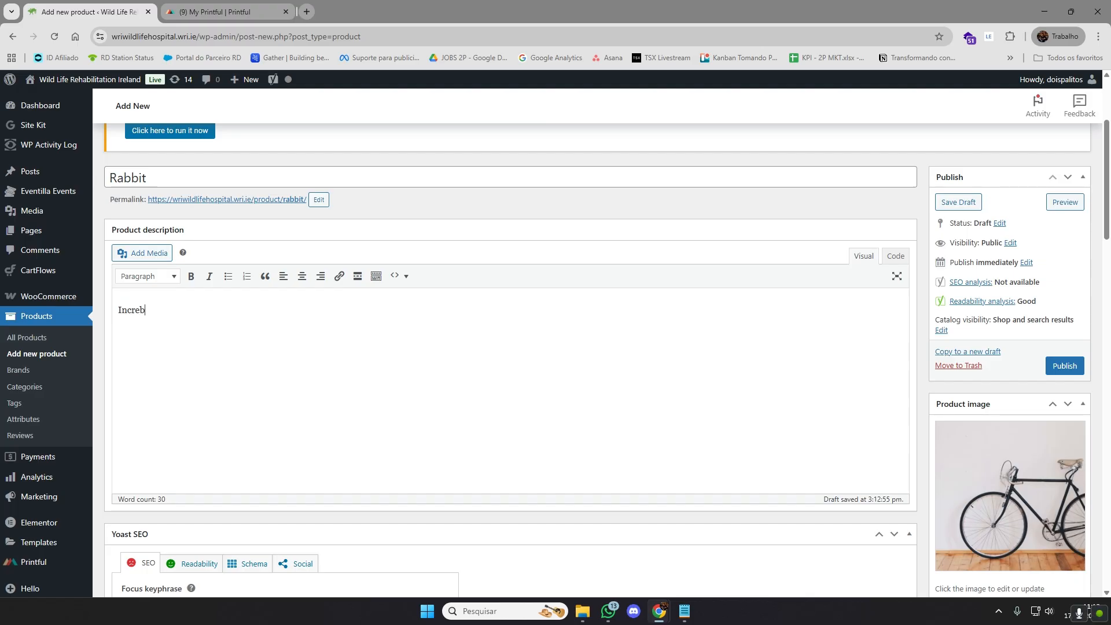
text(lack bike for you that want to )
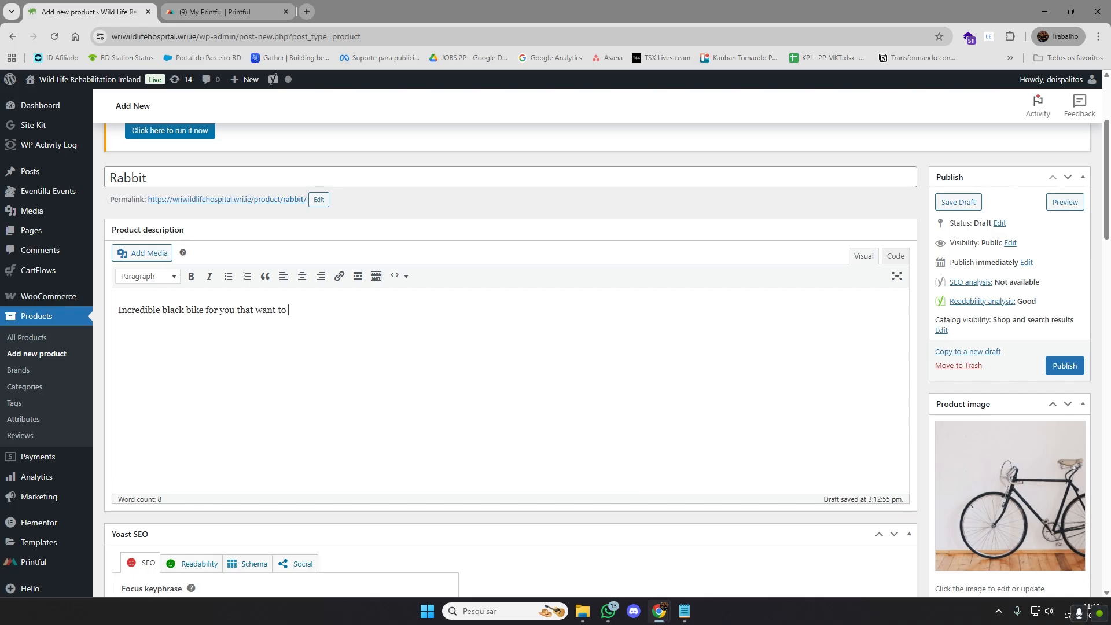
text(use )
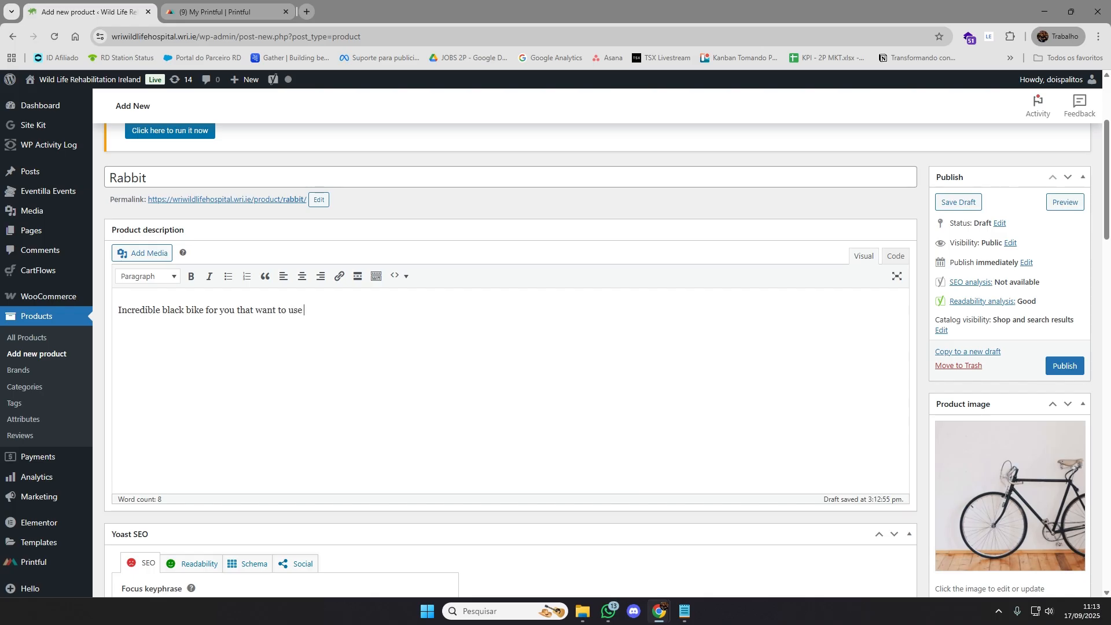
text(bikes for work)
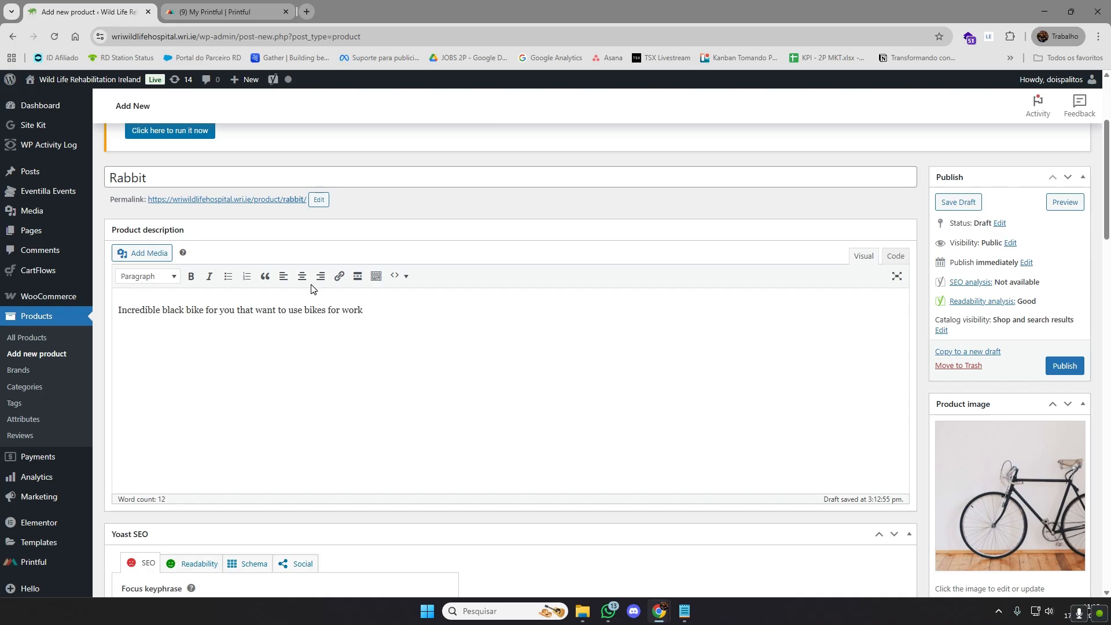
Reword the description's ending to "bikes to go to work" and append ", bikes to travel, bikes to"
double_click(315, 311)
drag(327, 311, 305, 310)
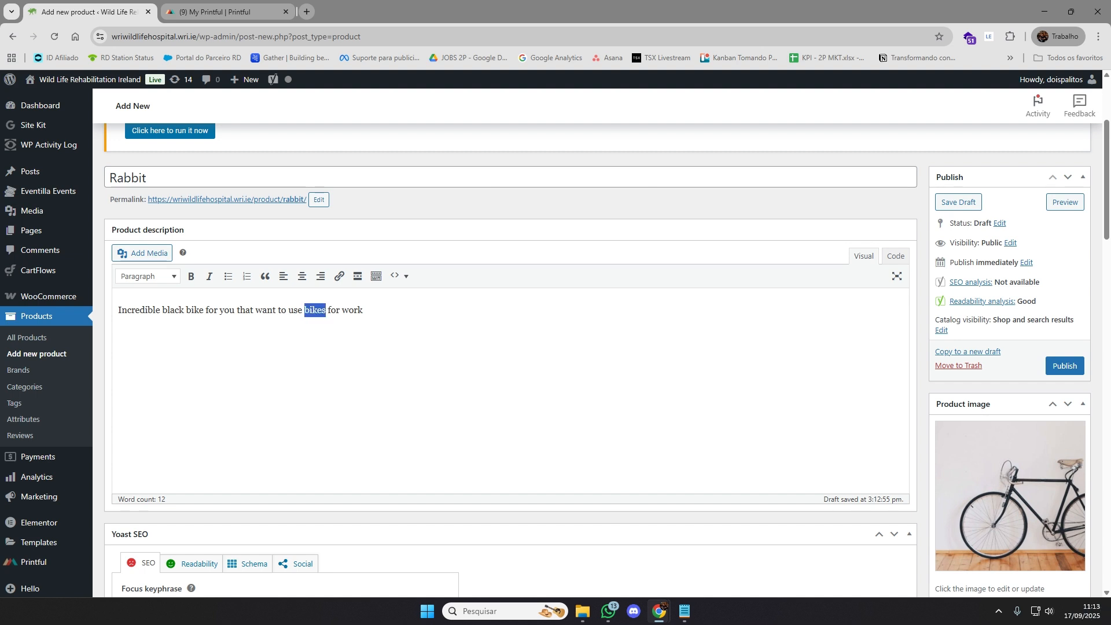
click(364, 311)
drag(341, 311, 328, 310)
text(to go to)
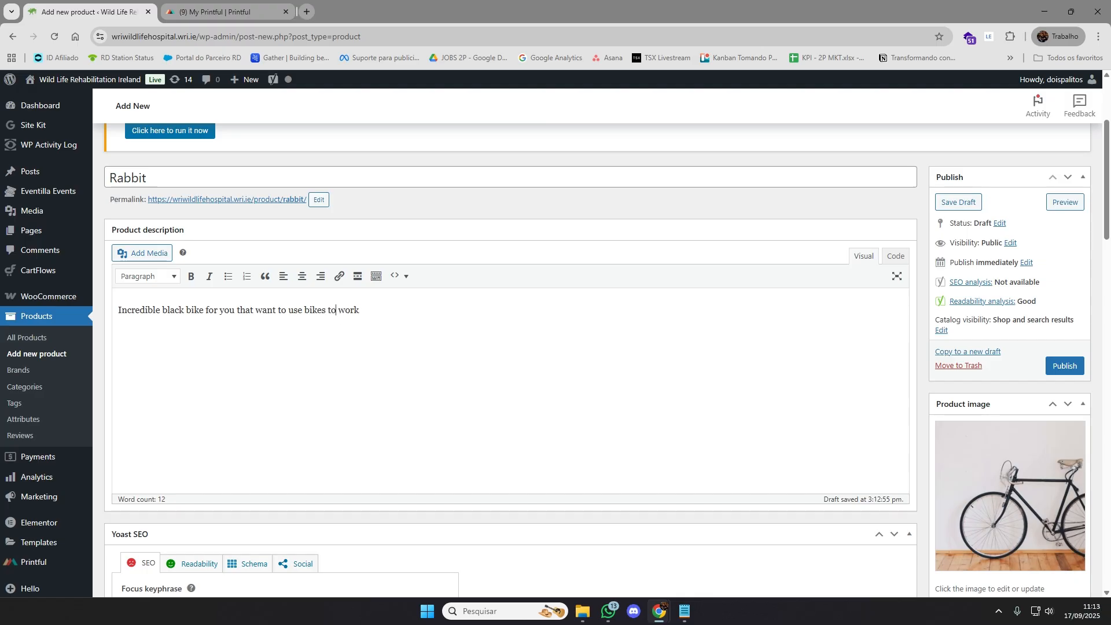
click(382, 311)
text(, bikes to travel, bikes to)
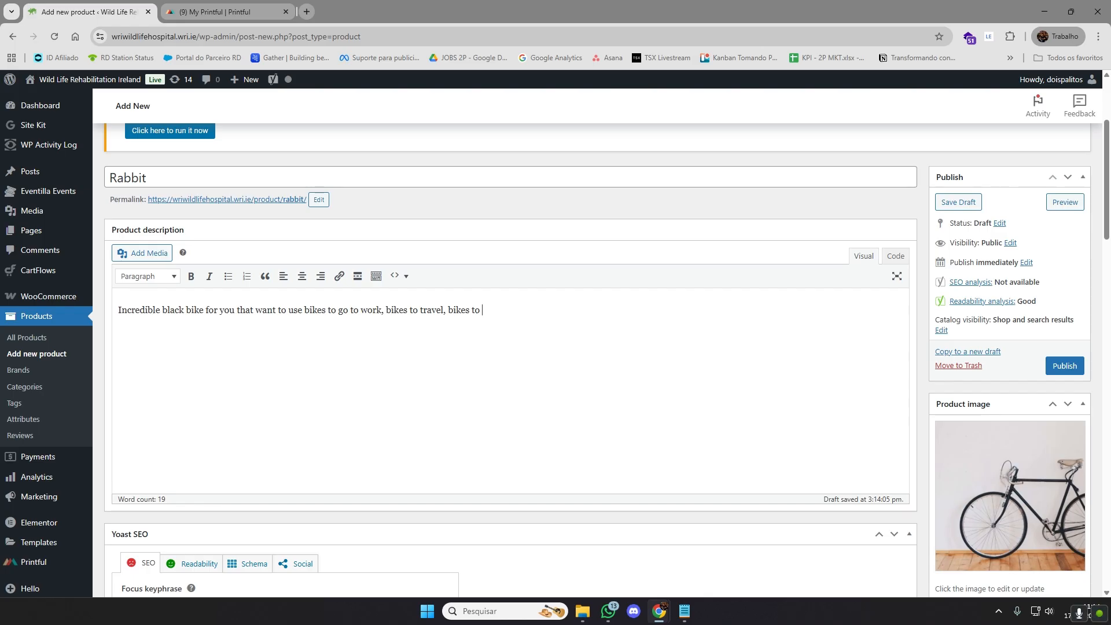
Rename the product from "Rabbit" to "Bikes", and return to the description text
click(139, 178)
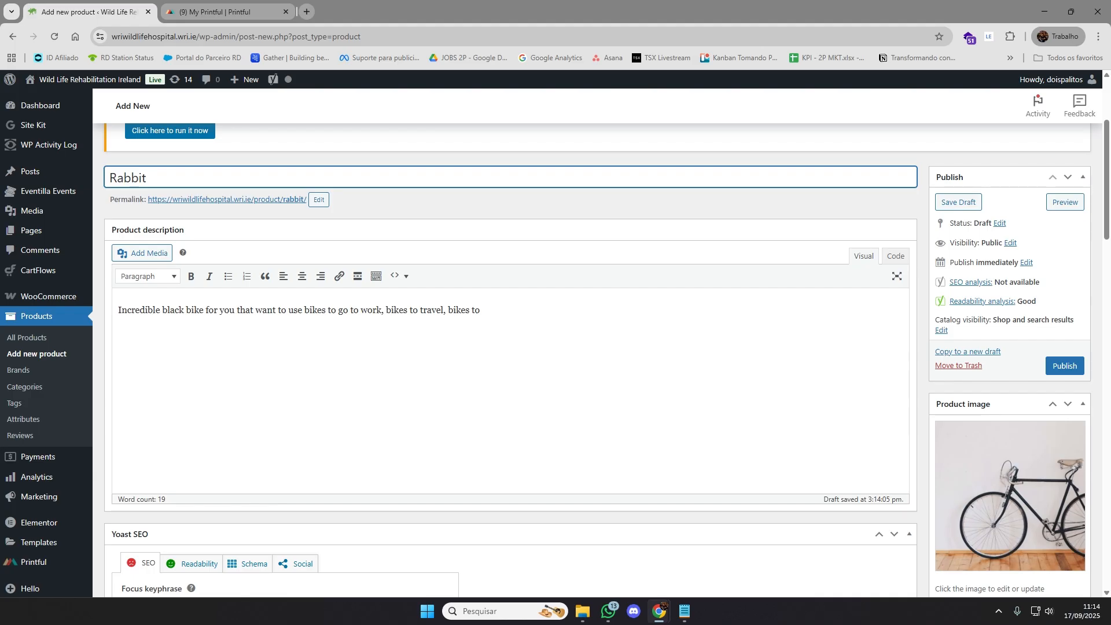
double_click(139, 177)
text(Bik)
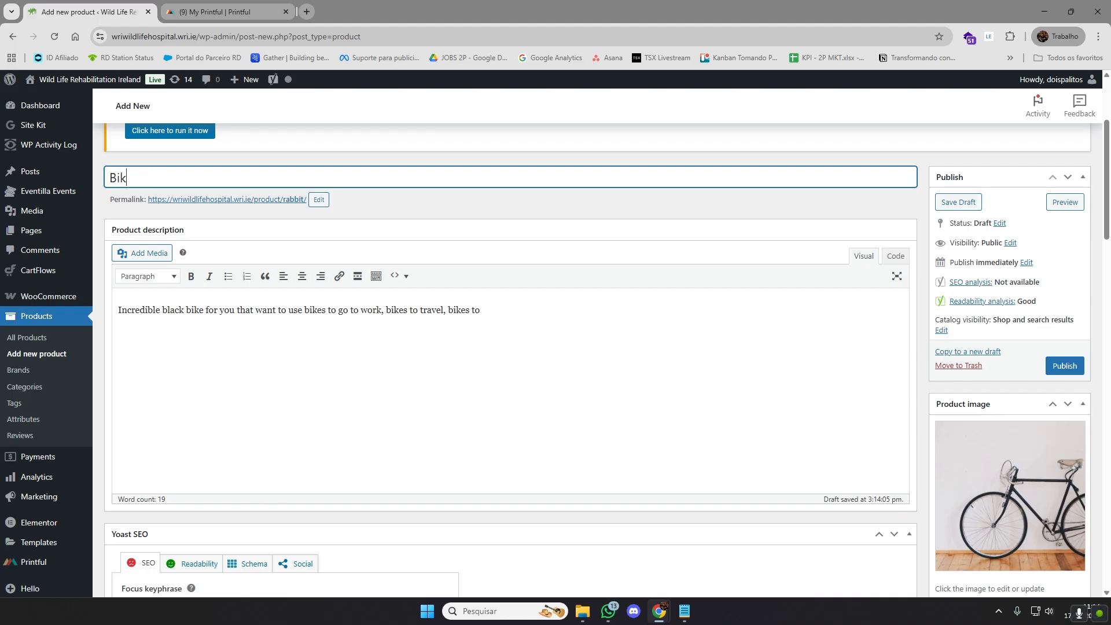
text(es)
key(Tab)
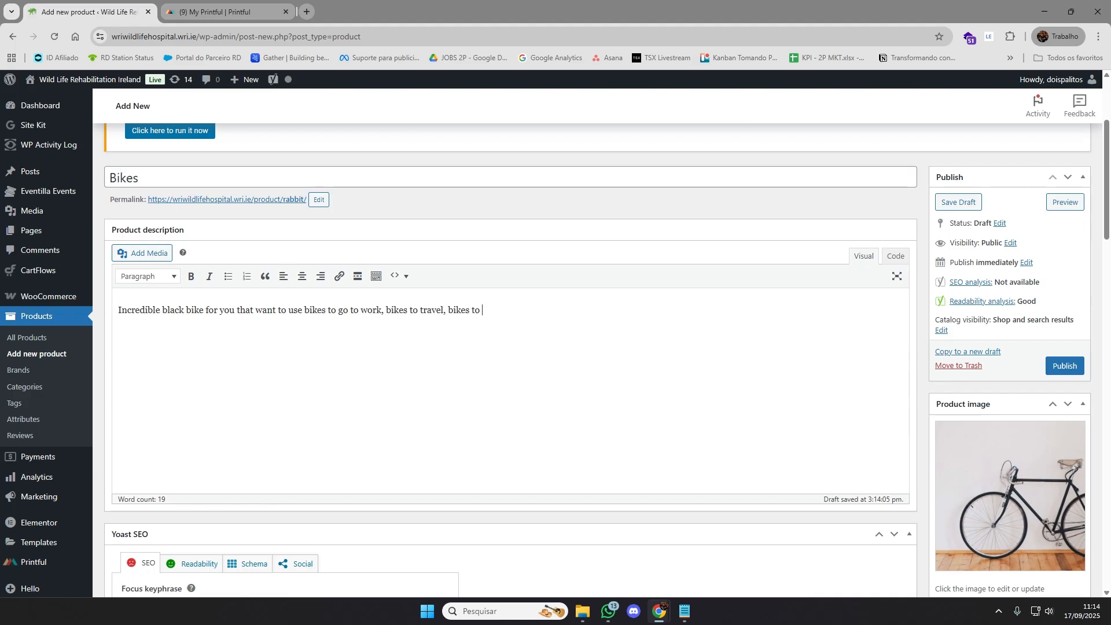
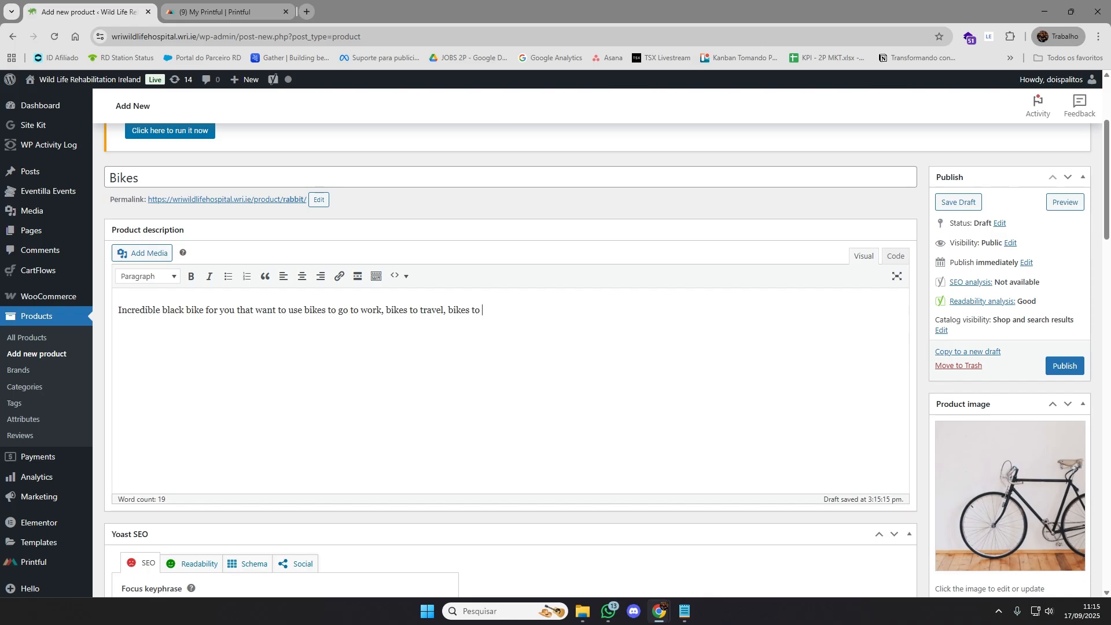
Assign the bike product to the "Products" category
scroll(509, 347, down, 2)
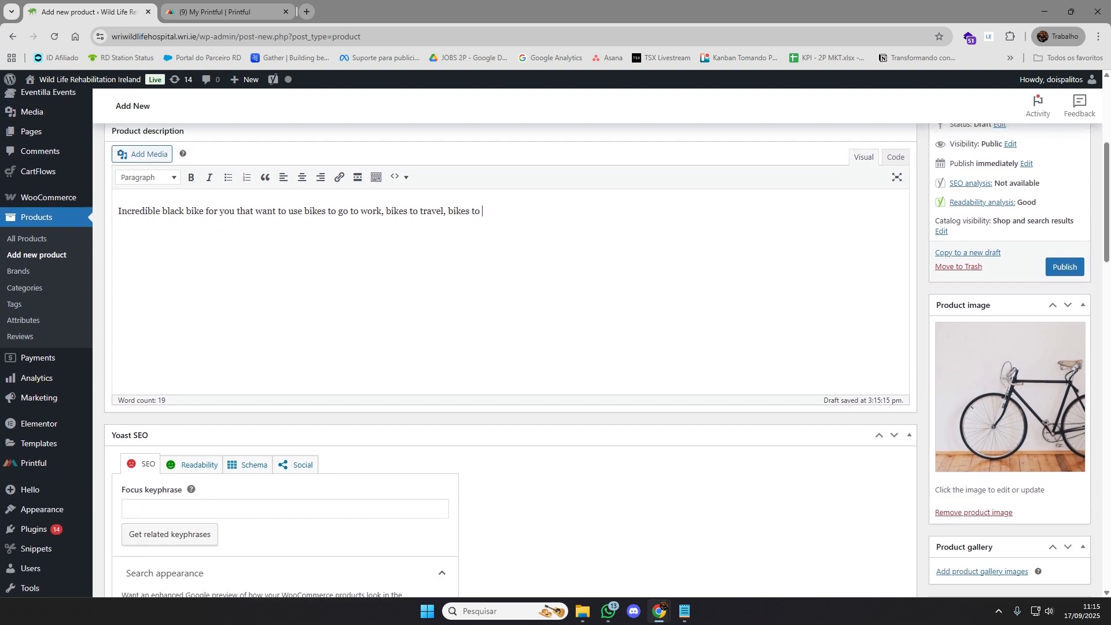
scroll(192, 204, up, 2)
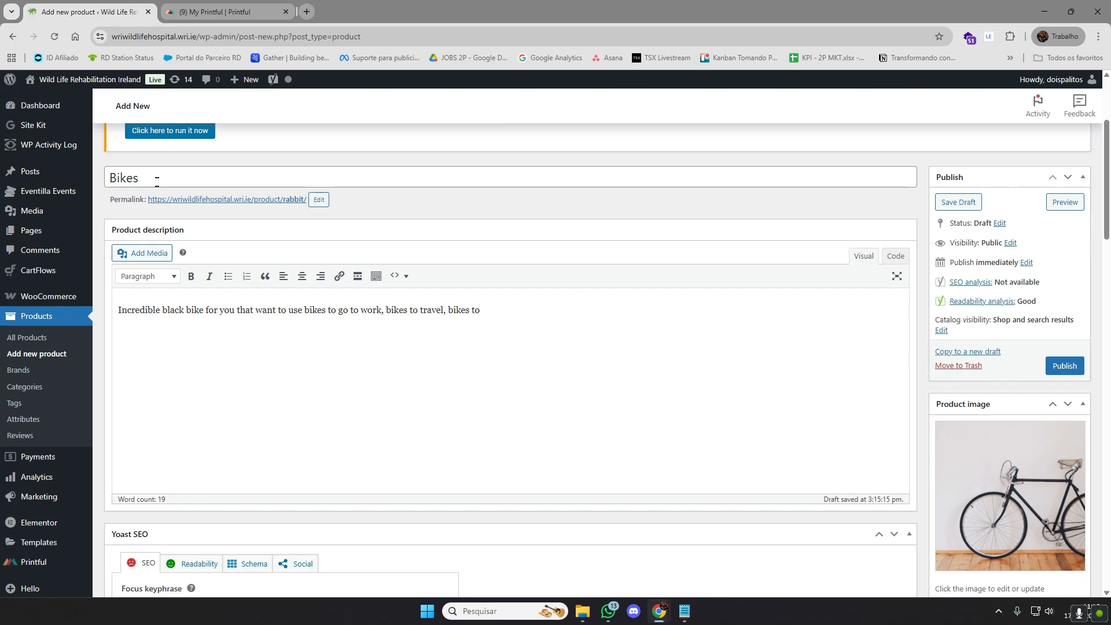
scroll(515, 392, down, 7)
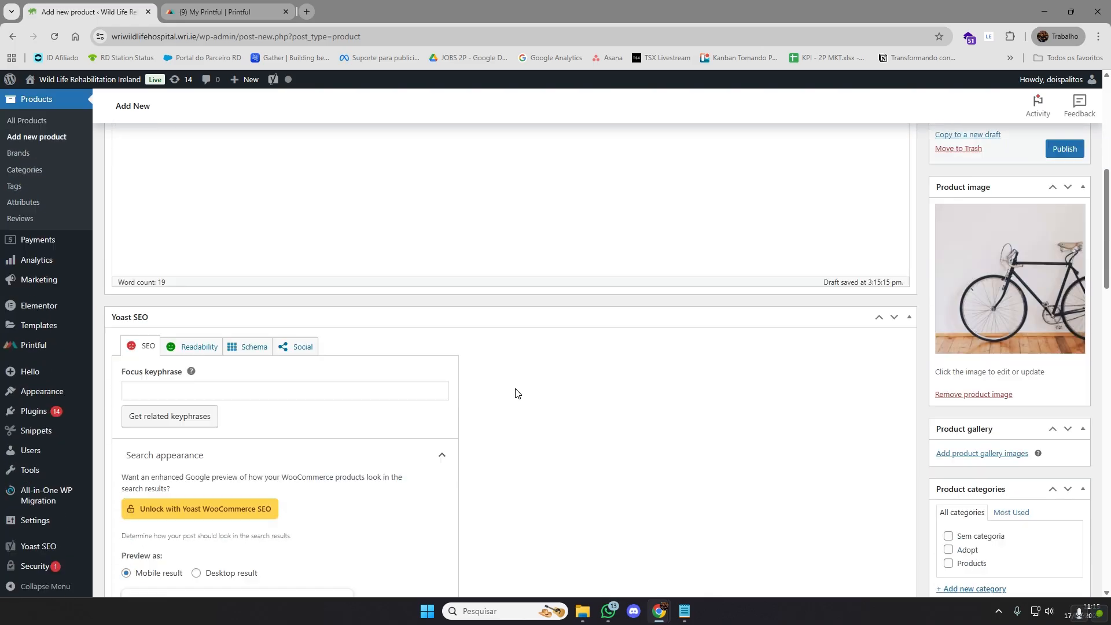
scroll(517, 392, down, 1)
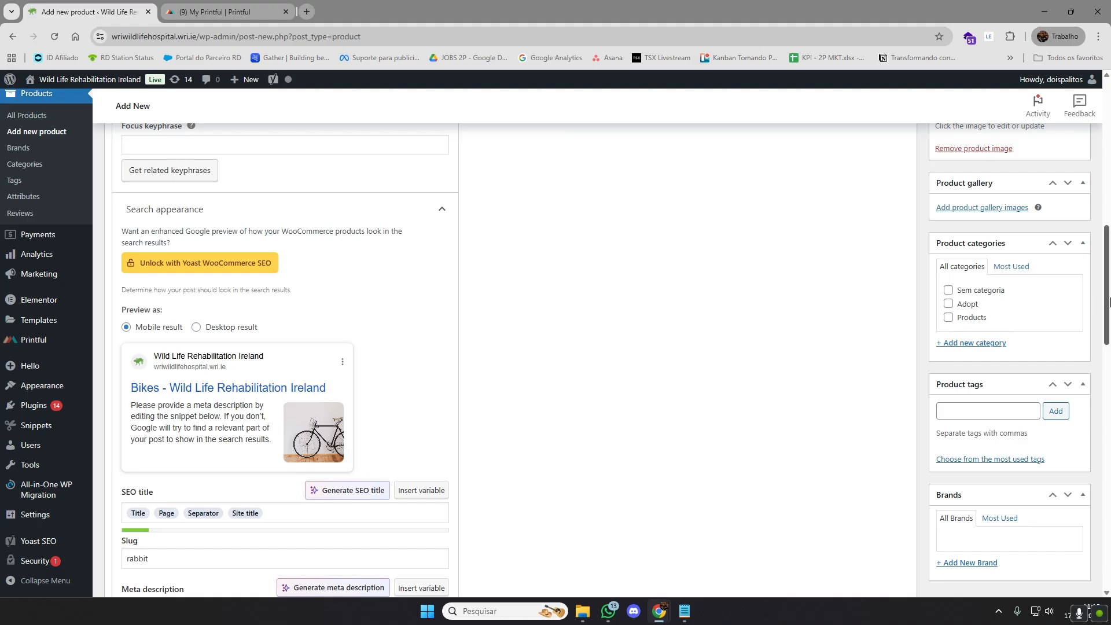
scroll(1086, 315, up, 1)
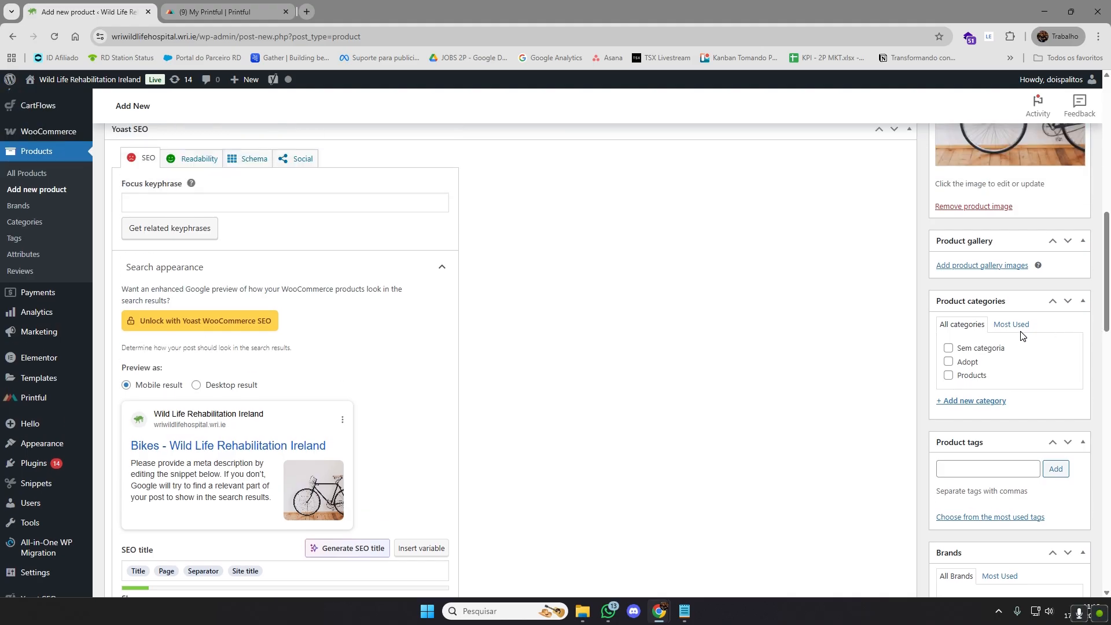
scroll(923, 340, up, 6)
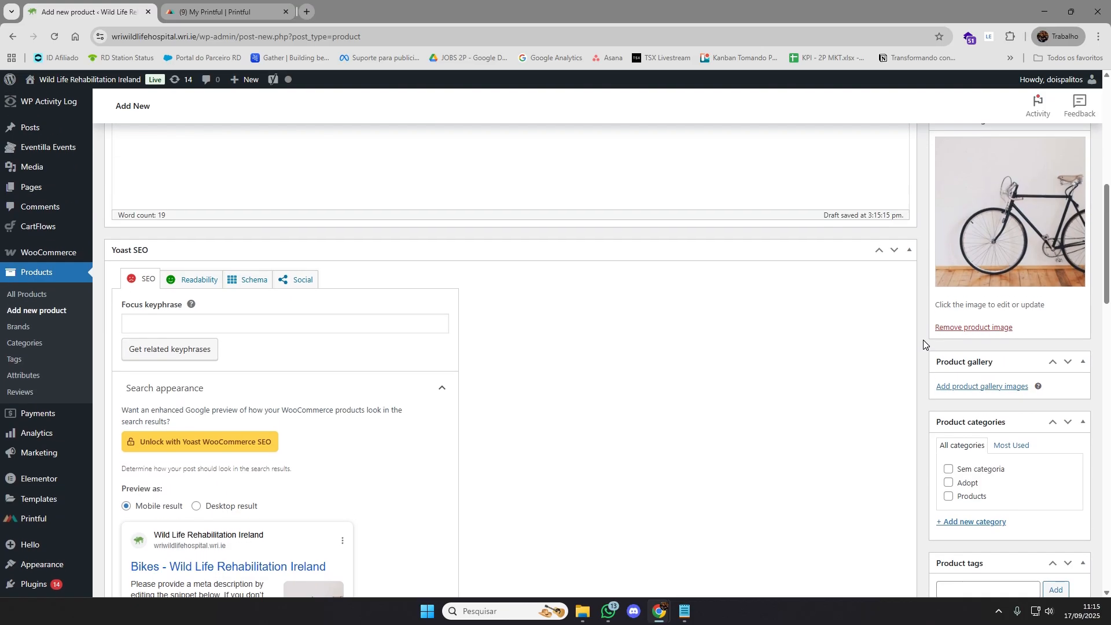
scroll(921, 301, down, 7)
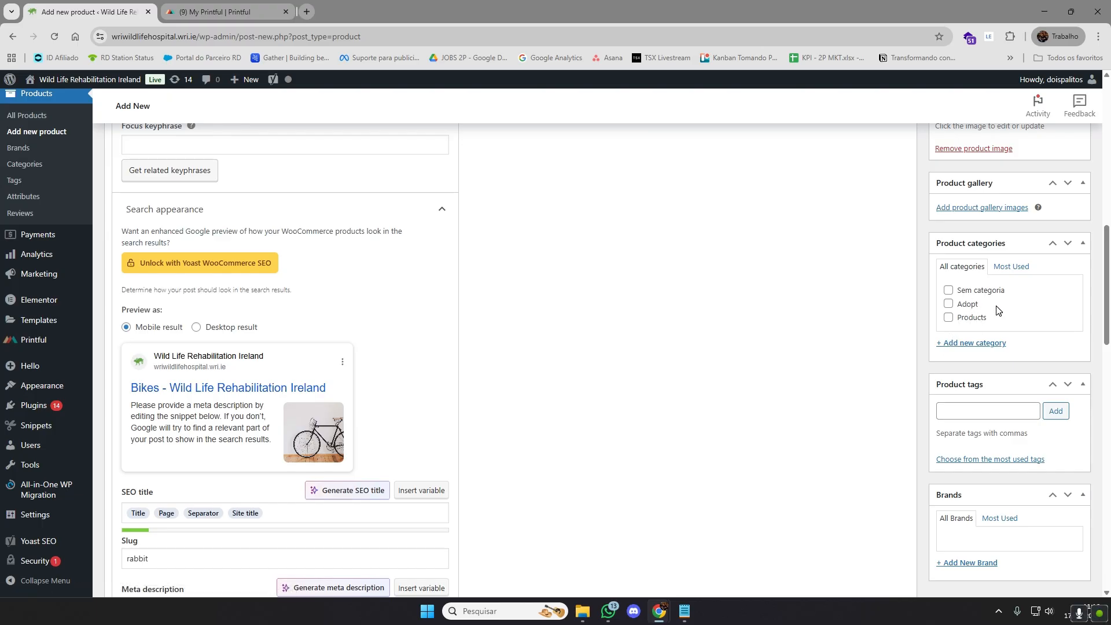
click(948, 318)
Review the product's category, tag and brand sections, its description text and the Yoast search appearance fields
scroll(896, 355, down, 2)
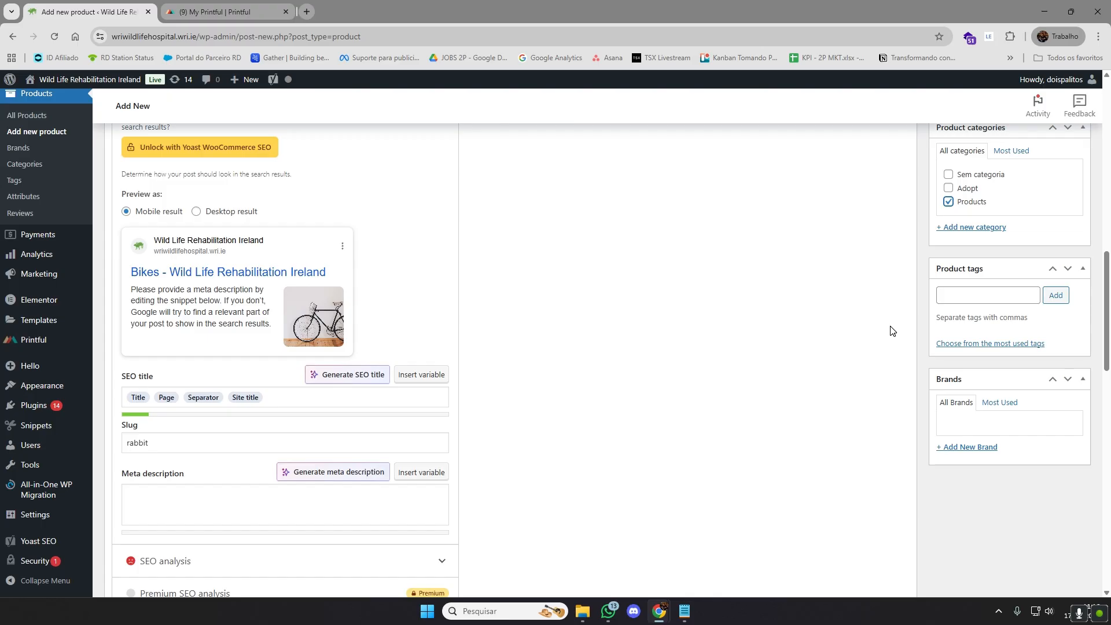
scroll(925, 363, up, 8)
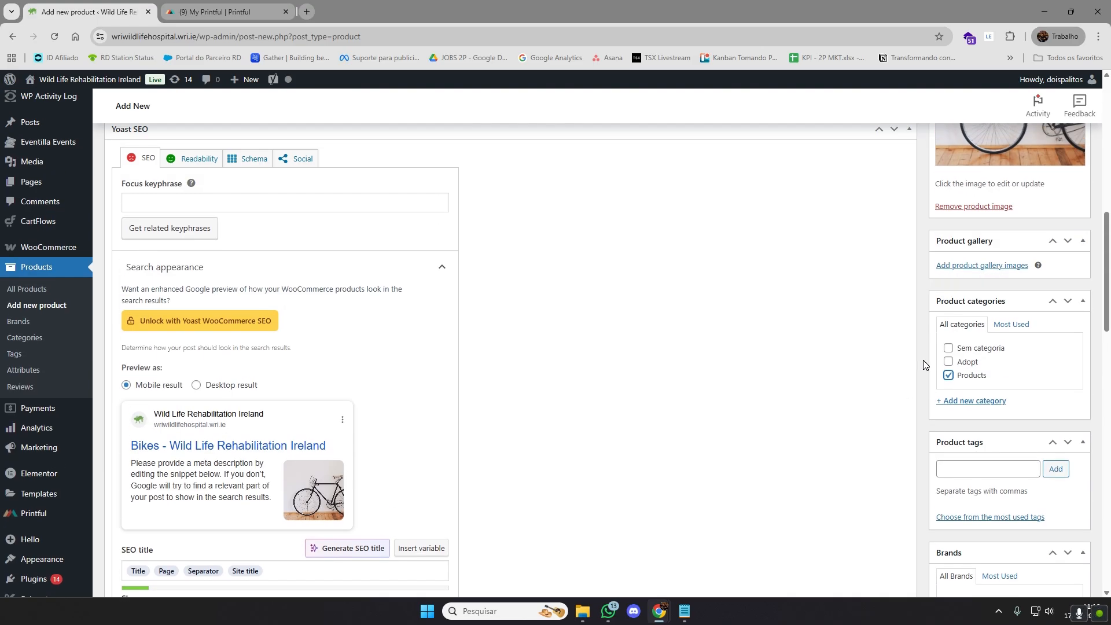
scroll(923, 360, down, 5)
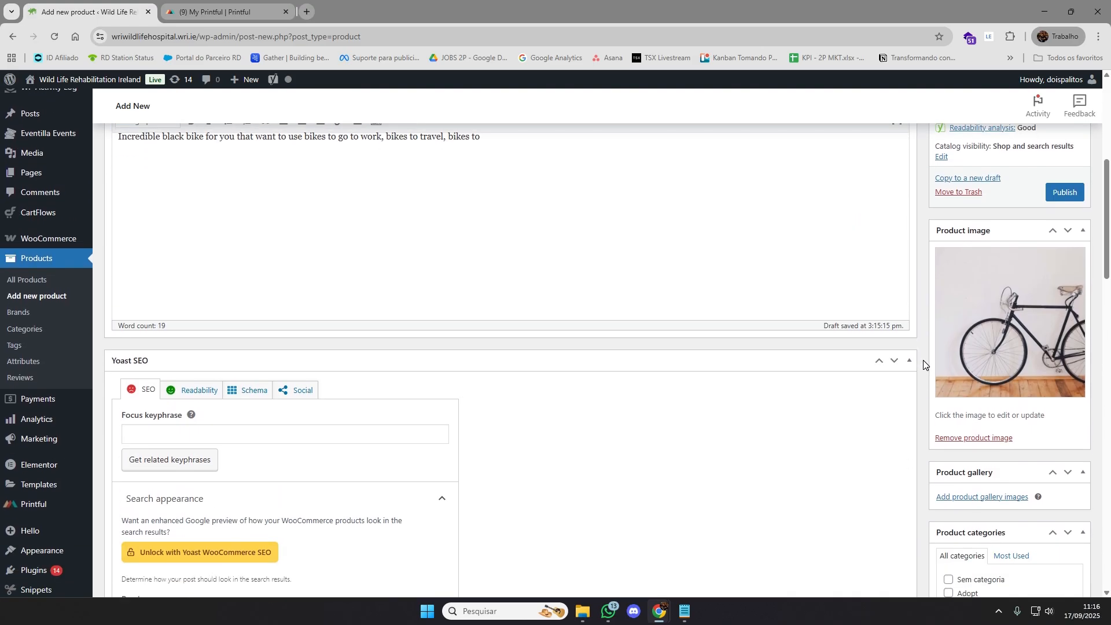
scroll(920, 358, down, 1)
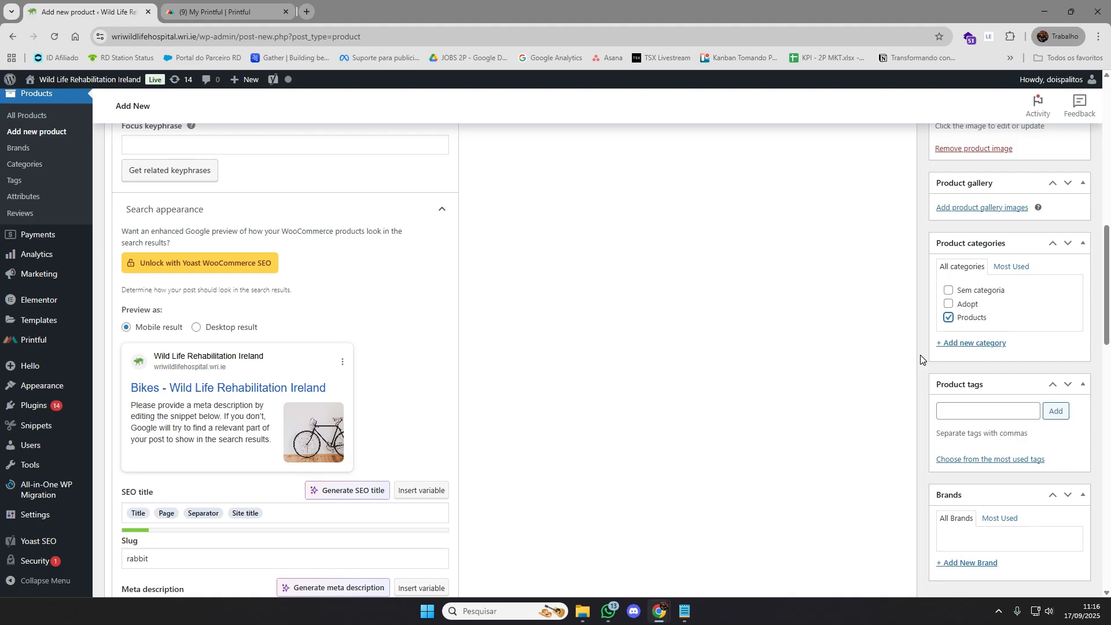
scroll(919, 355, down, 2)
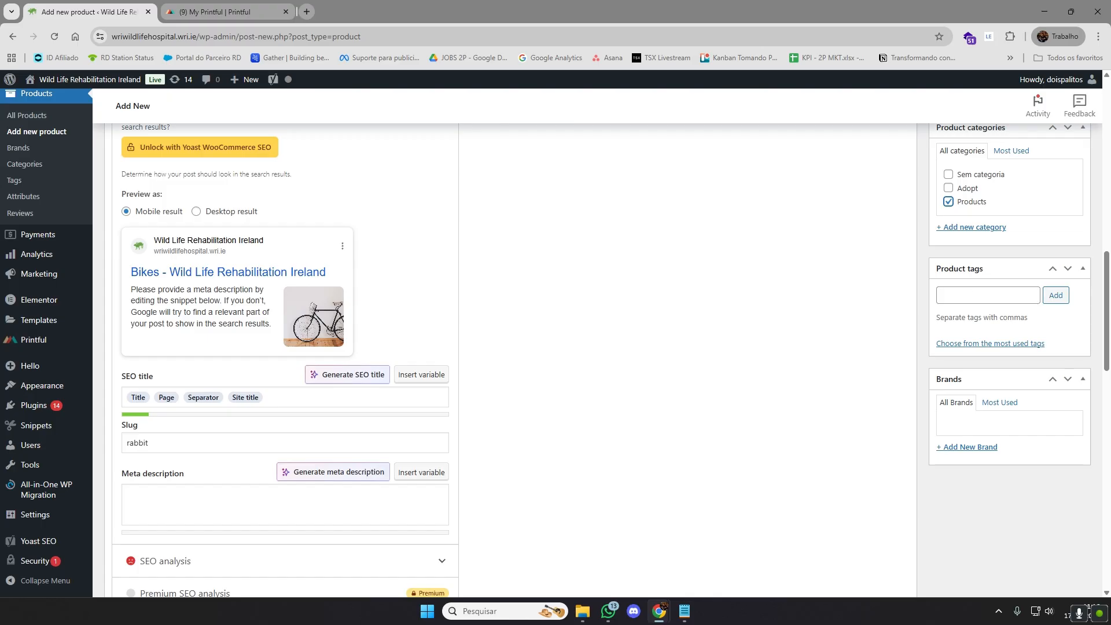
click(987, 295)
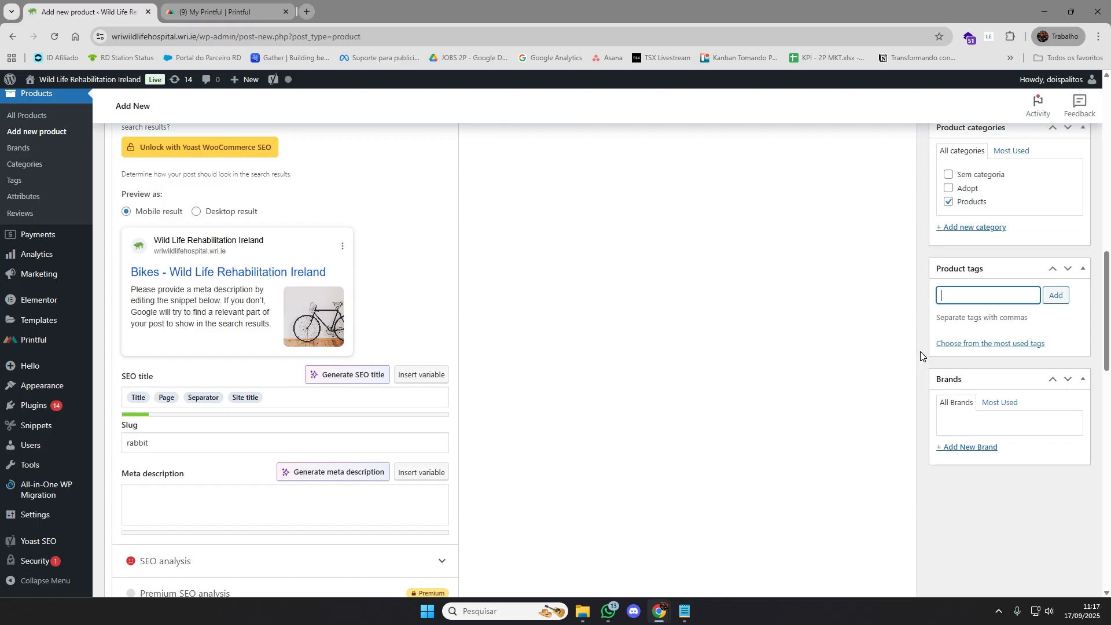
scroll(920, 352, up, 15)
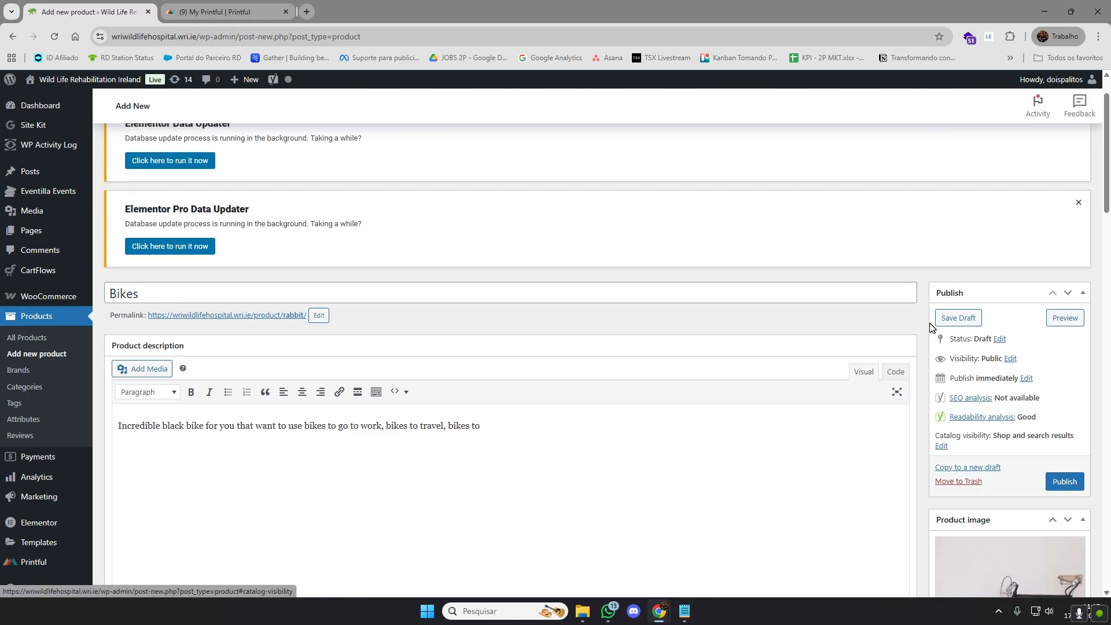
scroll(930, 304, down, 4)
drag(482, 194, 121, 195)
click(120, 195)
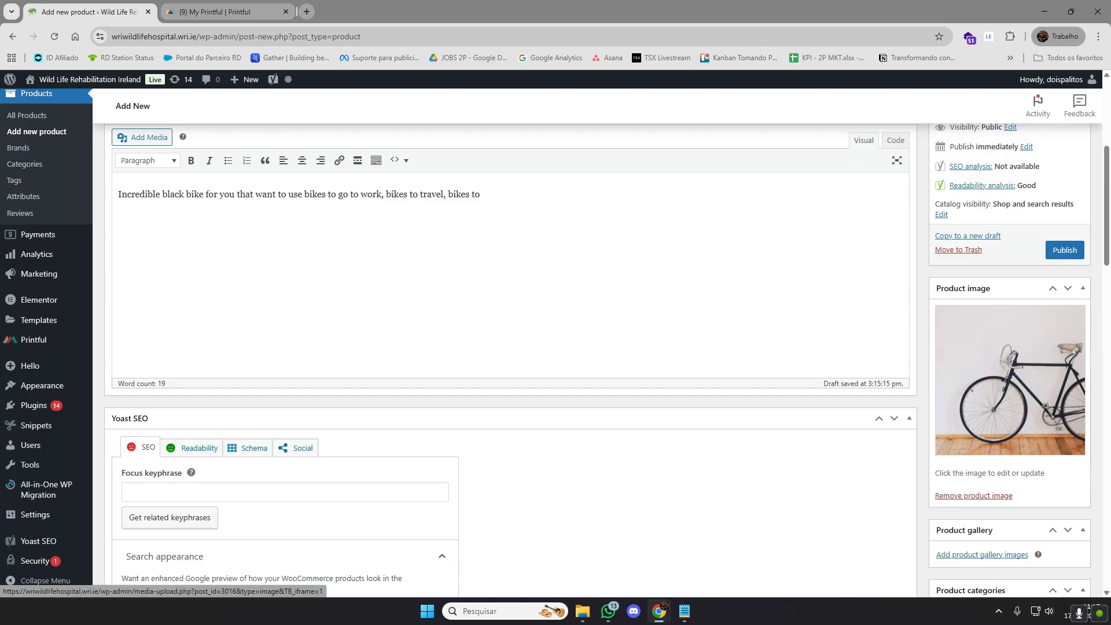
scroll(1053, 389, down, 6)
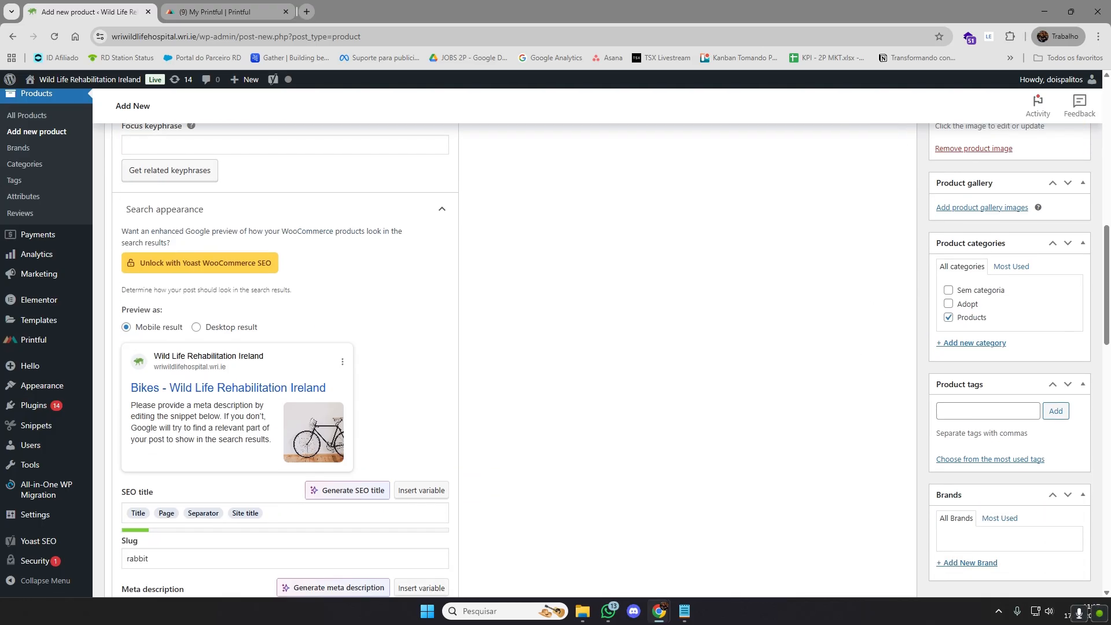
scroll(905, 404, down, 1)
scroll(905, 404, down, 1)
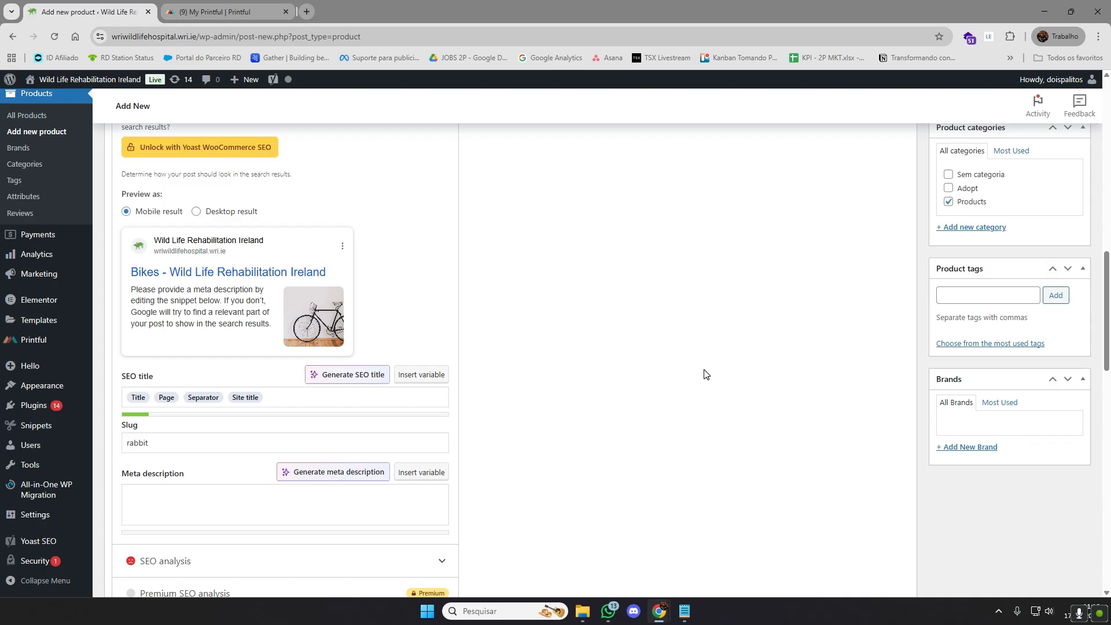
Request a generated meta description and enter "Black Bike" as the required focus keyphrase
scroll(703, 375, down, 1)
scroll(709, 377, down, 1)
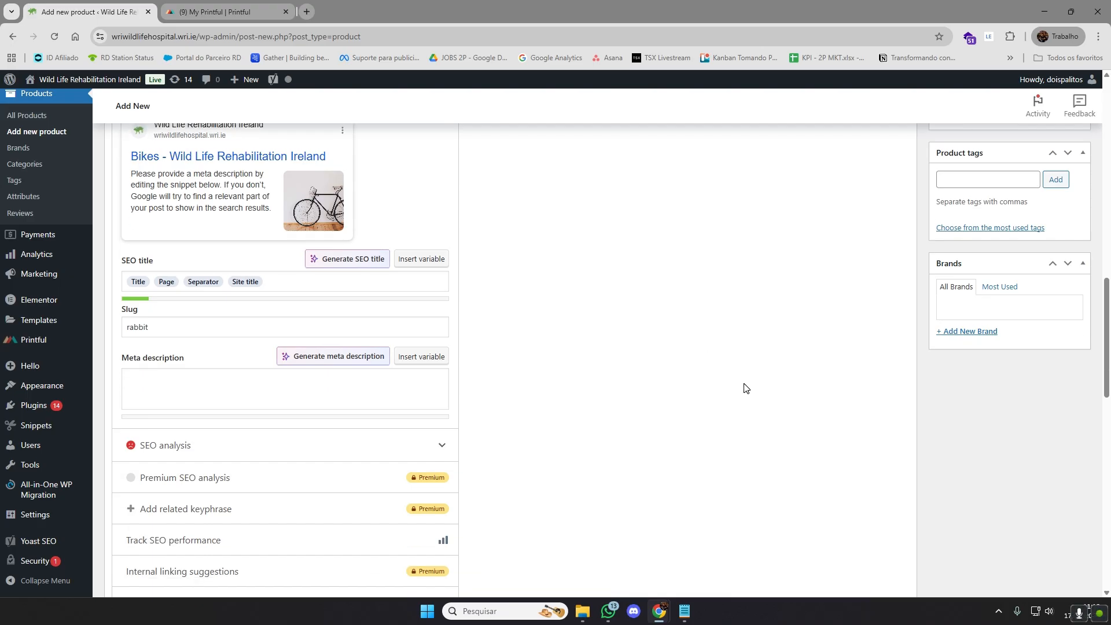
click(338, 357)
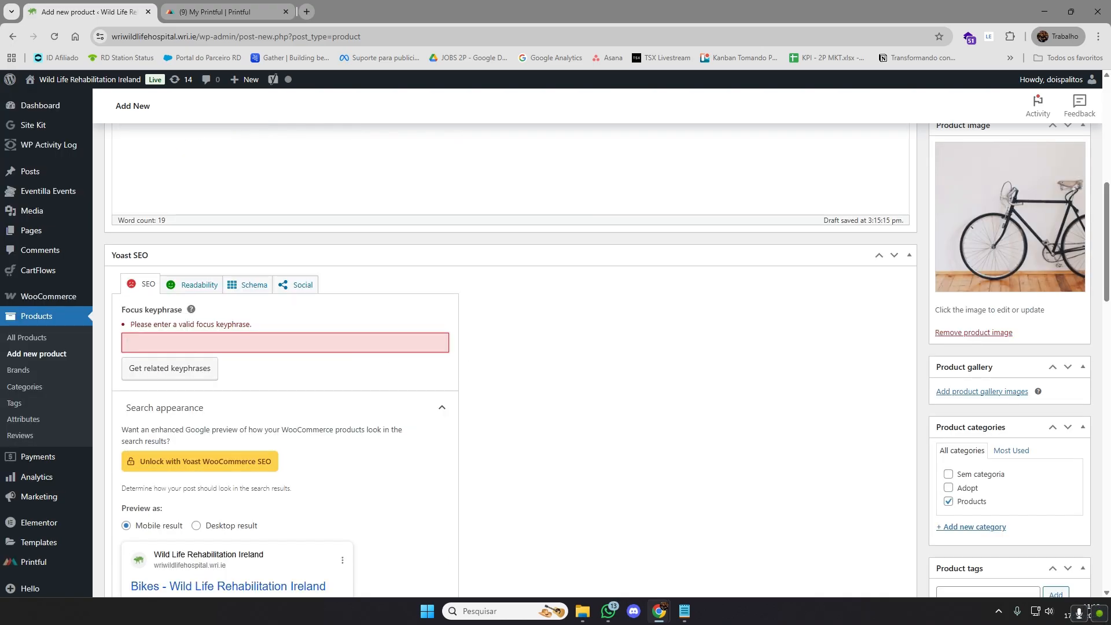
scroll(549, 389, down, 3)
scroll(548, 389, up, 2)
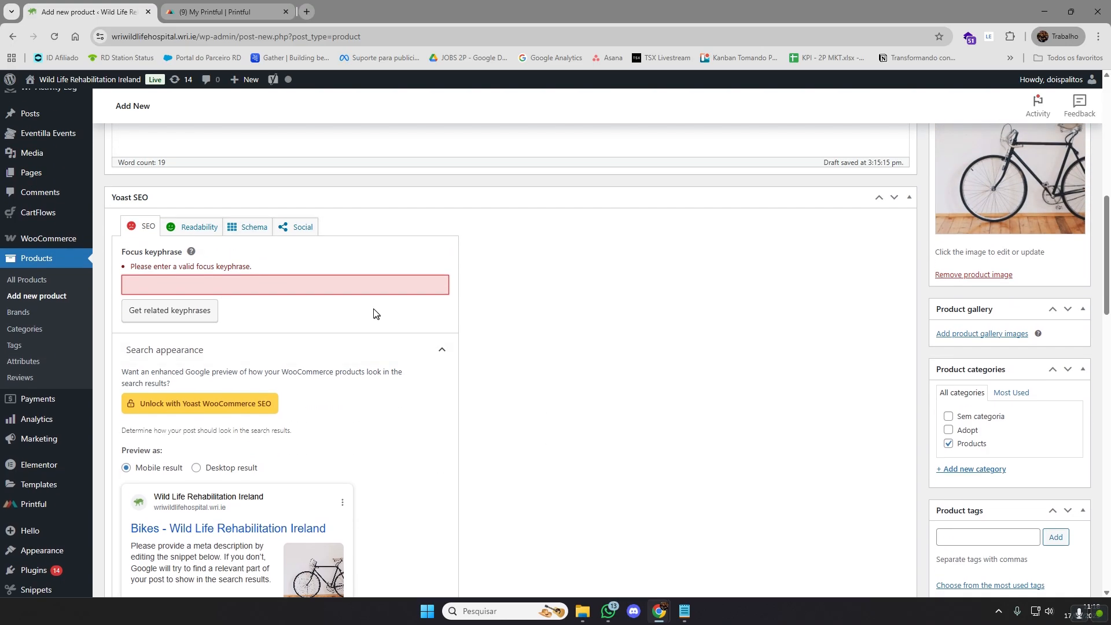
text(Black Bike)
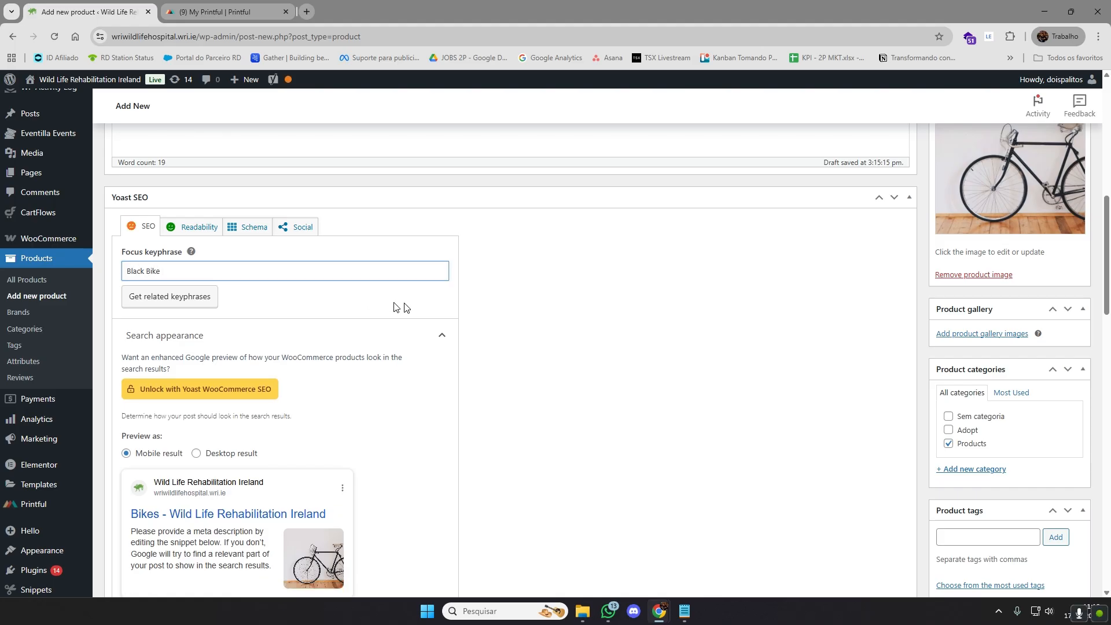
click(590, 337)
Extend the focus keyphrase to "Black Bike to travel"
scroll(568, 339, down, 5)
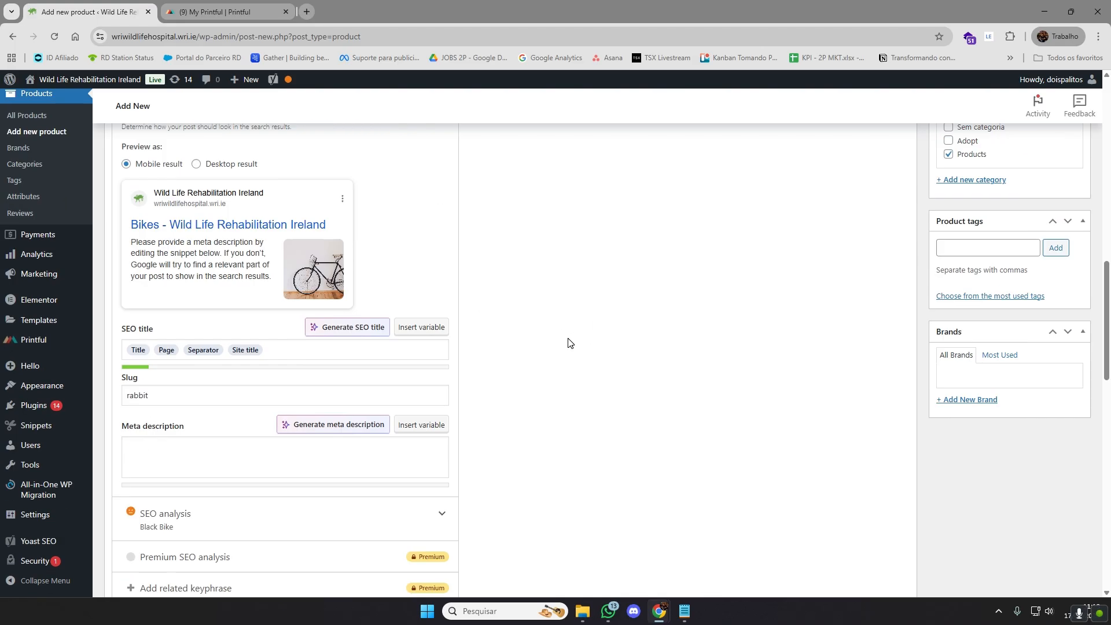
scroll(566, 341, up, 4)
click(191, 270)
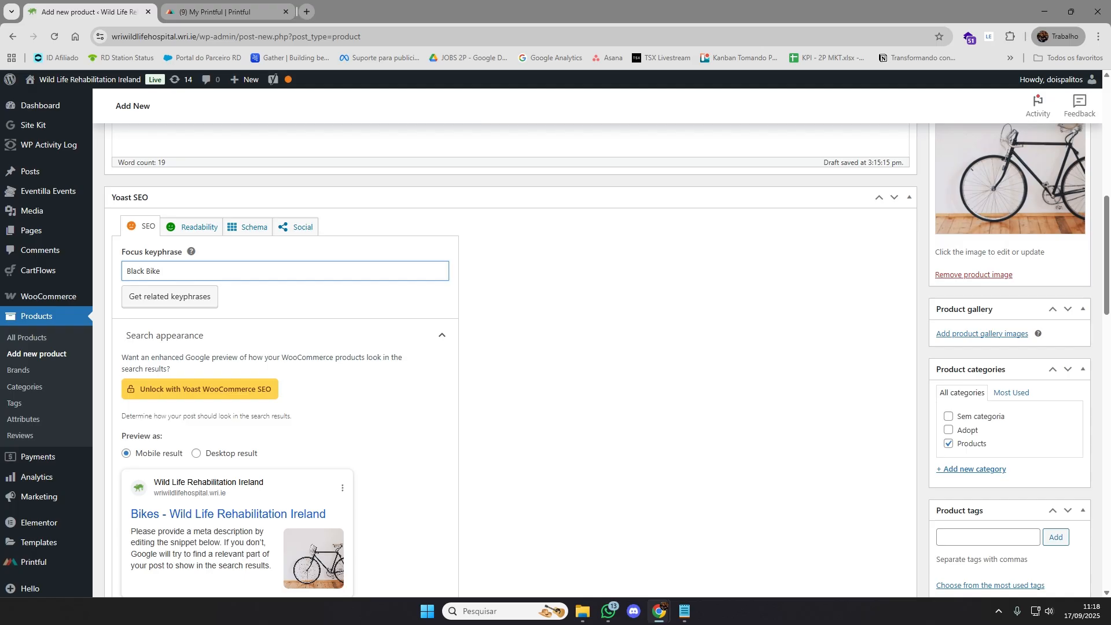
text(to travel)
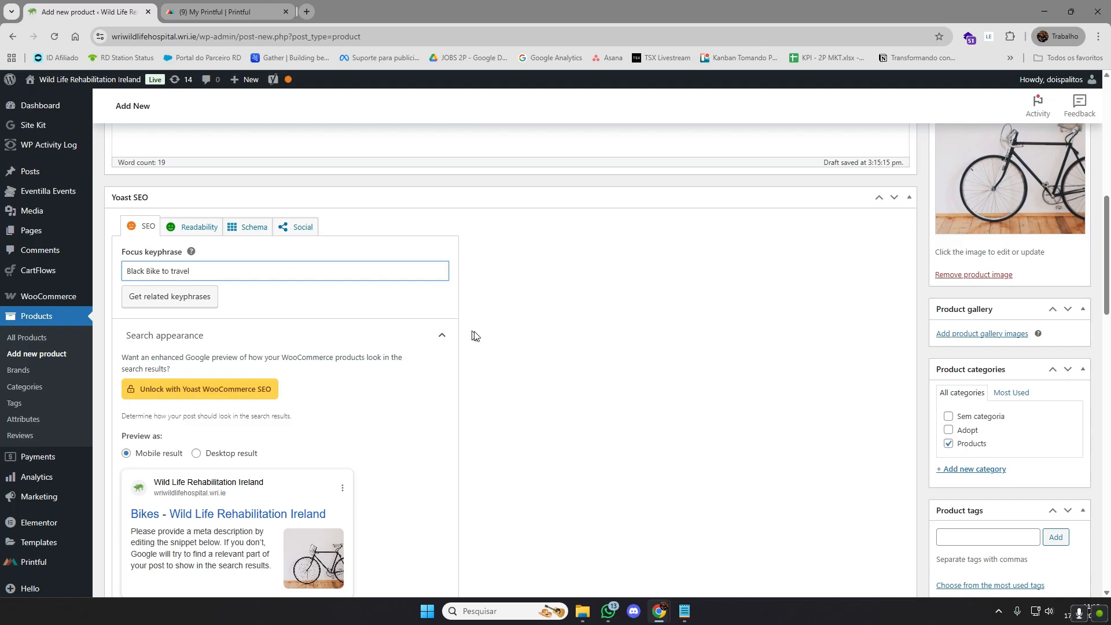
click(474, 336)
Try to generate the product's SEO title automatically
scroll(475, 335, down, 7)
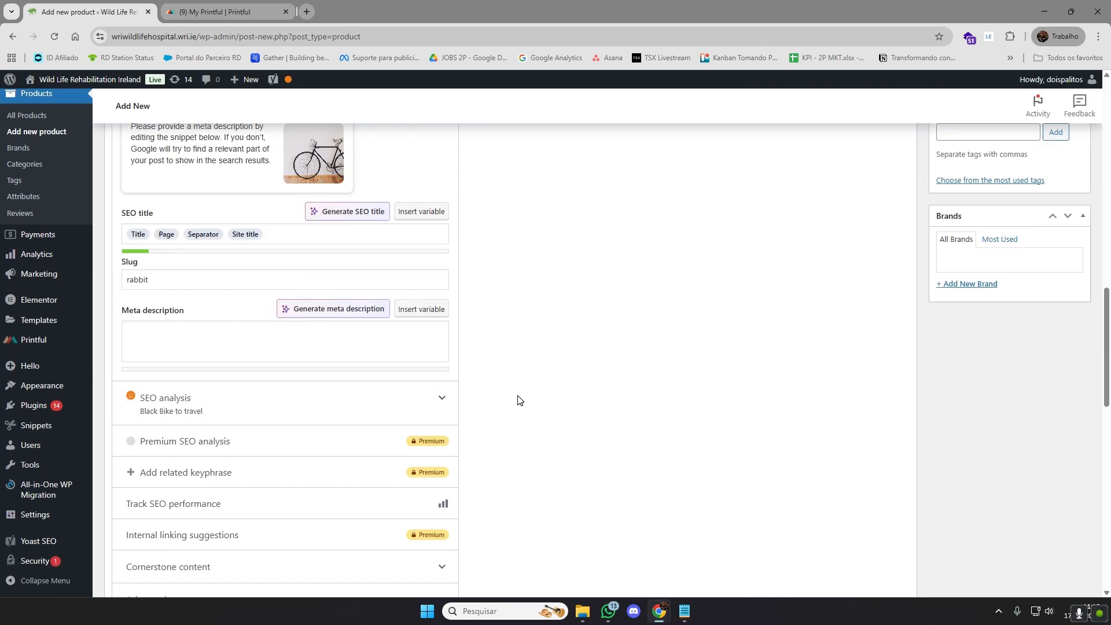
scroll(518, 399, up, 1)
click(364, 271)
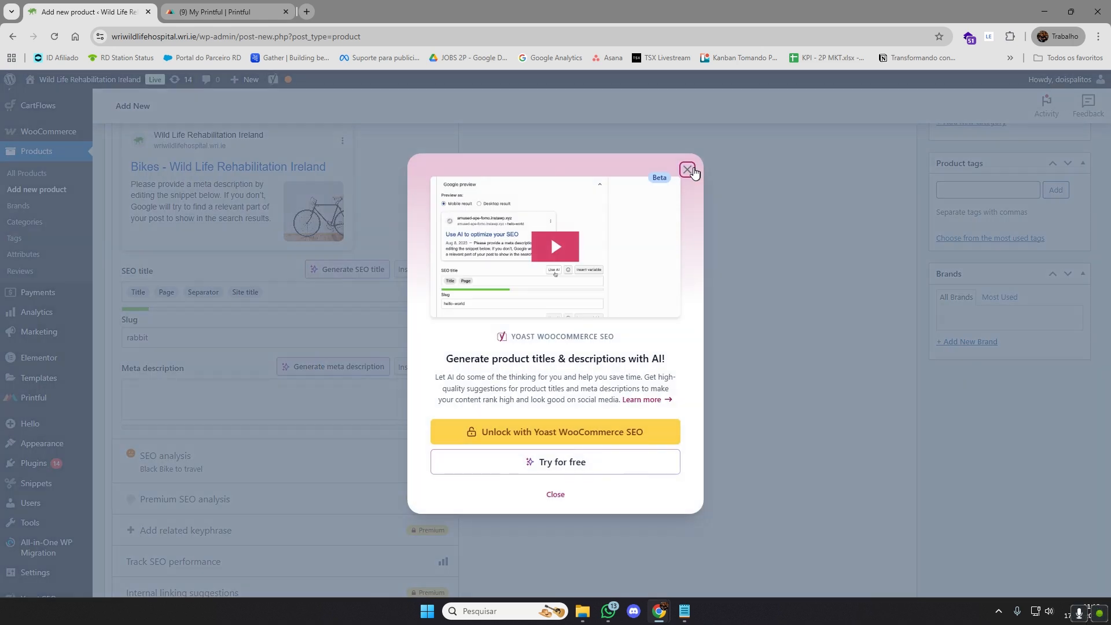
click(688, 169)
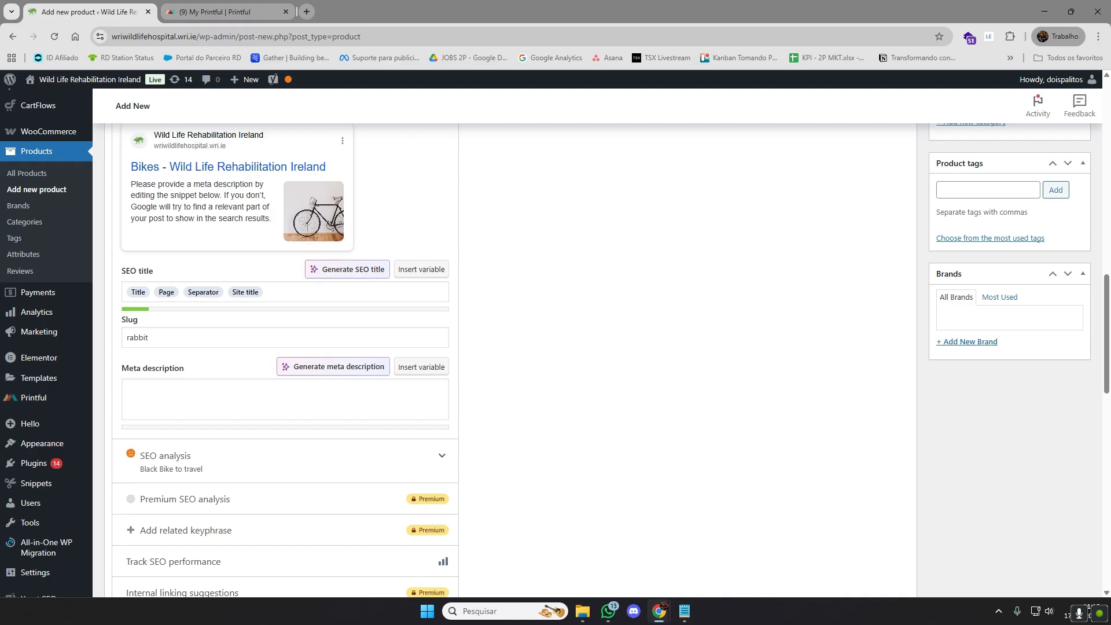
Review the product's slug, pricing and tax data, short description, main description, image and category sections
double_click(156, 339)
click(482, 354)
scroll(602, 373, down, 6)
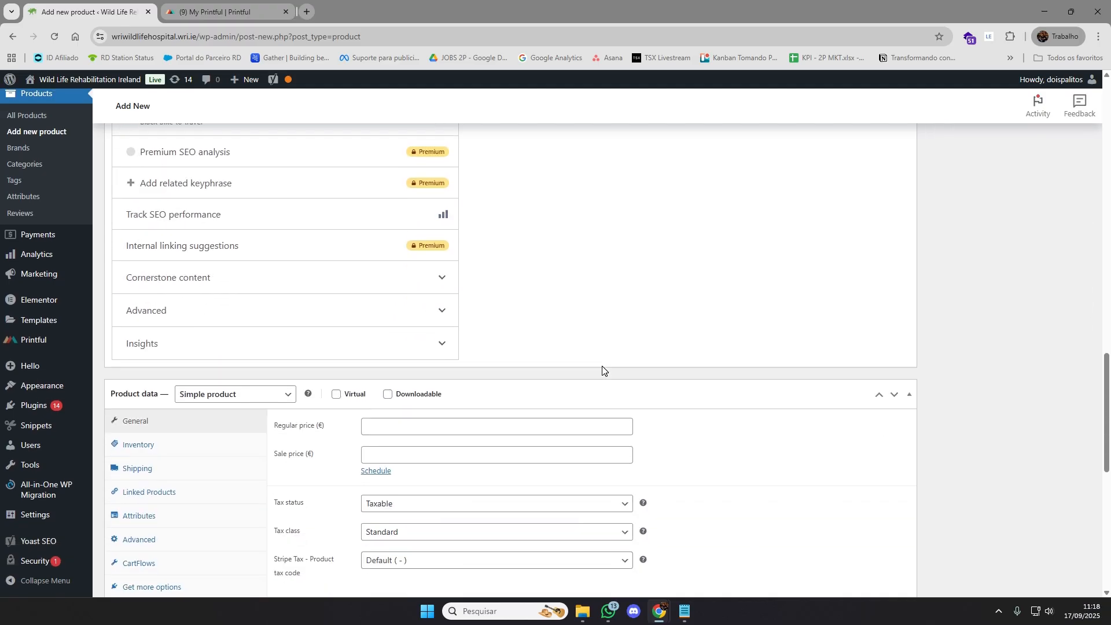
scroll(603, 363, down, 5)
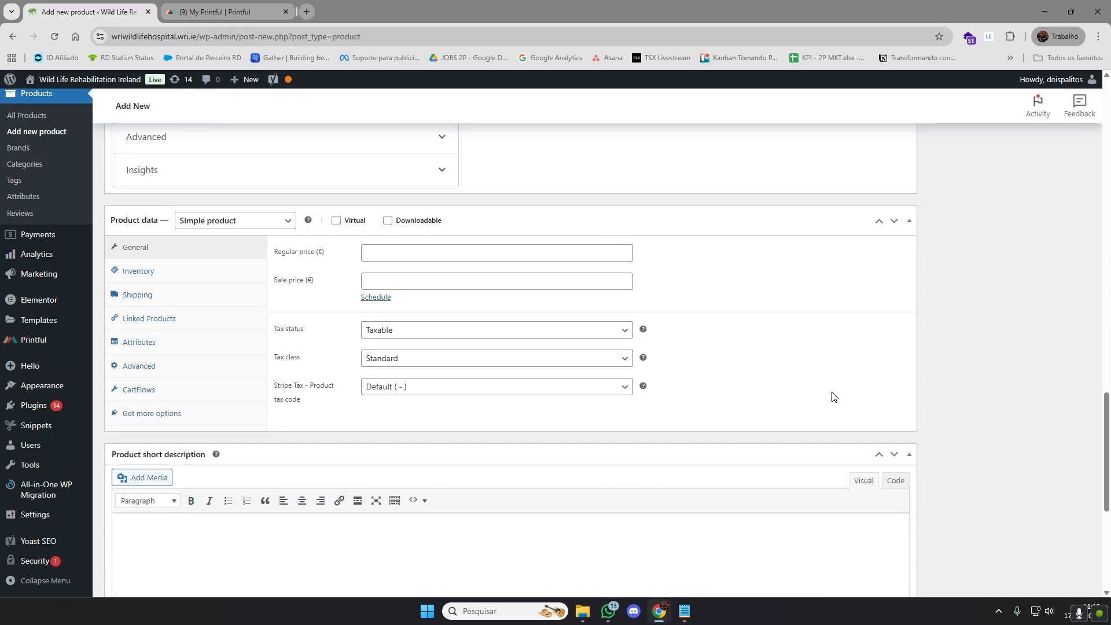
scroll(830, 388, up, 1)
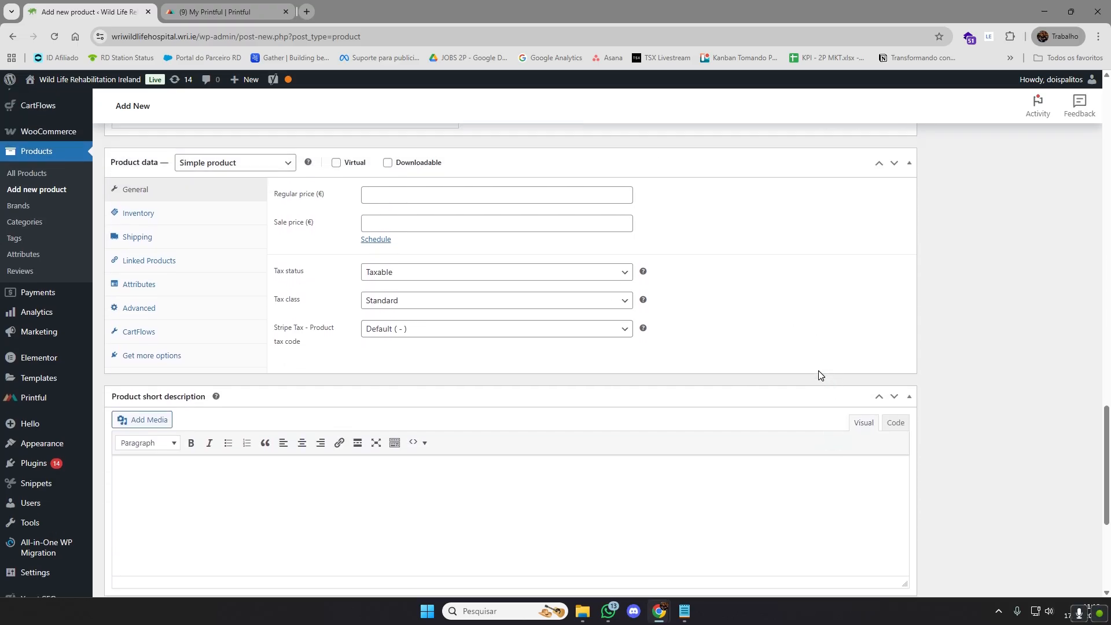
scroll(819, 373, up, 12)
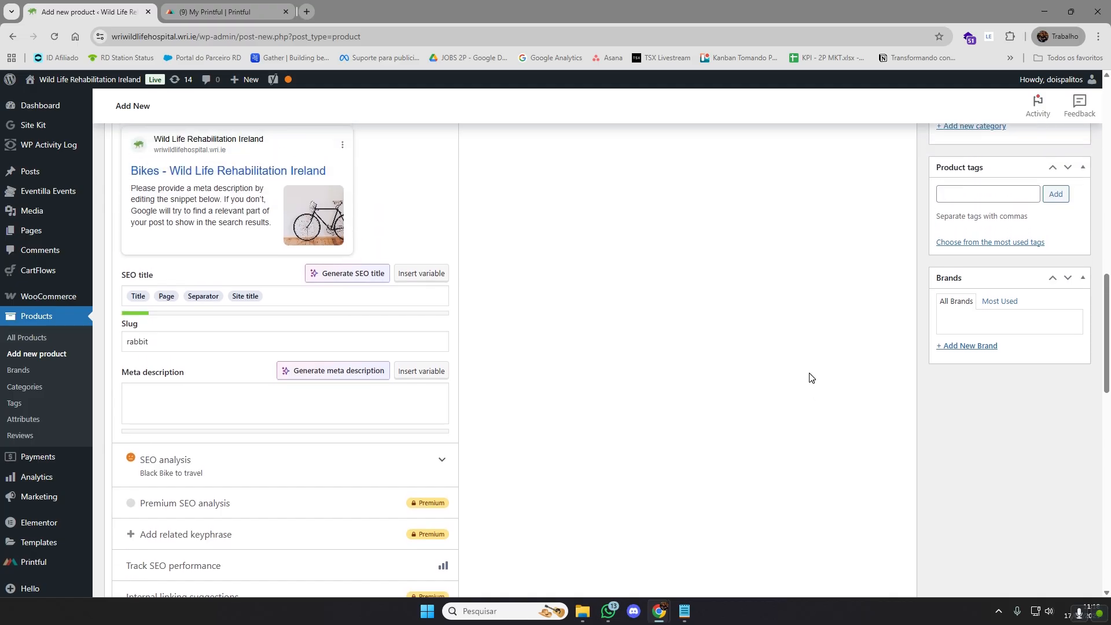
scroll(810, 377, up, 10)
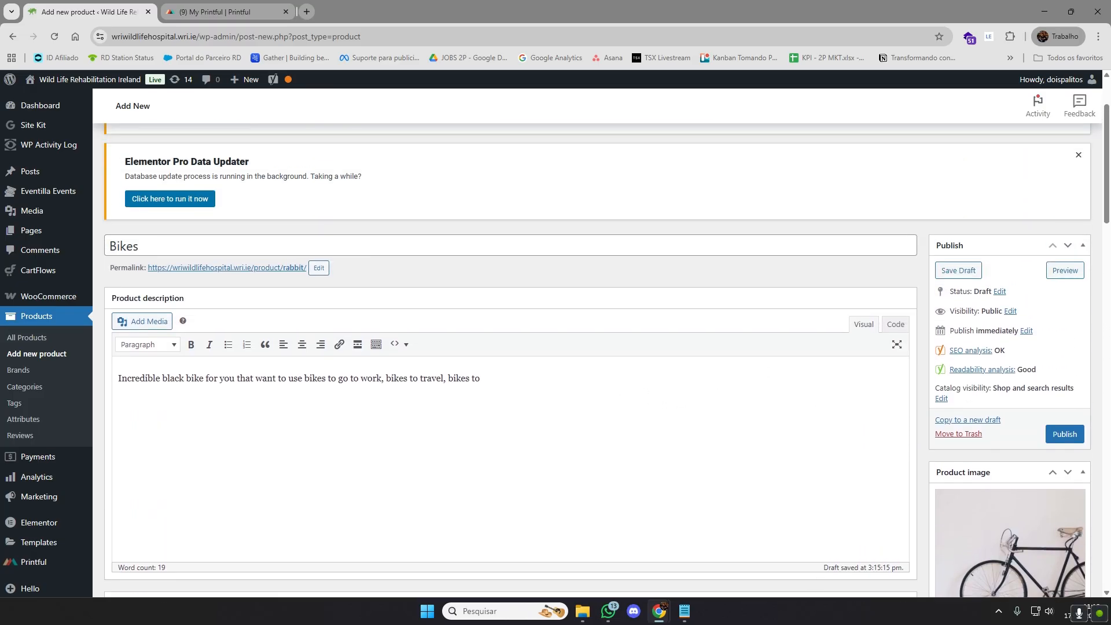
drag(483, 381, 119, 379)
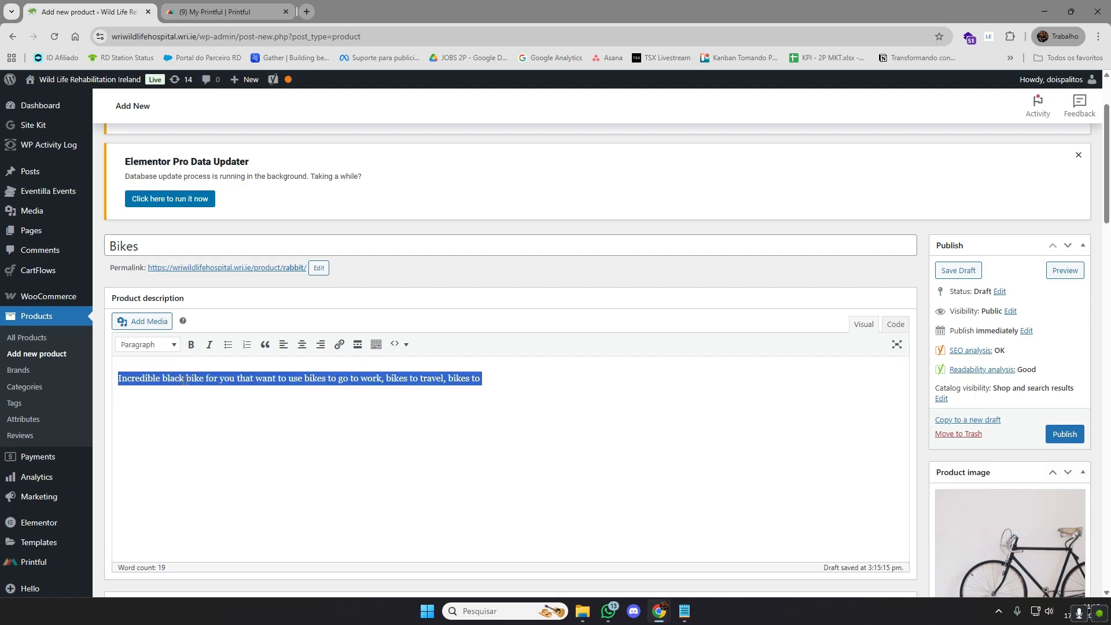
click(288, 379)
scroll(983, 353, down, 5)
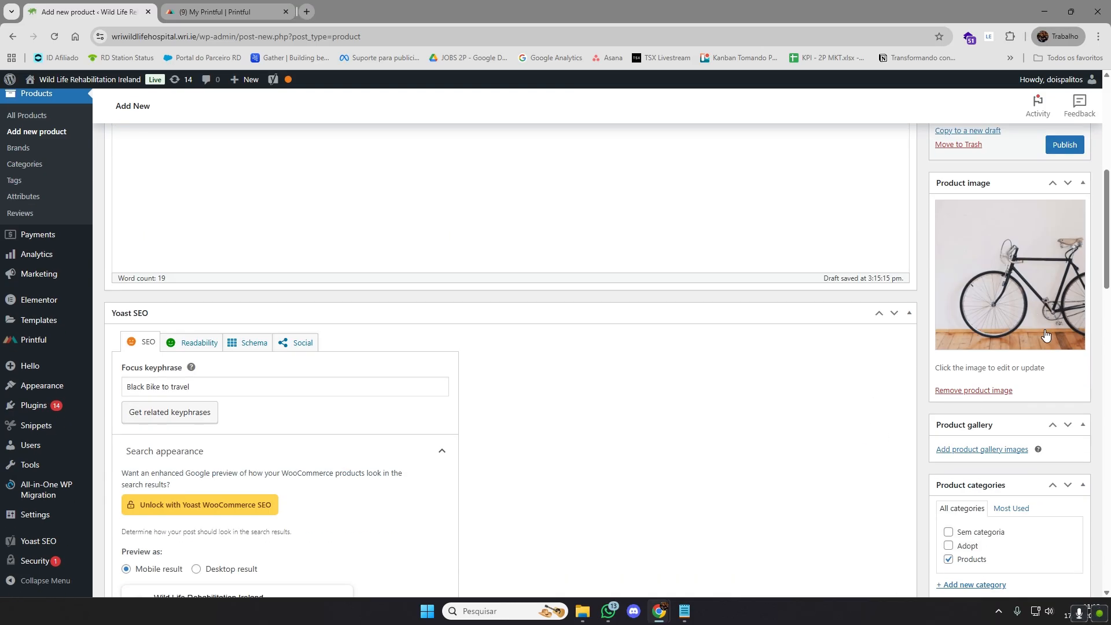
scroll(978, 405, down, 1)
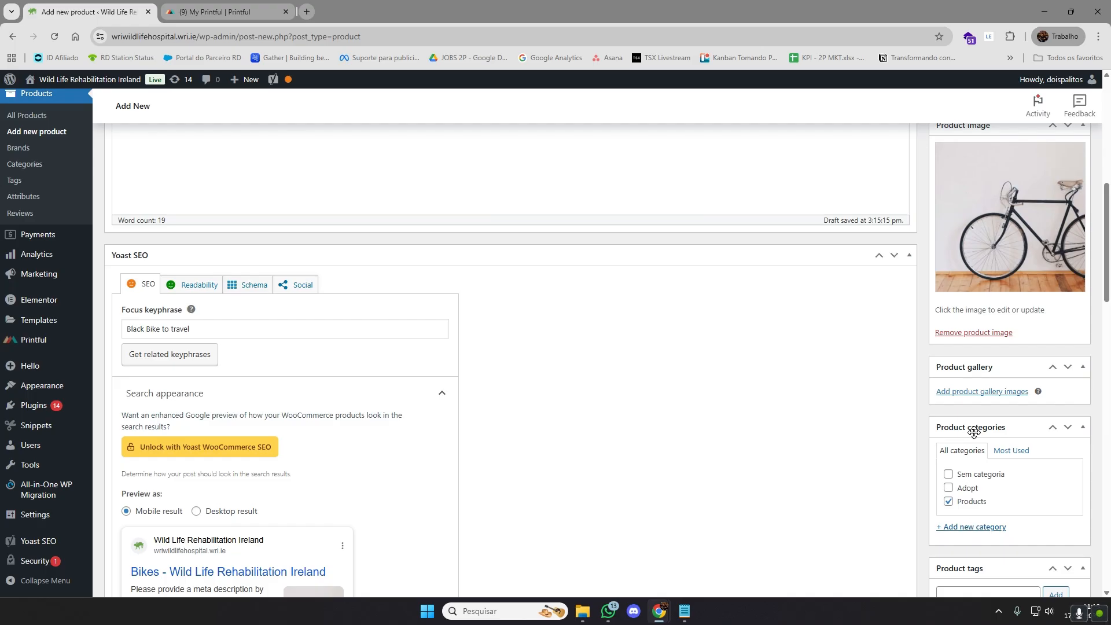
Review the Yoast SEO search appearance settings, focusing on the product's slug and meta description fields
scroll(747, 405, down, 7)
scroll(744, 394, down, 3)
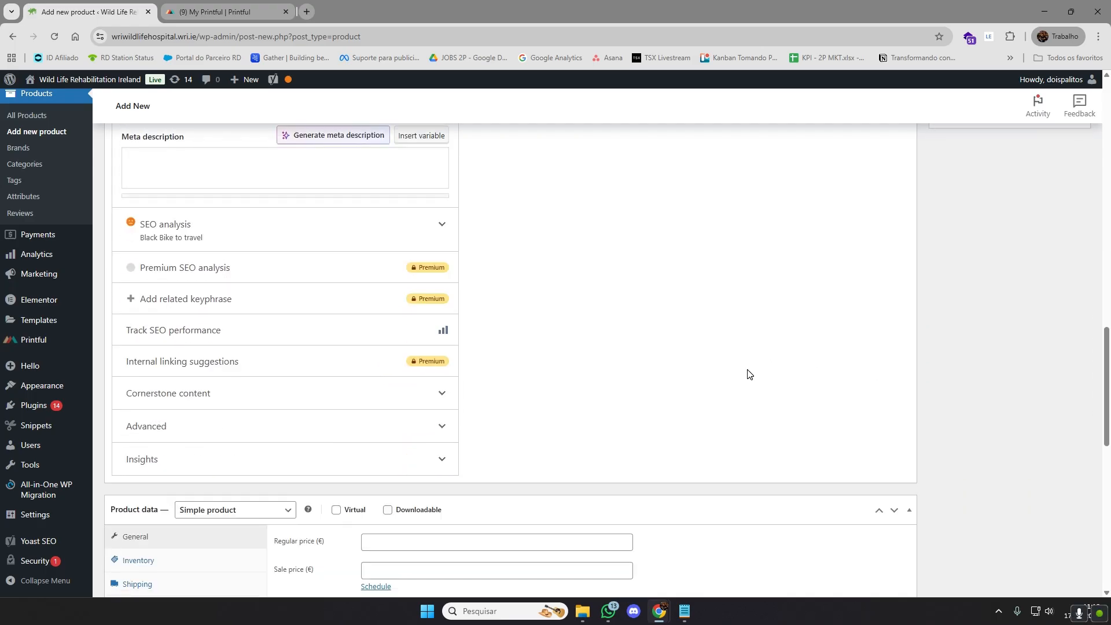
scroll(213, 211, up, 1)
click(139, 167)
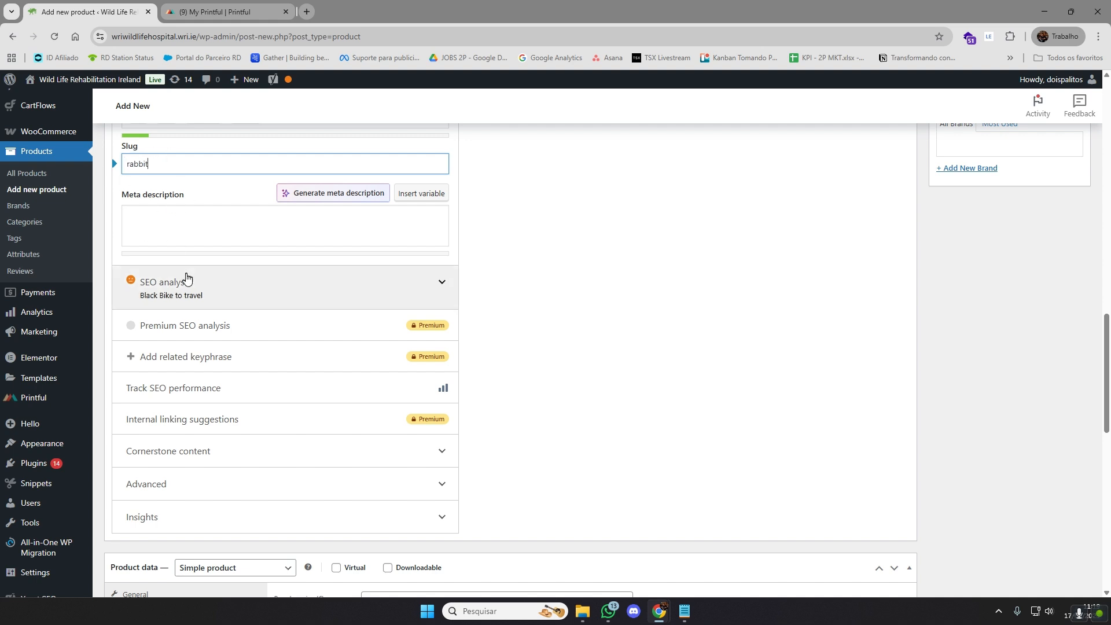
click(186, 230)
click(602, 288)
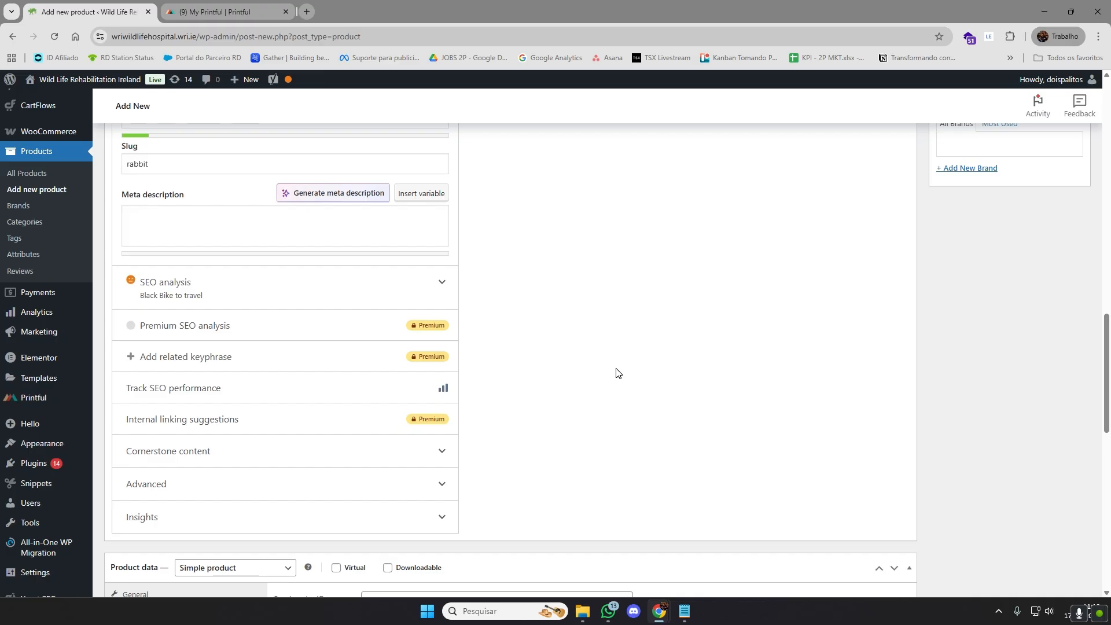
scroll(617, 373, up, 1)
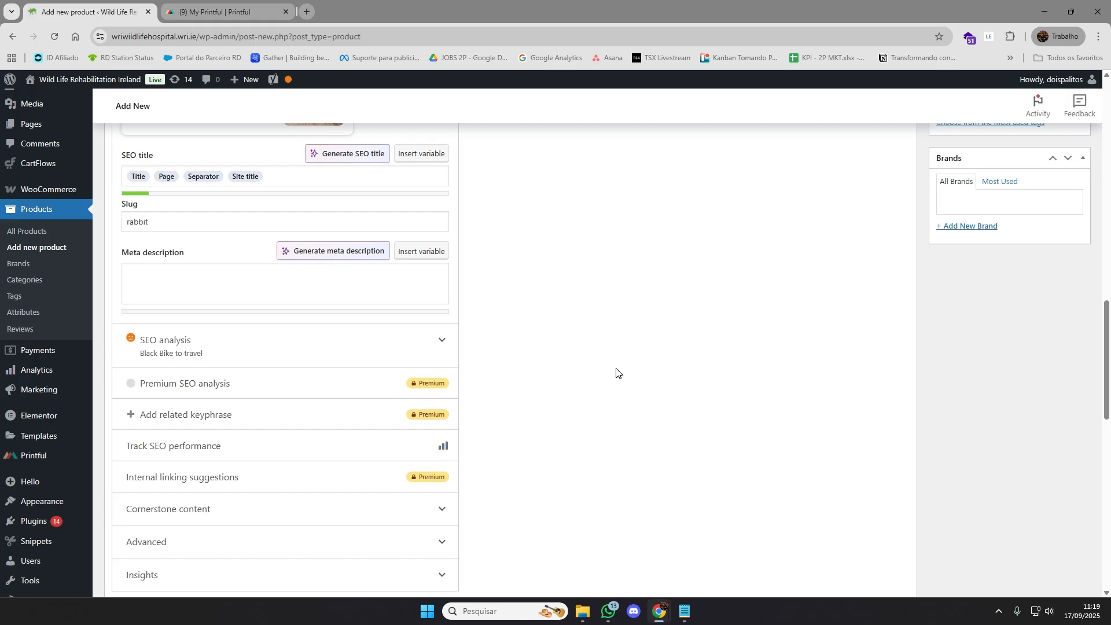
scroll(617, 373, down, 1)
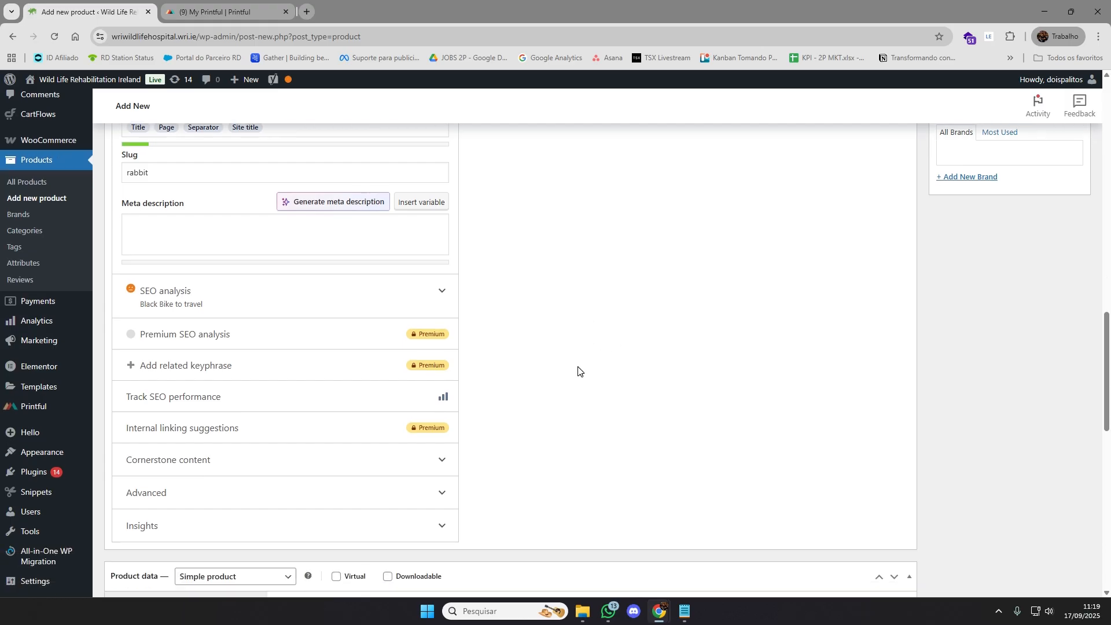
click(261, 234)
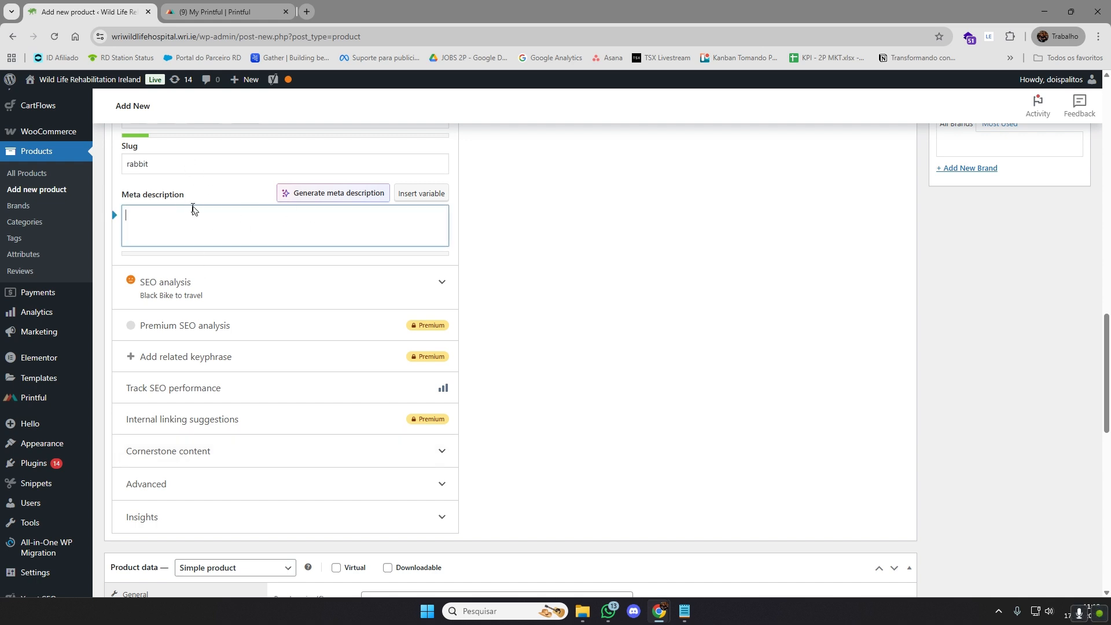
scroll(549, 393, down, 5)
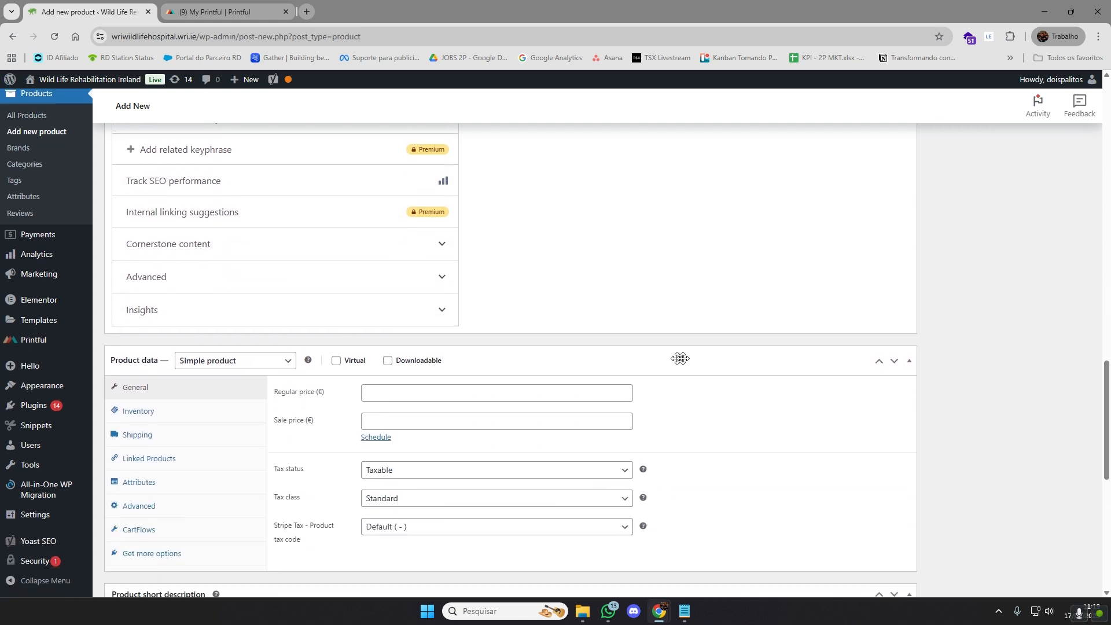
Examine the product's regular and sale price fields and the available tax status, tax class and Stripe tax code options
click(419, 309)
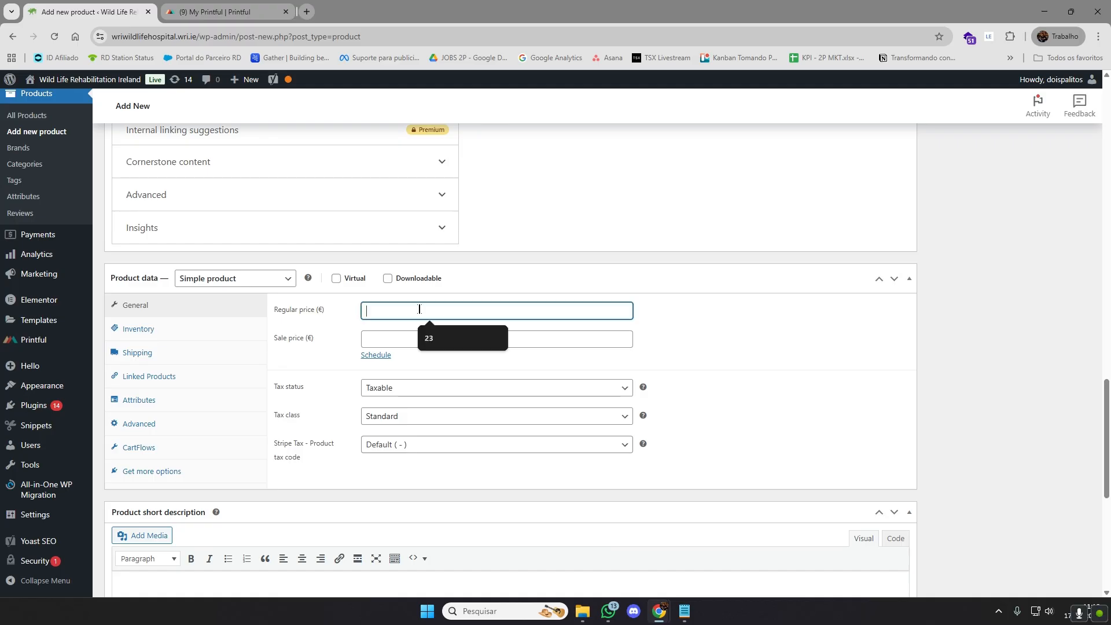
click(386, 338)
click(816, 371)
scroll(828, 366, down, 3)
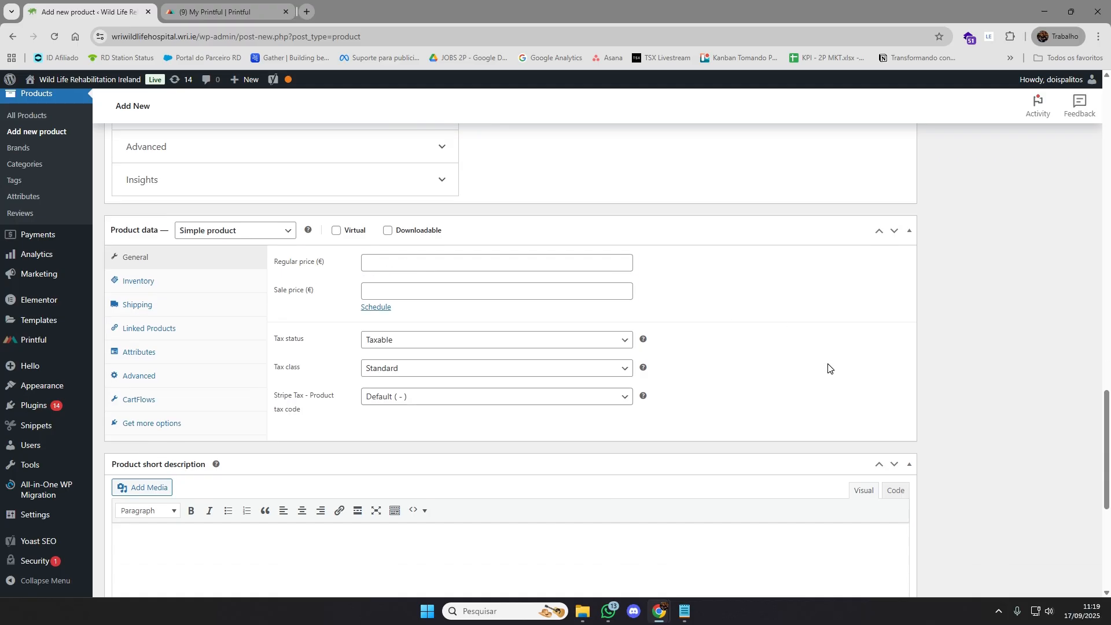
scroll(834, 360, up, 1)
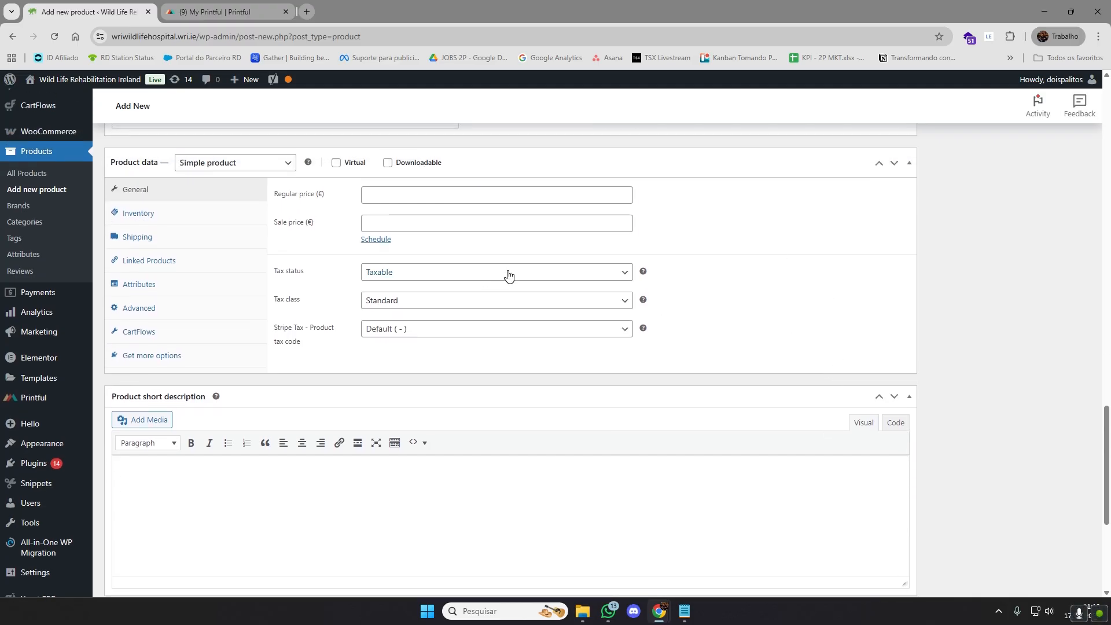
click(623, 276)
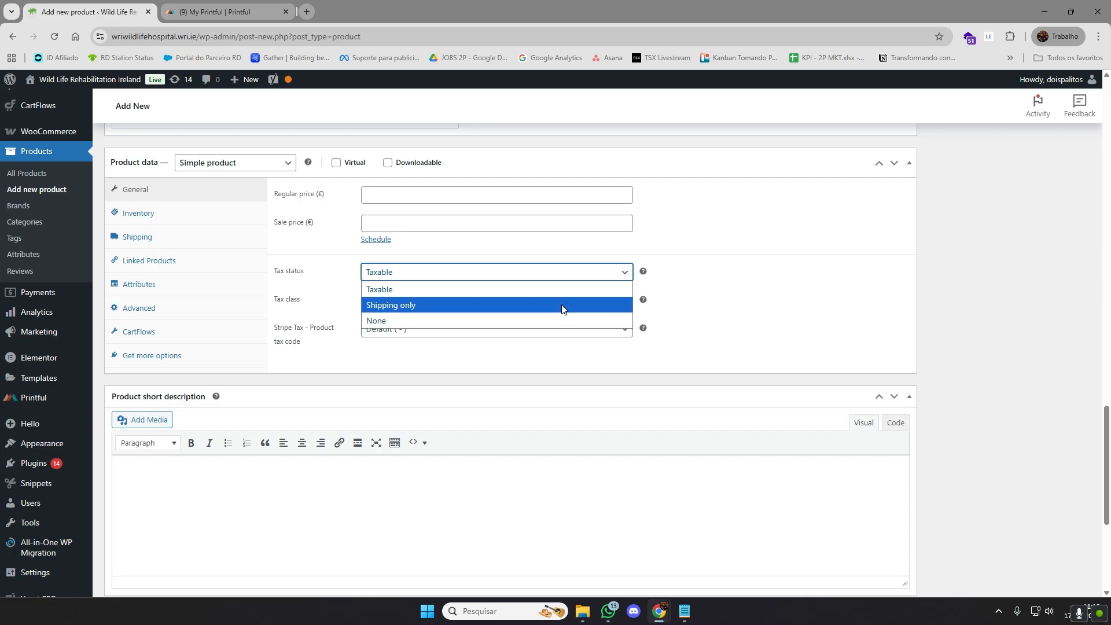
click(667, 295)
click(596, 303)
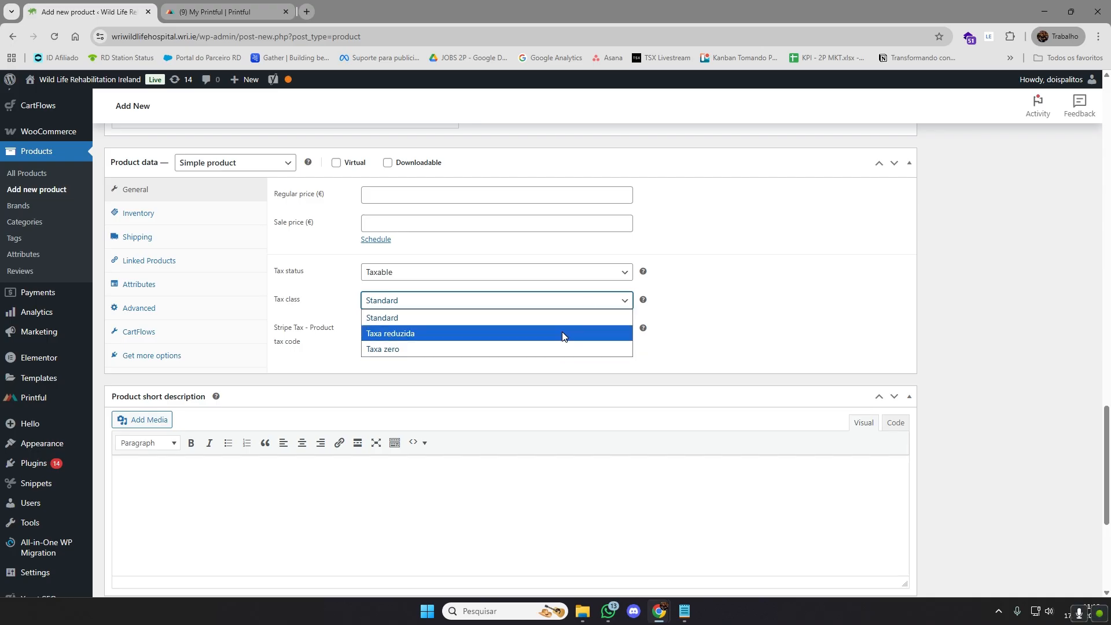
click(774, 314)
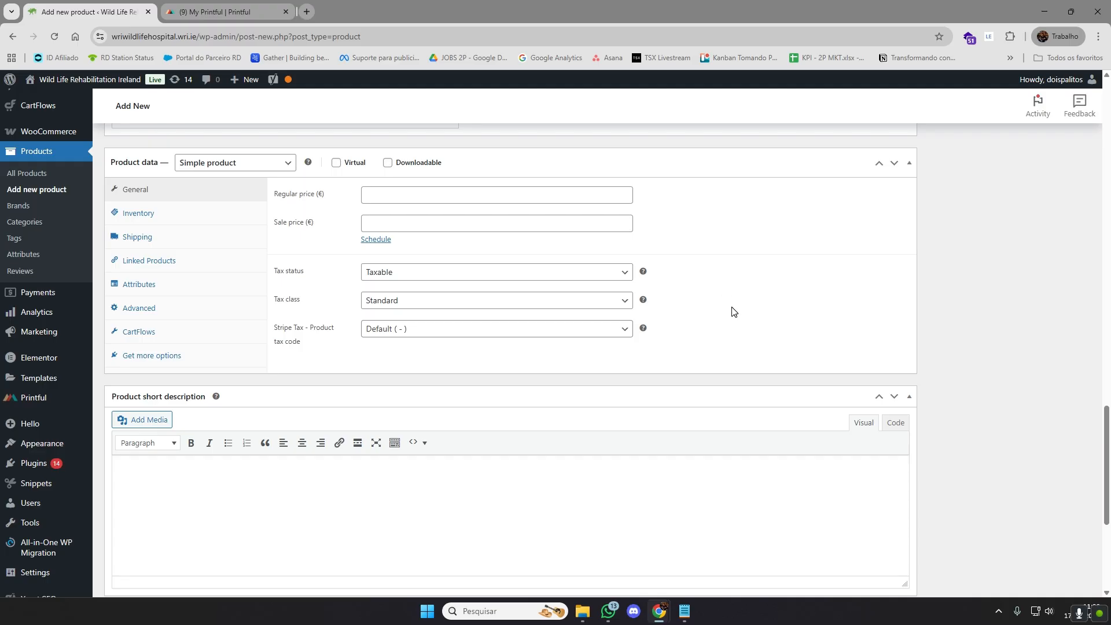
scroll(732, 310, down, 1)
click(565, 277)
click(564, 280)
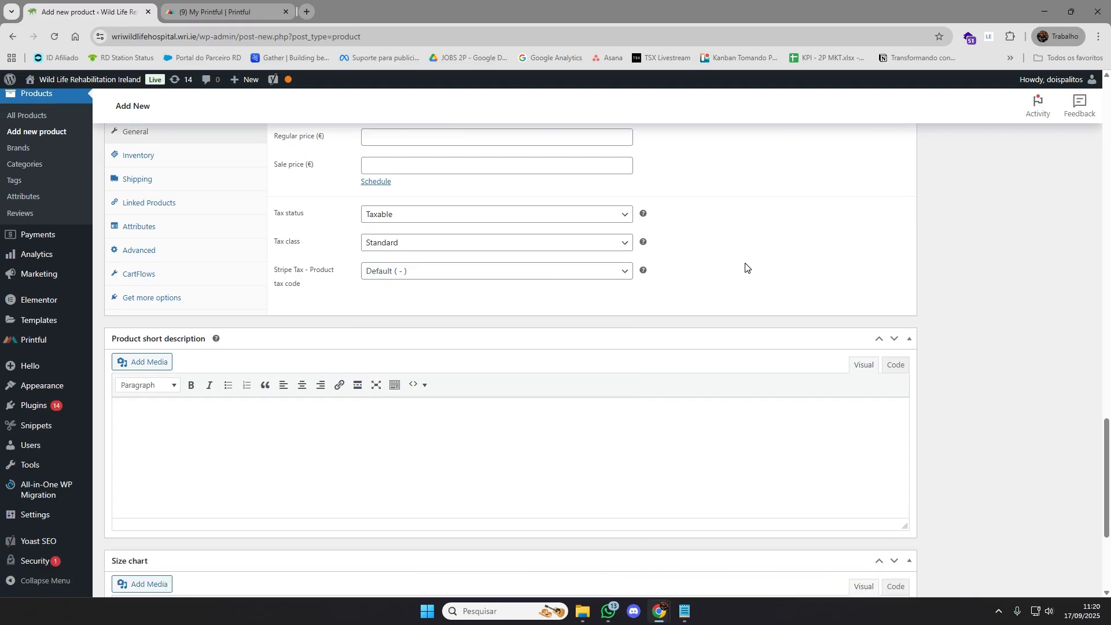
Look over the short description area and recheck the regular and sale price fields in the general product data
scroll(484, 350, down, 3)
scroll(483, 336, up, 4)
scroll(483, 336, up, 1)
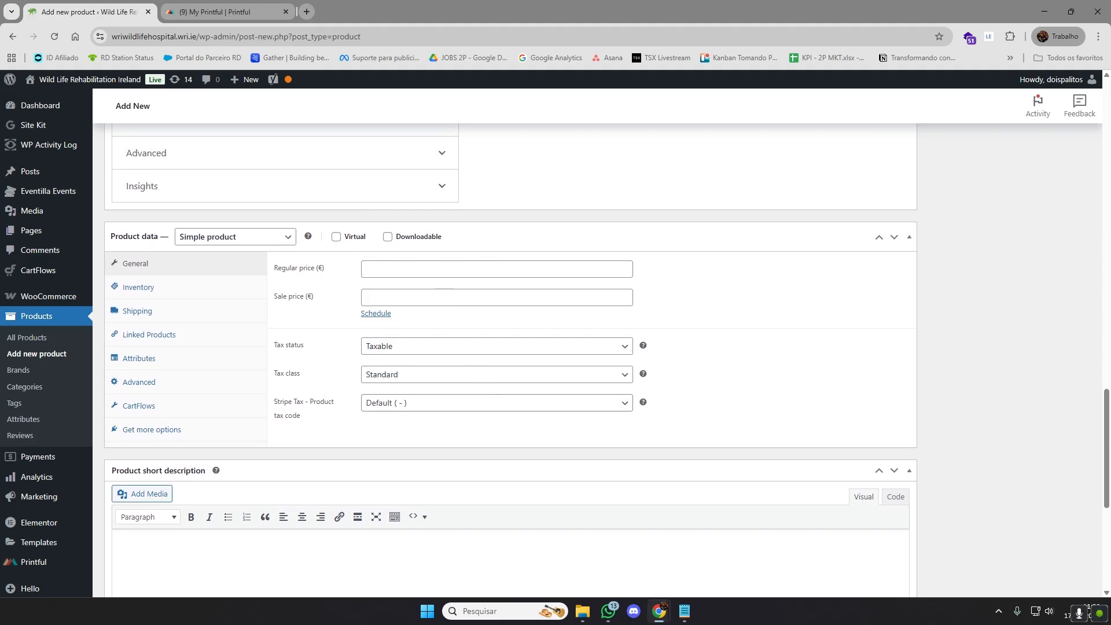
click(566, 271)
click(568, 295)
click(568, 271)
click(570, 296)
click(761, 326)
scroll(758, 320, down, 1)
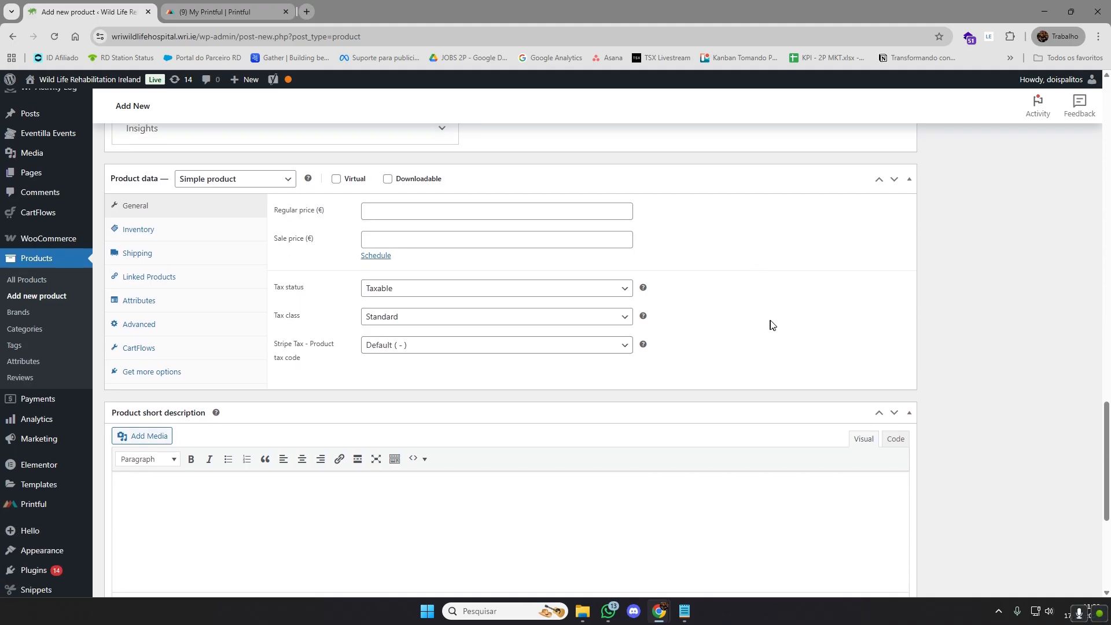
Check the main product description and the remaining sections, and publish the Bikes product
scroll(749, 301, up, 20)
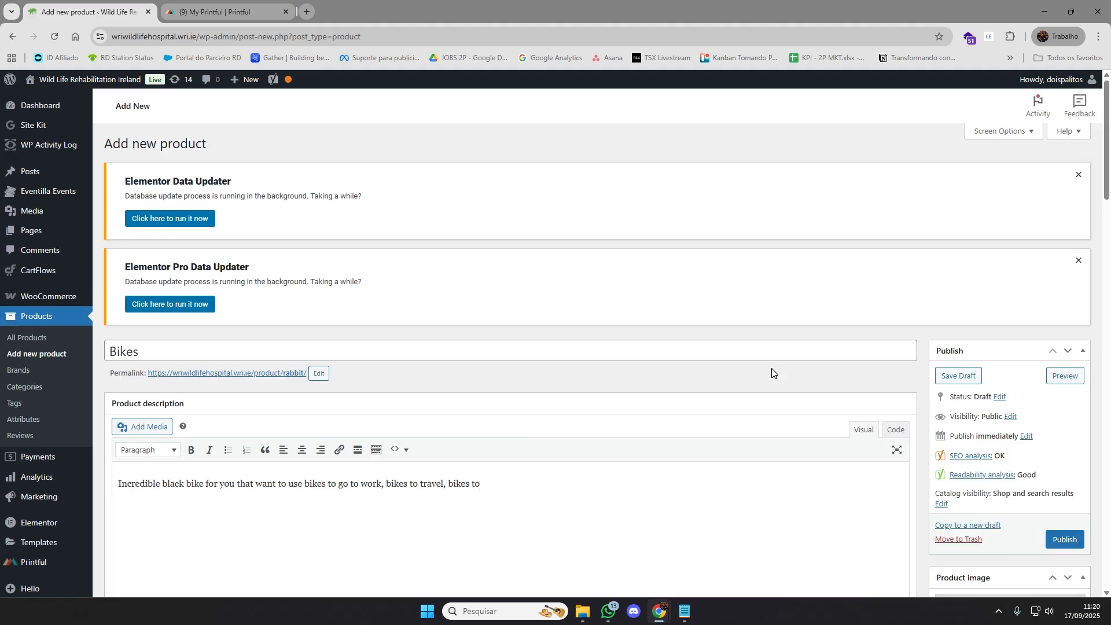
scroll(465, 403, down, 2)
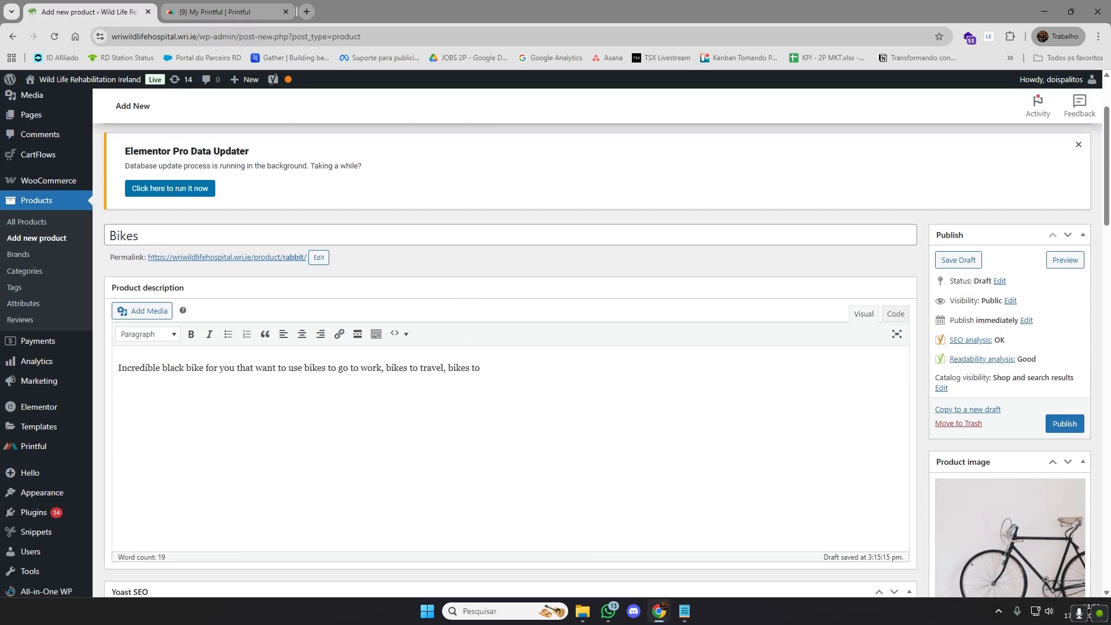
drag(482, 368, 118, 368)
click(184, 369)
scroll(593, 405, down, 12)
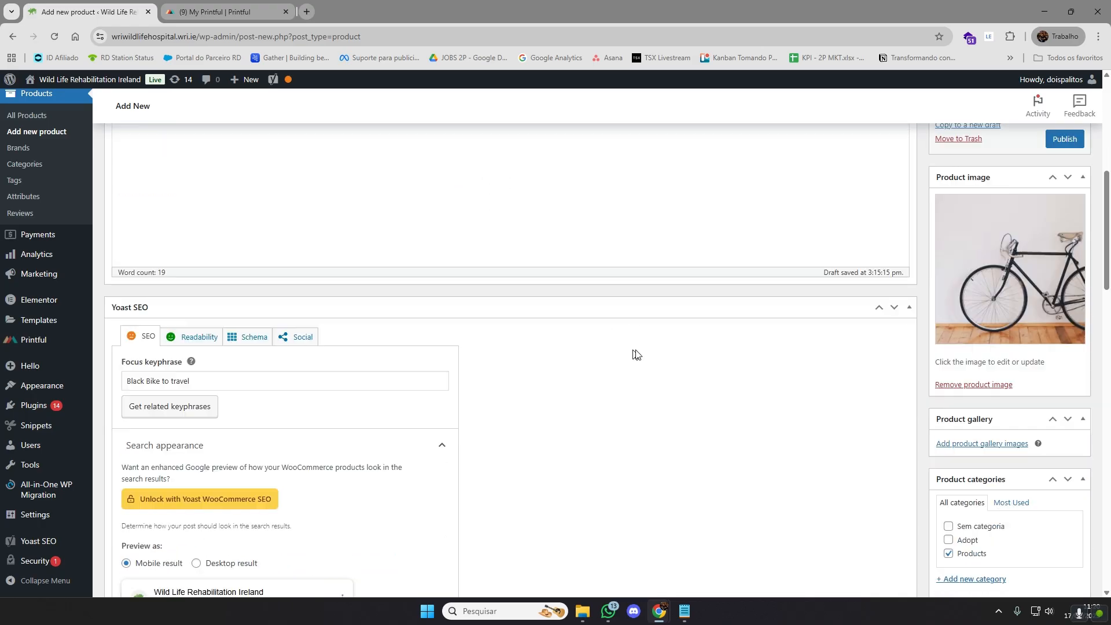
scroll(728, 362, down, 15)
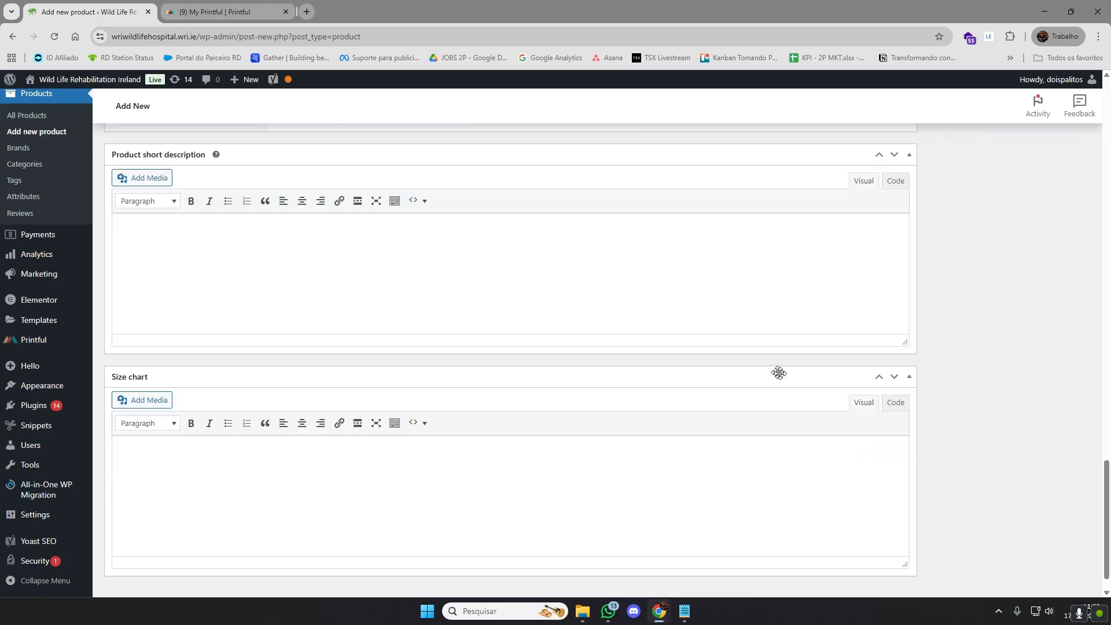
scroll(821, 421, up, 20)
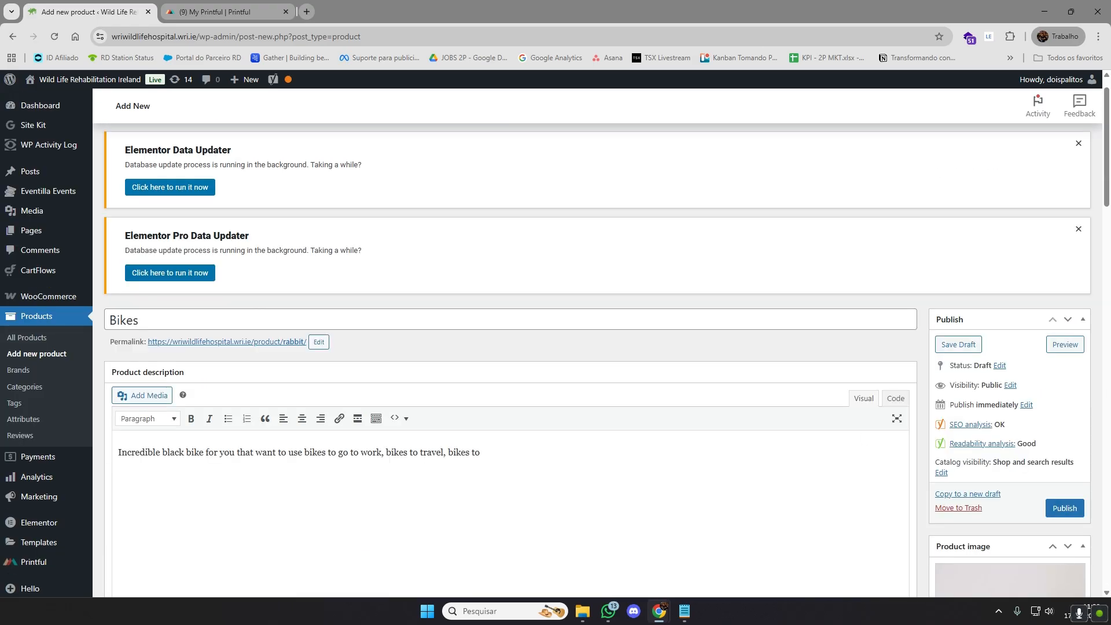
scroll(827, 404, down, 2)
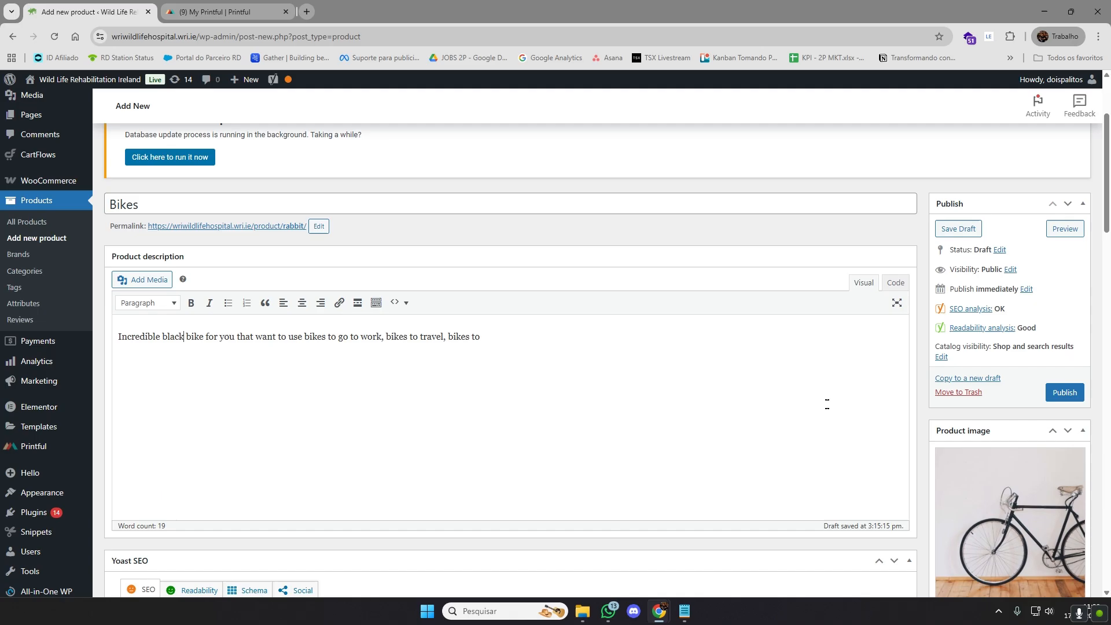
click(1066, 394)
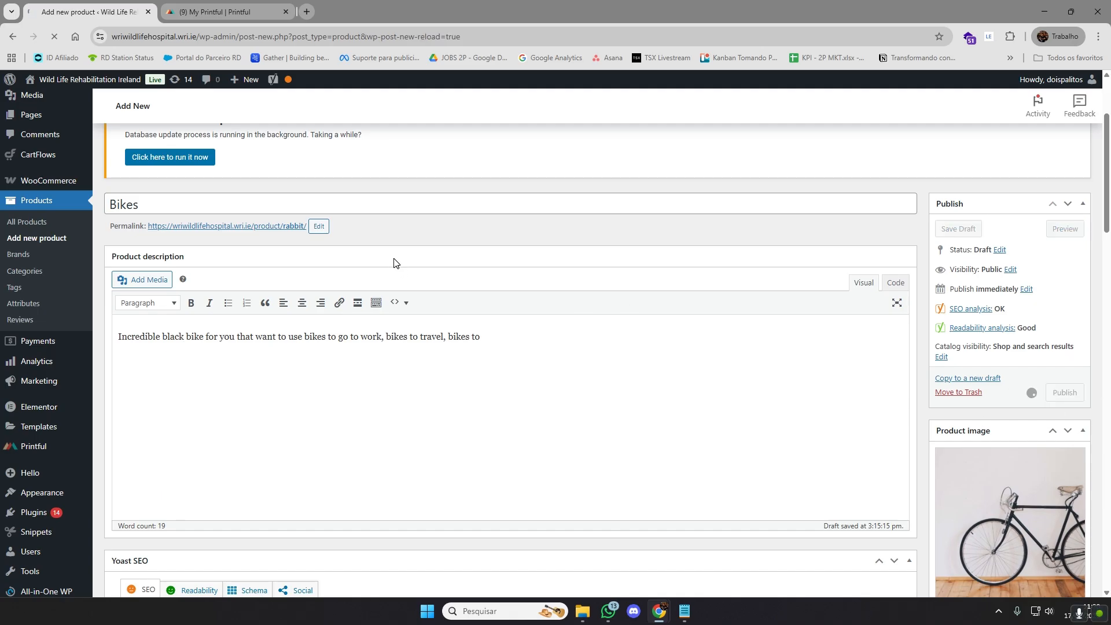
Open the public site wriwildlifehospital.wri.ie in a new browser tab and go to its Shop page
click(307, 12)
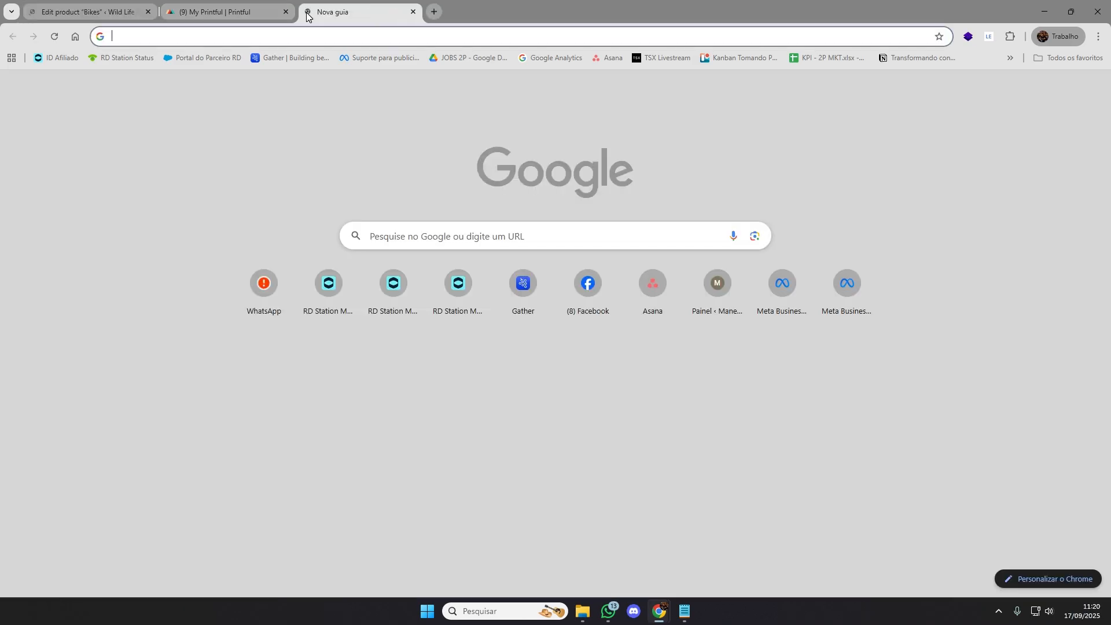
text(wri)
key(Return)
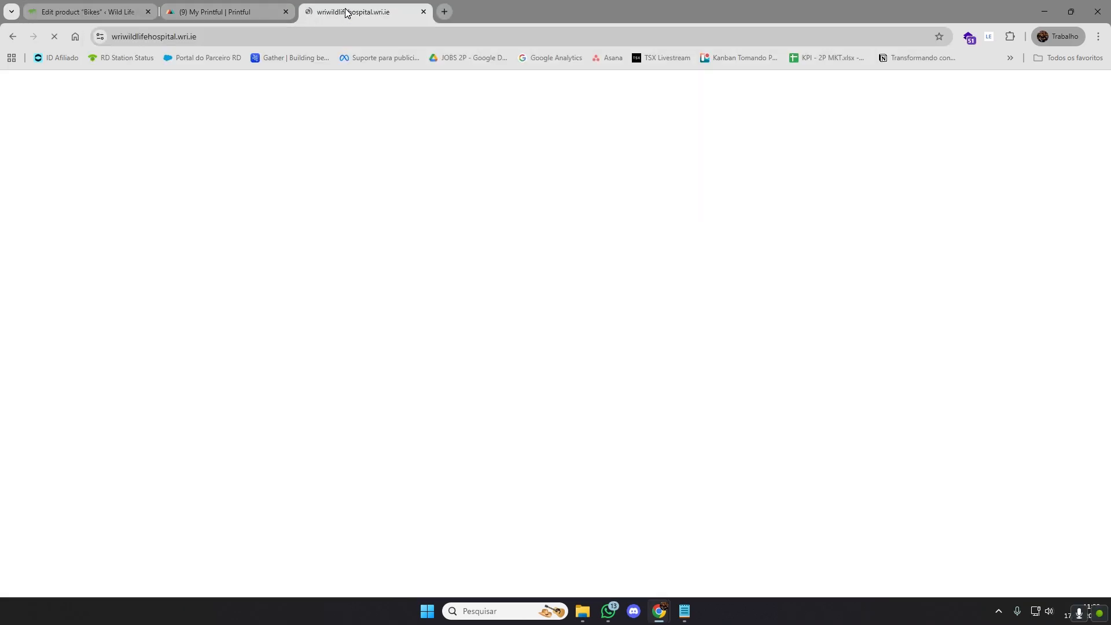
click(115, 5)
click(370, 11)
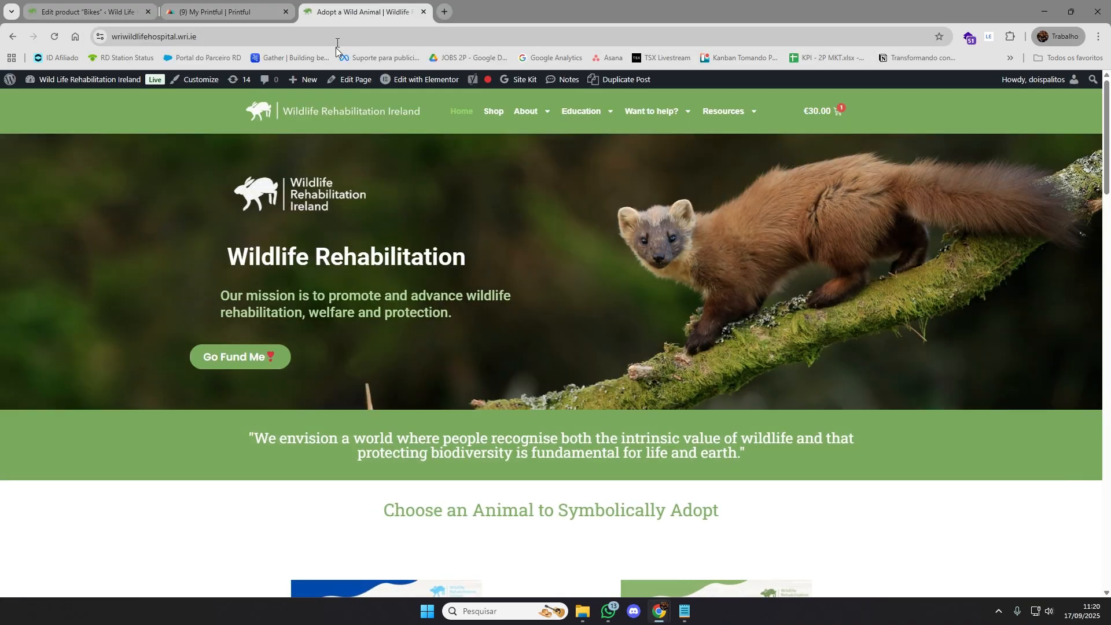
click(491, 113)
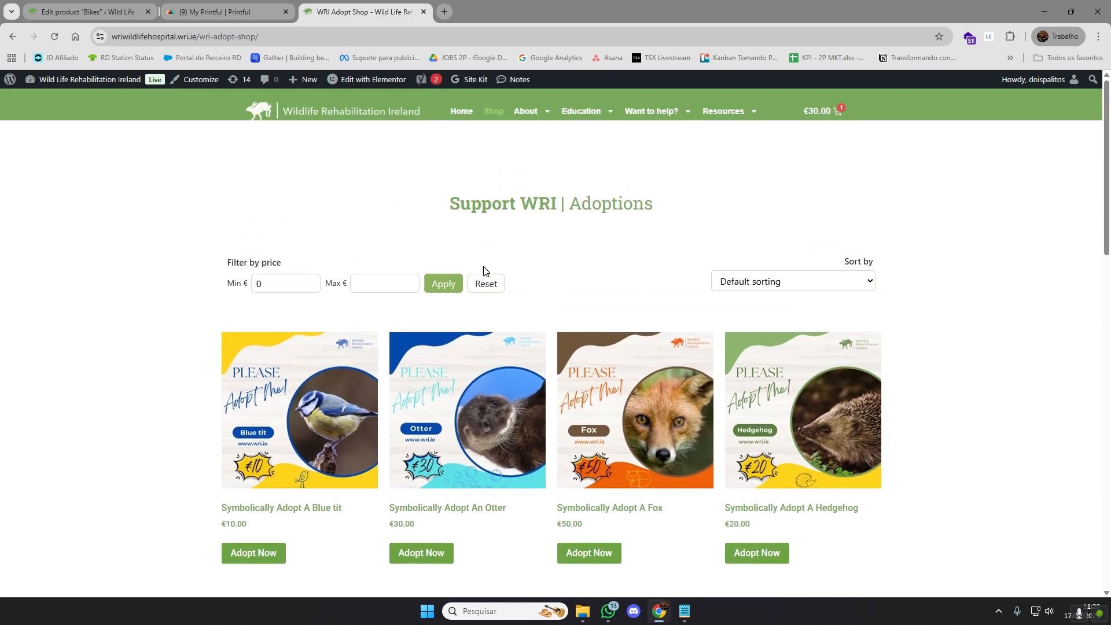
Examine how the new Bikes product is listed in the Support WRI Products section of the shop
scroll(858, 292, down, 5)
scroll(857, 292, down, 3)
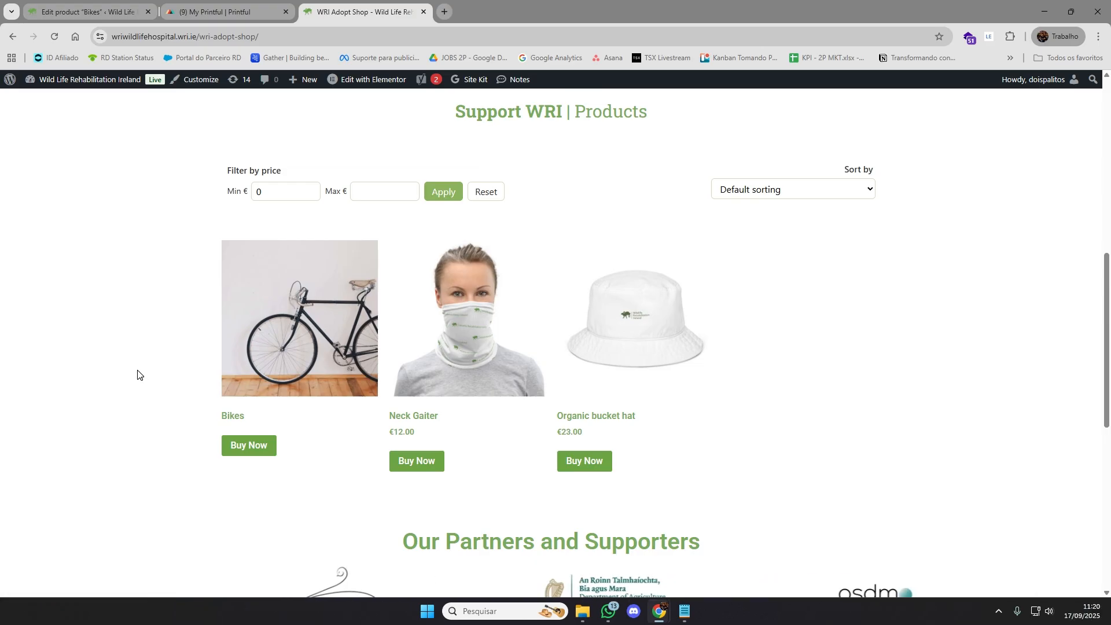
scroll(138, 374, up, 1)
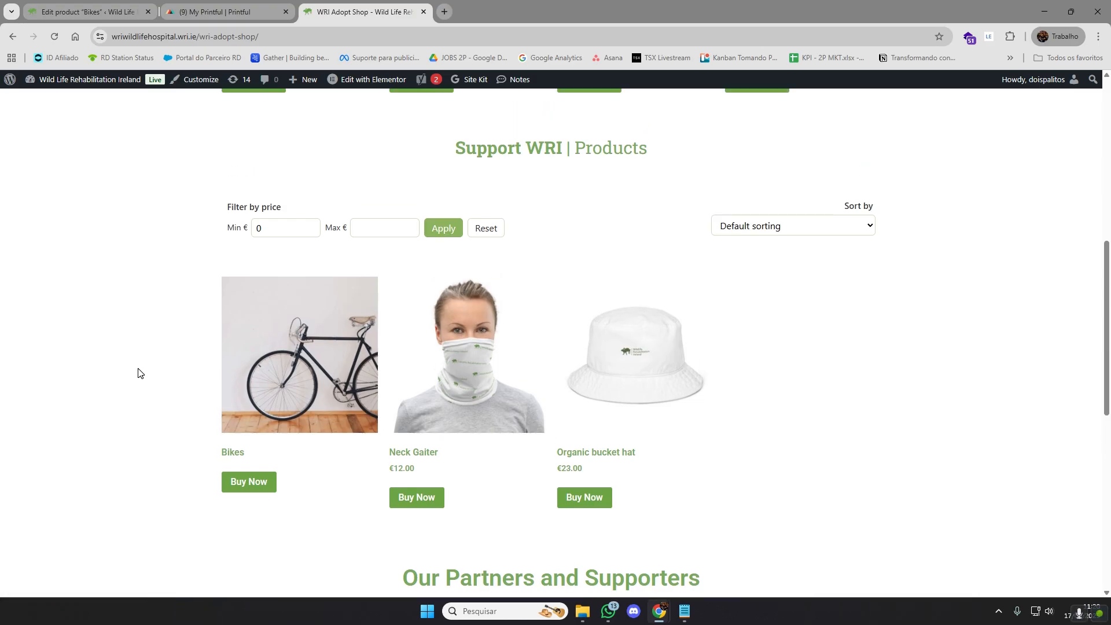
scroll(138, 374, down, 1)
scroll(137, 374, down, 1)
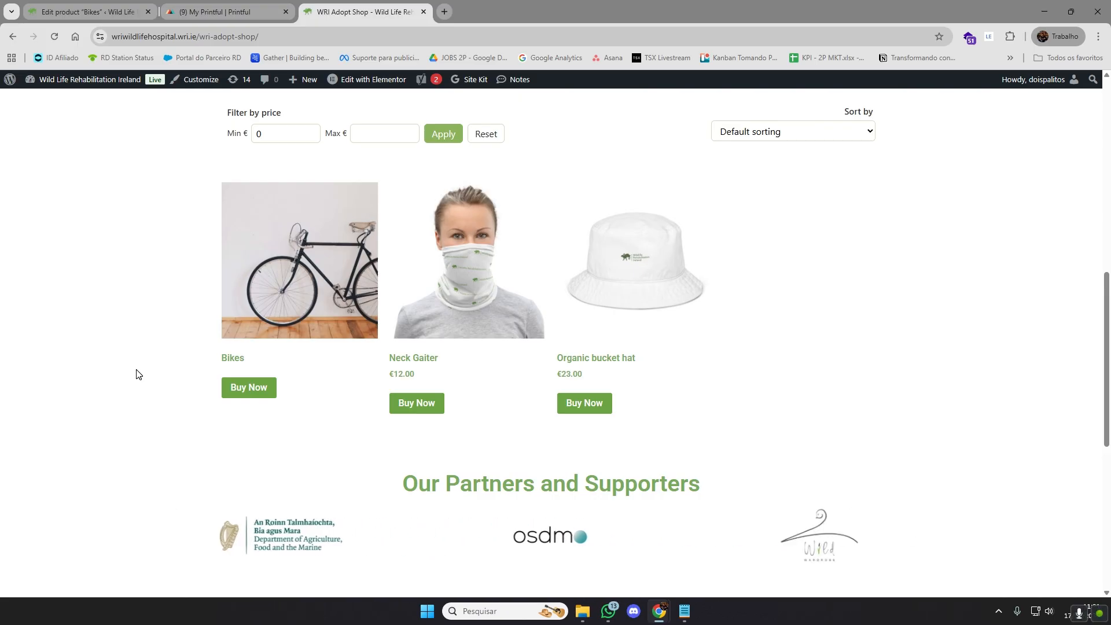
scroll(132, 375, up, 1)
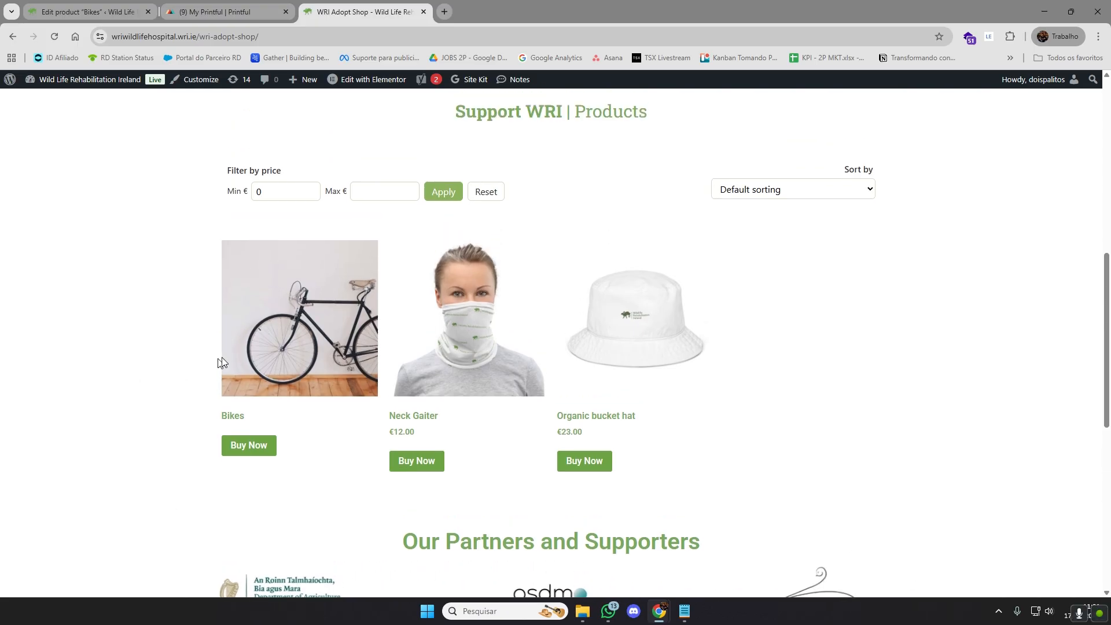
scroll(192, 322, down, 1)
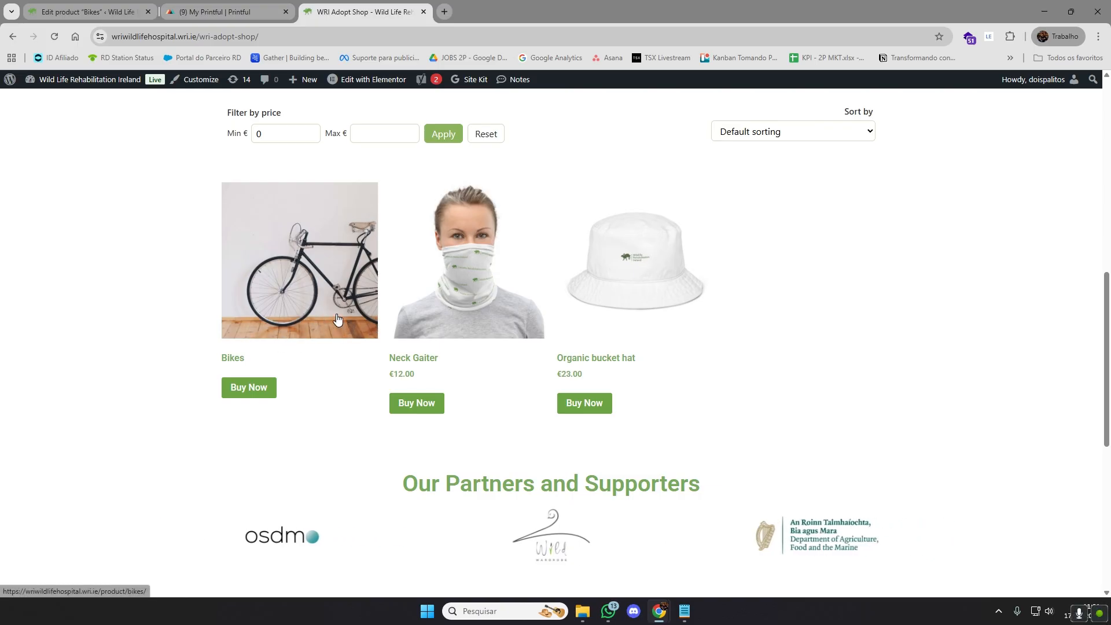
scroll(293, 300, up, 7)
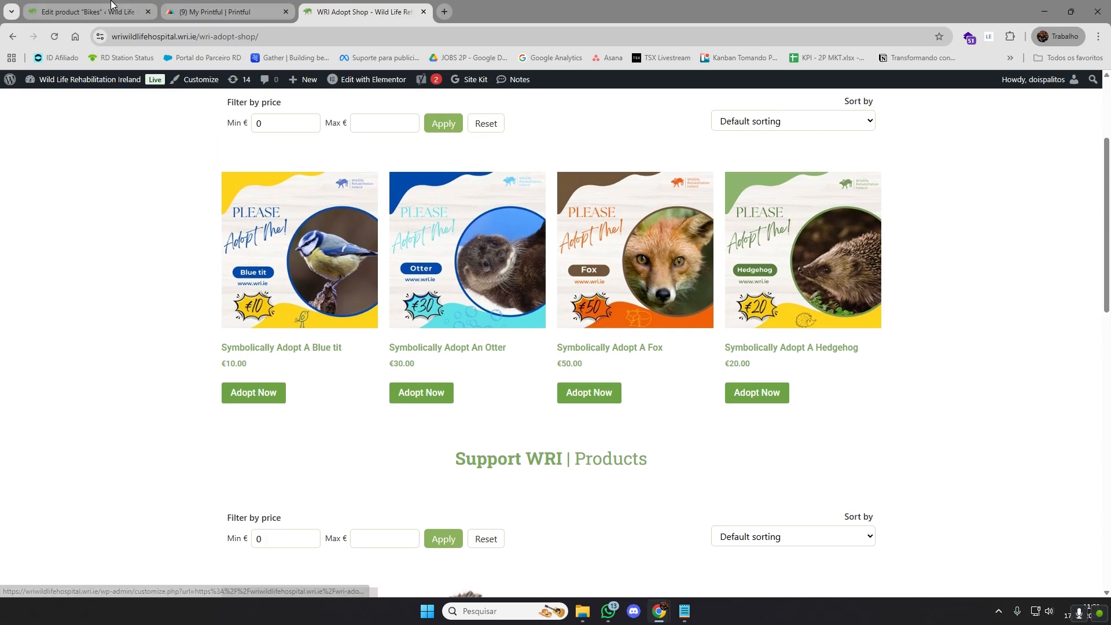
Return to the WordPress admin tab and open the list of all products
click(112, 7)
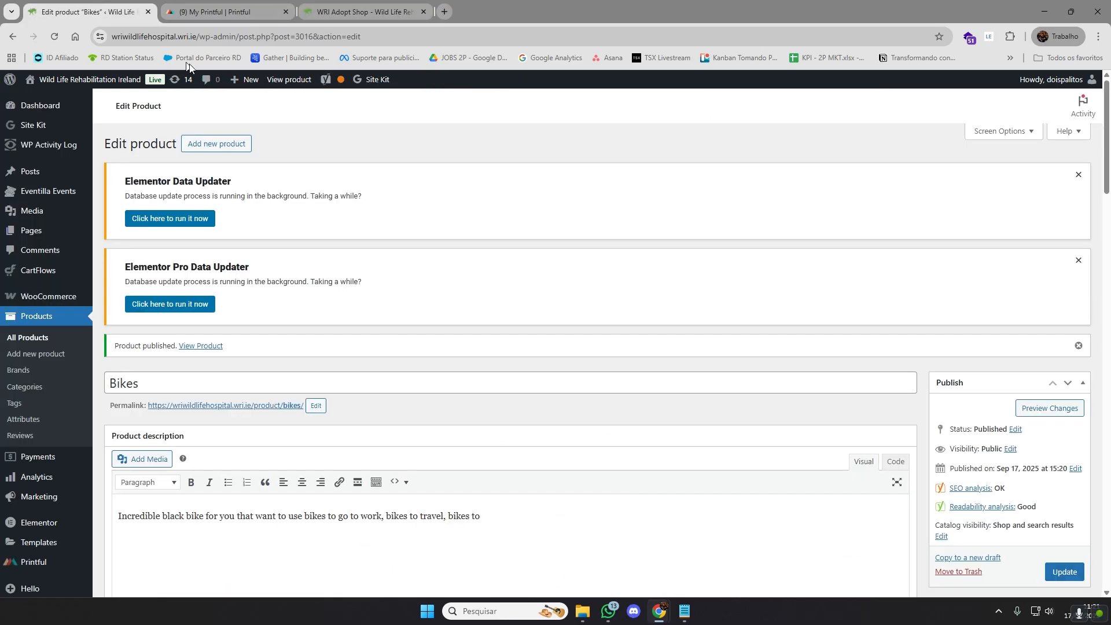
click(50, 342)
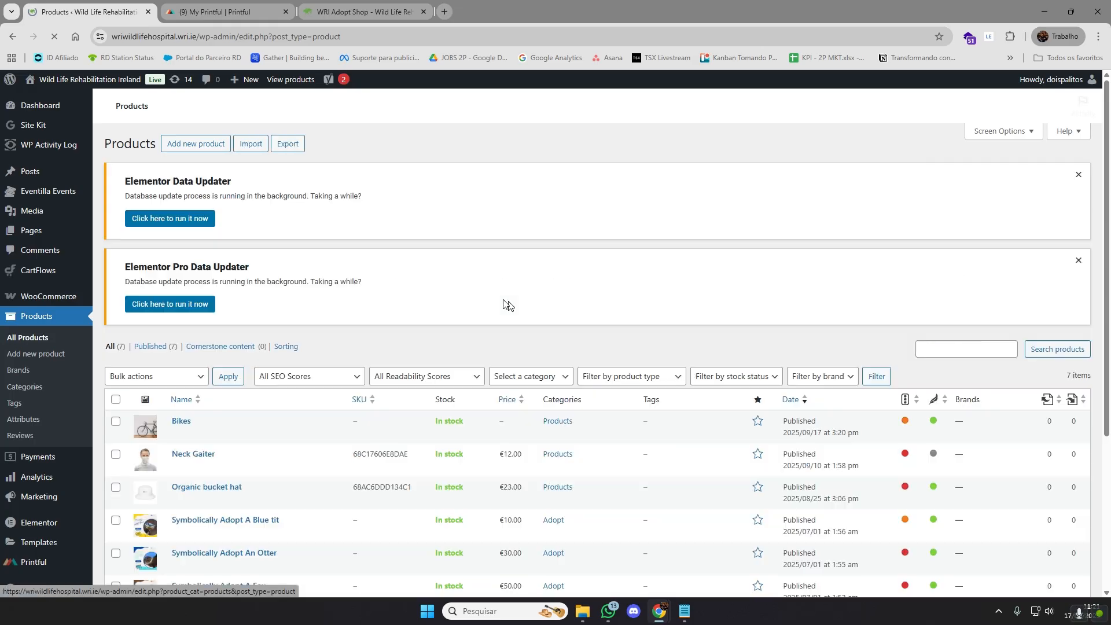
Move the Bikes product to the trash and check the remaining product list
click(115, 420)
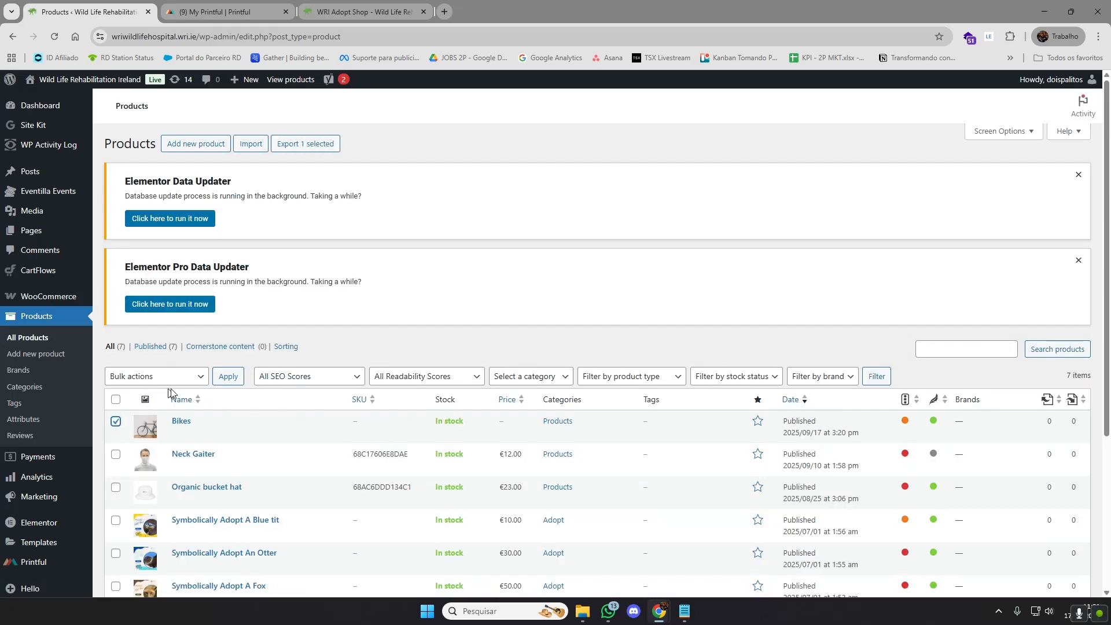
click(186, 377)
click(378, 351)
scroll(510, 281, down, 1)
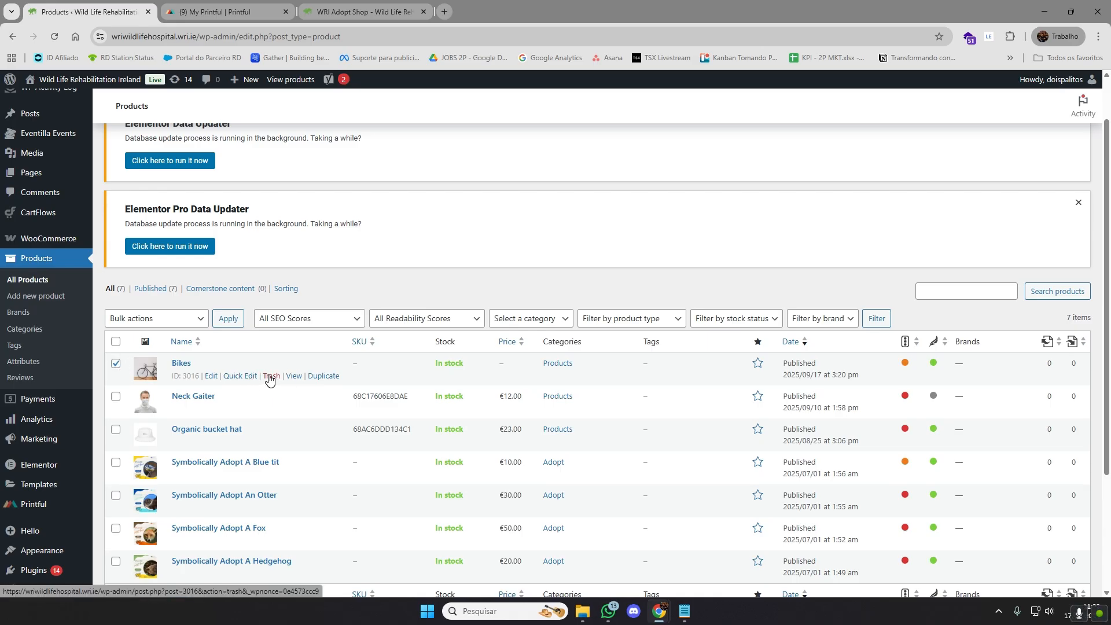
click(270, 377)
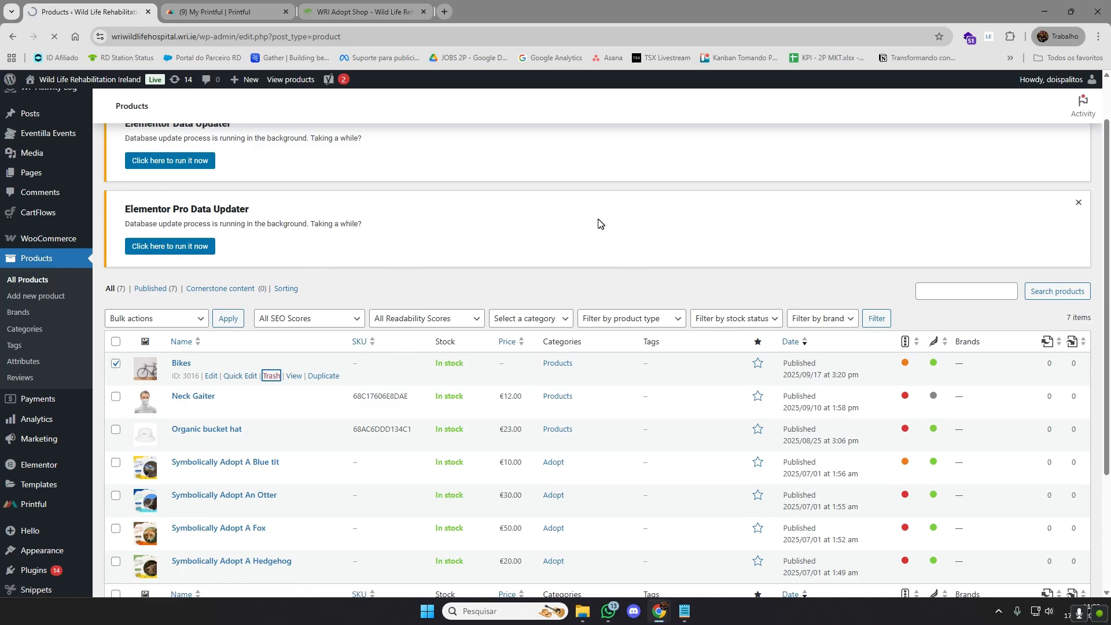
scroll(214, 463, down, 4)
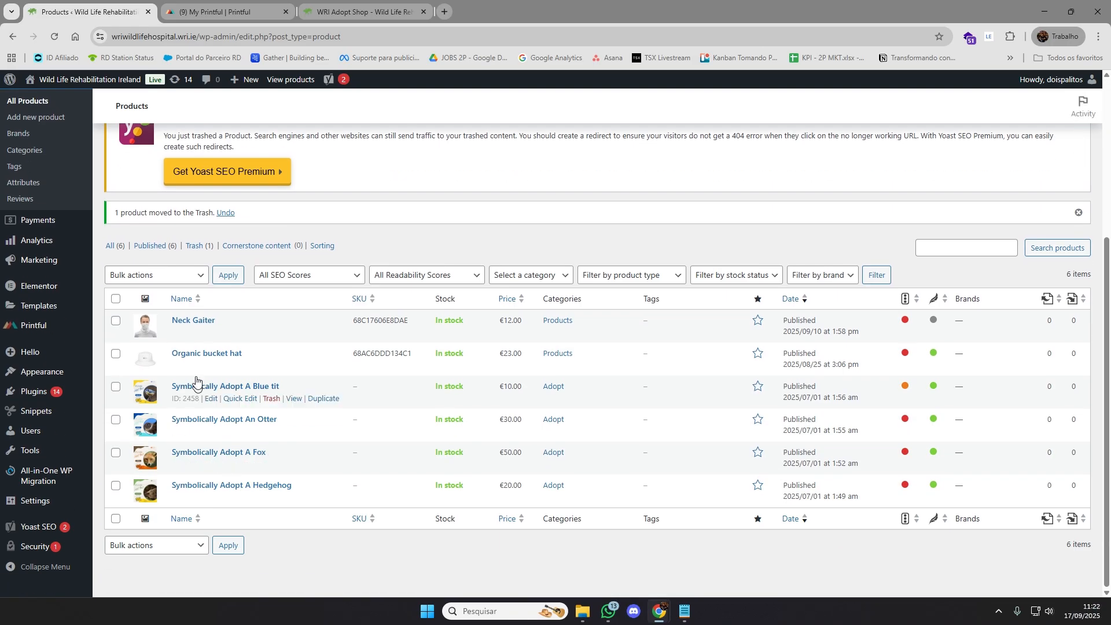
scroll(243, 449, up, 1)
scroll(243, 446, down, 1)
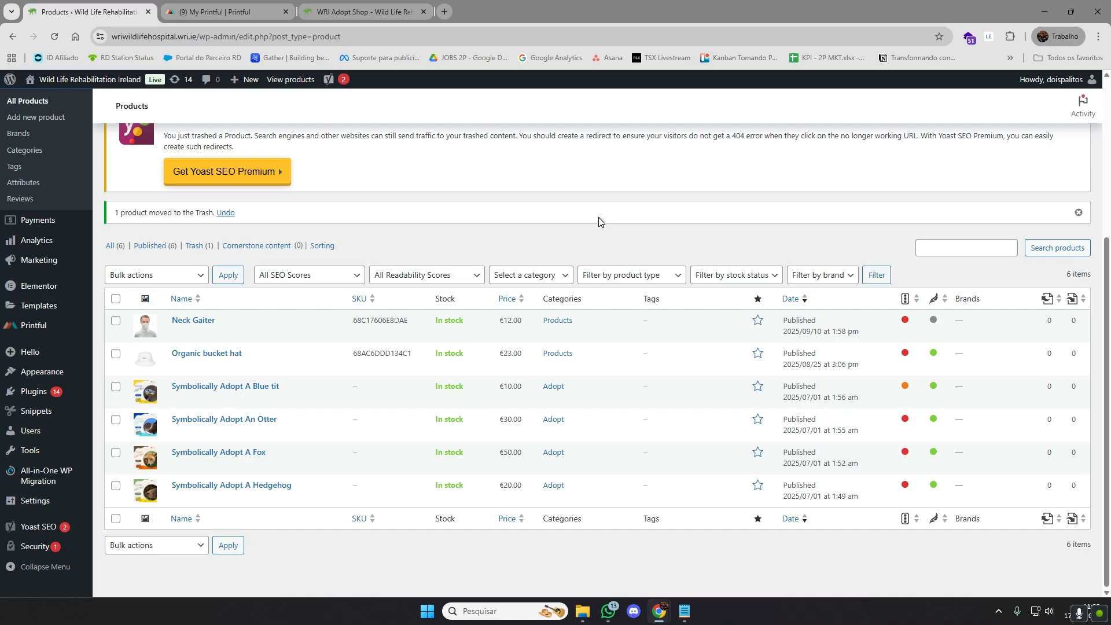
Switch to Printful, look at how a basic order starts for the Wild Life Rehabilitation WooCommerce store, and close the empty order
click(218, 1)
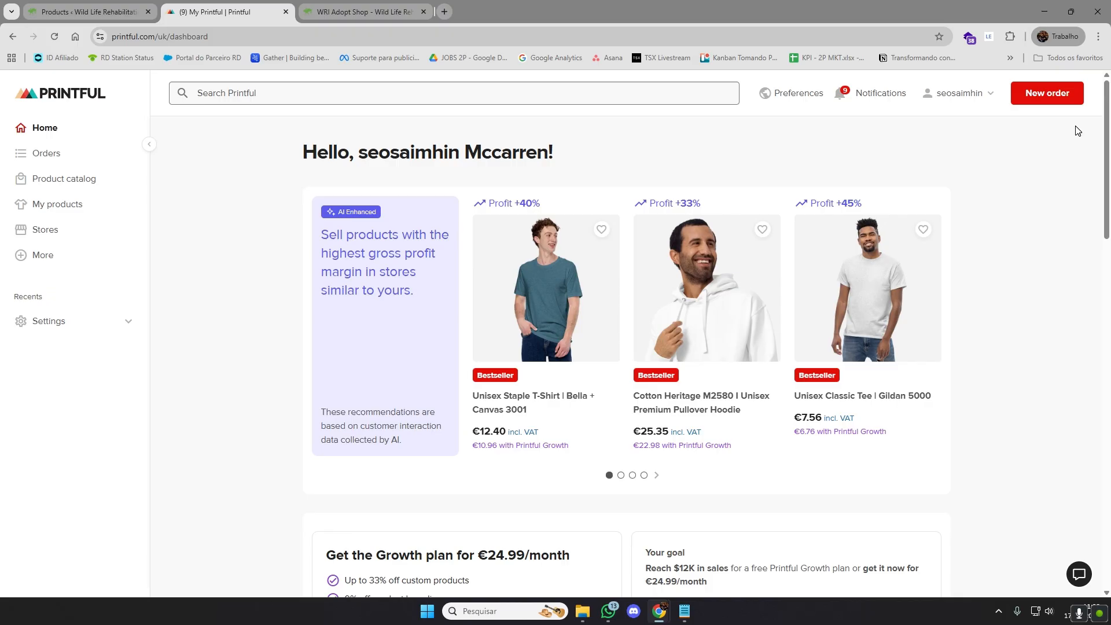
click(1054, 92)
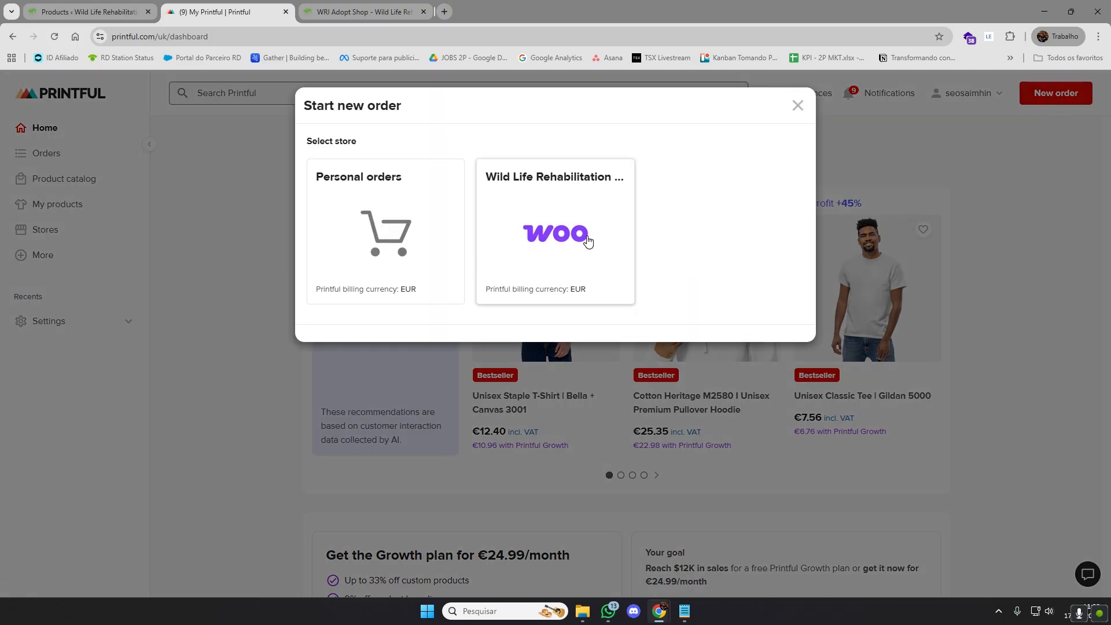
click(587, 242)
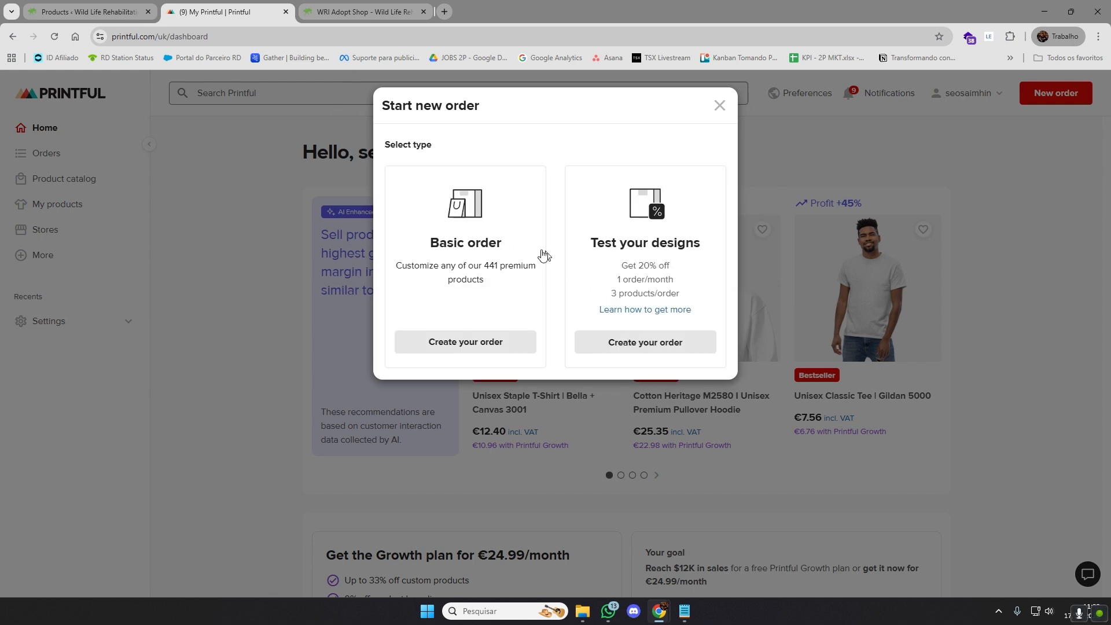
click(464, 338)
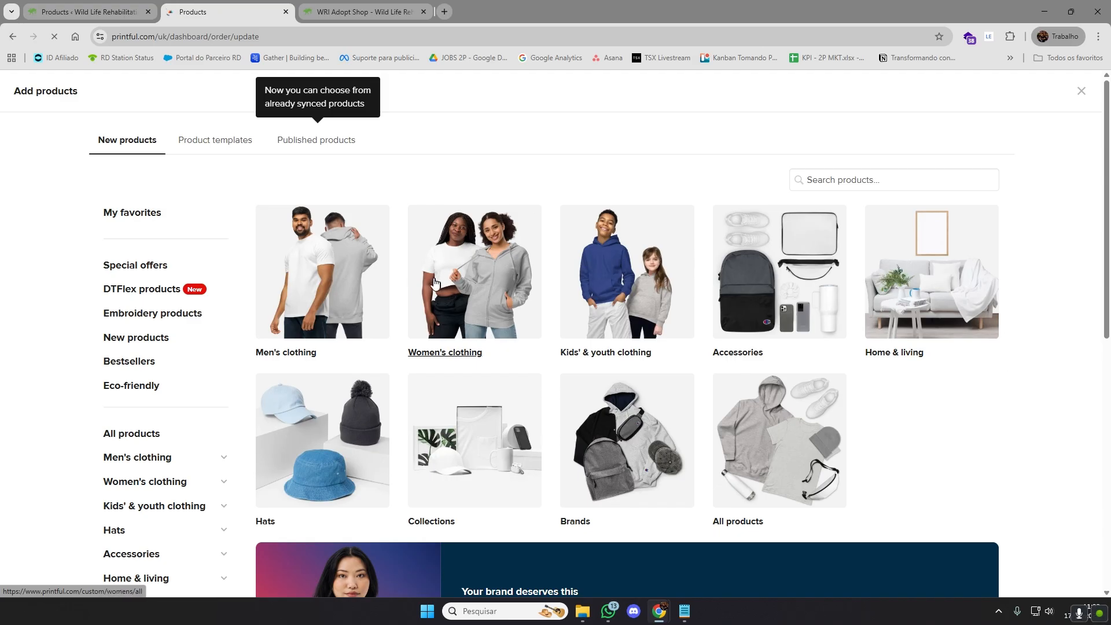
click(1081, 91)
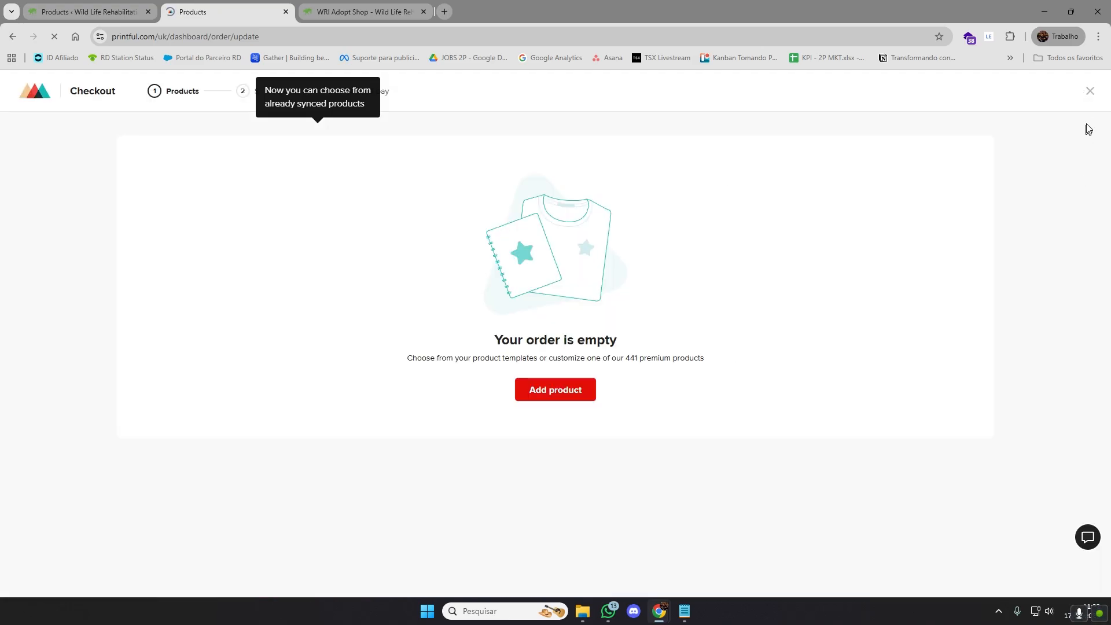
click(1092, 93)
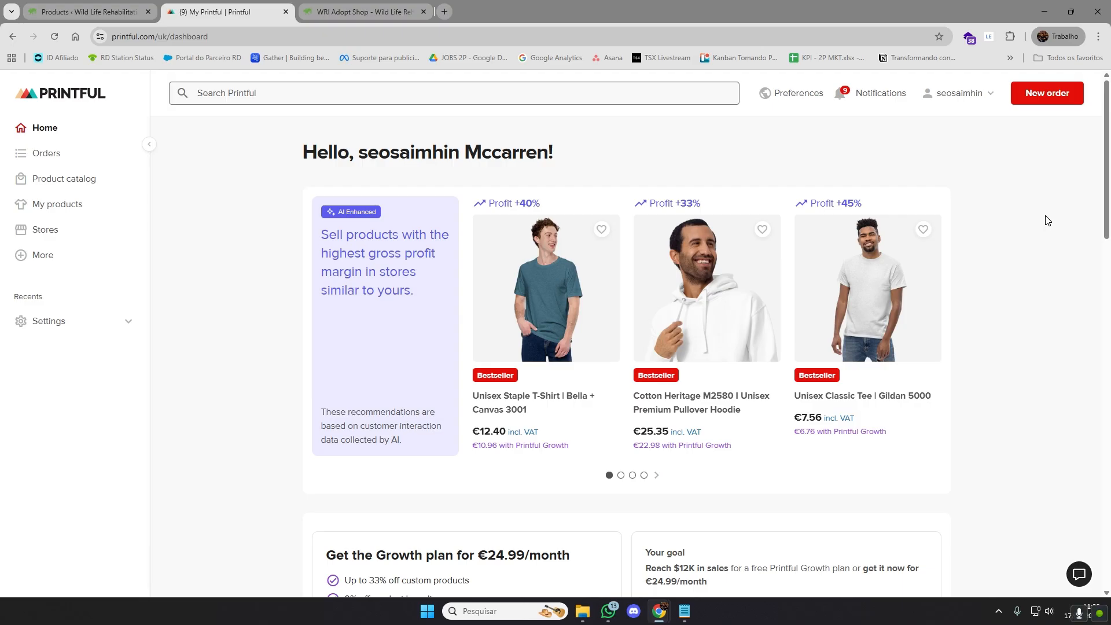
Open Printful's order list, examine the details of the WooCommerce store order from Sep 10 2025, and close them
click(72, 157)
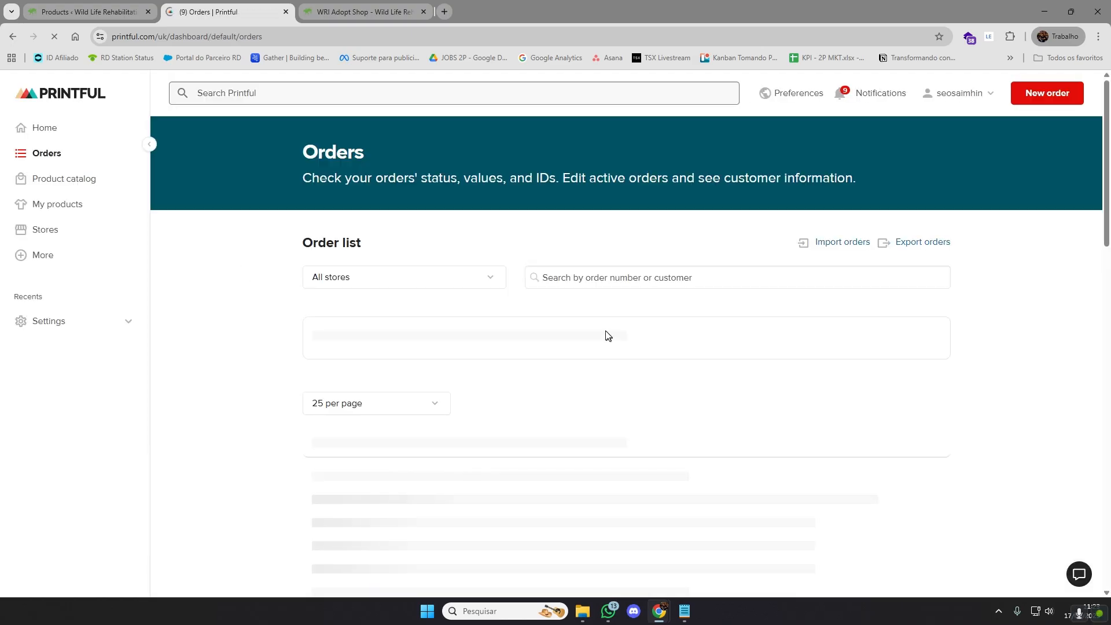
scroll(231, 354, down, 2)
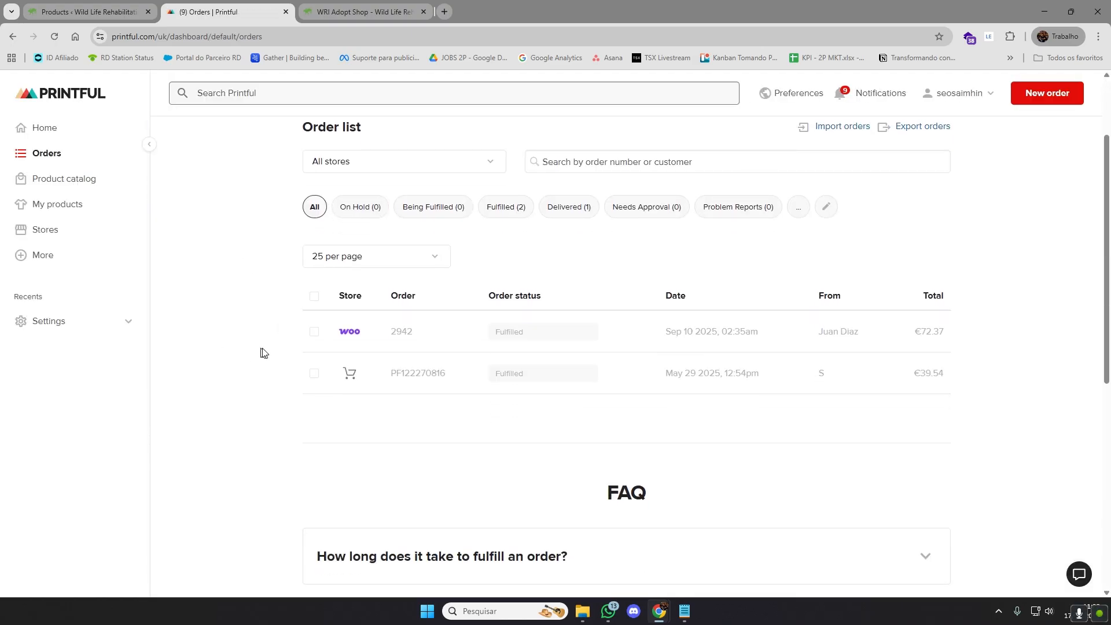
click(351, 333)
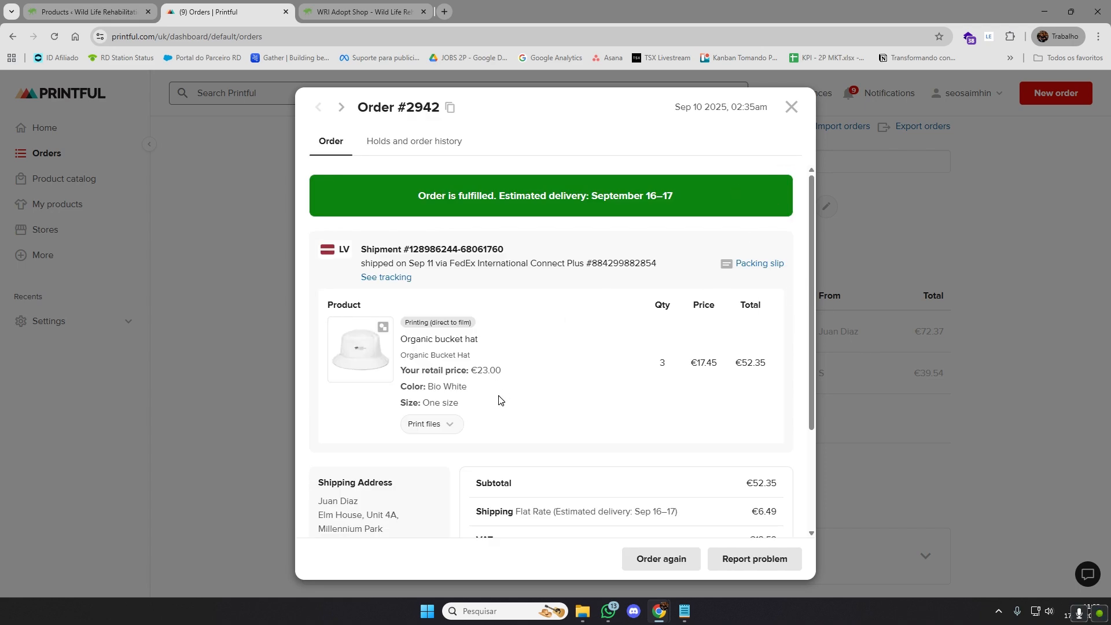
scroll(648, 426, down, 3)
scroll(670, 382, up, 3)
click(791, 107)
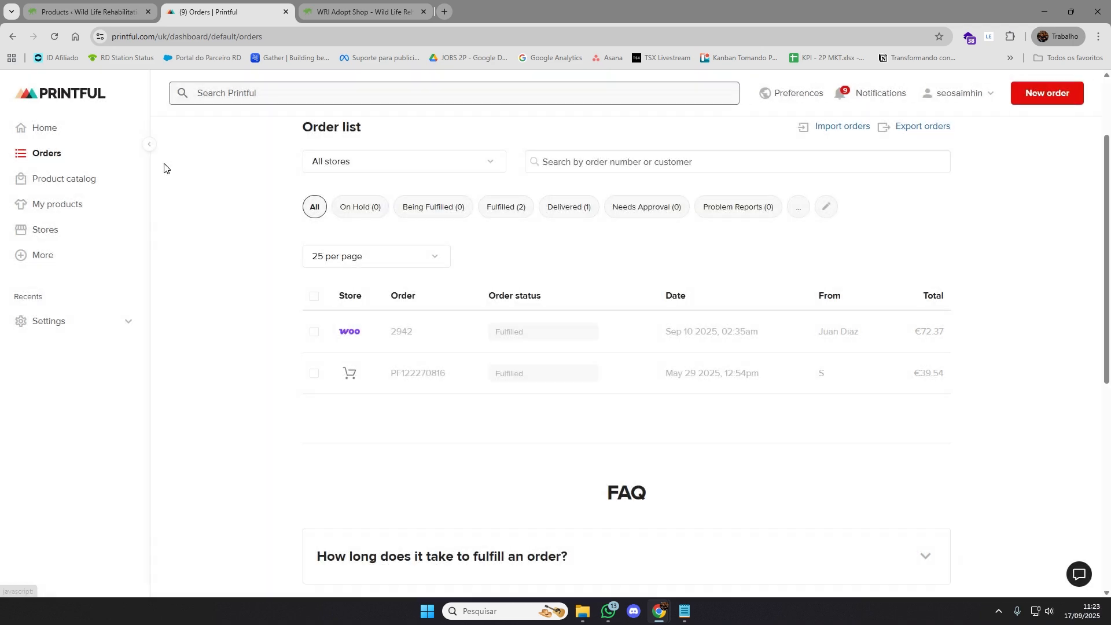
Open the published Neck Gaiter from My products in Printful and review its pricing, shipping and variant details
click(124, 207)
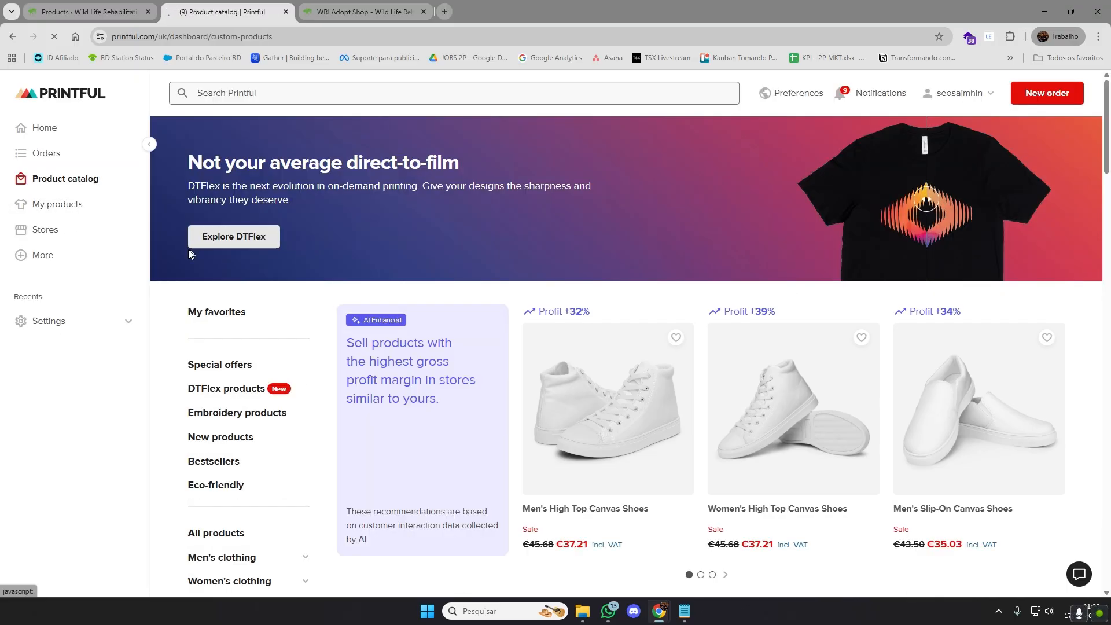
click(92, 212)
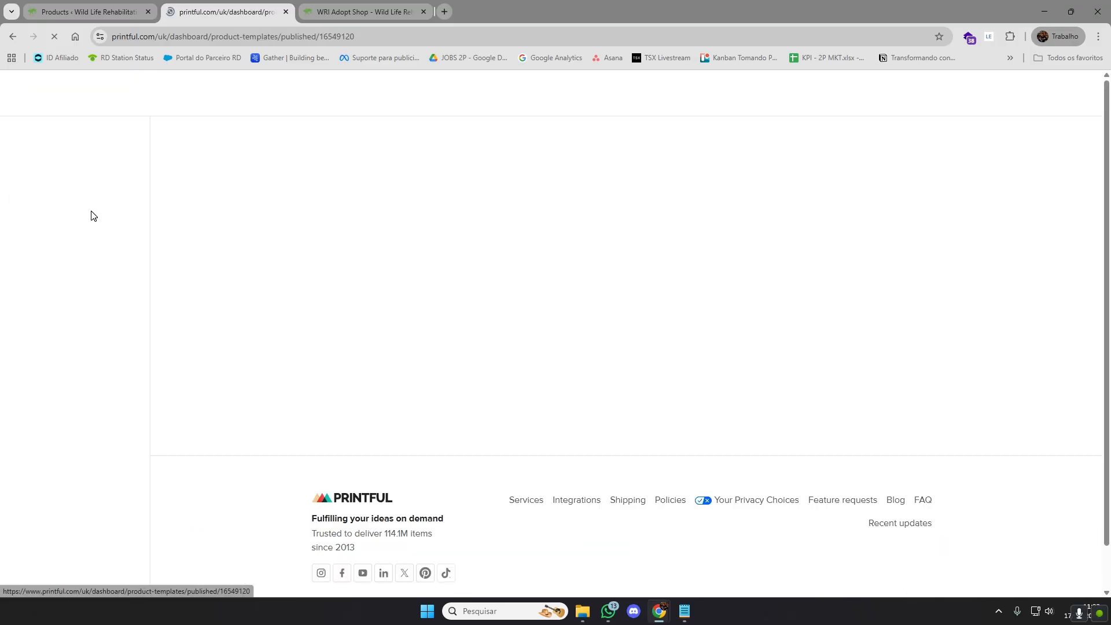
scroll(1066, 401, down, 1)
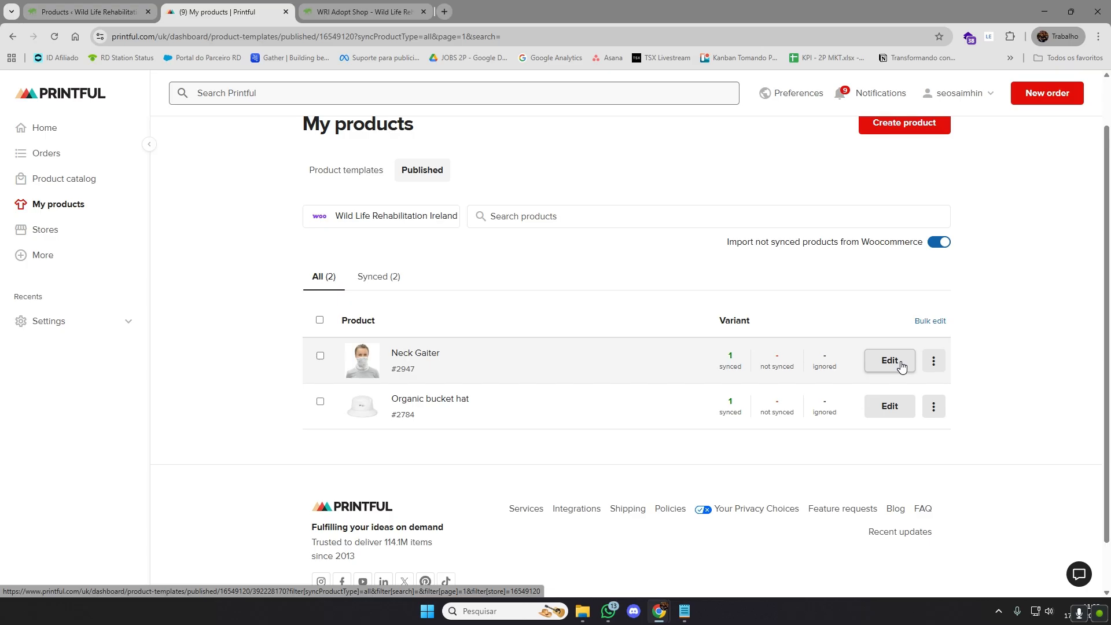
click(896, 367)
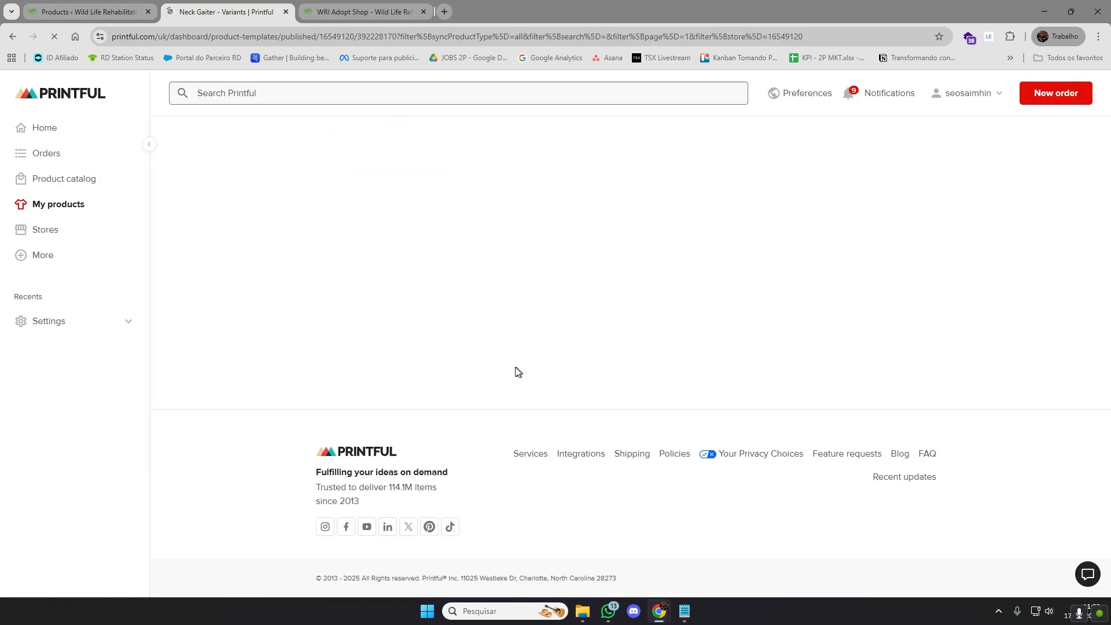
scroll(525, 378, down, 6)
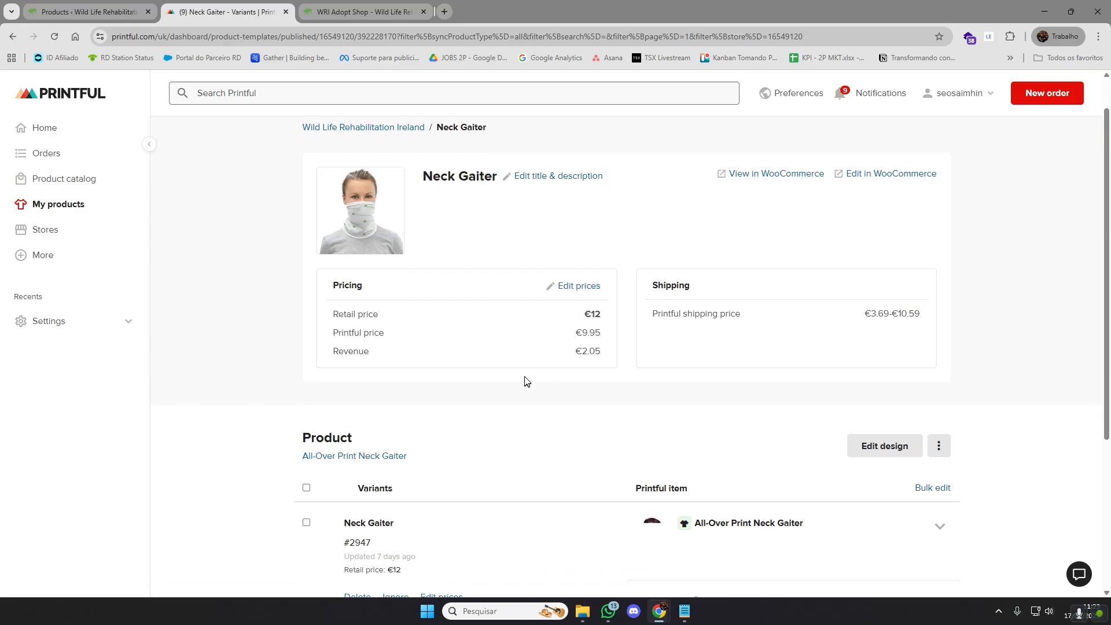
scroll(531, 362, up, 6)
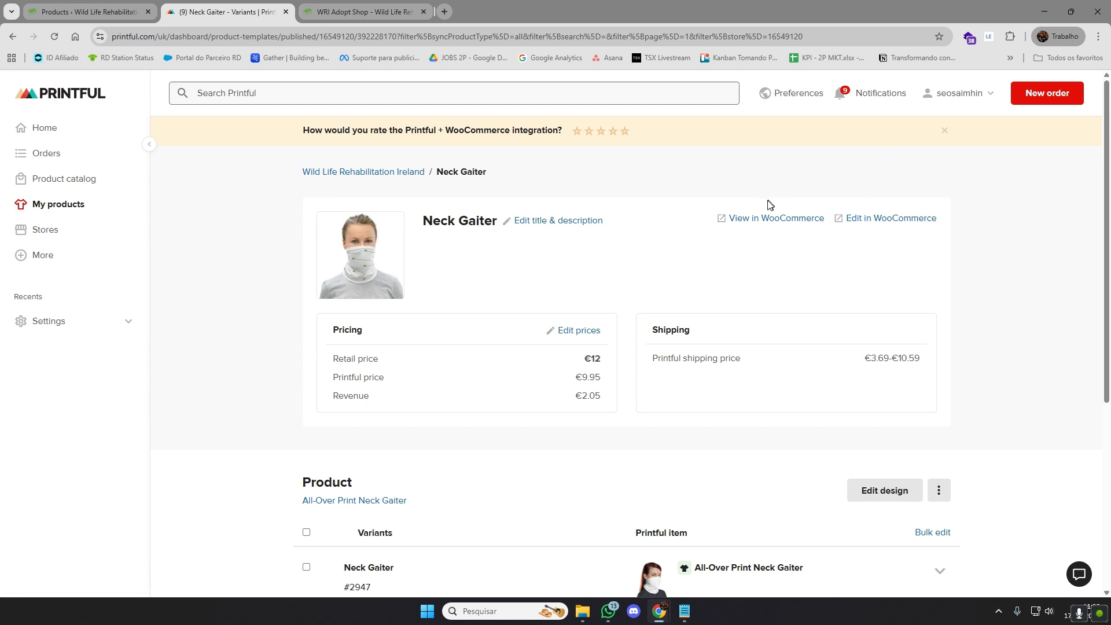
Open the Neck Gaiter for editing in WooCommerce from Printful and review its product description
click(902, 226)
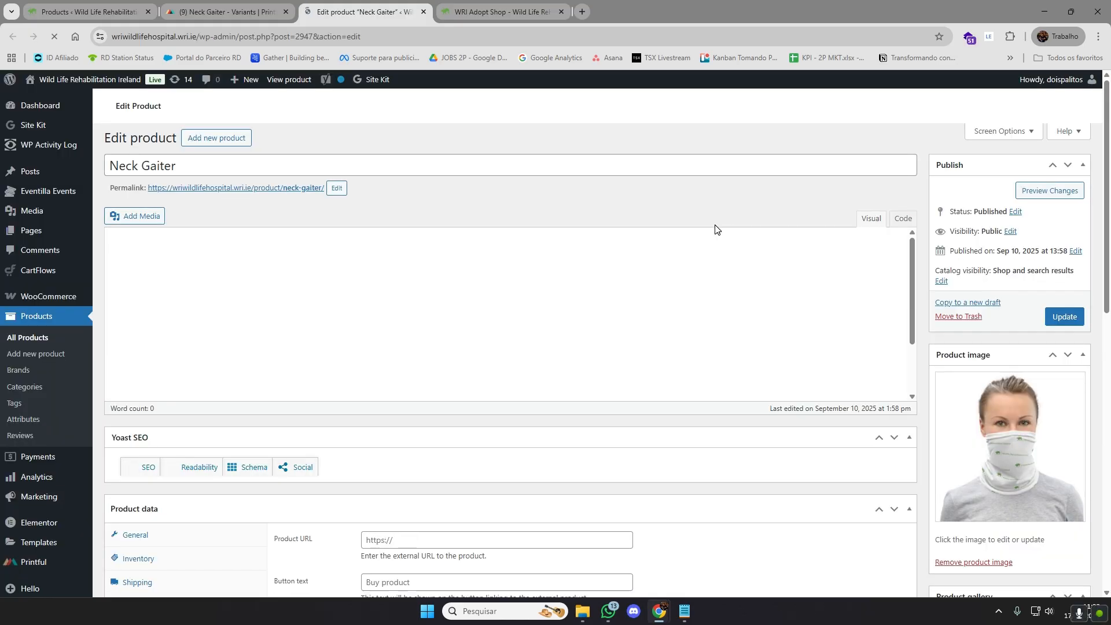
scroll(511, 336, down, 2)
scroll(511, 336, down, 3)
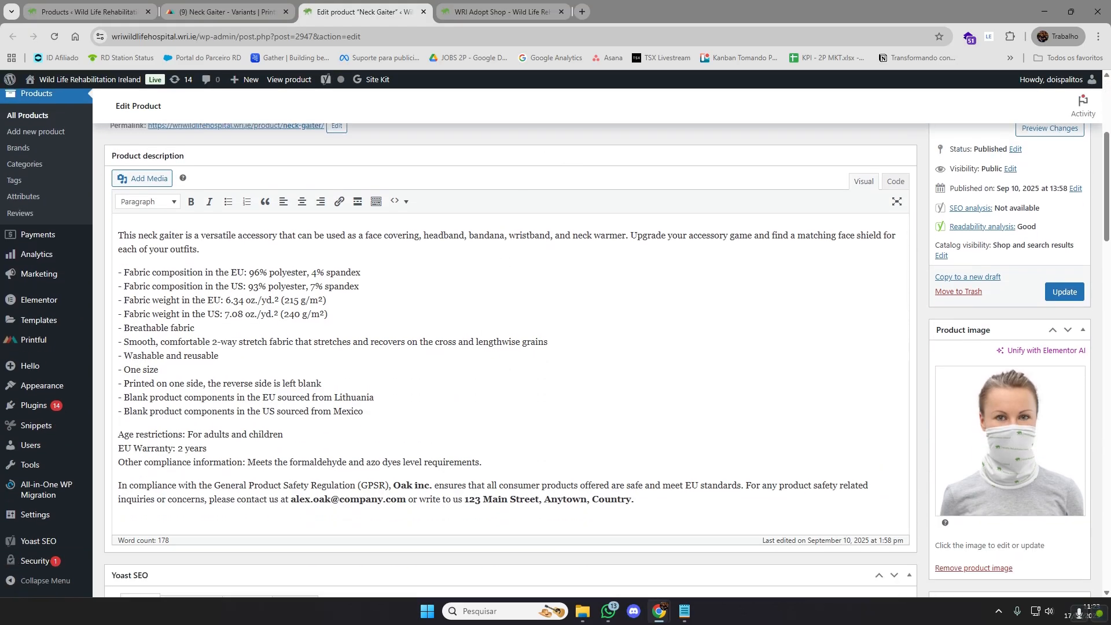
scroll(666, 478, up, 1)
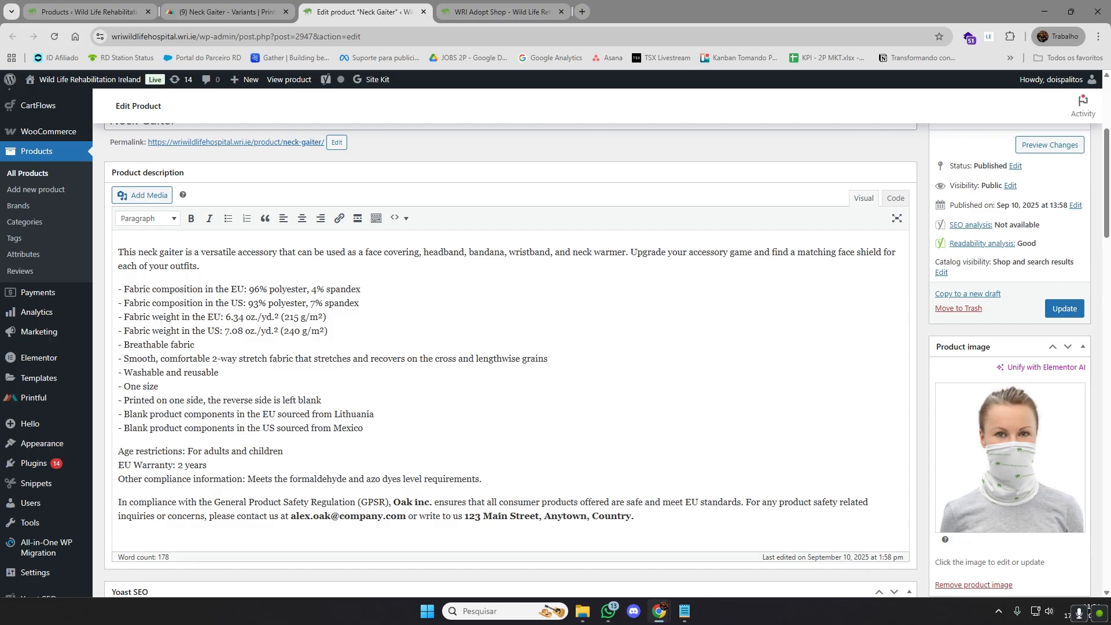
Copy the Neck Gaiter's full product description into its product short description
drag(637, 516, 118, 252)
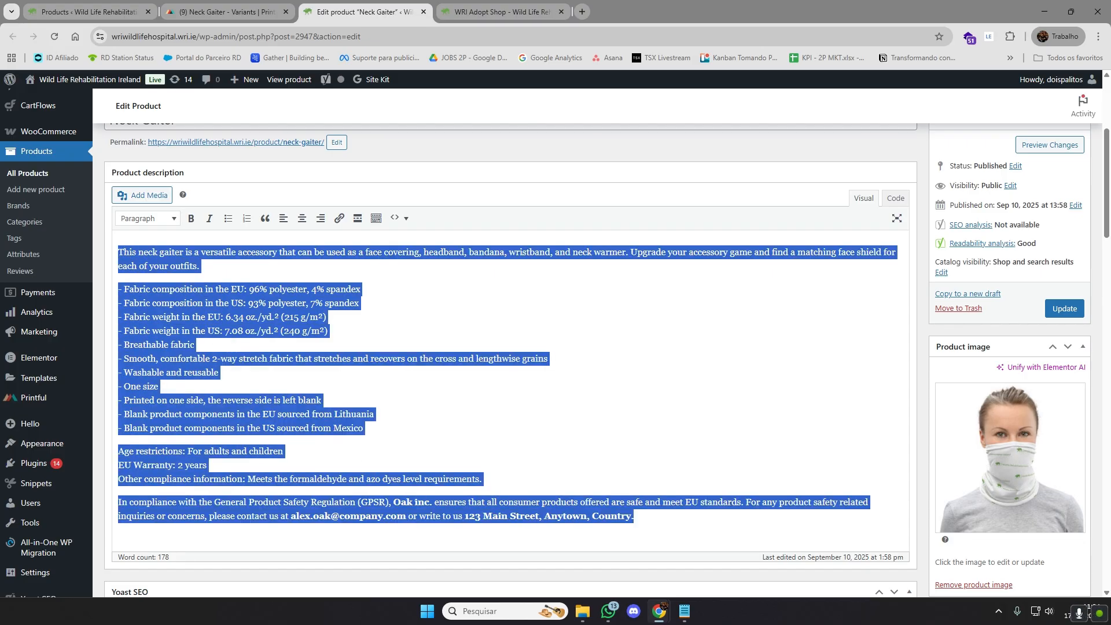
click(668, 524)
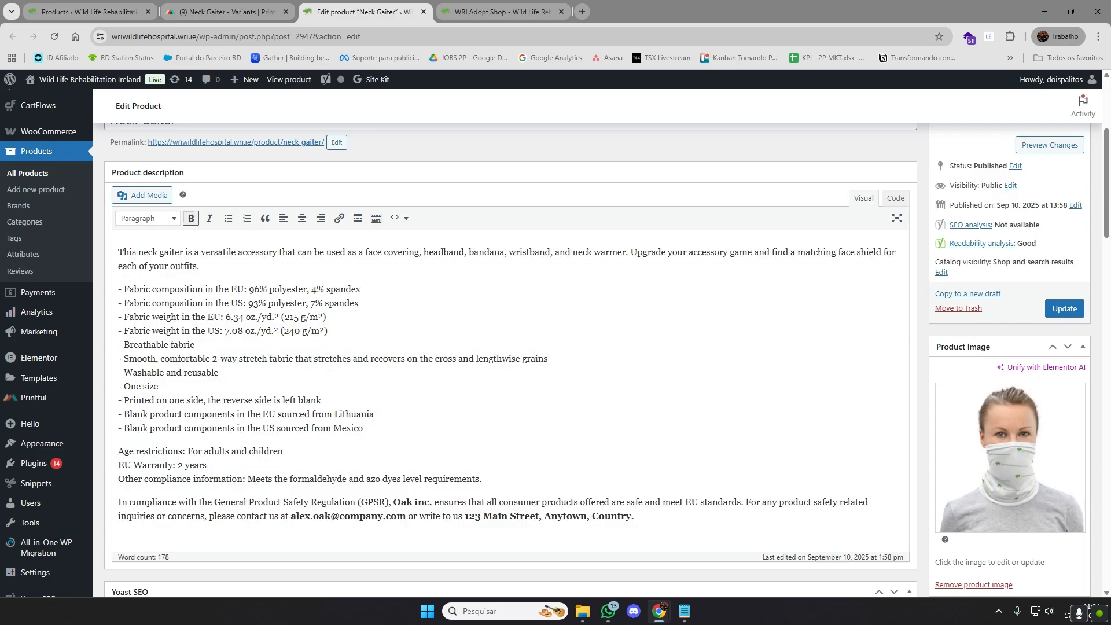
scroll(596, 464, down, 20)
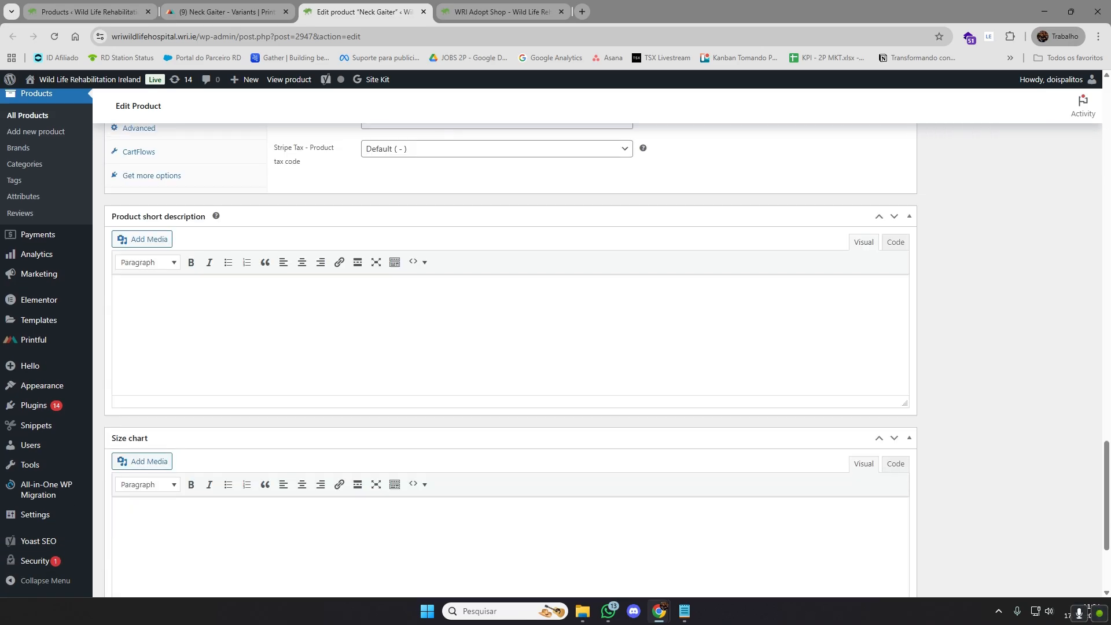
scroll(293, 299, up, 2)
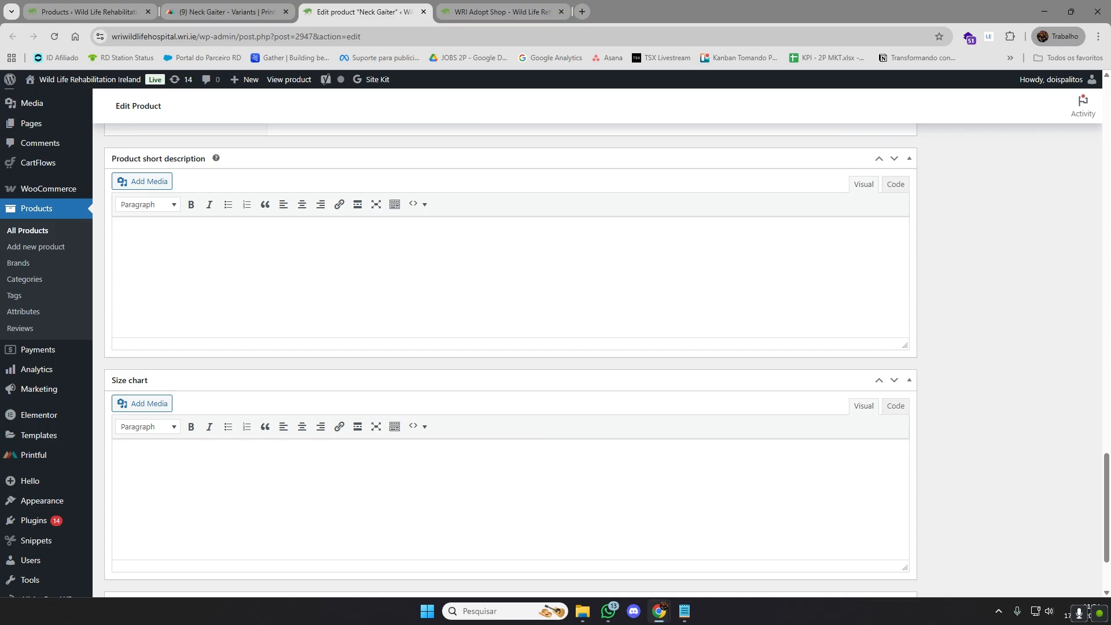
key(ctrl+v)
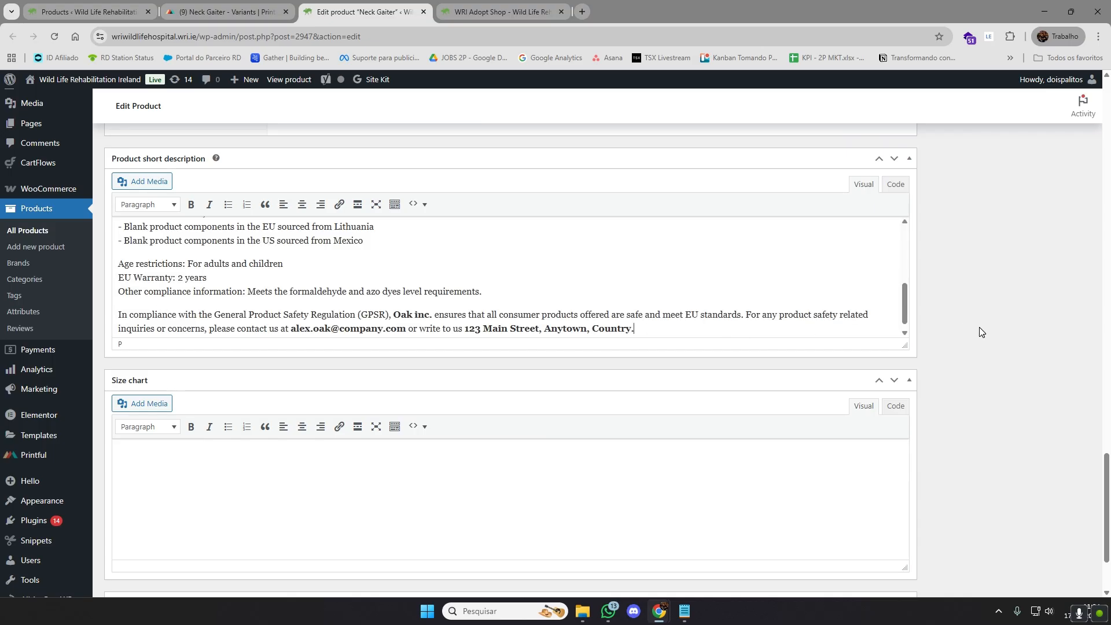
scroll(981, 331, up, 15)
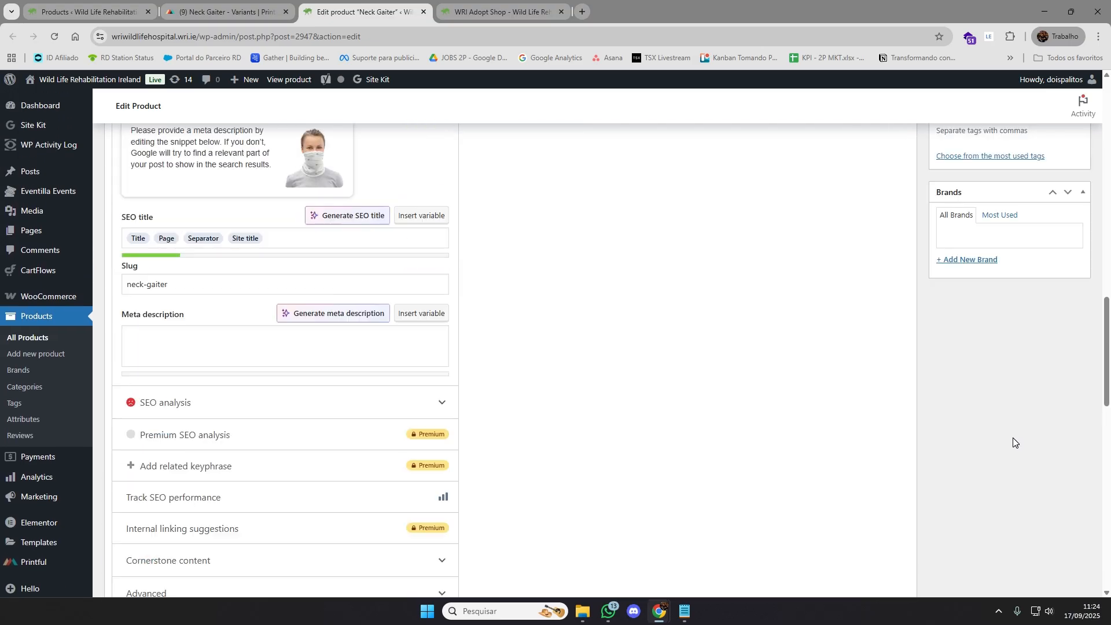
scroll(1014, 443, up, 10)
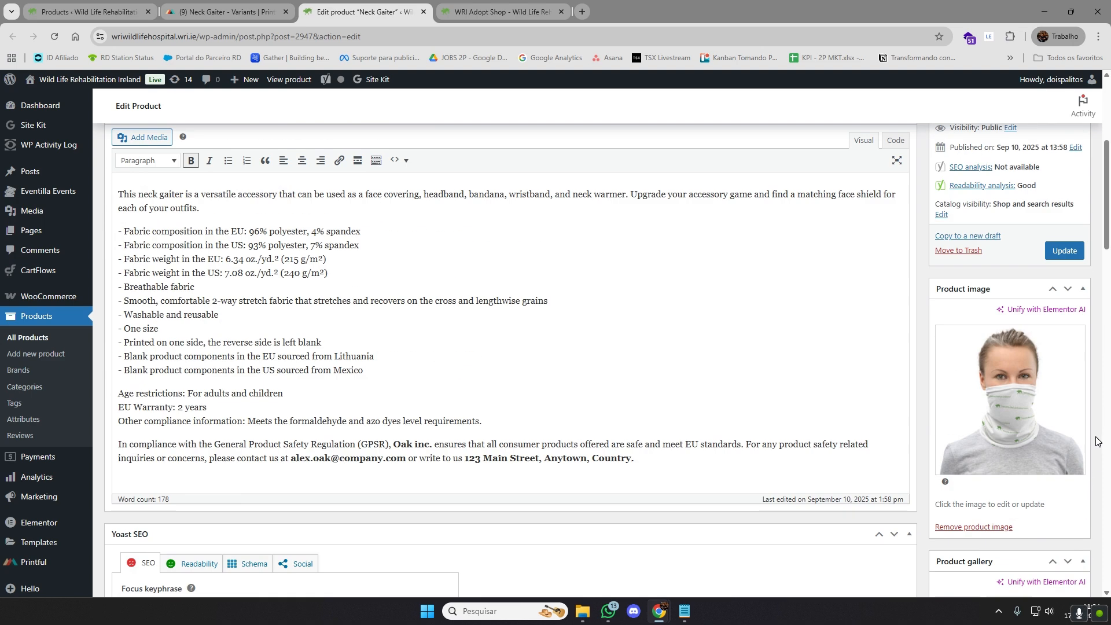
scroll(1099, 442, up, 4)
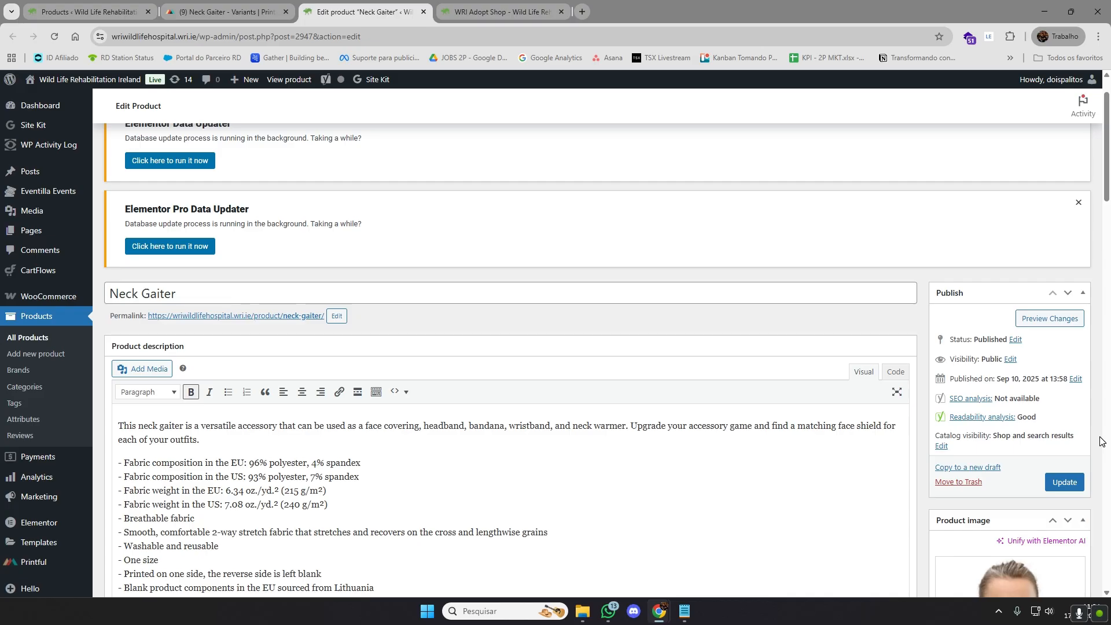
Return to the live shop and open the Neck Gaiter page from the Support WRI Products section
click(497, 13)
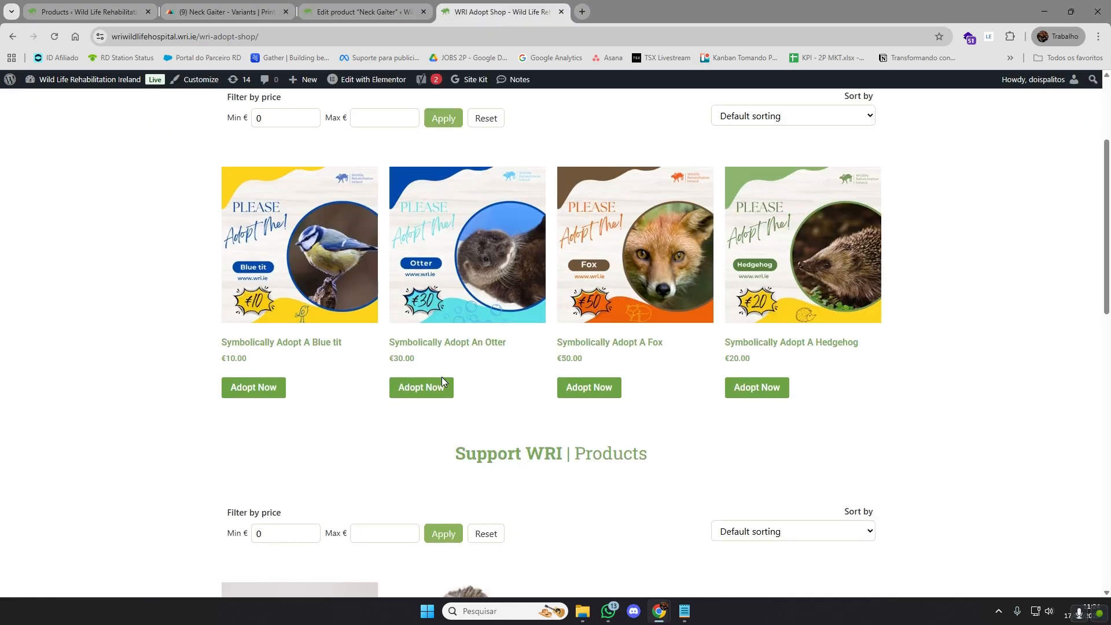
scroll(443, 377, down, 5)
click(378, 10)
click(476, 10)
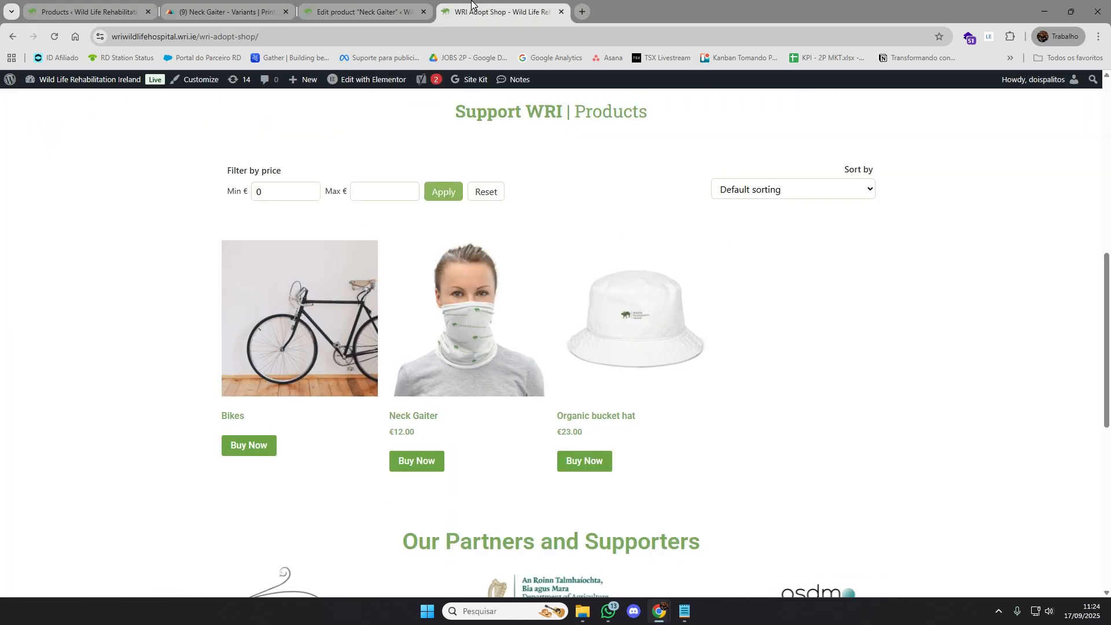
click(500, 331)
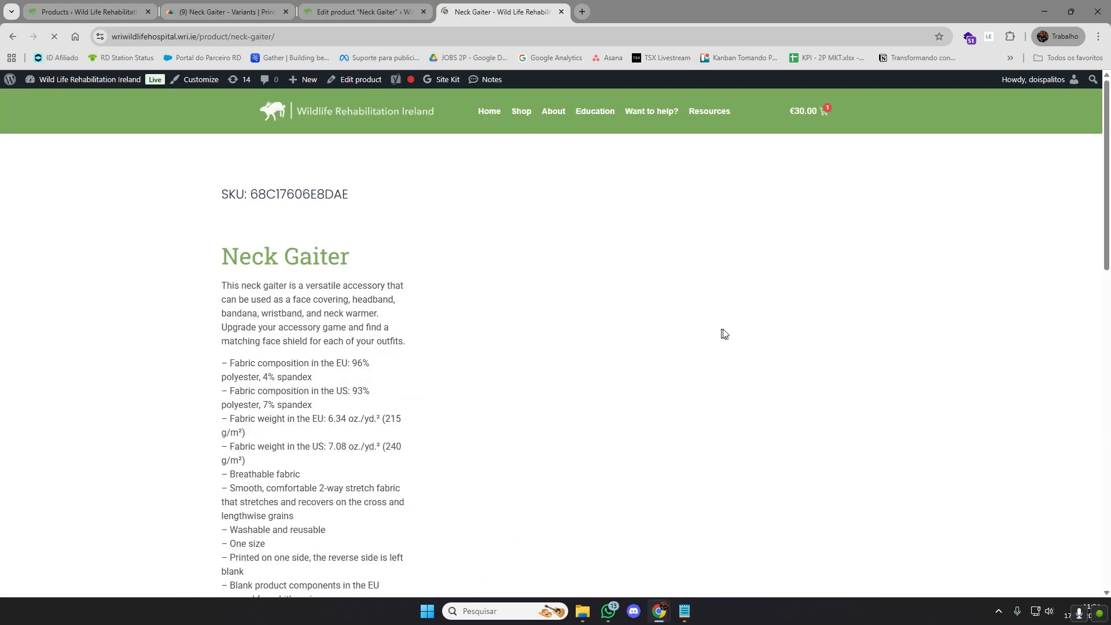
Compare the description on the live Neck Gaiter page with the product description in the WooCommerce editor
scroll(397, 333, down, 6)
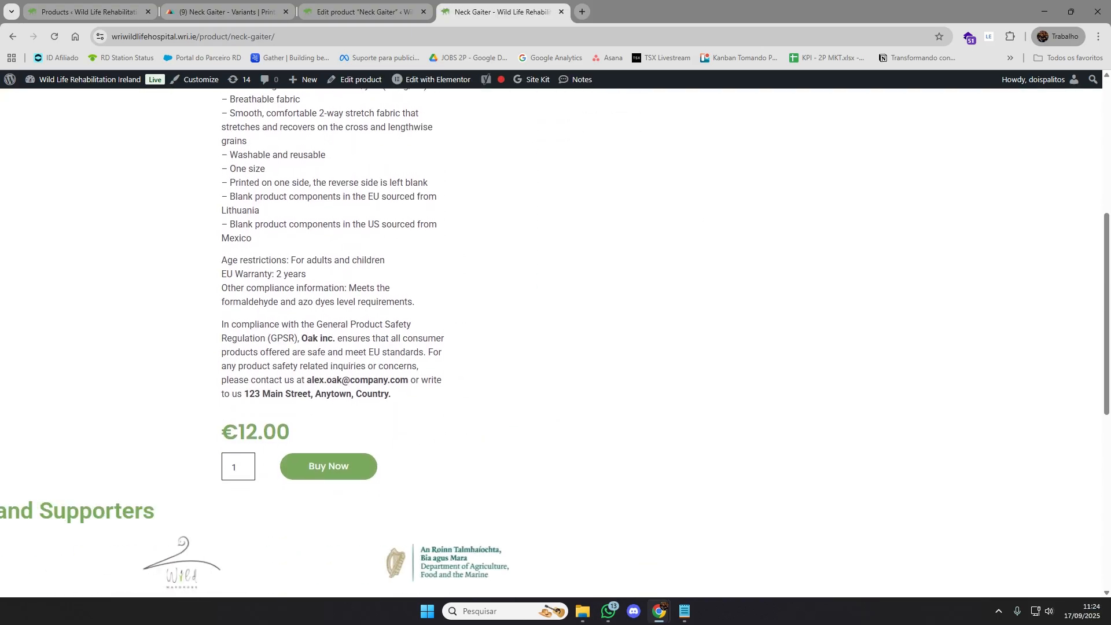
scroll(408, 315, up, 3)
click(341, 6)
scroll(336, 449, down, 3)
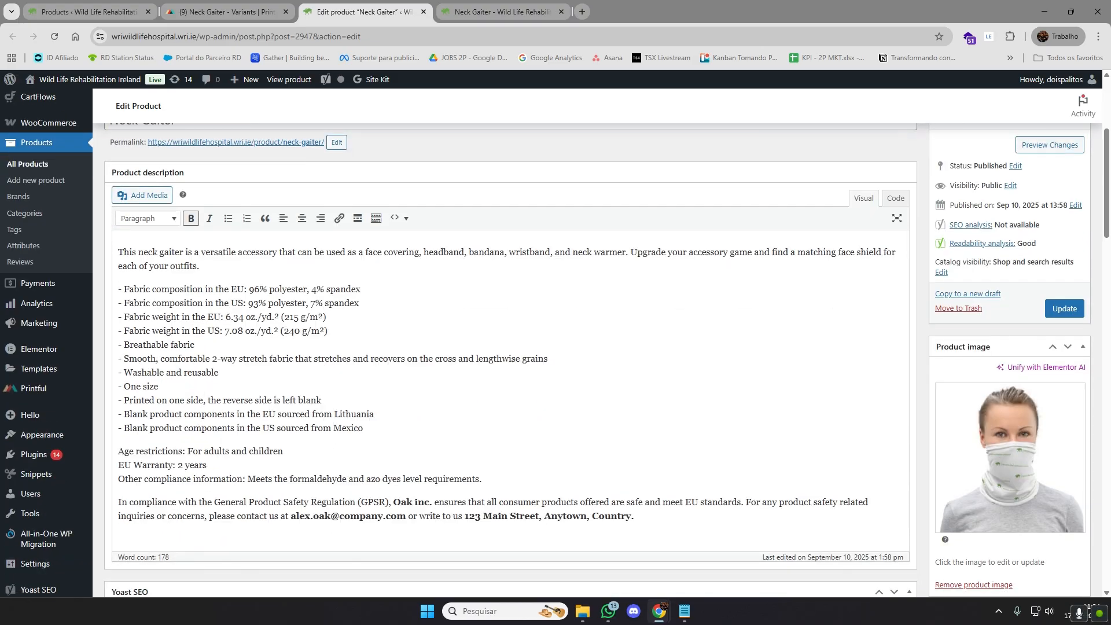
click(527, 5)
scroll(482, 255, up, 3)
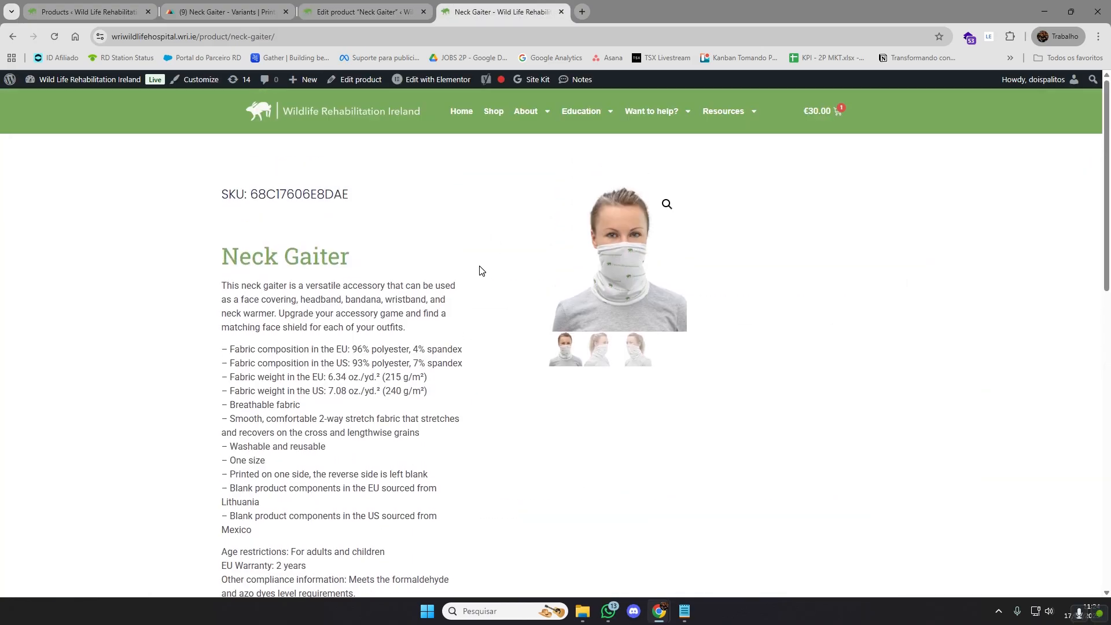
scroll(469, 266, down, 1)
Return to the Neck Gaiter's product editor and highlight the entire product description, from the introduction to the GPSR compliance text
click(364, 12)
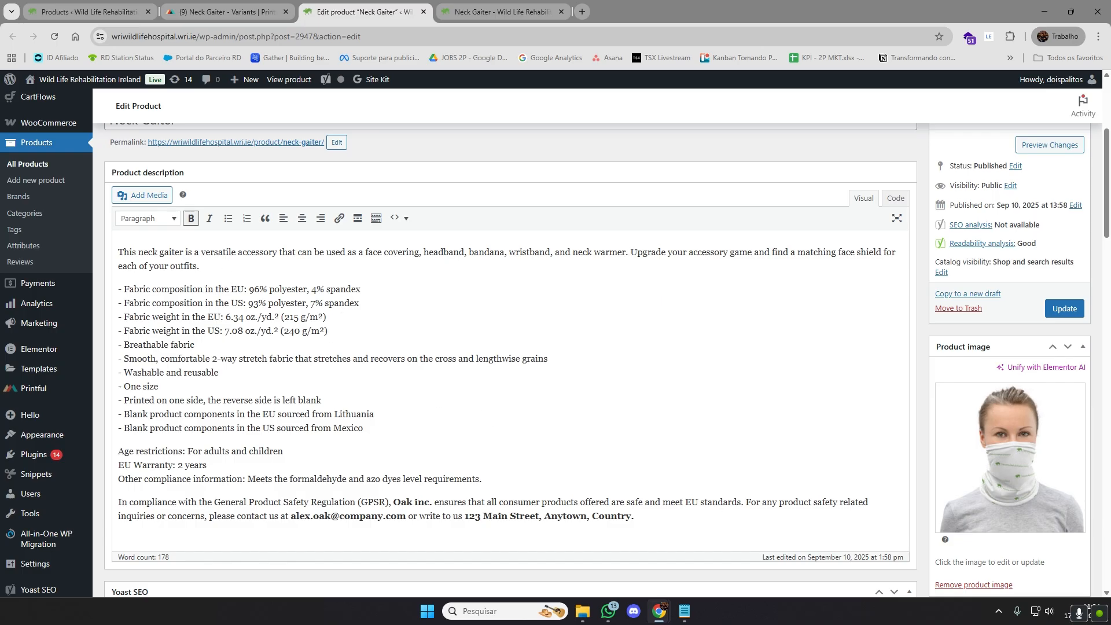
mouse_move(634, 515)
mouse_down()
mouse_move(148, 428)
mouse_move(130, 253)
mouse_move(637, 491)
mouse_move(634, 515)
mouse_up()
drag(635, 515, 122, 252)
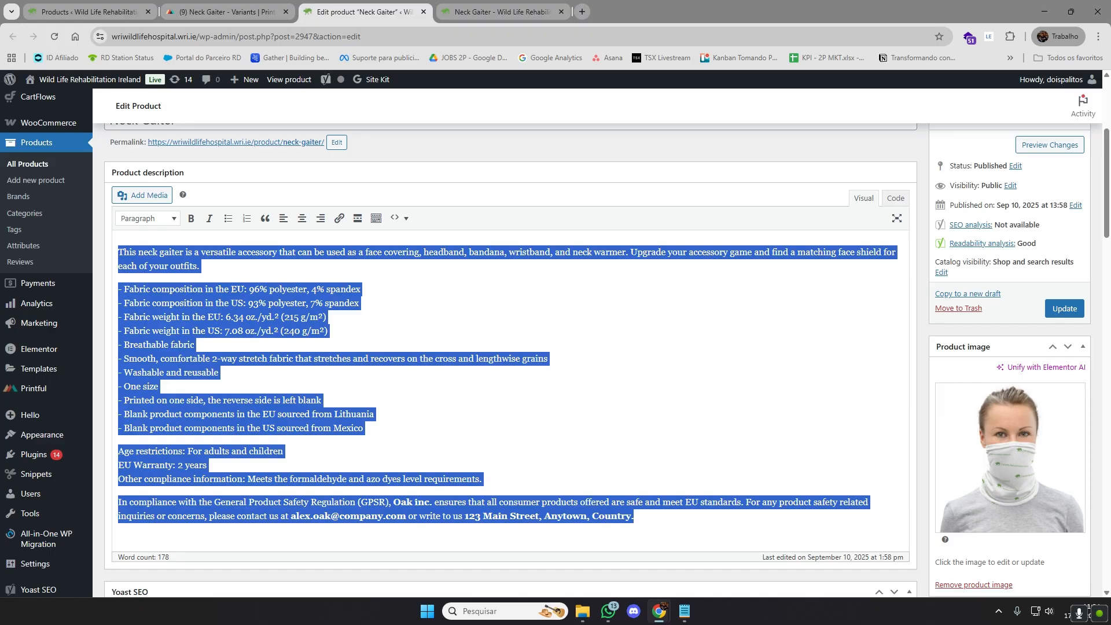
click(119, 252)
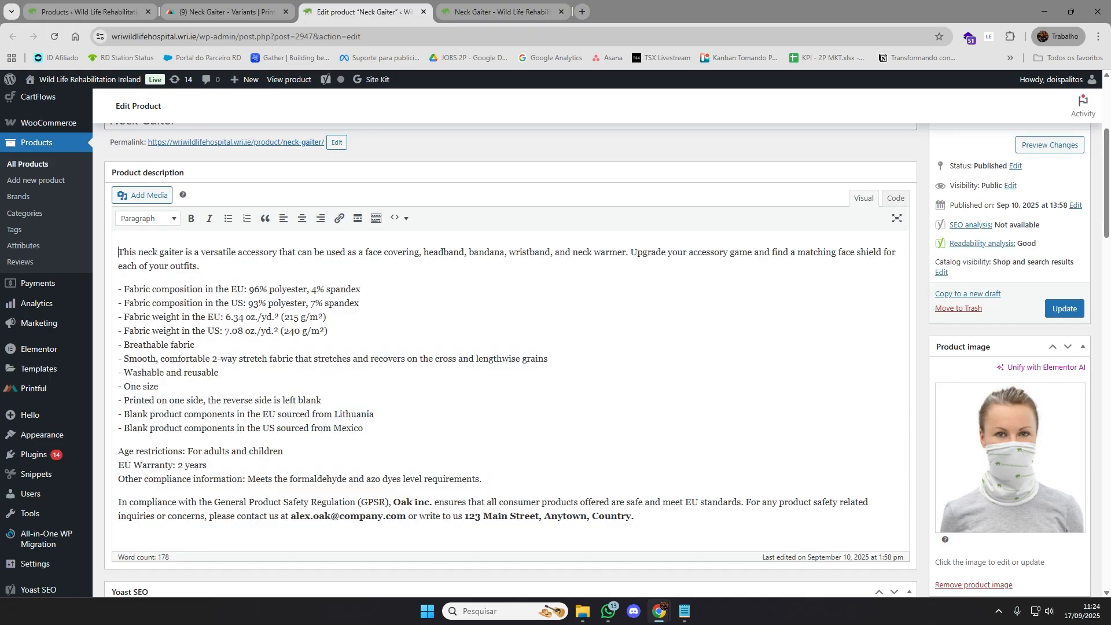
drag(634, 516, 123, 253)
click(233, 387)
Check the Neck Gaiter's product short description against the main product description, highlighting the full text in each
scroll(515, 412, down, 15)
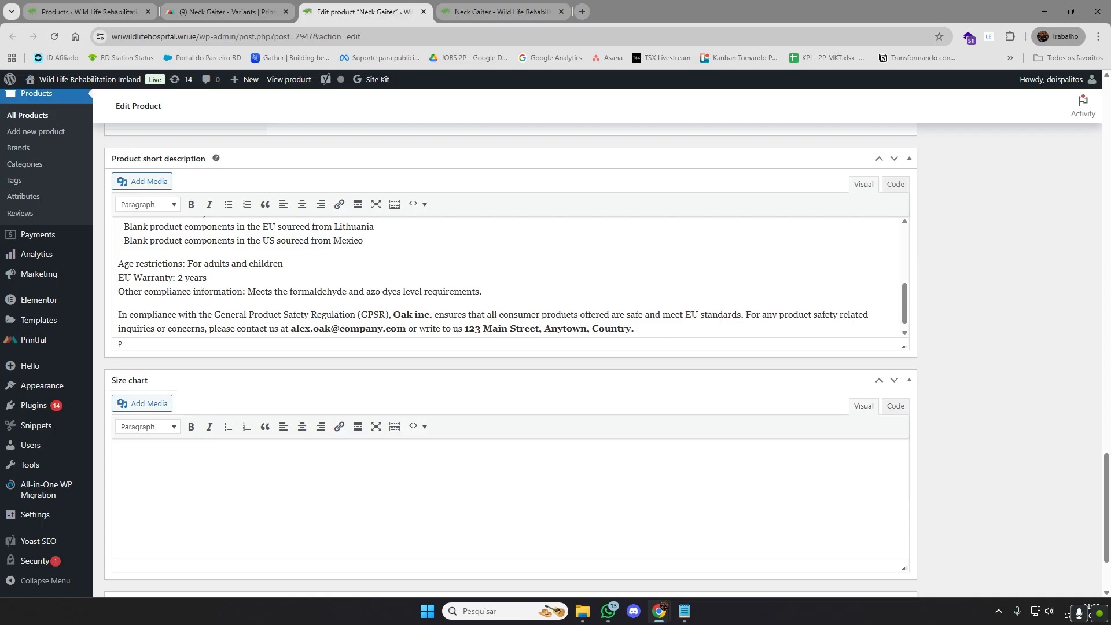
drag(647, 323, 144, 232)
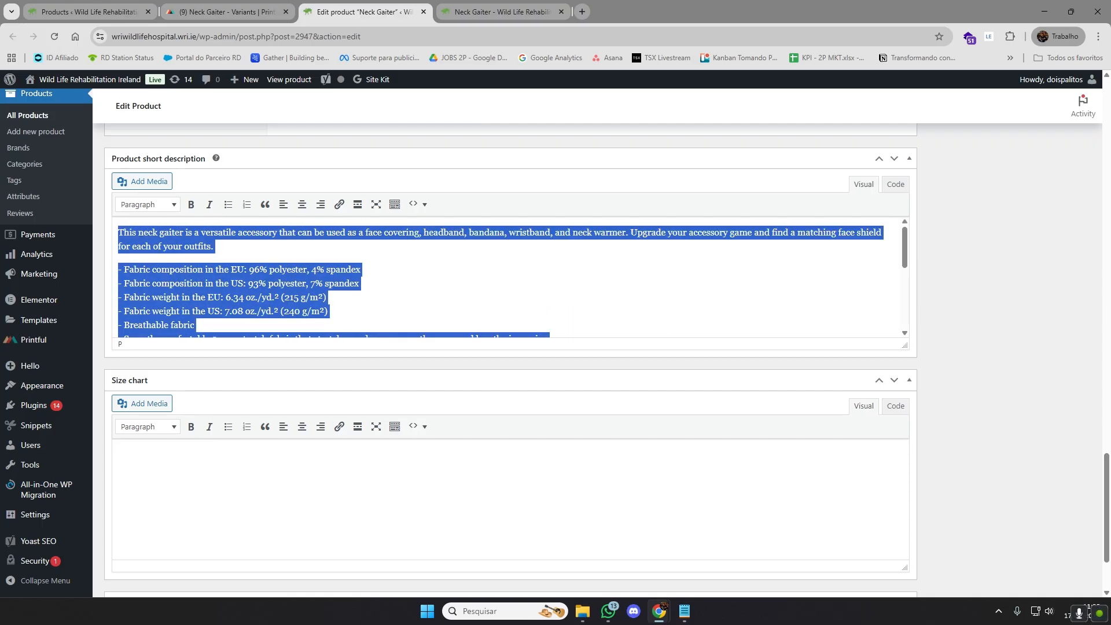
click(187, 247)
scroll(637, 389, up, 10)
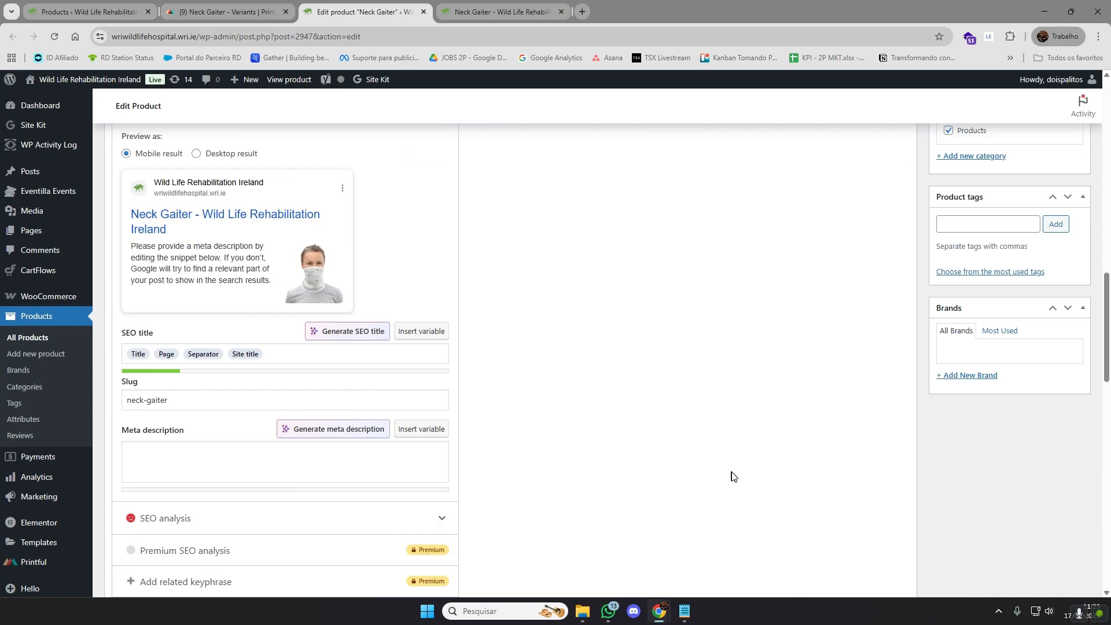
scroll(732, 475, up, 10)
scroll(637, 405, down, 3)
drag(635, 458, 108, 174)
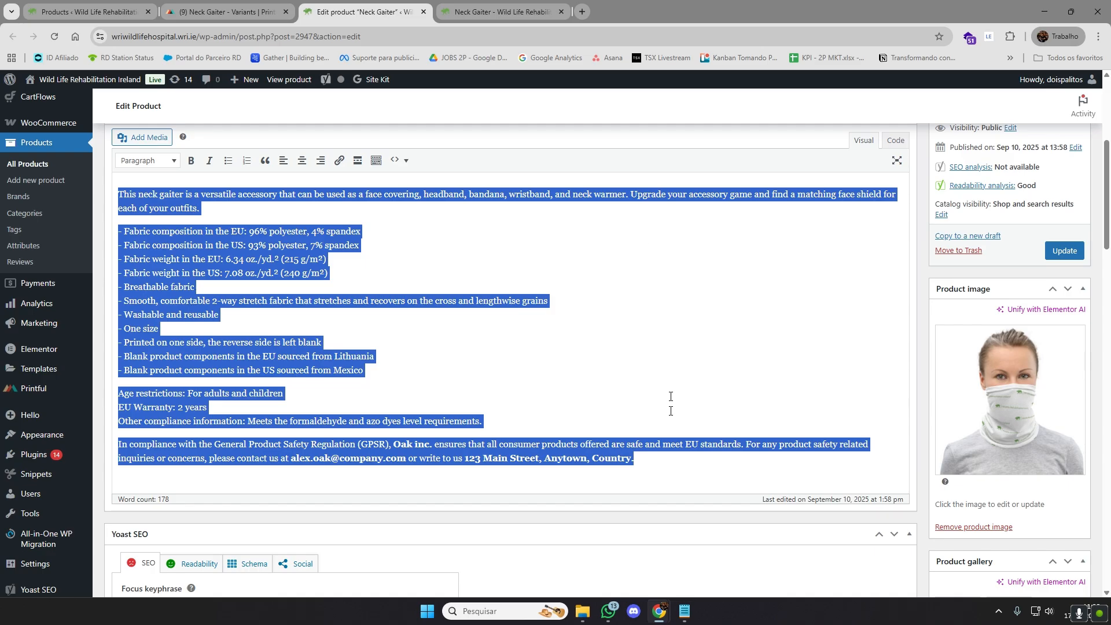
Go back to the live Neck Gaiter page and review its description, price and purchase section
click(510, 9)
scroll(400, 277, down, 5)
scroll(395, 323, up, 1)
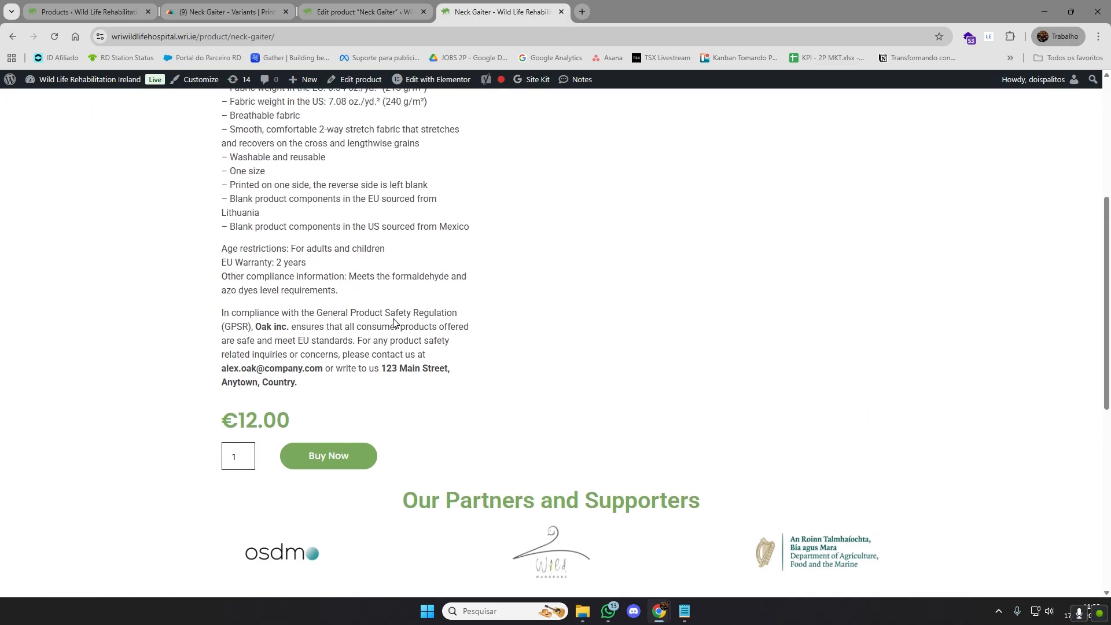
scroll(394, 324, up, 2)
scroll(391, 330, up, 3)
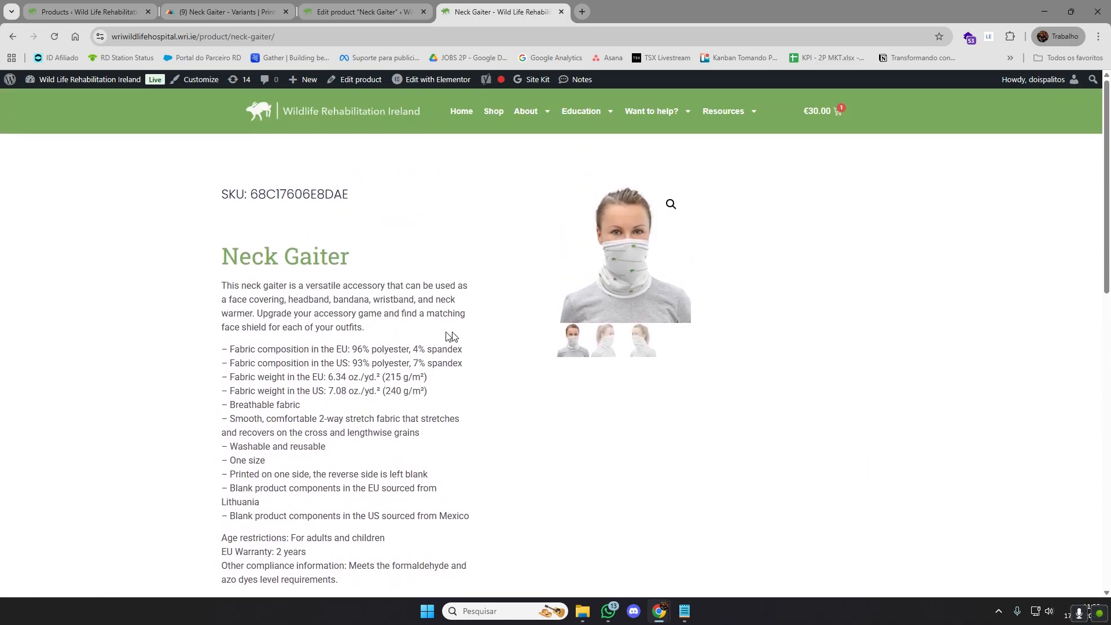